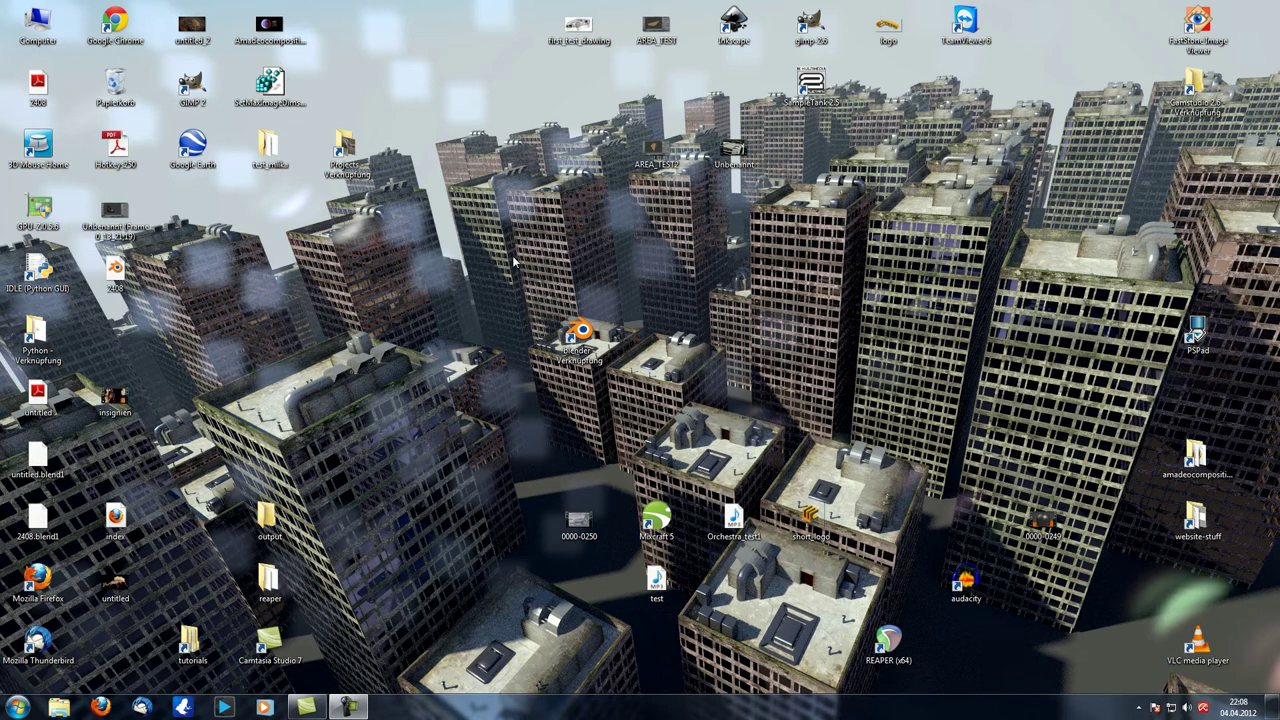
- Launch Blender, dismiss the splash screen and open the recent file 2408.blend
double_click(582, 338)
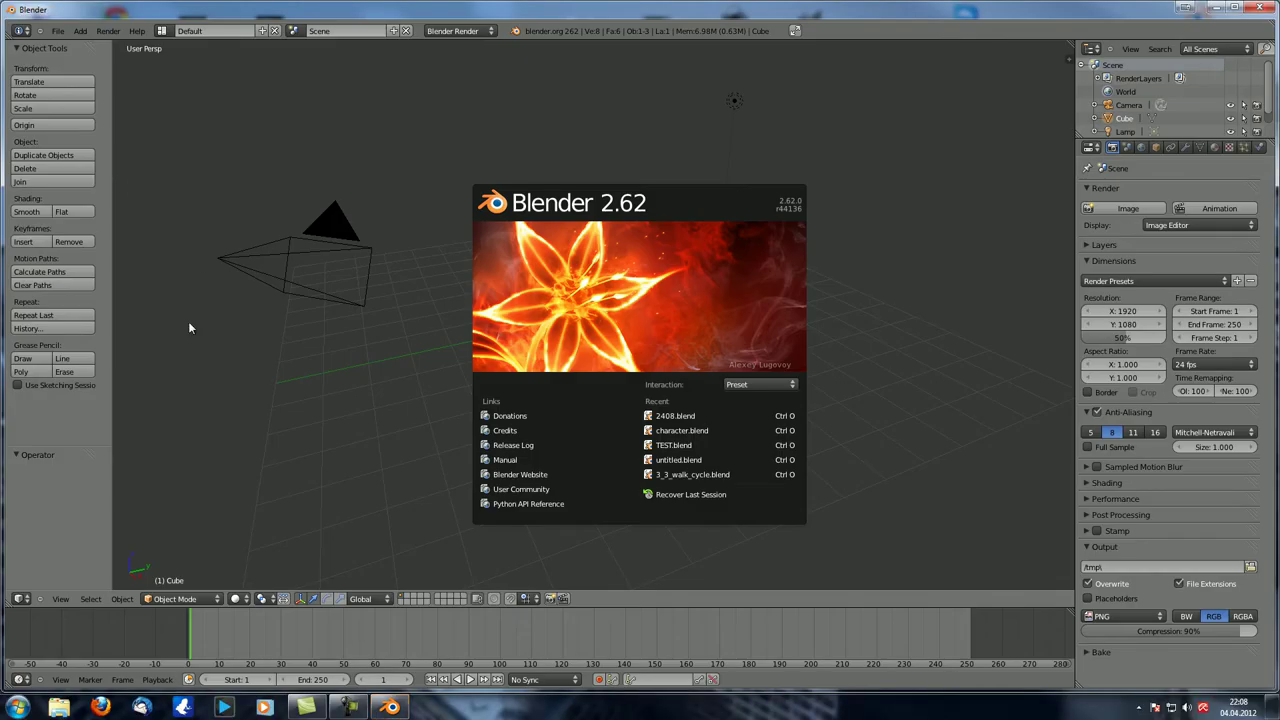
click(188, 321)
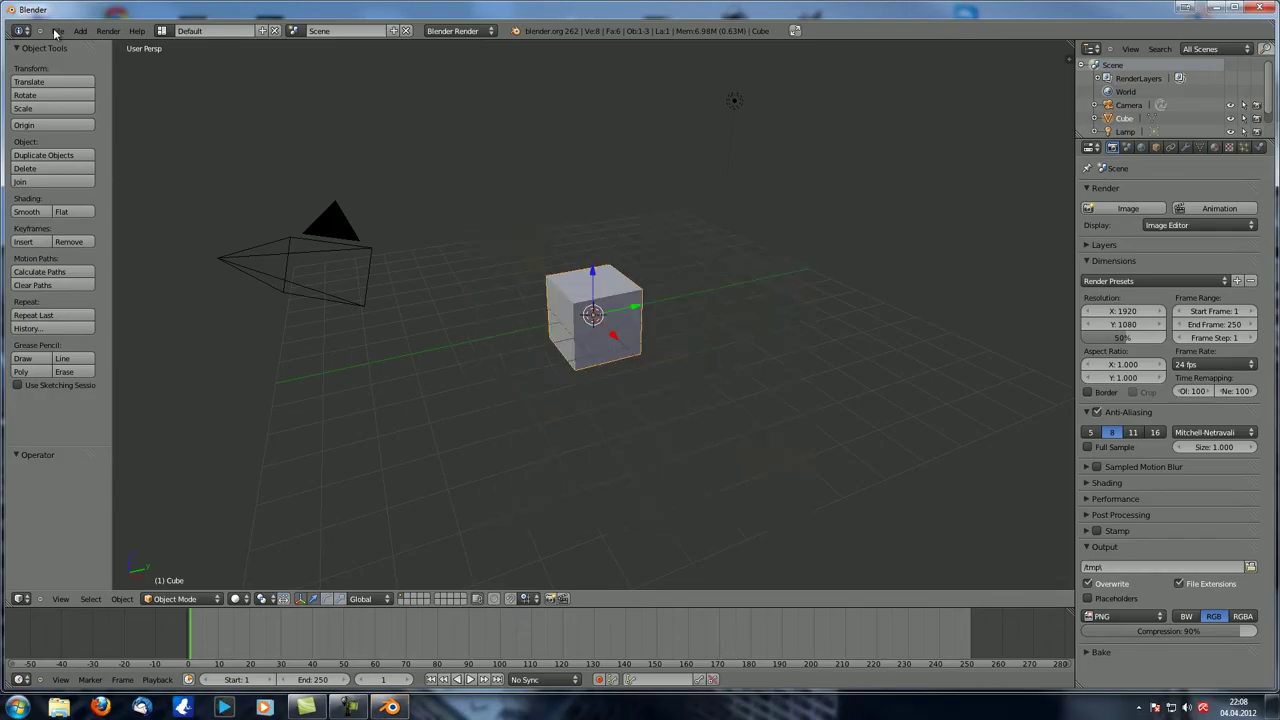
click(57, 31)
mouse_move(78, 72)
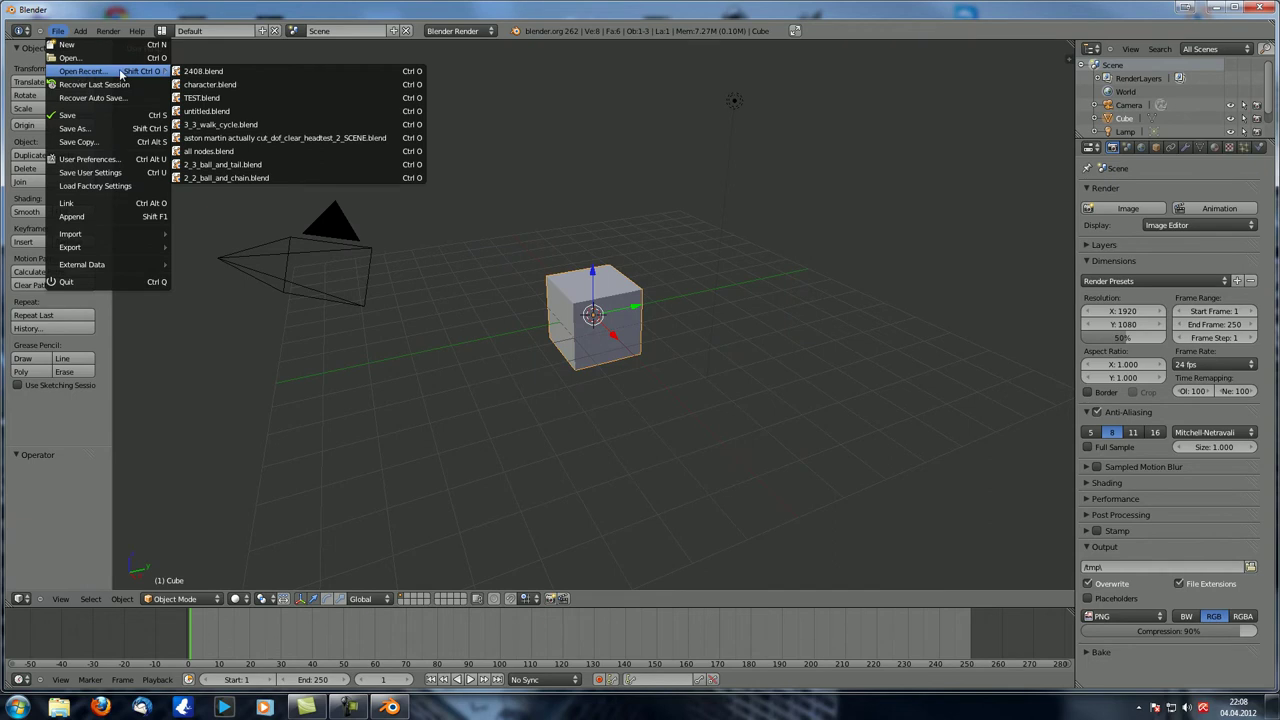
click(234, 72)
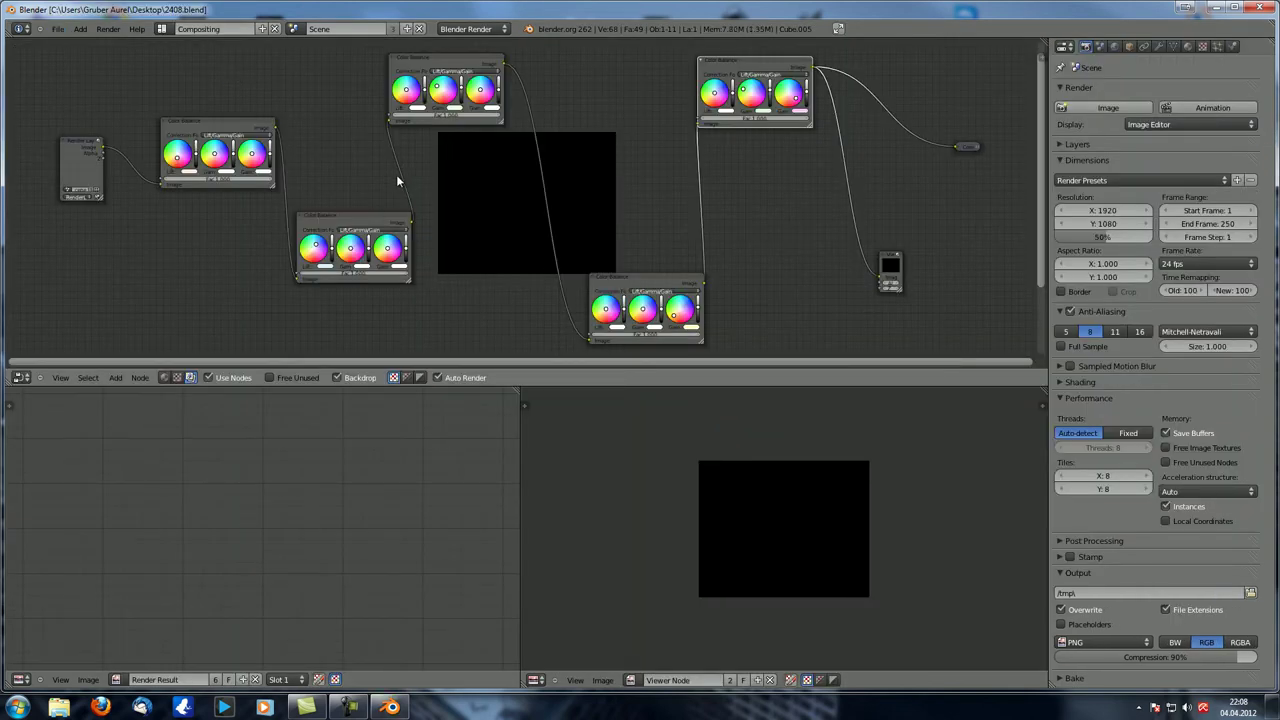
- Remove all five Color Balance nodes while keeping the Render Layers node linked to the Composite and Viewer nodes
scroll(396, 174, down, 2)
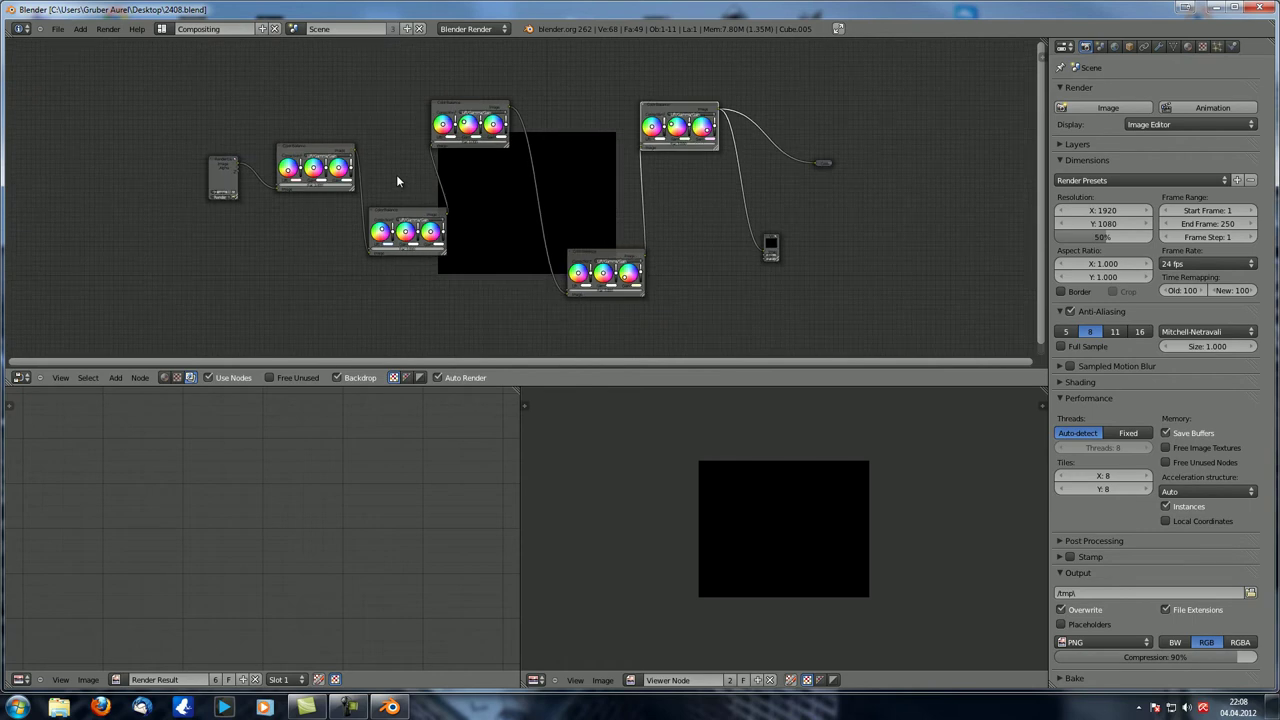
key(b)
drag(256, 63, 734, 318)
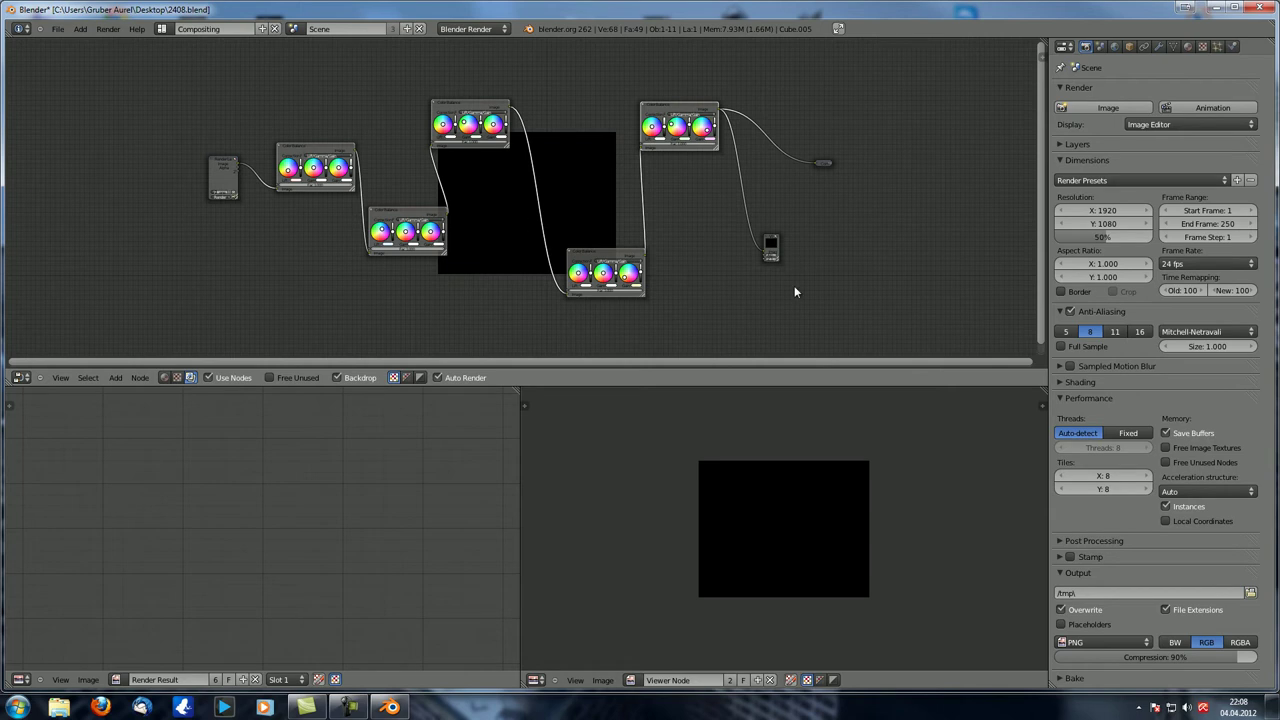
key(ctrl+x)
- Move the Composite and Viewer nodes closer to the Render Layers node
scroll(597, 260, up, 2)
scroll(779, 210, down, 1)
key(b)
drag(731, 116, 971, 360)
key(g)
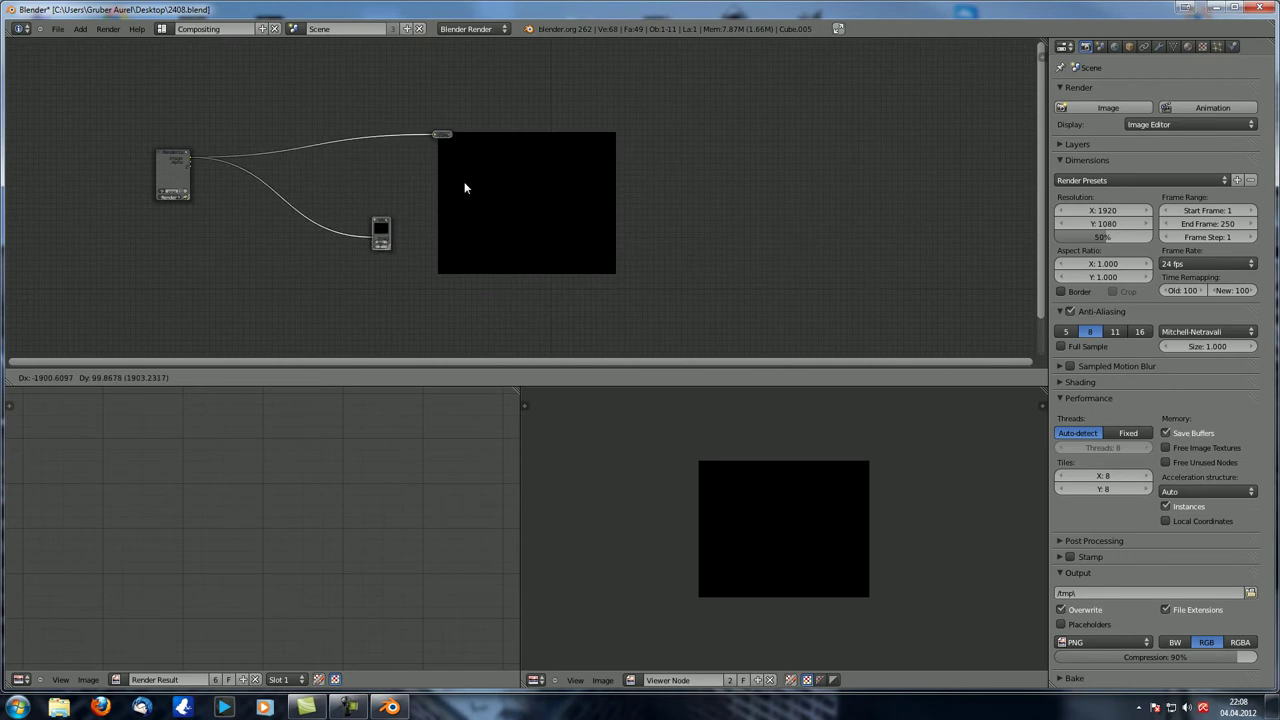
click(328, 212)
- Move the Render Layers, Composite and Viewer nodes together over the backdrop image
key(b)
drag(95, 104, 455, 279)
key(g)
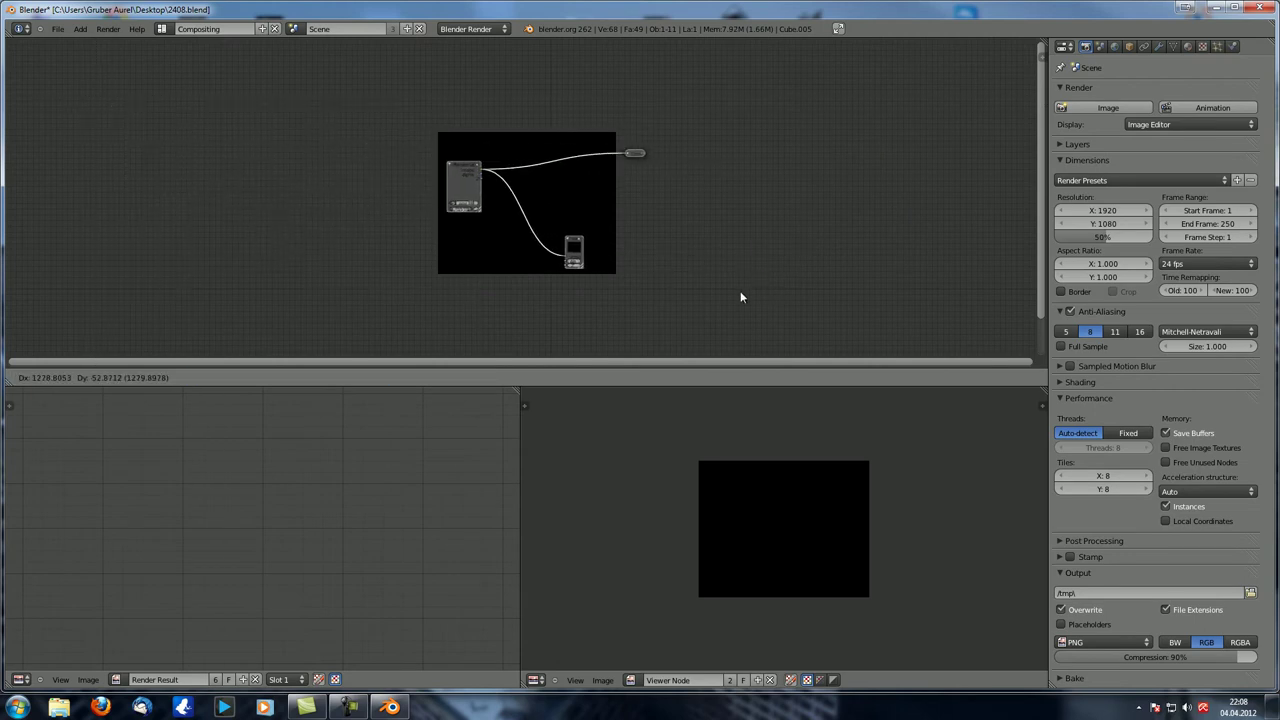
click(741, 297)
- Space out the nodes, placing the Viewer just below the Composite node and the Render Layers node left of the backdrop image
scroll(616, 246, up, 4)
drag(604, 277, 759, 112)
drag(359, 117, 296, 145)
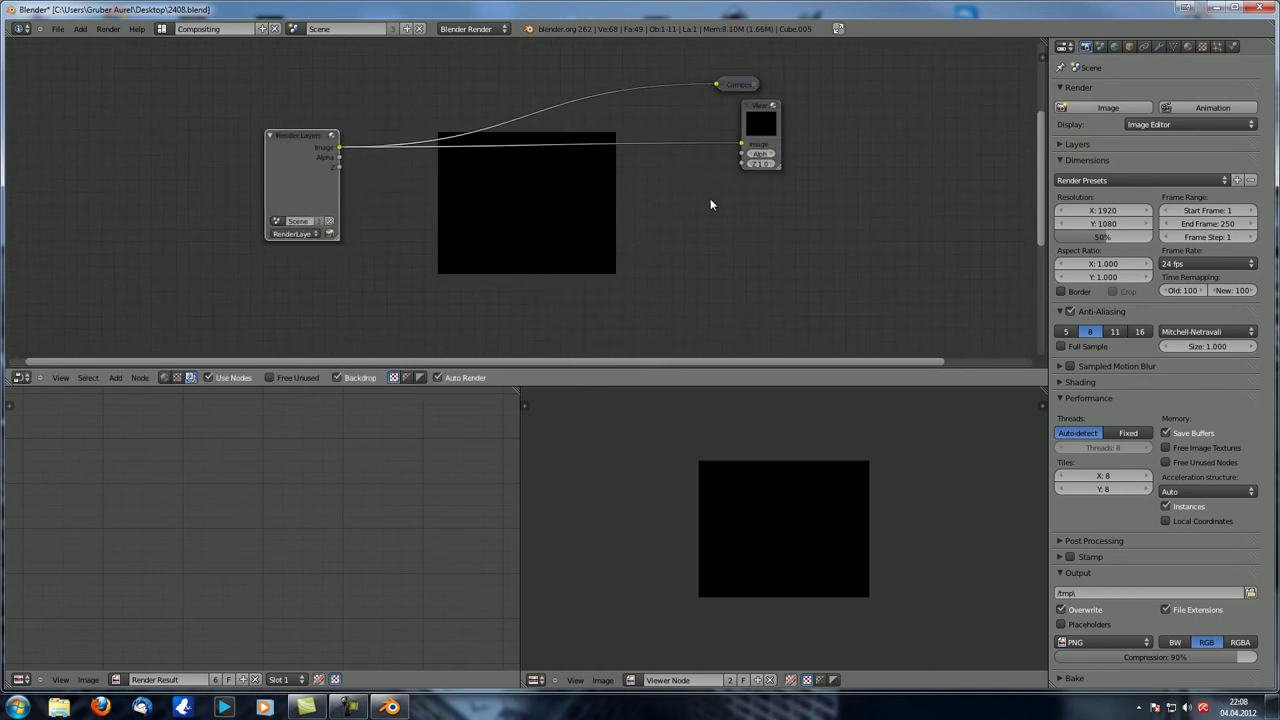
scroll(659, 186, up, 2)
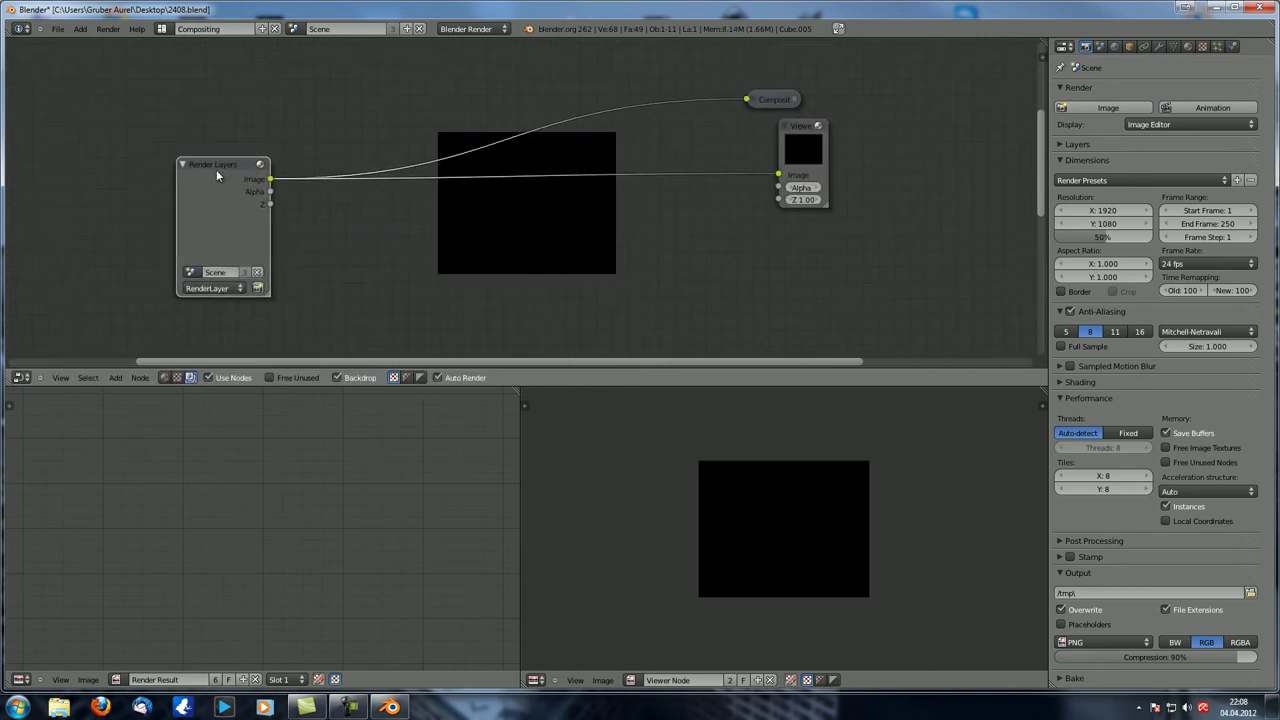
drag(216, 169, 191, 141)
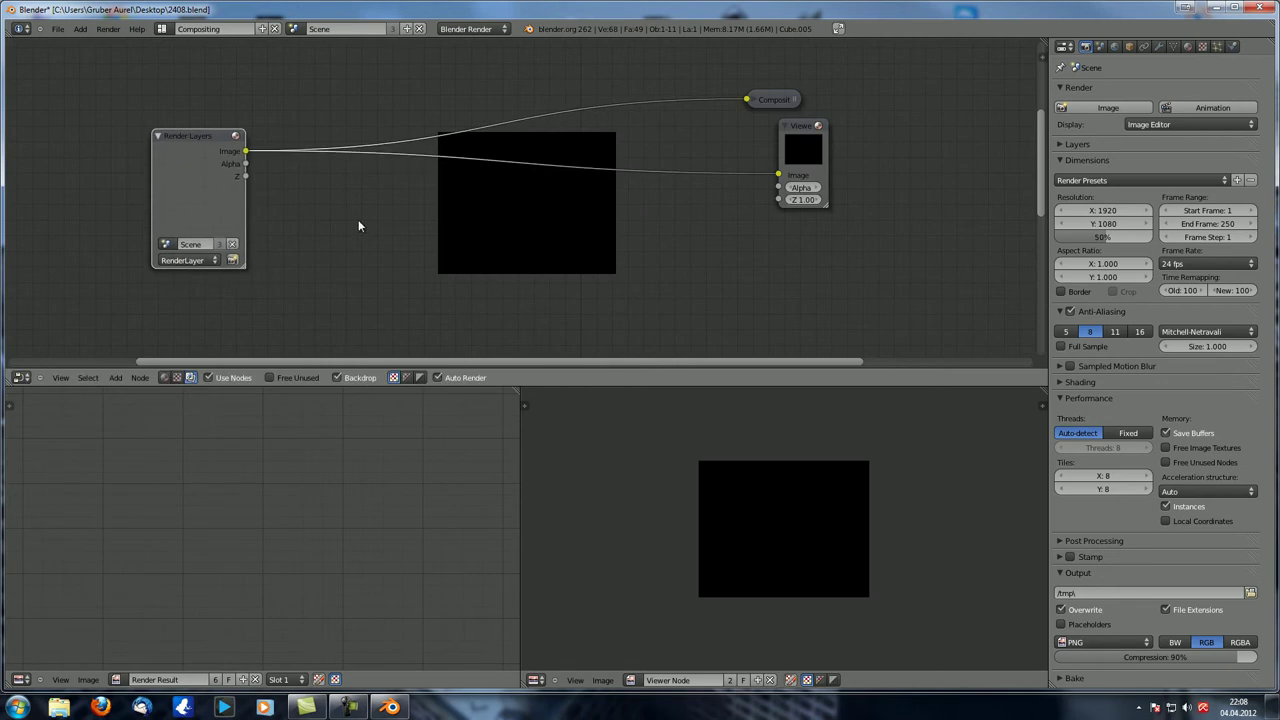
key(shift+a)
drag(182, 136, 280, 117)
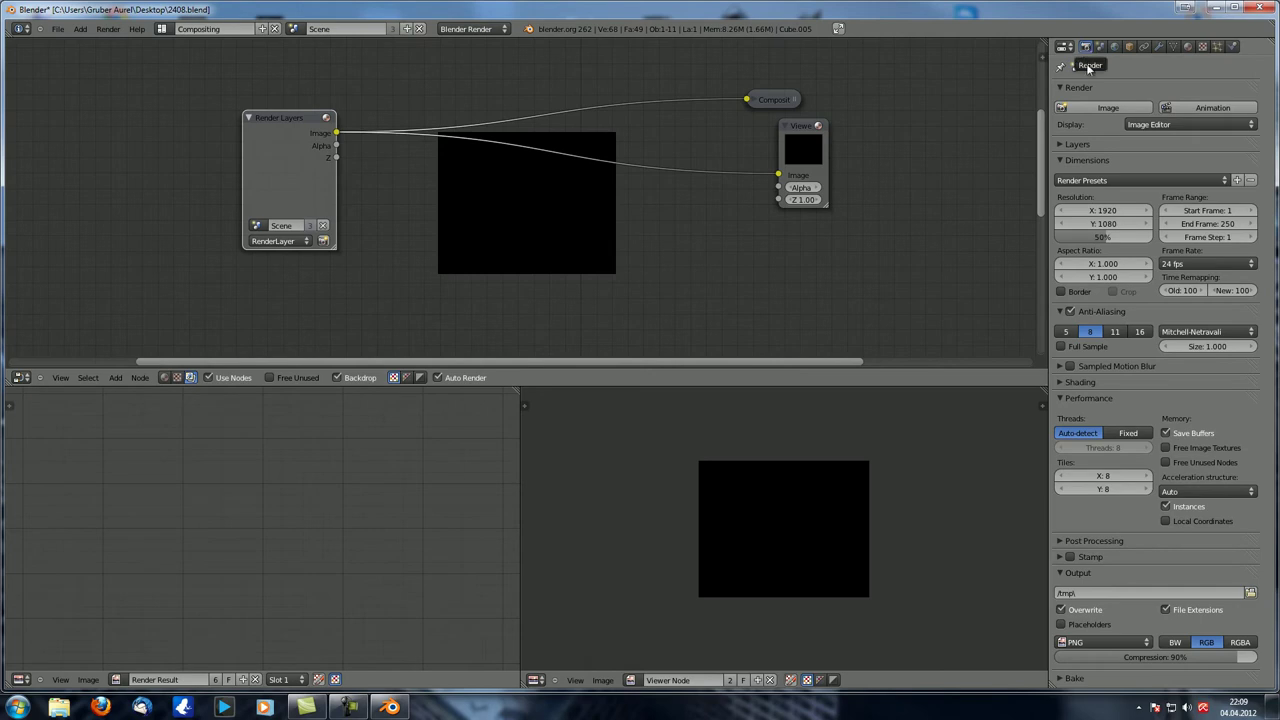
- Collapse the Dimensions, Anti-Aliasing, Performance and Output render settings and expand only the Layers settings
click(1060, 158)
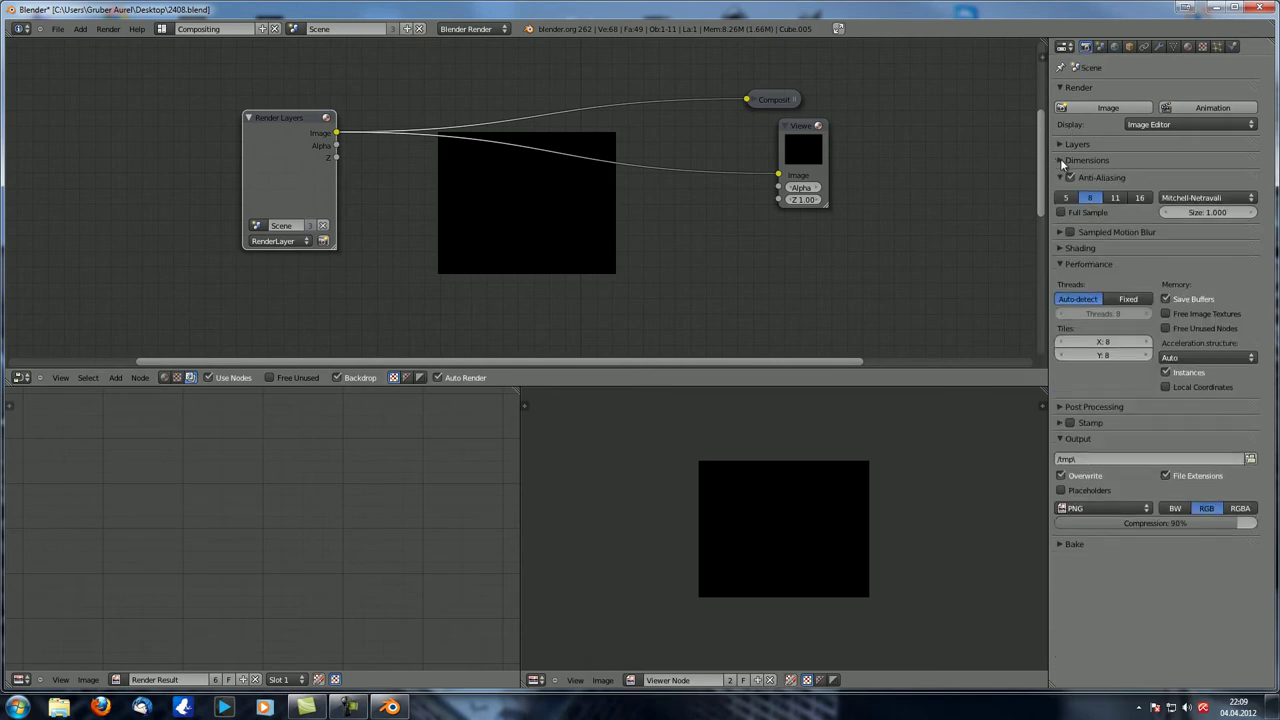
click(1056, 180)
click(1058, 224)
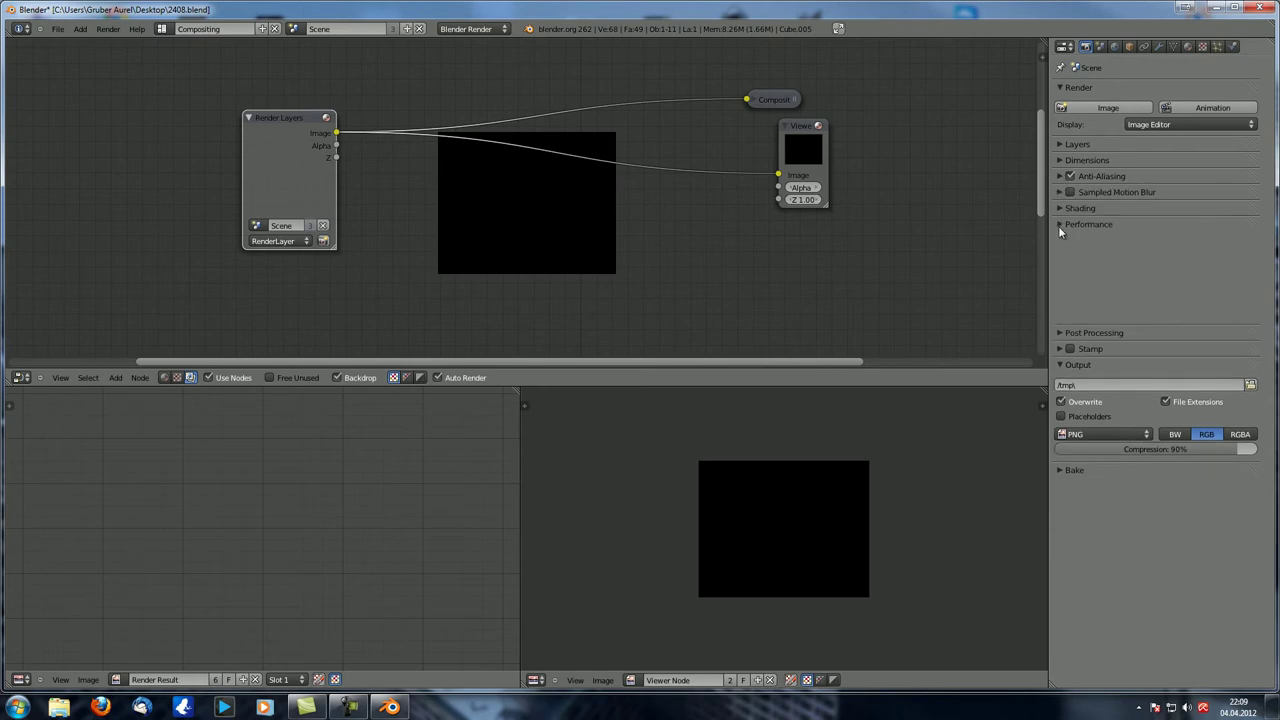
click(1058, 272)
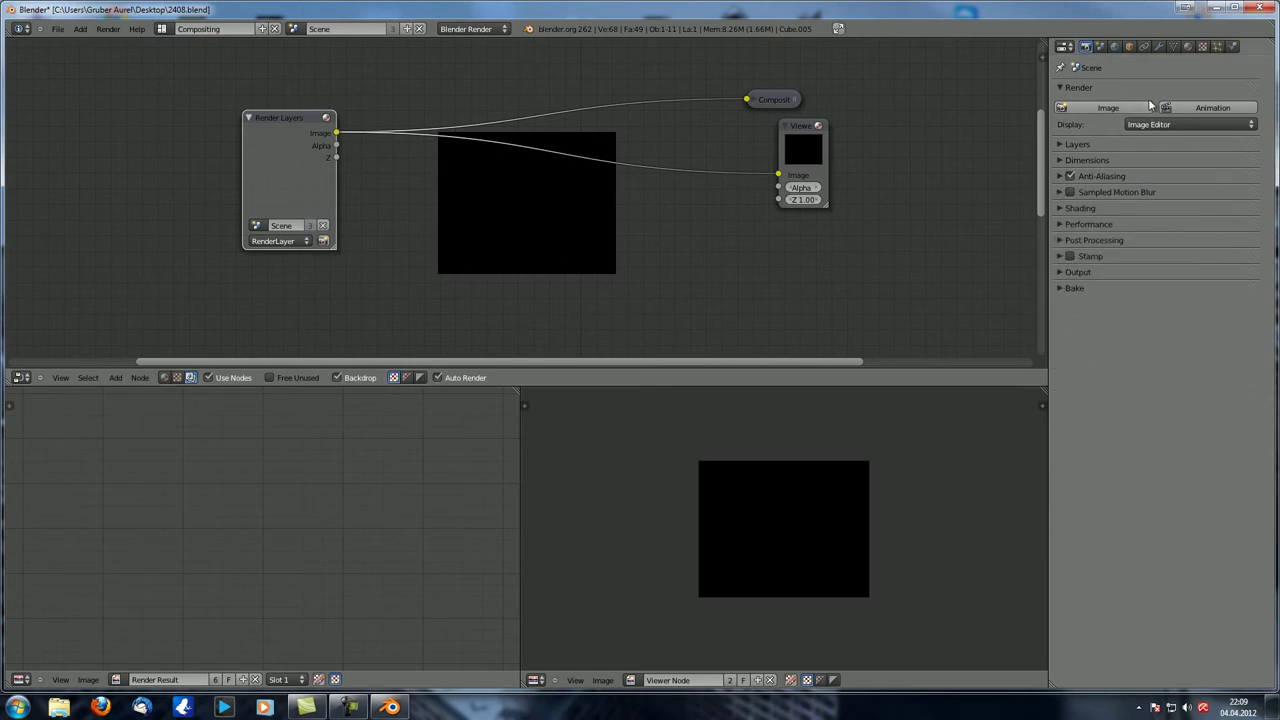
ctrl+click(1060, 144)
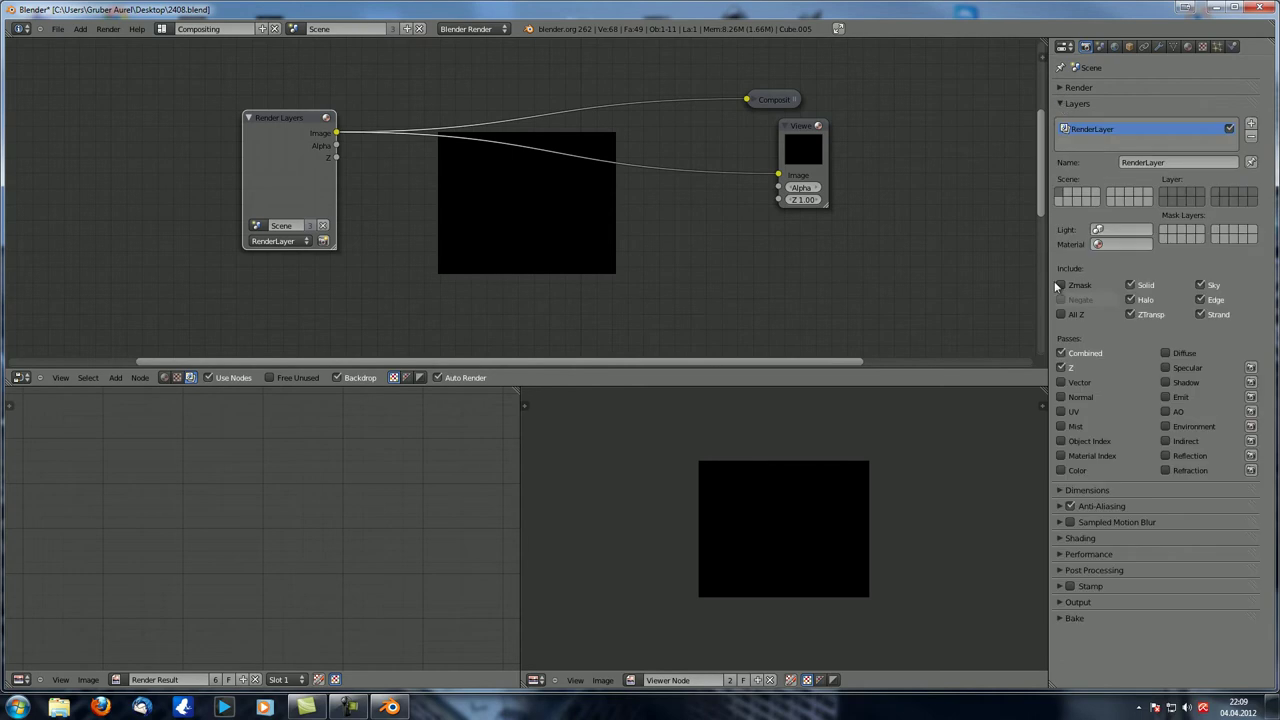
- Shrink the node editor and the render result area, and change the Viewer Node image editor into a 3D View
scroll(288, 330, down, 1)
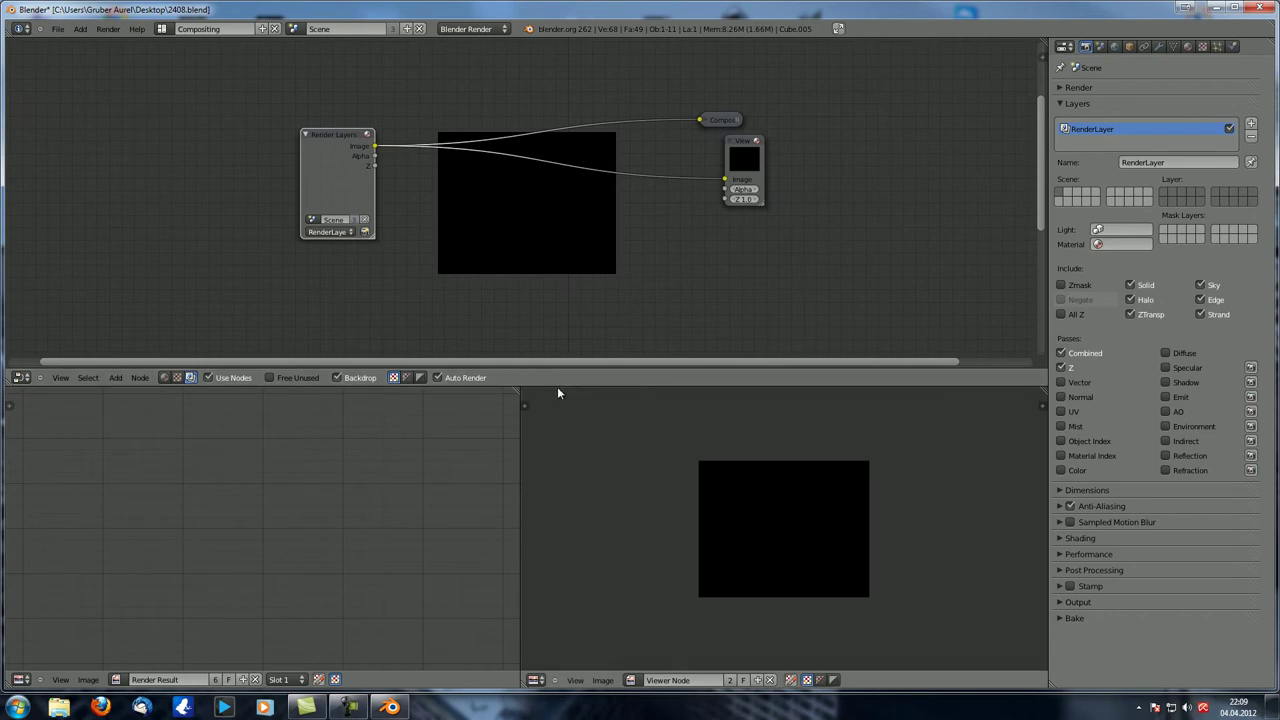
drag(557, 386, 580, 258)
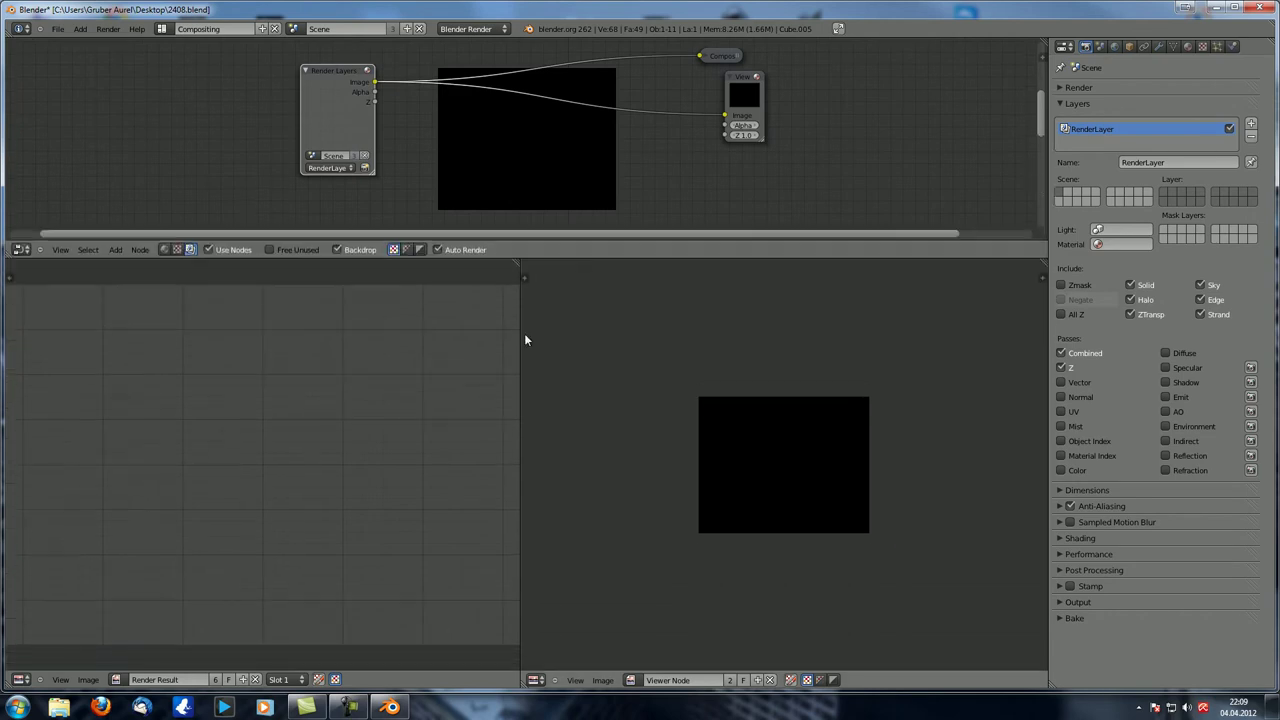
drag(518, 335, 261, 357)
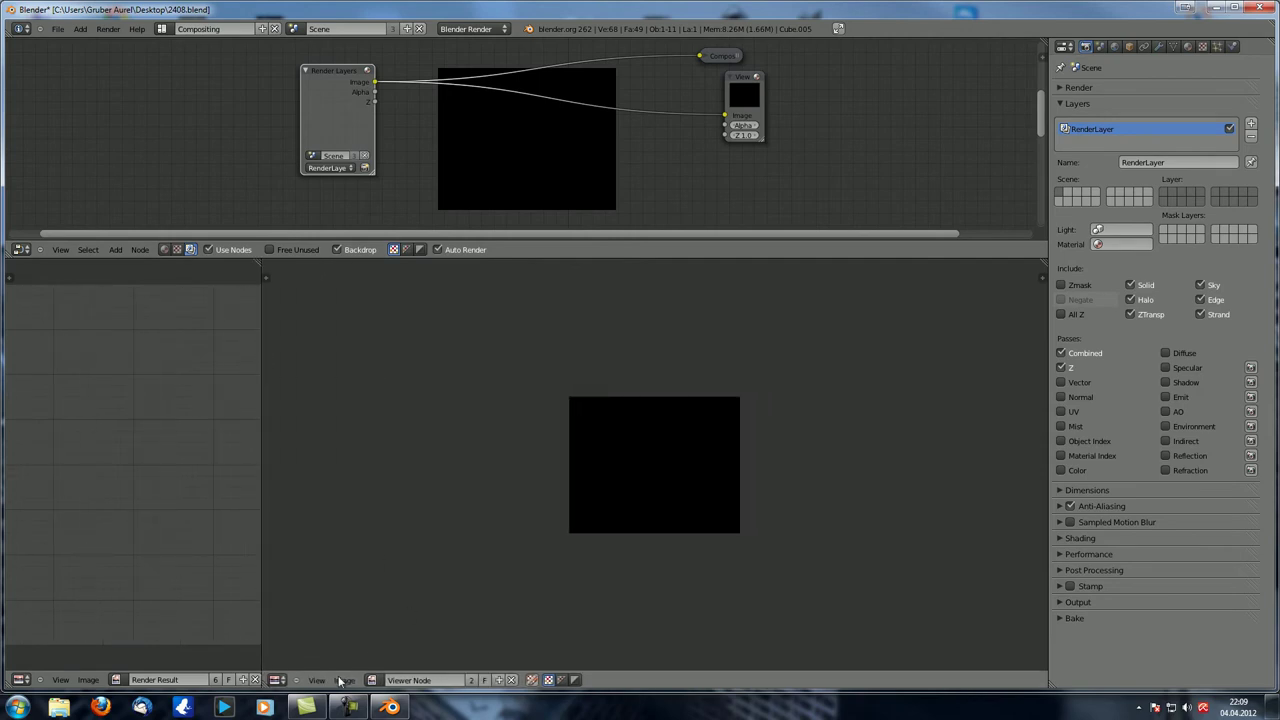
click(278, 680)
click(305, 668)
middle_drag(566, 524, 1020, 443)
scroll(628, 488, up, 3)
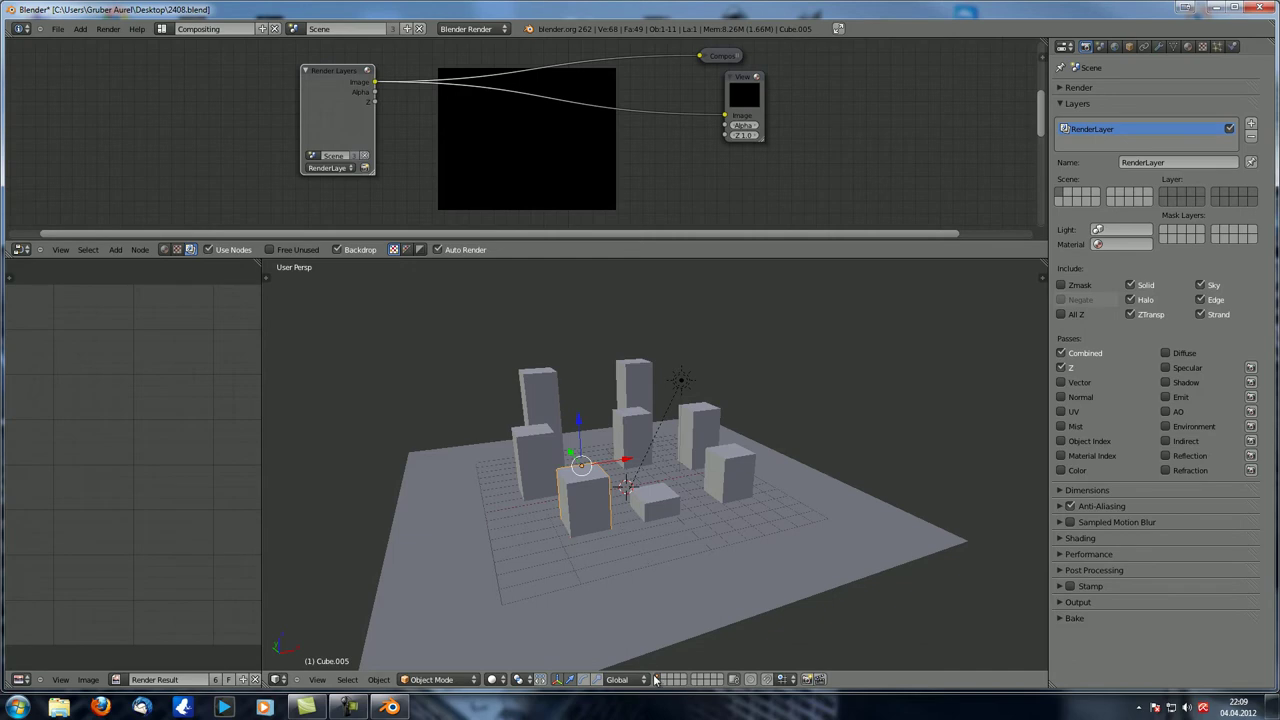
- Select the four blocks on the right side of the ground plane and move them to layer 2
middle_drag(600, 490, 700, 502)
right_click(746, 495)
shift+right_click(712, 440)
shift+right_click(650, 440)
shift+right_click(652, 397)
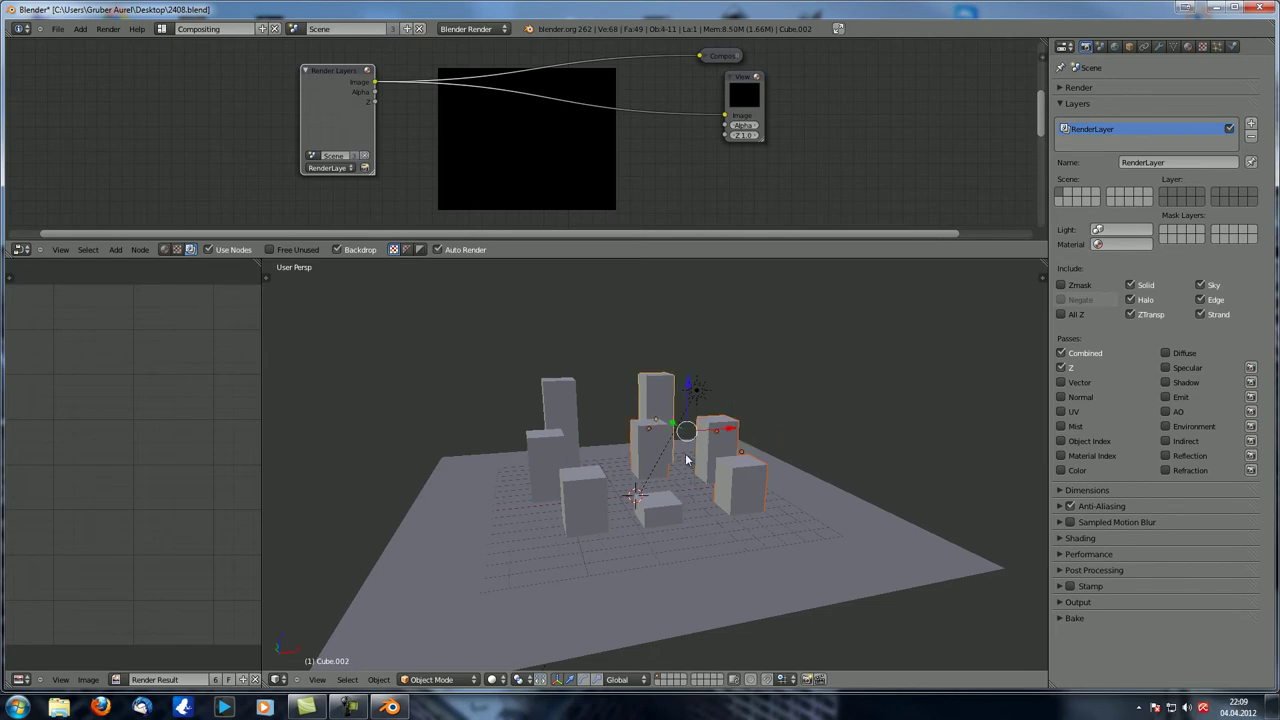
middle_drag(688, 460, 684, 462)
key(m)
click(797, 482)
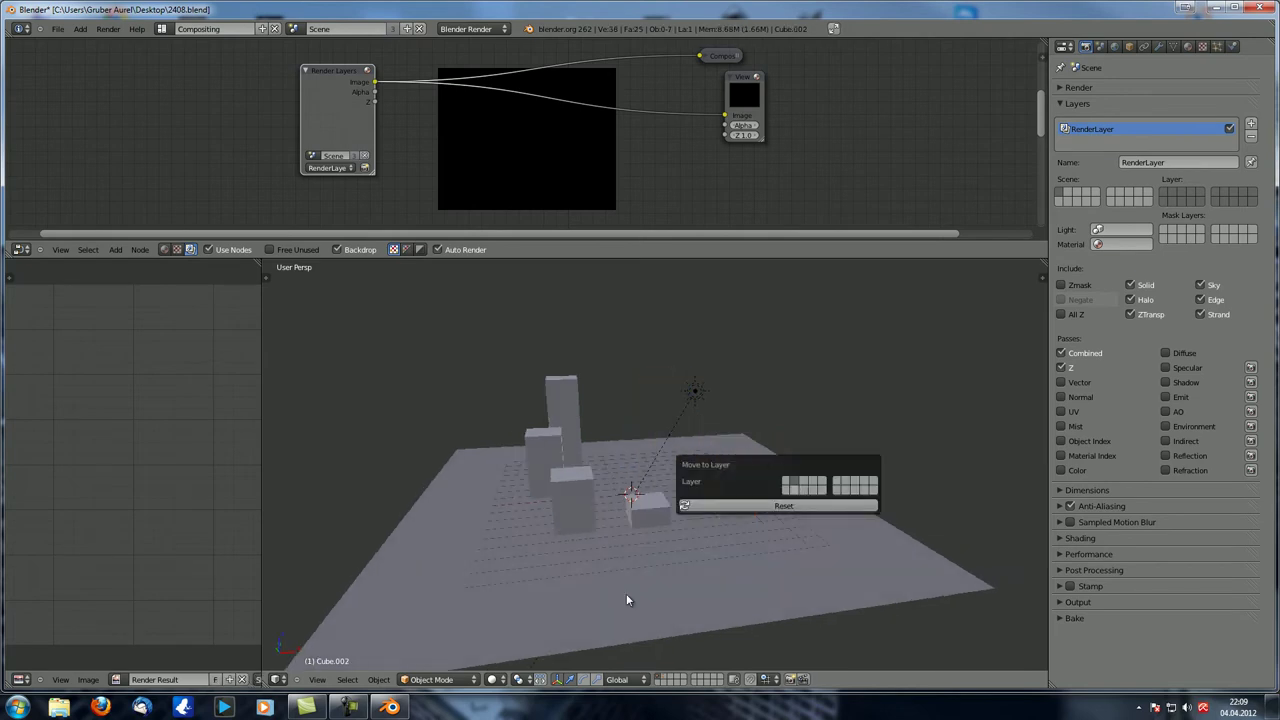
- Show layer 2 alongside layer 1 in the 3D View and deselect all objects
shift+click(667, 683)
middle_drag(697, 541, 742, 486)
key(a)
scroll(712, 478, down, 4)
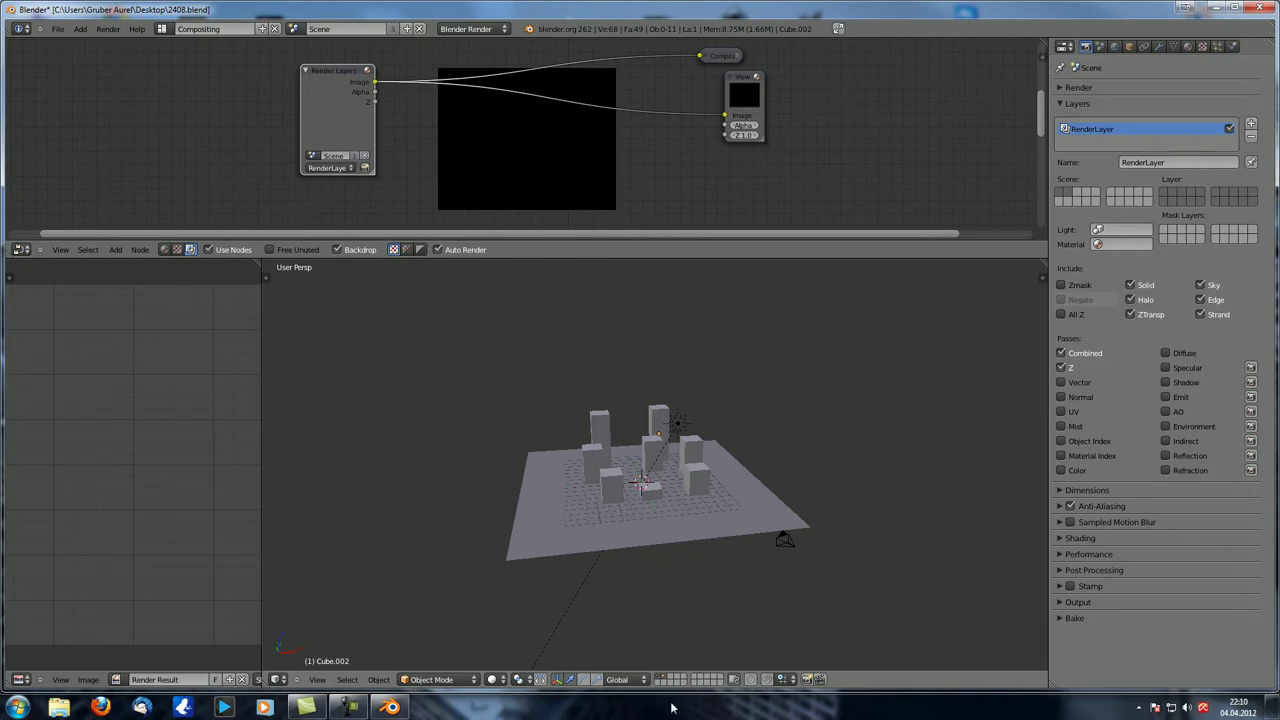
scroll(717, 543, up, 2)
middle_drag(717, 543, 657, 680)
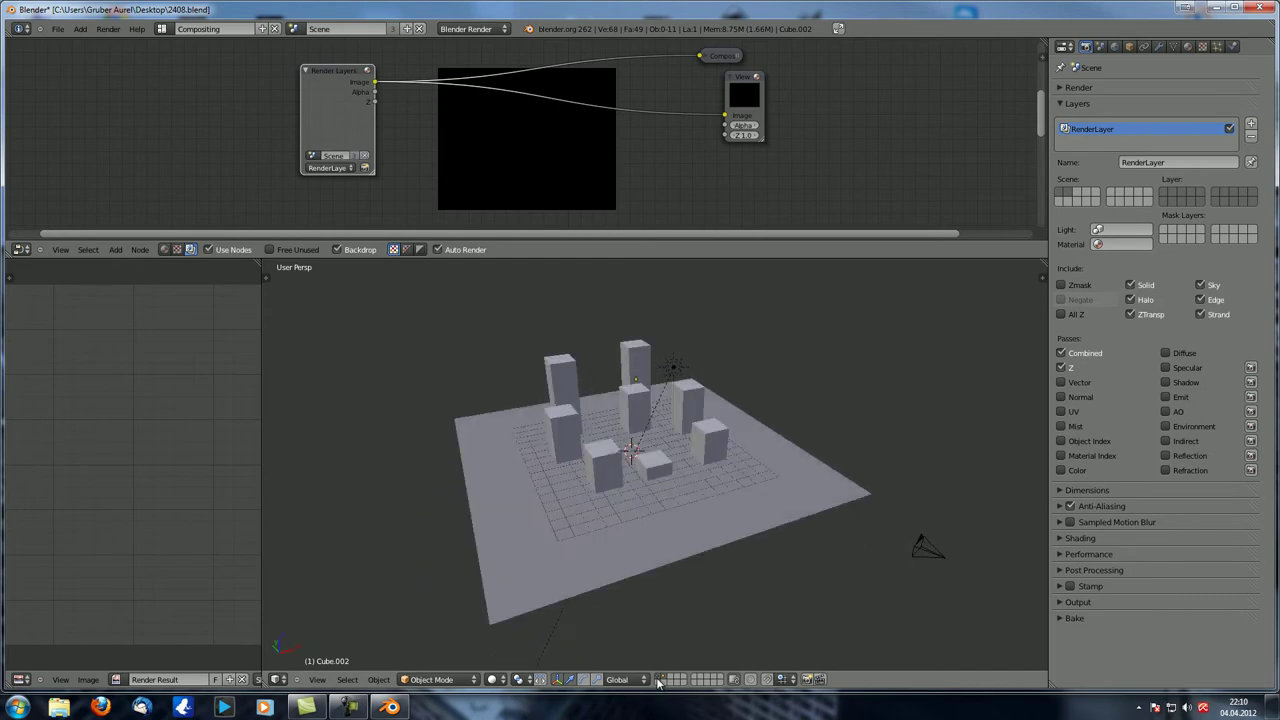
middle_drag(661, 492, 632, 492)
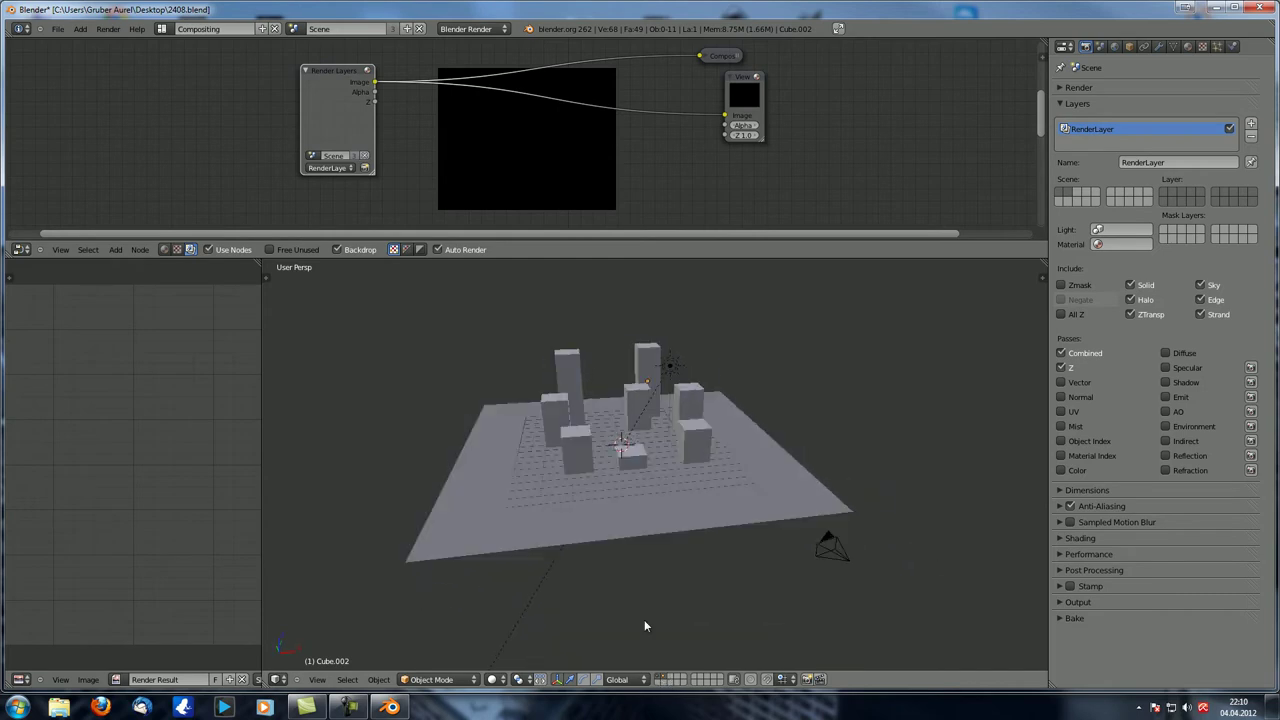
- Render the scene with only layer 1 visible, and render it again with layer 2 also shown
click(659, 677)
key(F12)
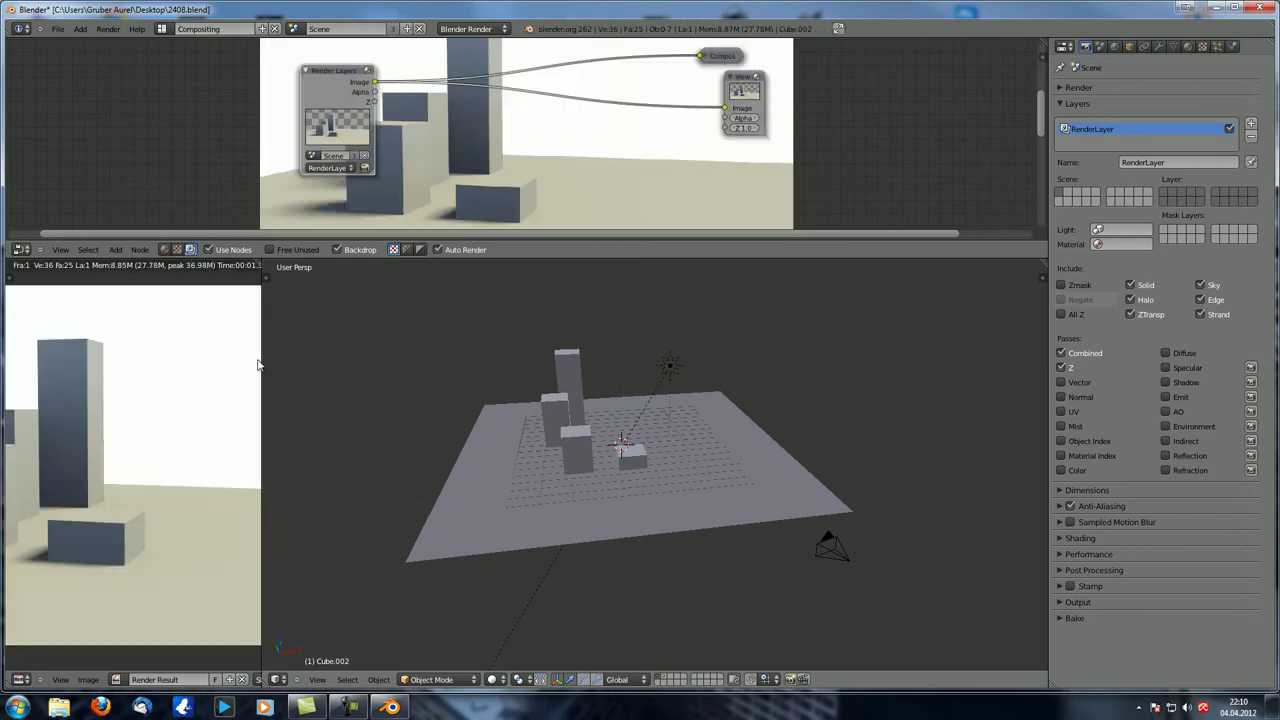
scroll(258, 365, down, 3)
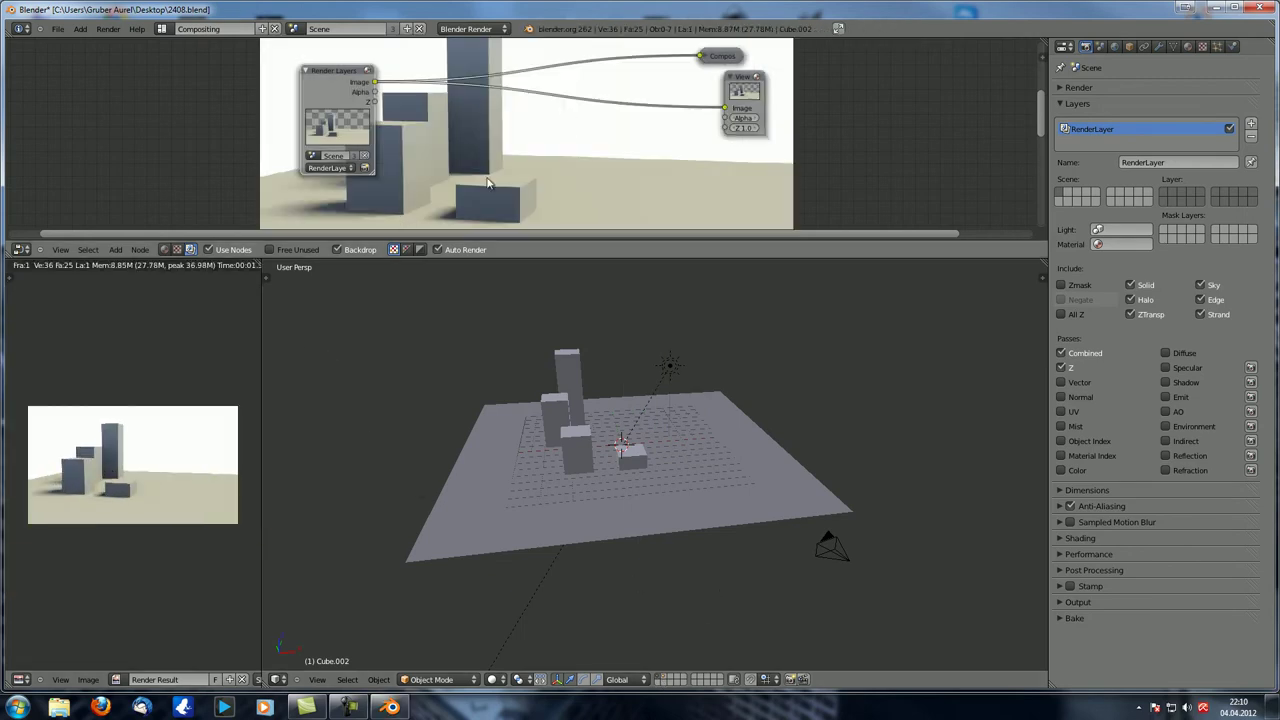
middle_drag(634, 509, 650, 540)
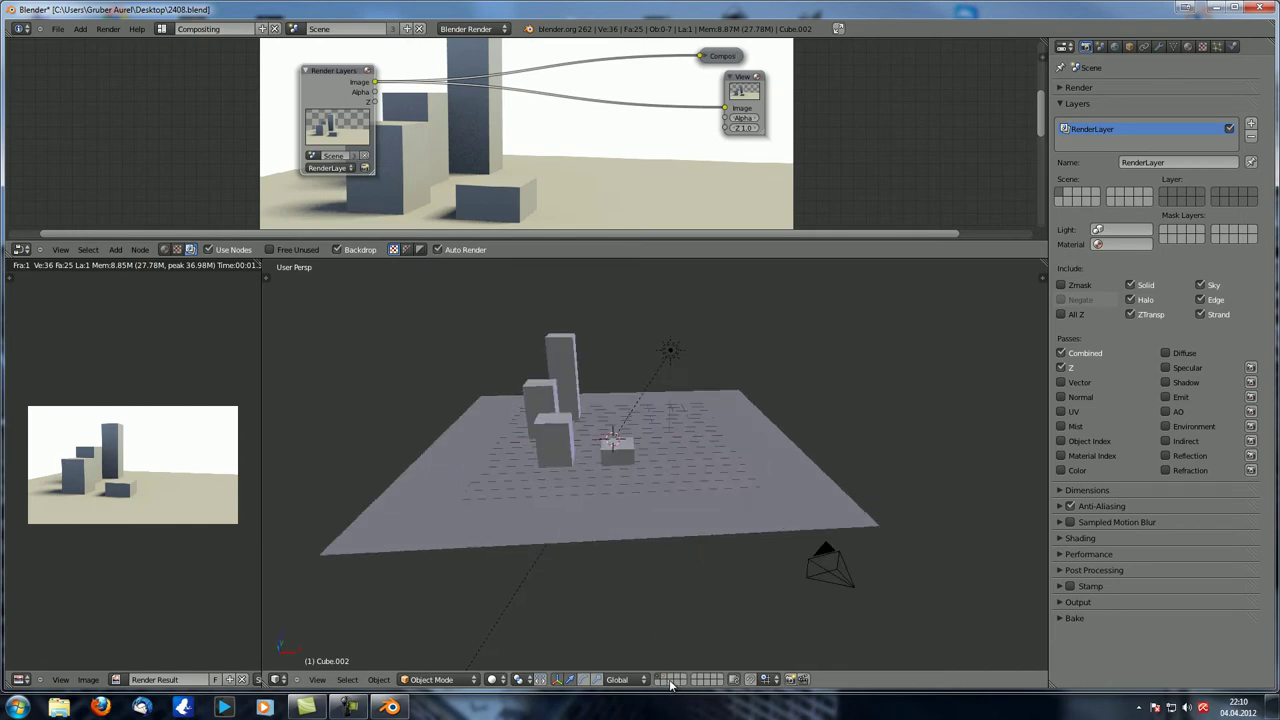
shift+click(670, 683)
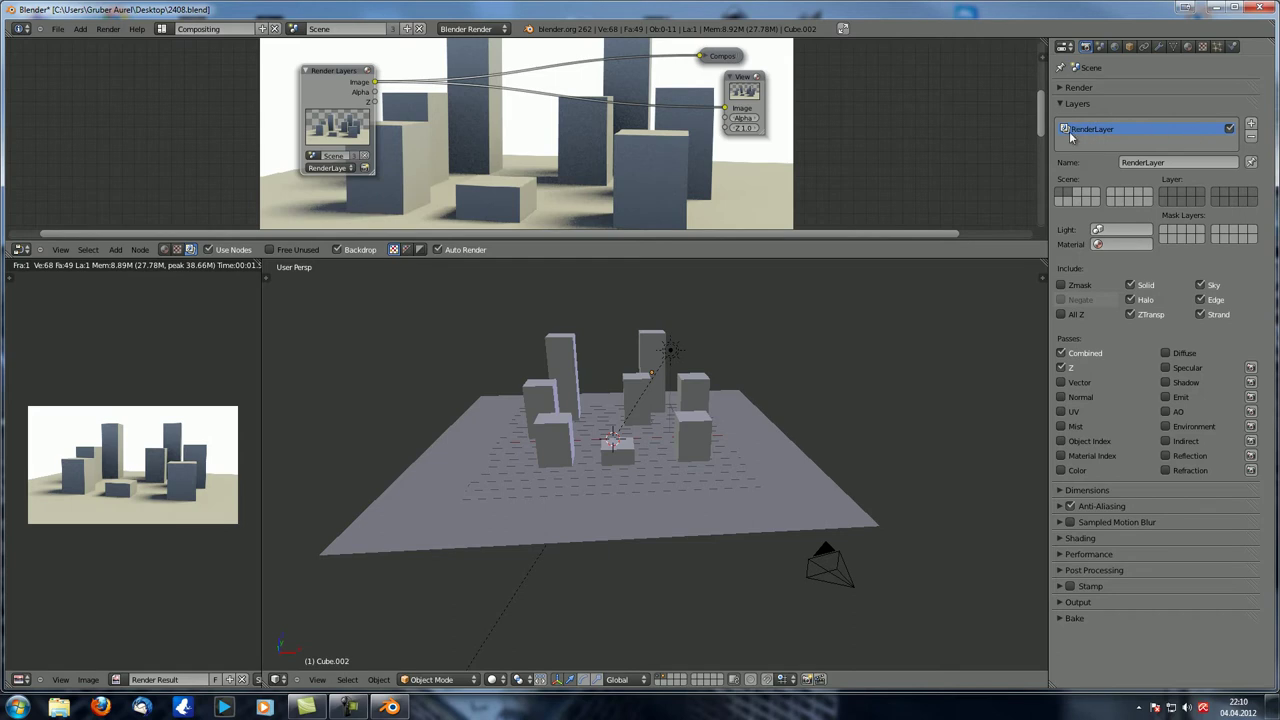
- Add a second render layer and rename the first one to blocks_left
click(1251, 123)
click(1251, 137)
click(1150, 162)
click(1251, 123)
click(1150, 162)
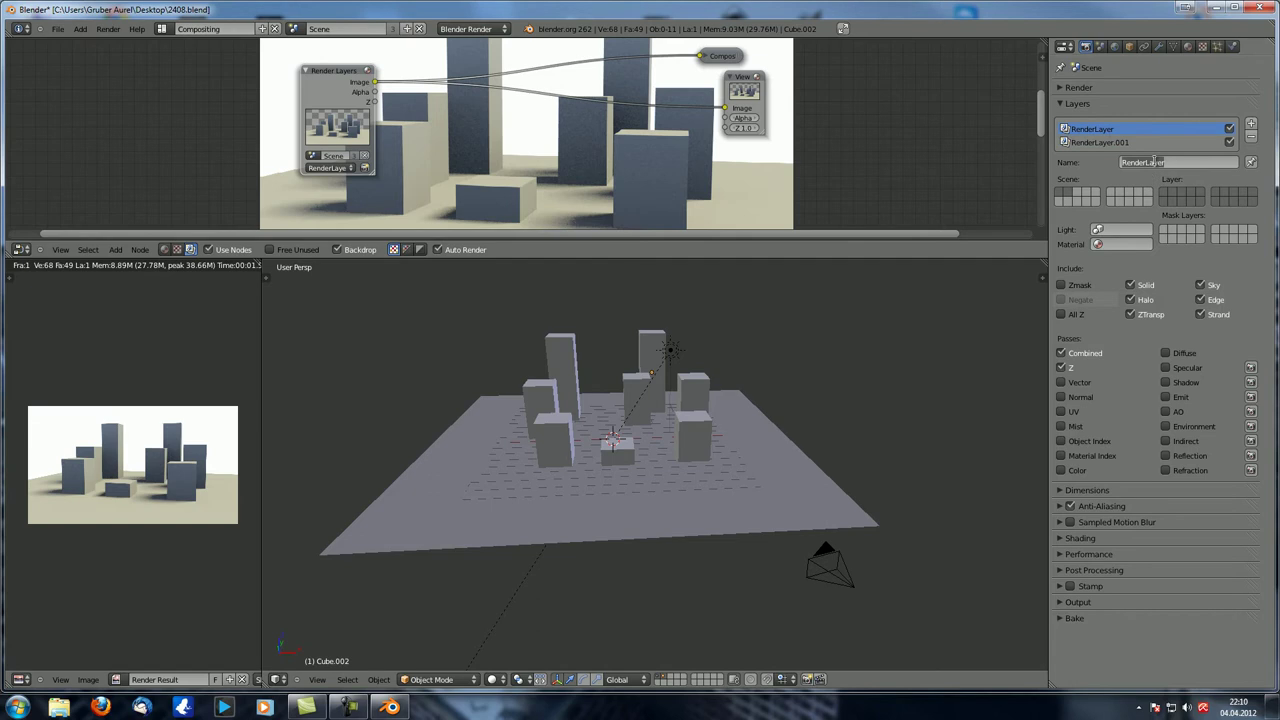
key(BackSpace)
text(blocks_left)
- Rename the second render layer to blocks_right
click(1116, 145)
click(1116, 145)
click(1137, 162)
text(blocks_rigth)
key(Return)
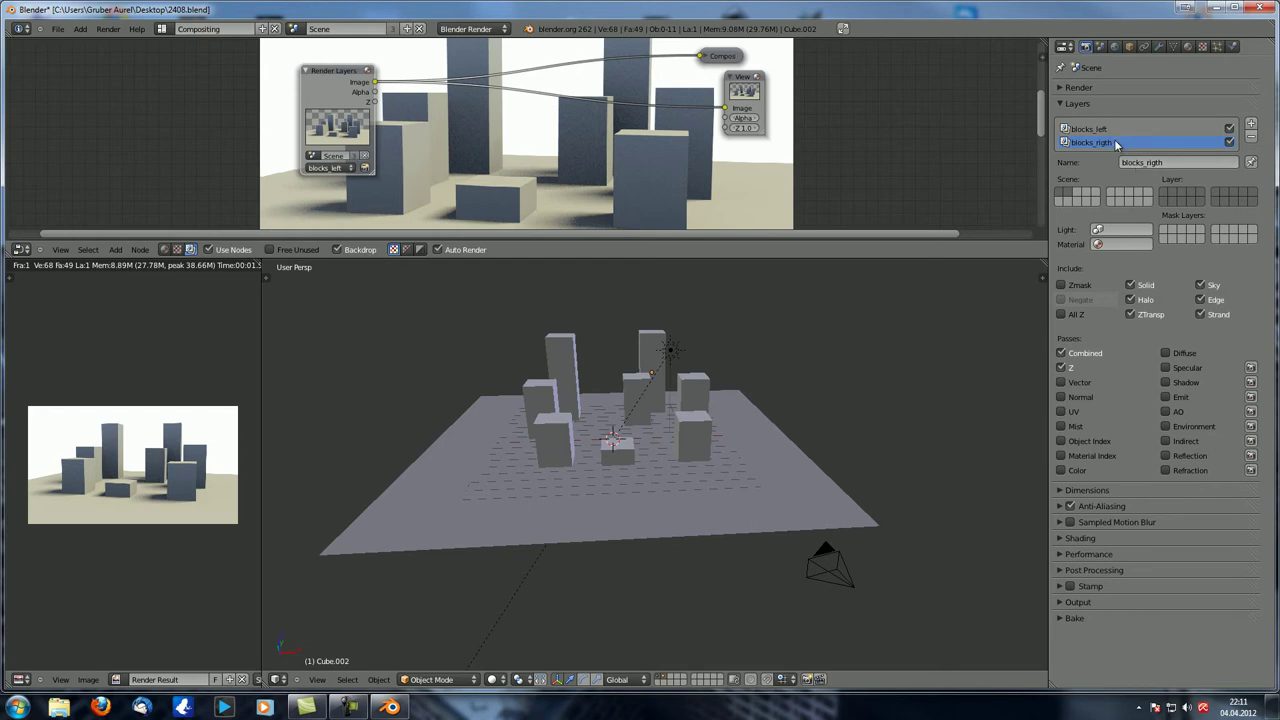
drag(1168, 162, 1124, 166)
text(blocks_right)
key(Return)
- Compare the blocks_left and blocks_right render layers and assign only layer 2 to blocks_right
middle_drag(750, 419, 929, 294)
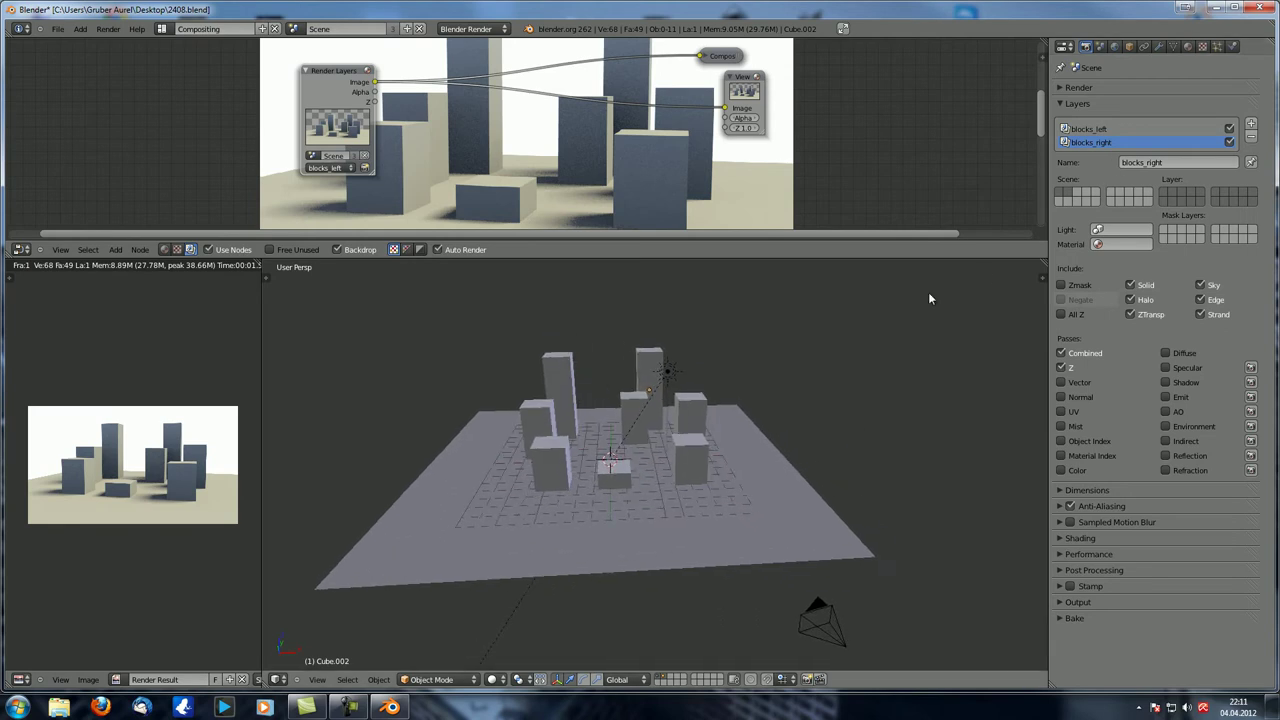
click(1092, 130)
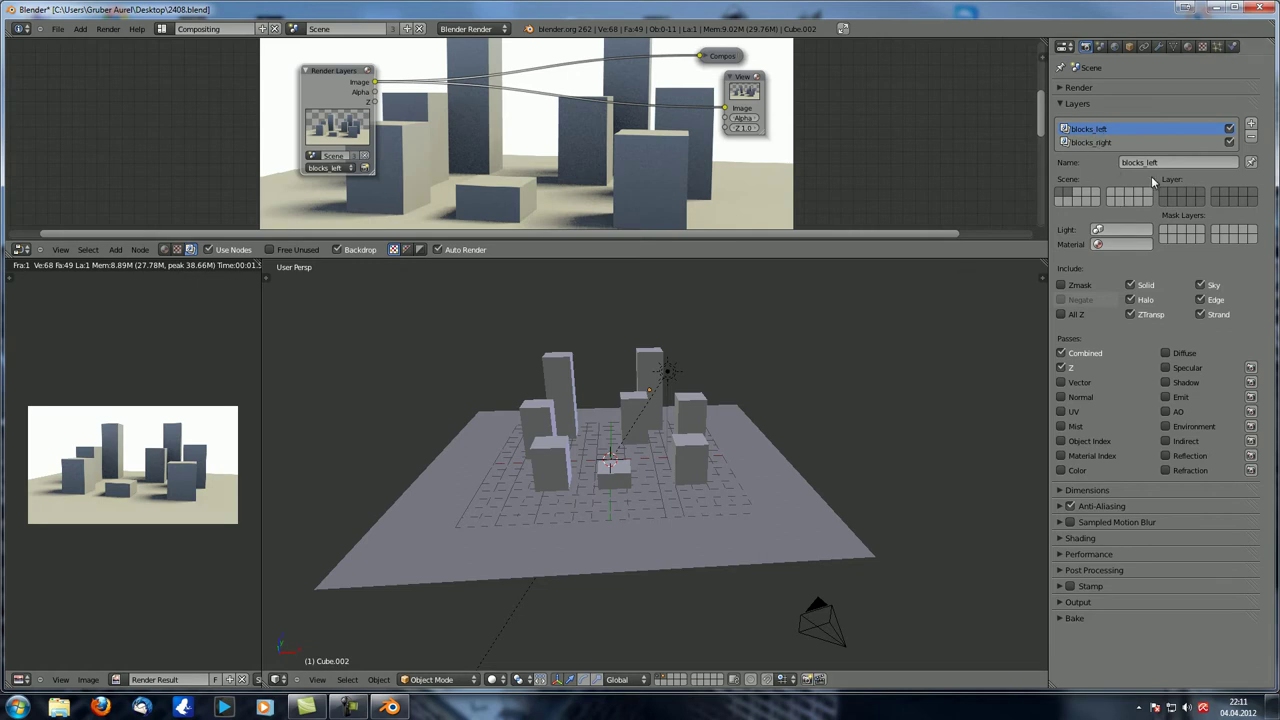
click(1103, 142)
click(1103, 130)
click(1098, 141)
- Isolate layer 2 in the 3D View to check its blocks, and show layer 1 alongside it again
click(662, 684)
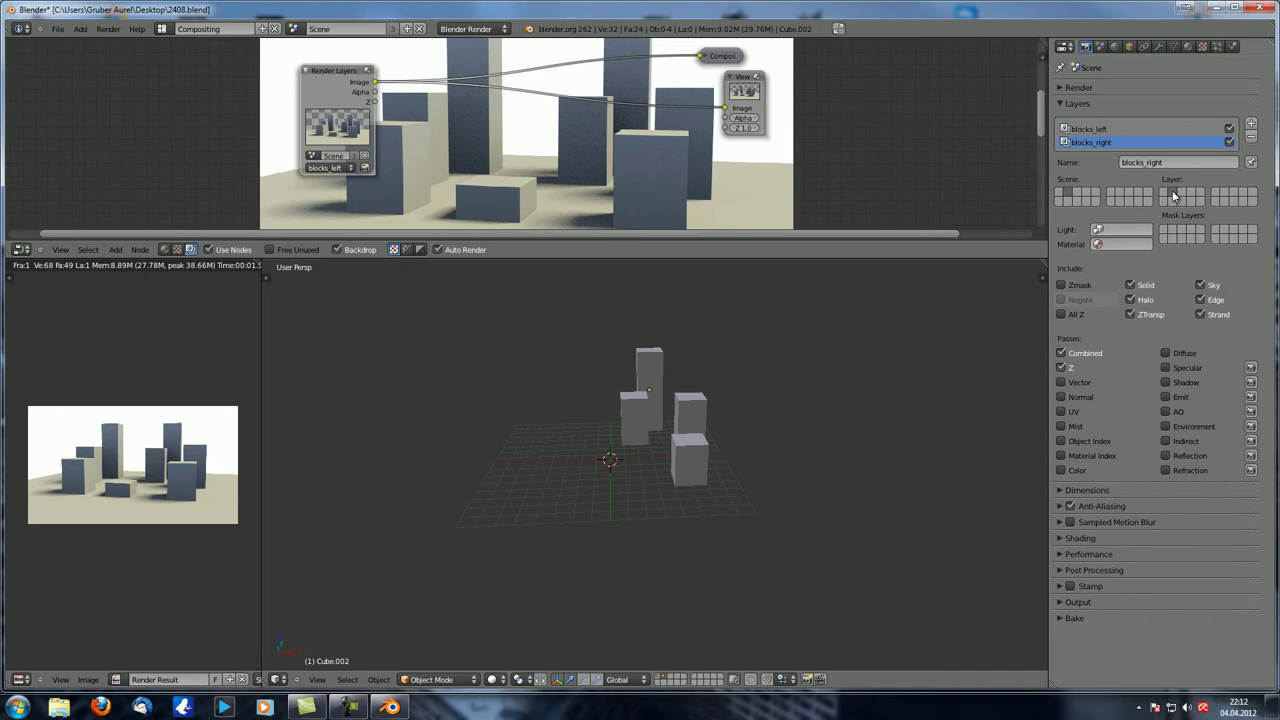
shift+click(658, 680)
middle_drag(707, 447, 671, 316)
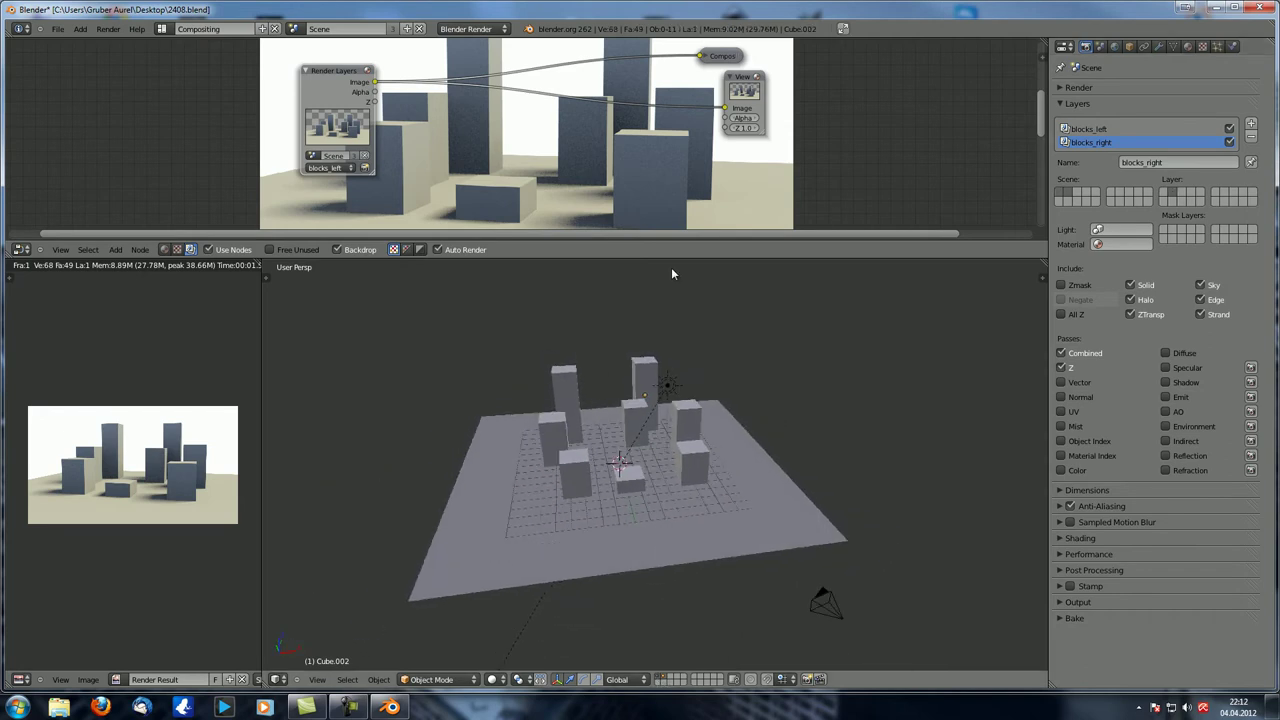
- Enlarge the Node Editor area vertically and render the scene
drag(672, 242, 672, 303)
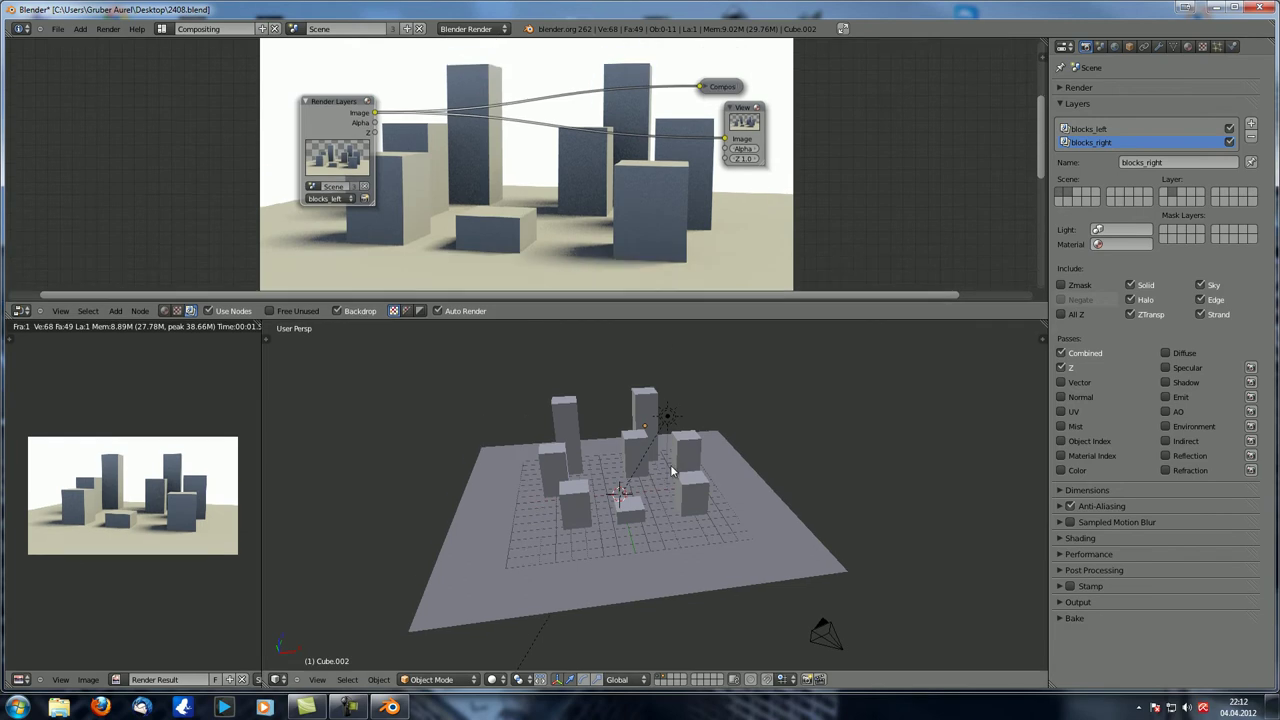
key(F12)
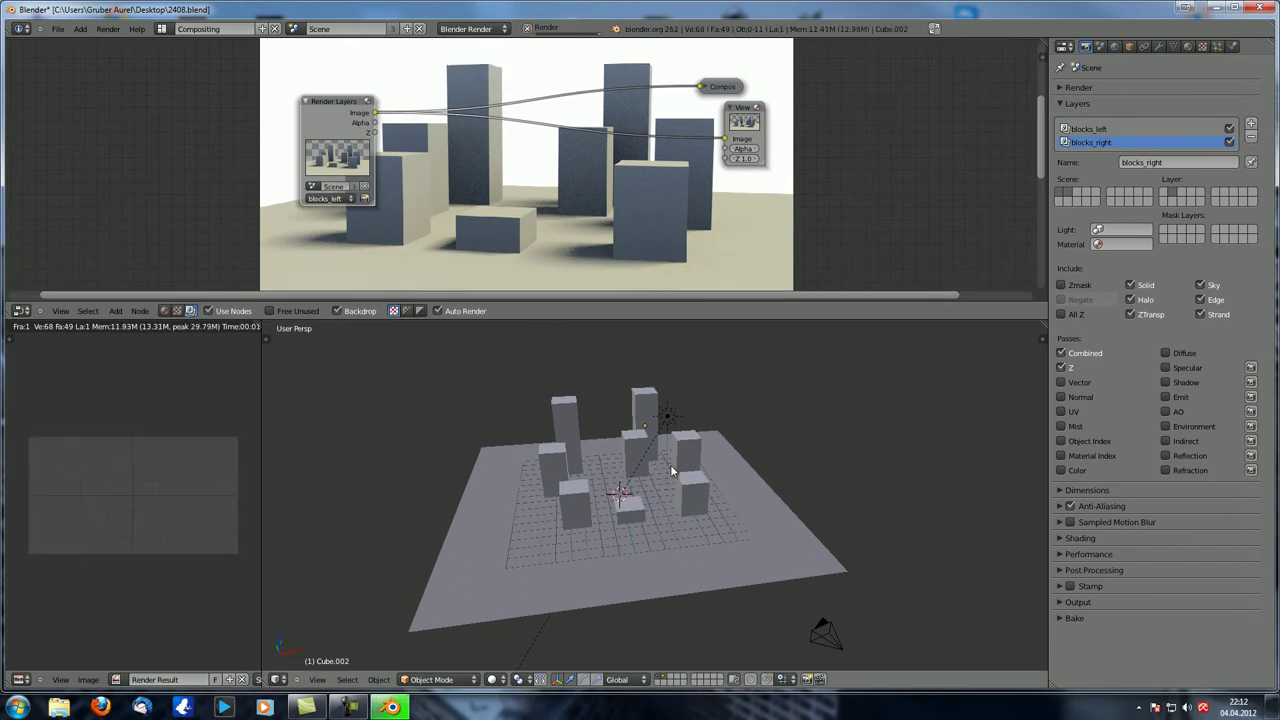
mouse_move(498, 160)
middle_down()
mouse_move(473, 162)
mouse_move(498, 163)
mouse_move(495, 178)
middle_up()
scroll(495, 178, up, 2)
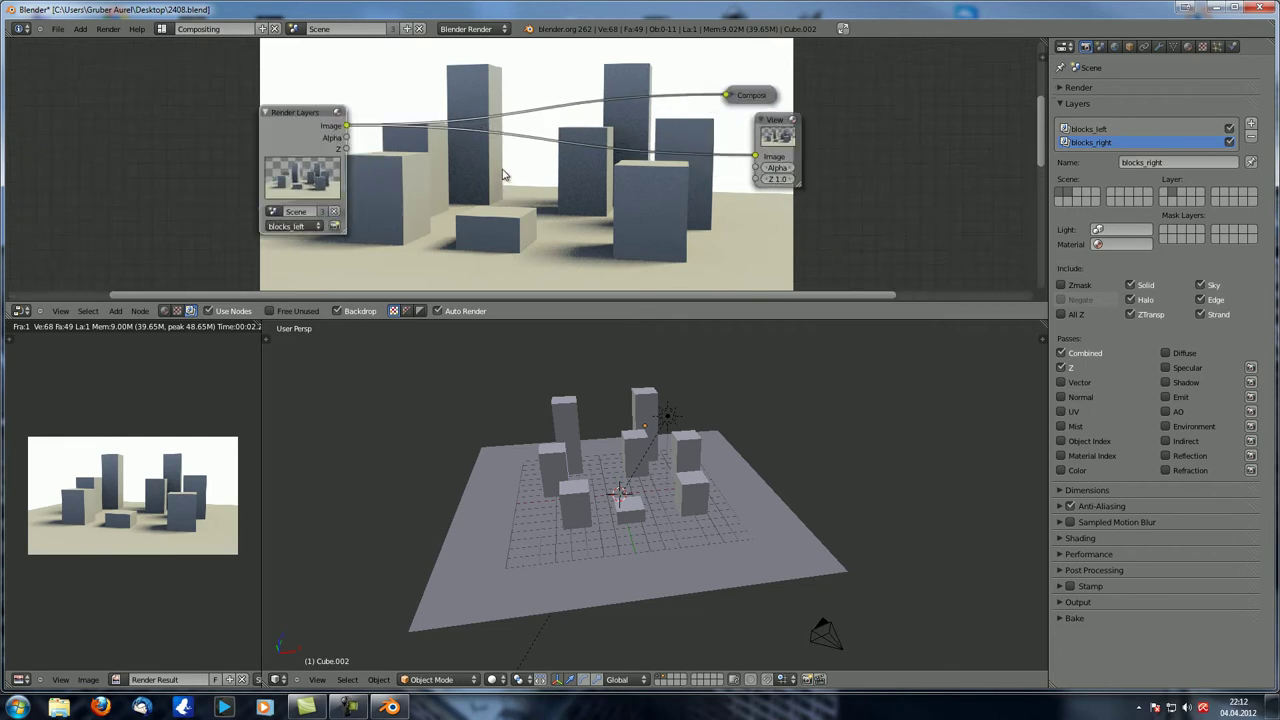
- Spread the compositing nodes apart, with Render Layers on one side of the backdrop and Composite and Viewer on the other
drag(328, 150, 127, 93)
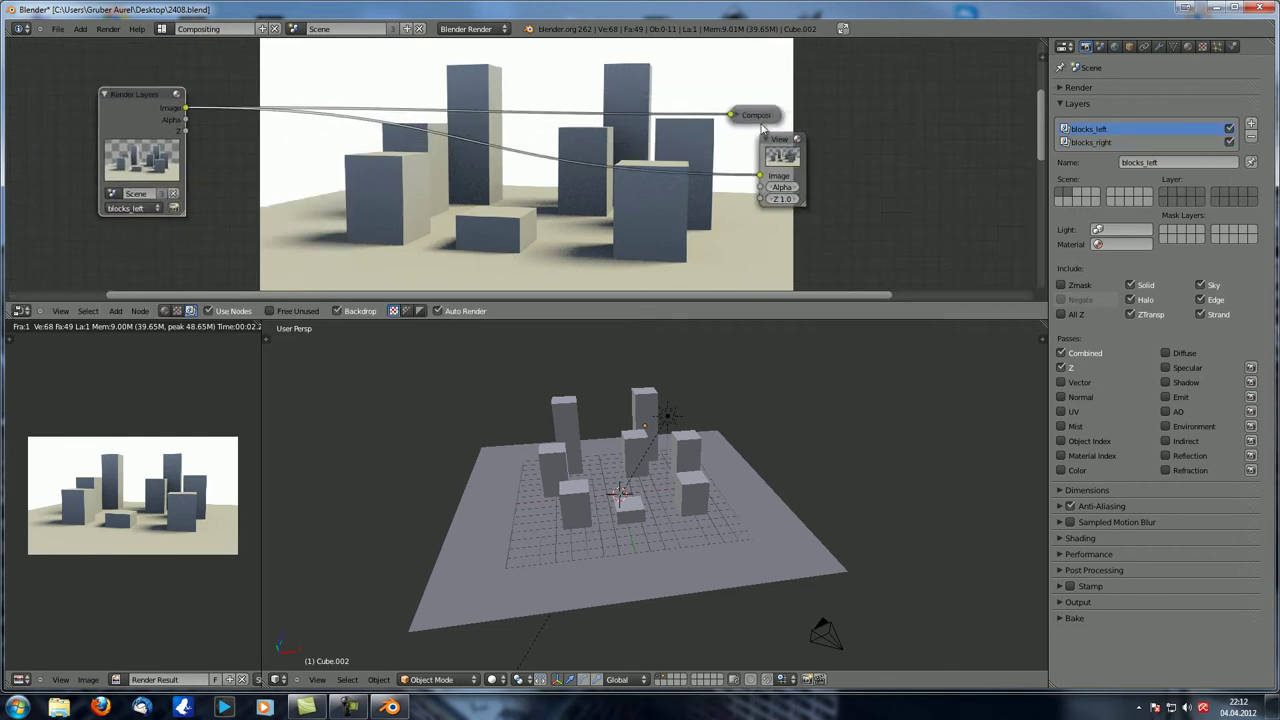
drag(780, 142, 974, 102)
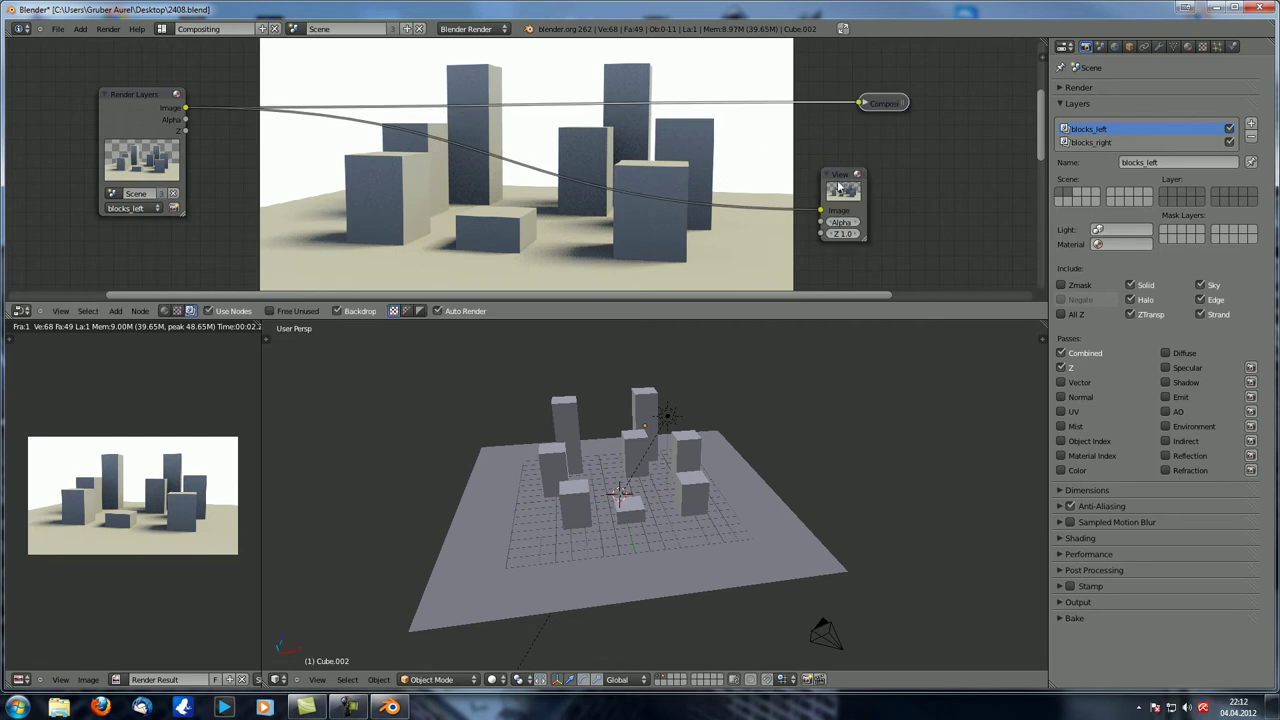
drag(842, 195, 882, 171)
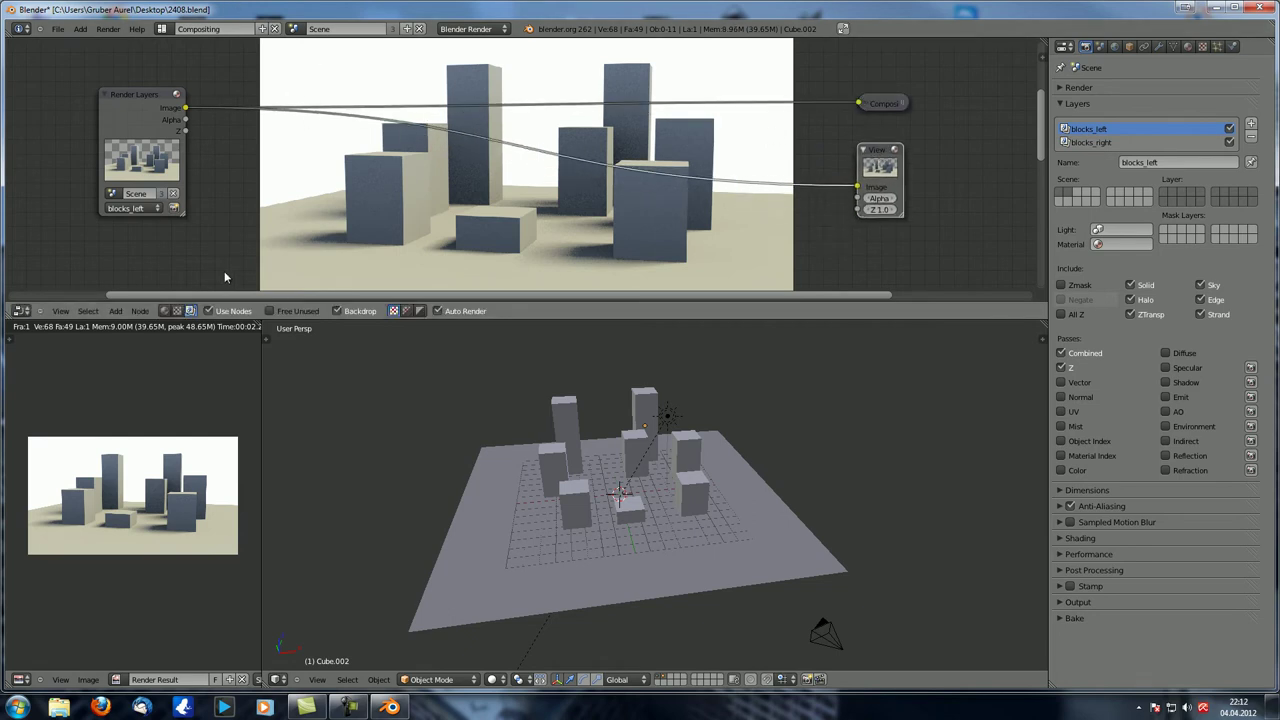
drag(124, 108, 125, 96)
- Switch the Render Layers node to blocks_right and compare its image with layer 2 isolated in the 3D View
click(134, 204)
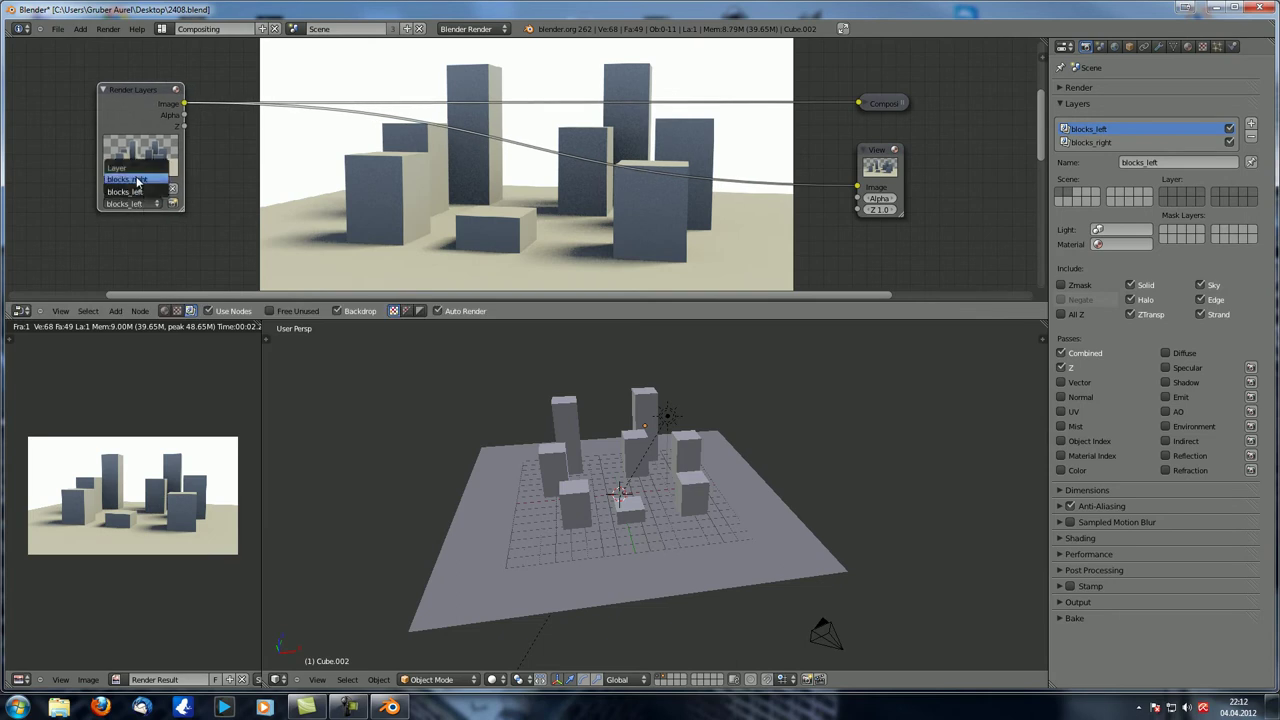
click(141, 191)
click(141, 204)
click(141, 181)
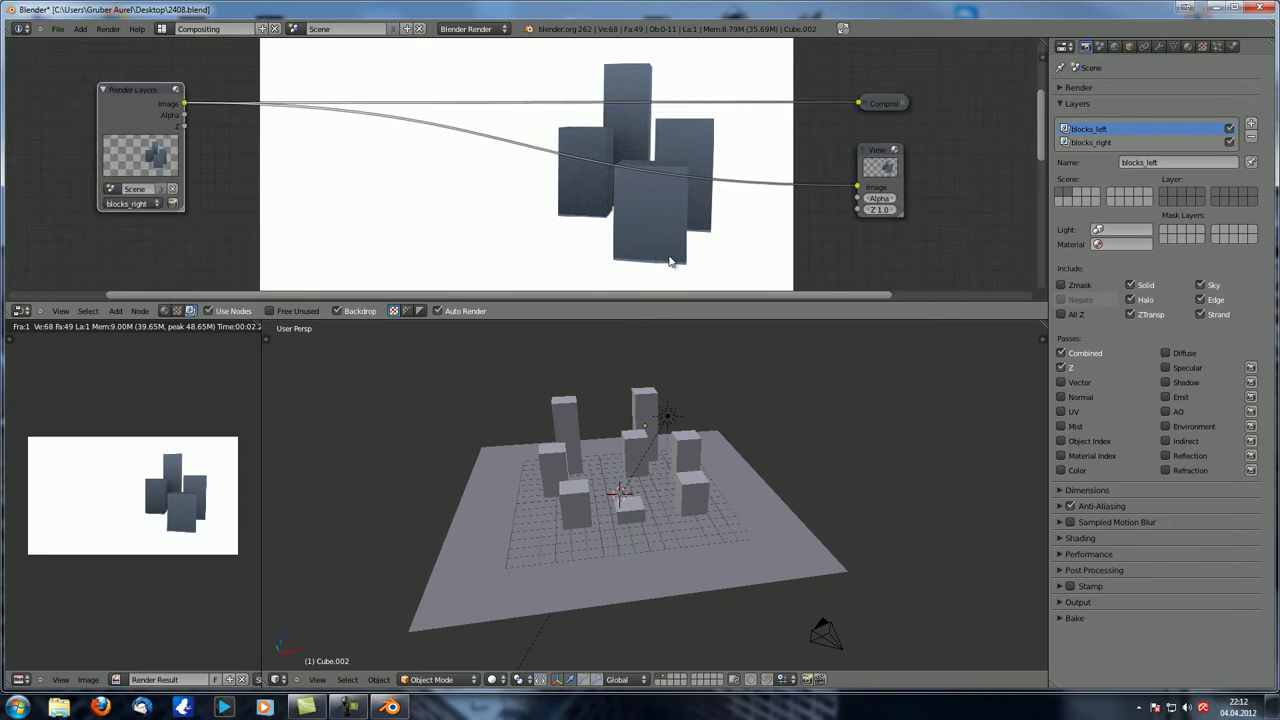
click(672, 678)
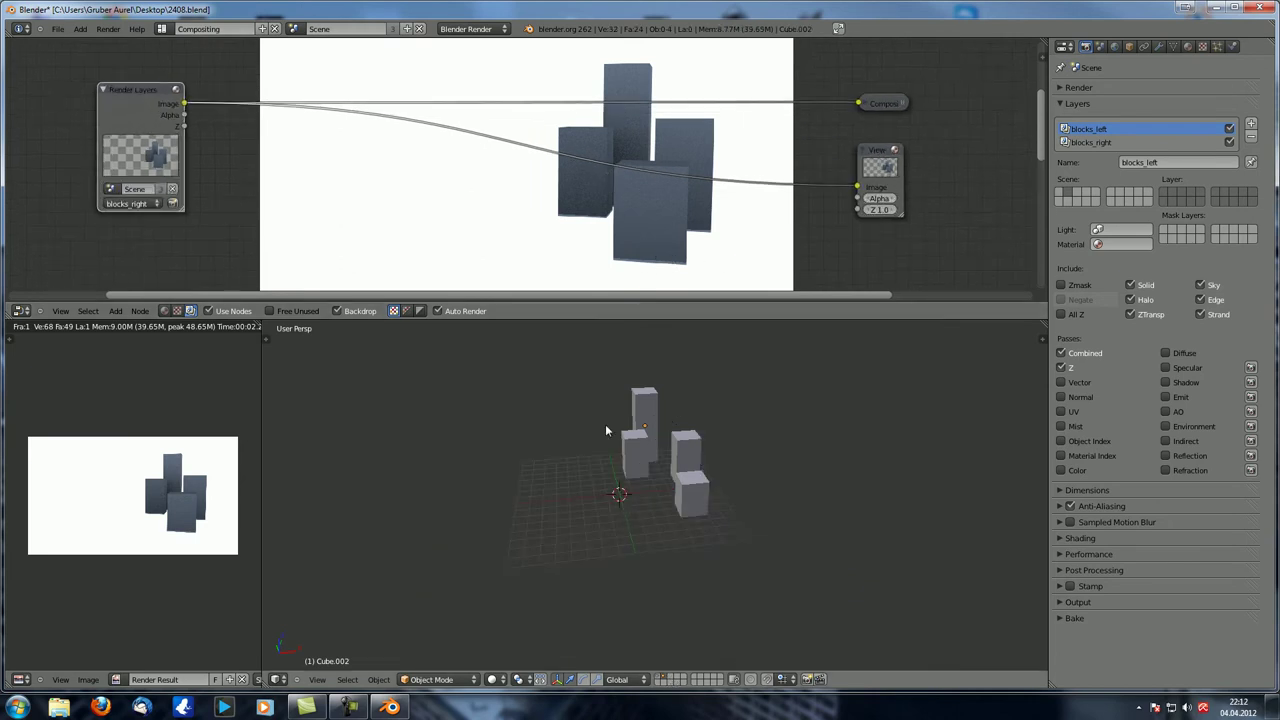
shift+click(661, 679)
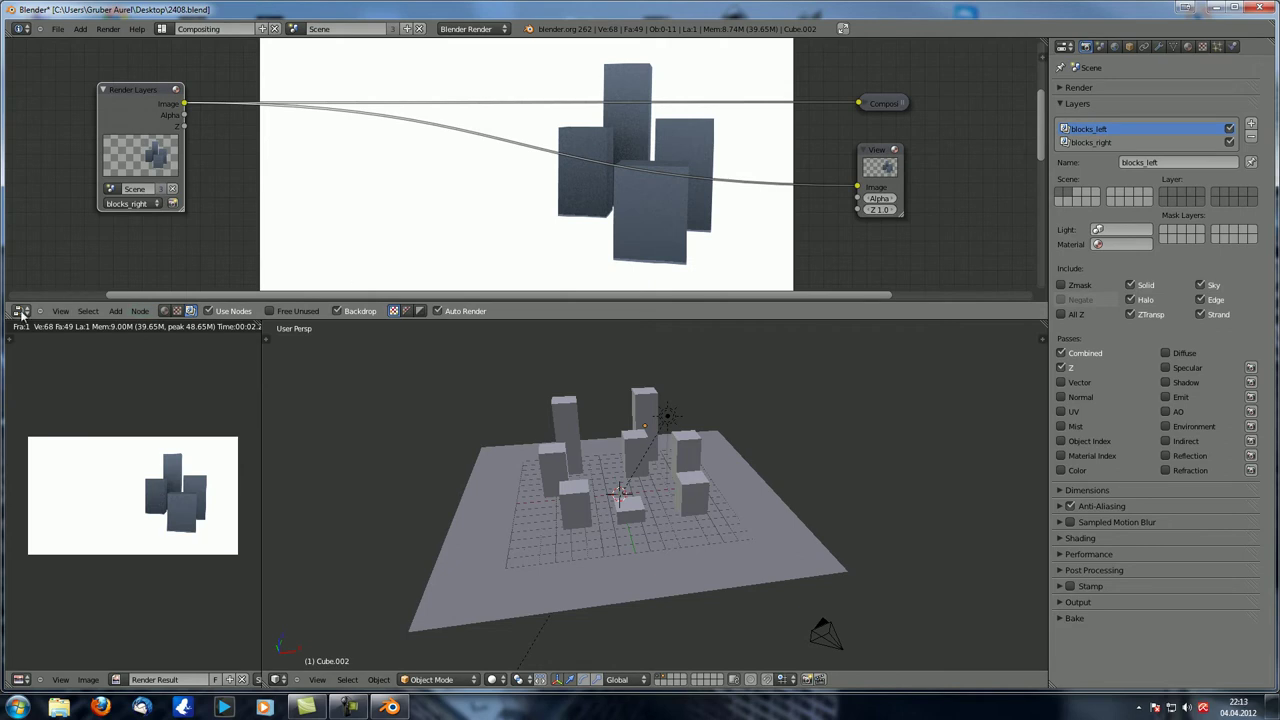
- Exclude layer 2 from the blocks_left render layer and render the scene
middle_drag(460, 480, 540, 514)
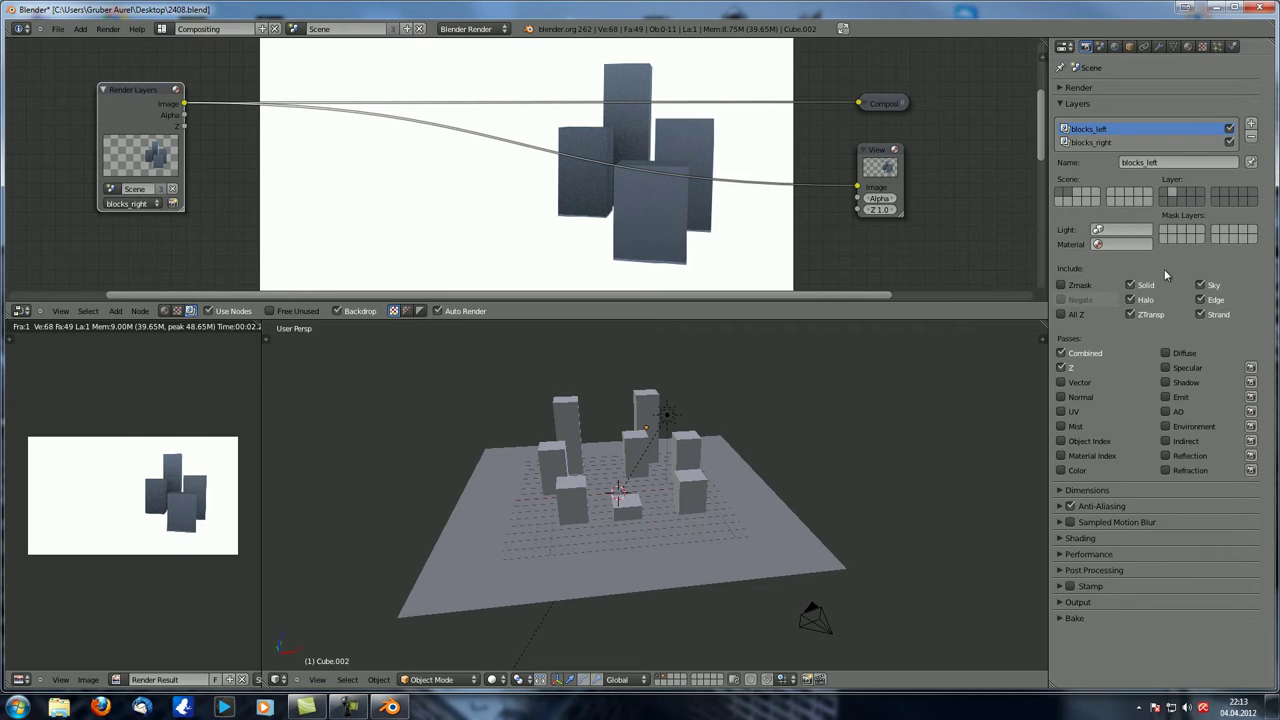
middle_drag(828, 414, 828, 417)
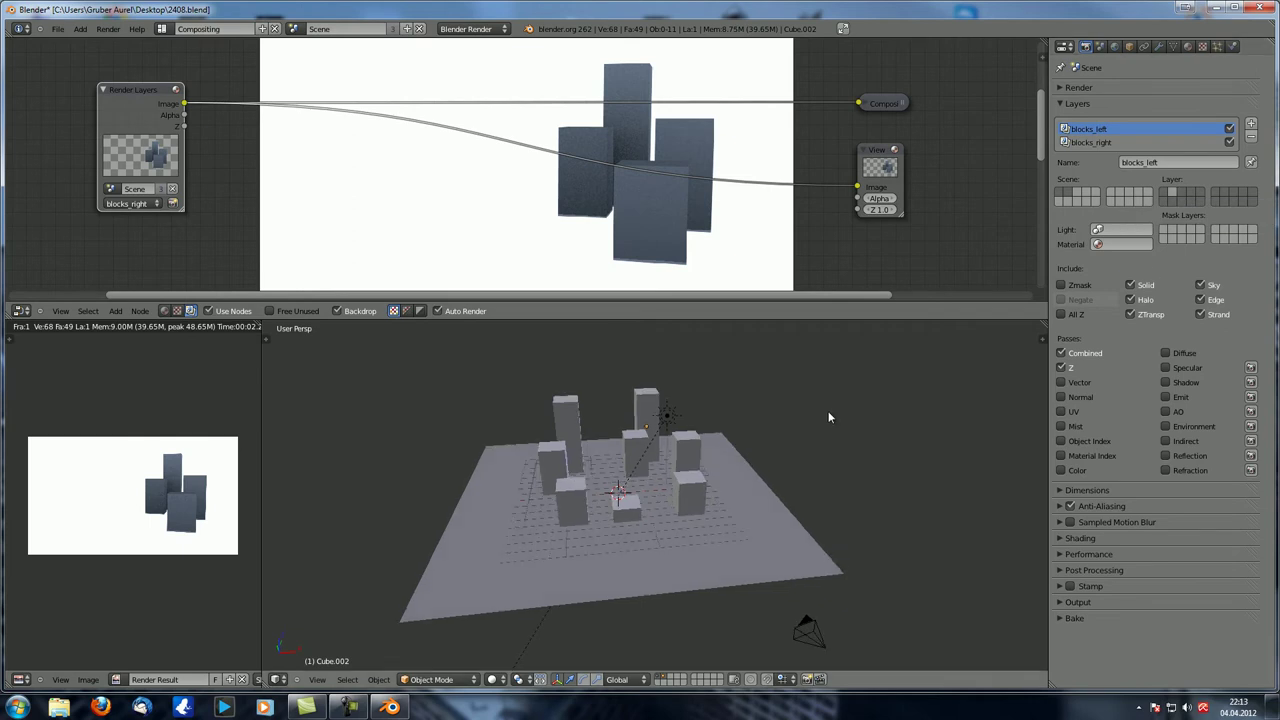
key(F12)
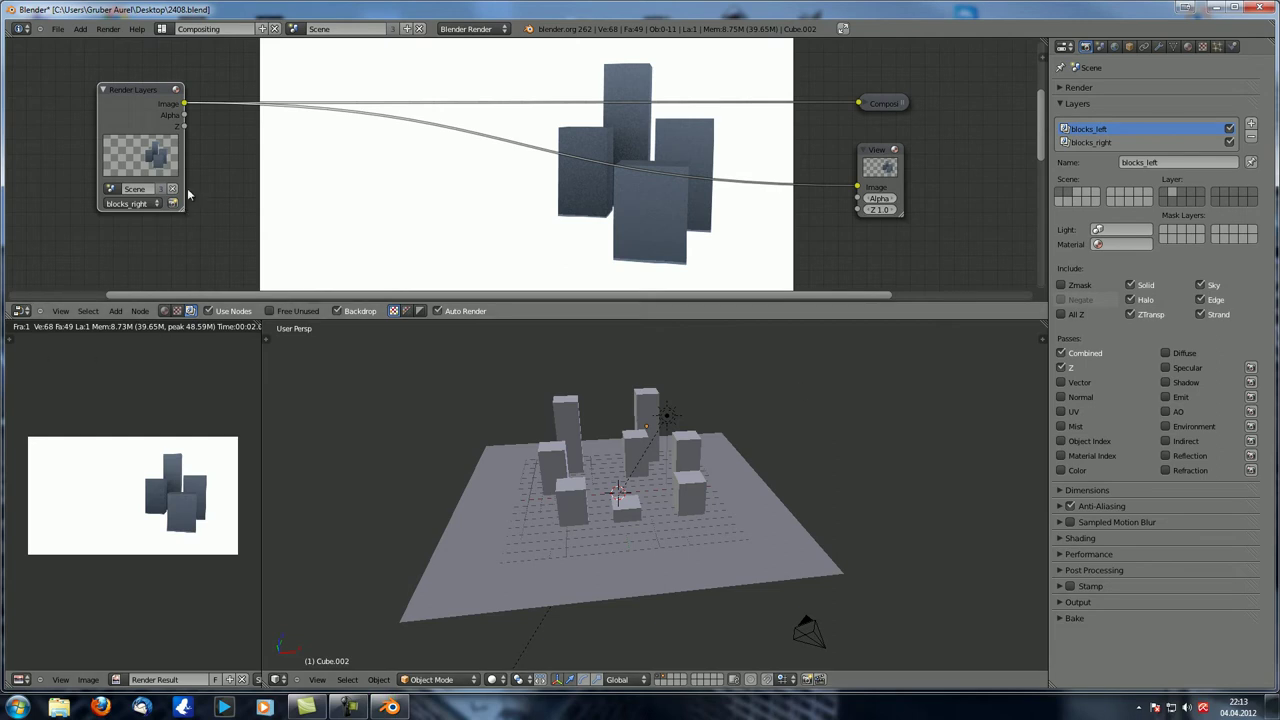
- Preview blocks_left in the Render Layers node, and return the node to blocks_right for comparison
click(145, 204)
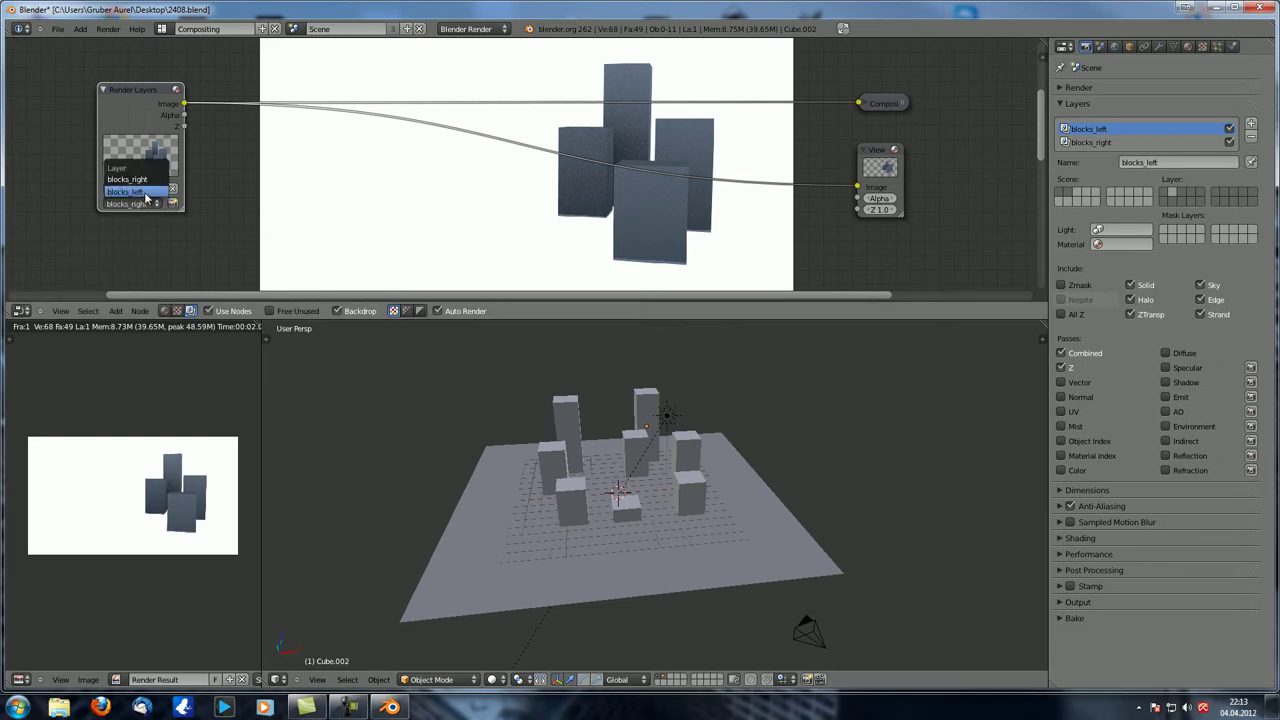
click(146, 192)
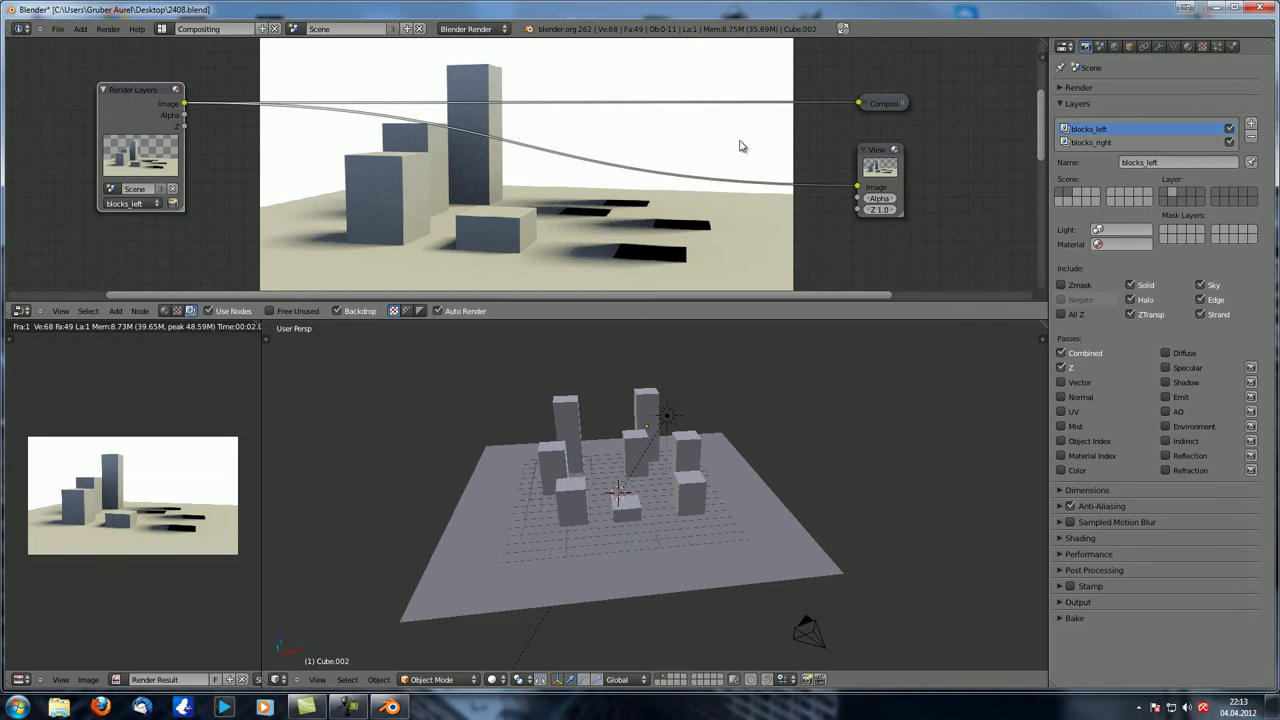
click(135, 203)
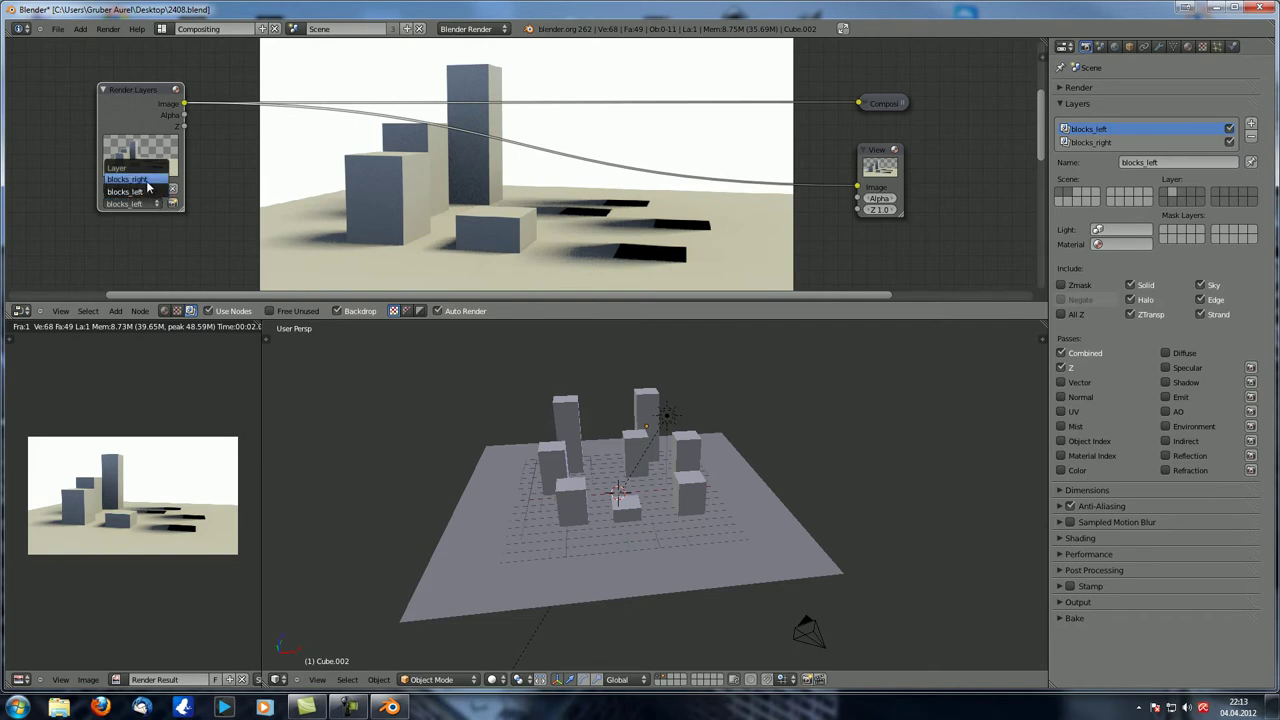
click(148, 180)
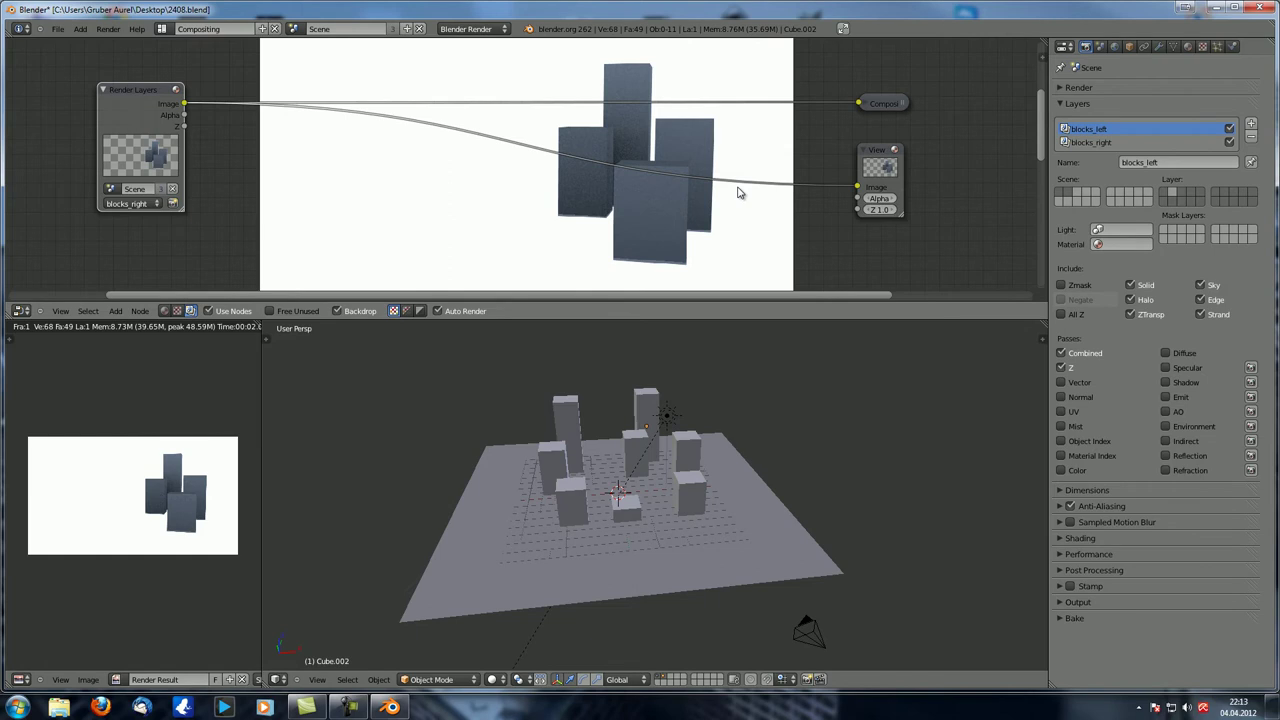
key(shift+a)
mouse_move(739, 218)
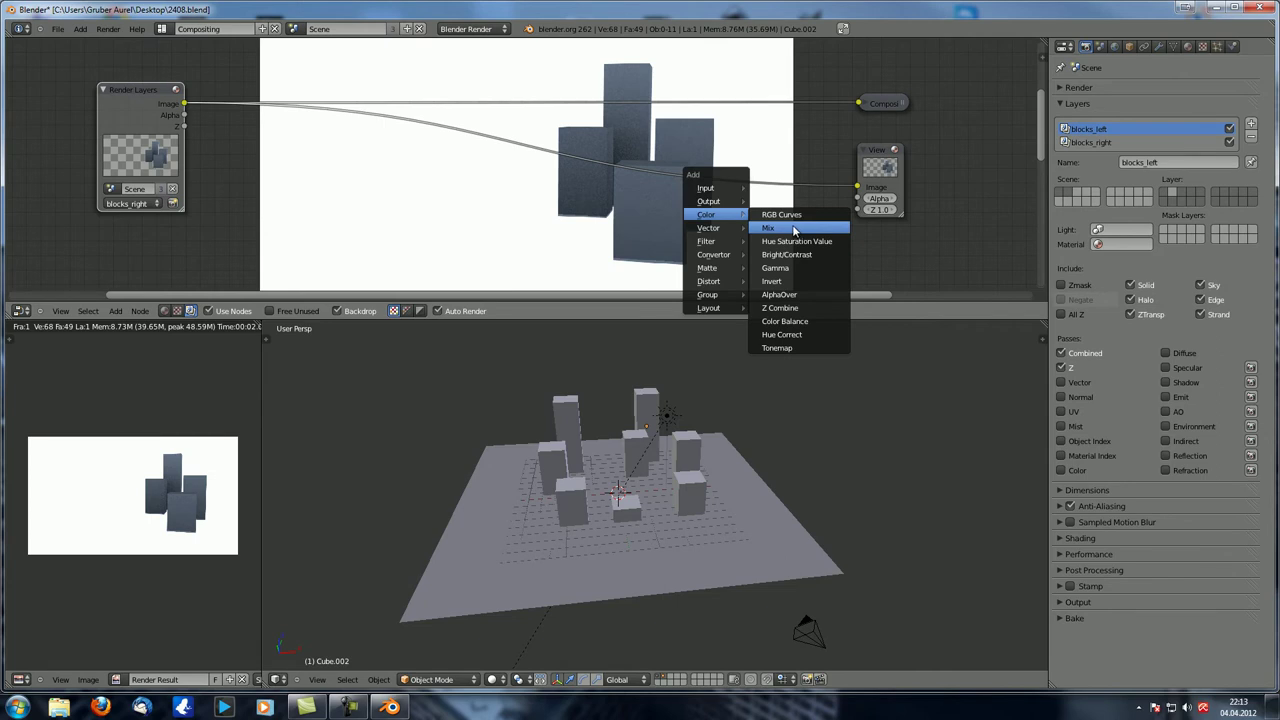
middle_drag(607, 177, 633, 152)
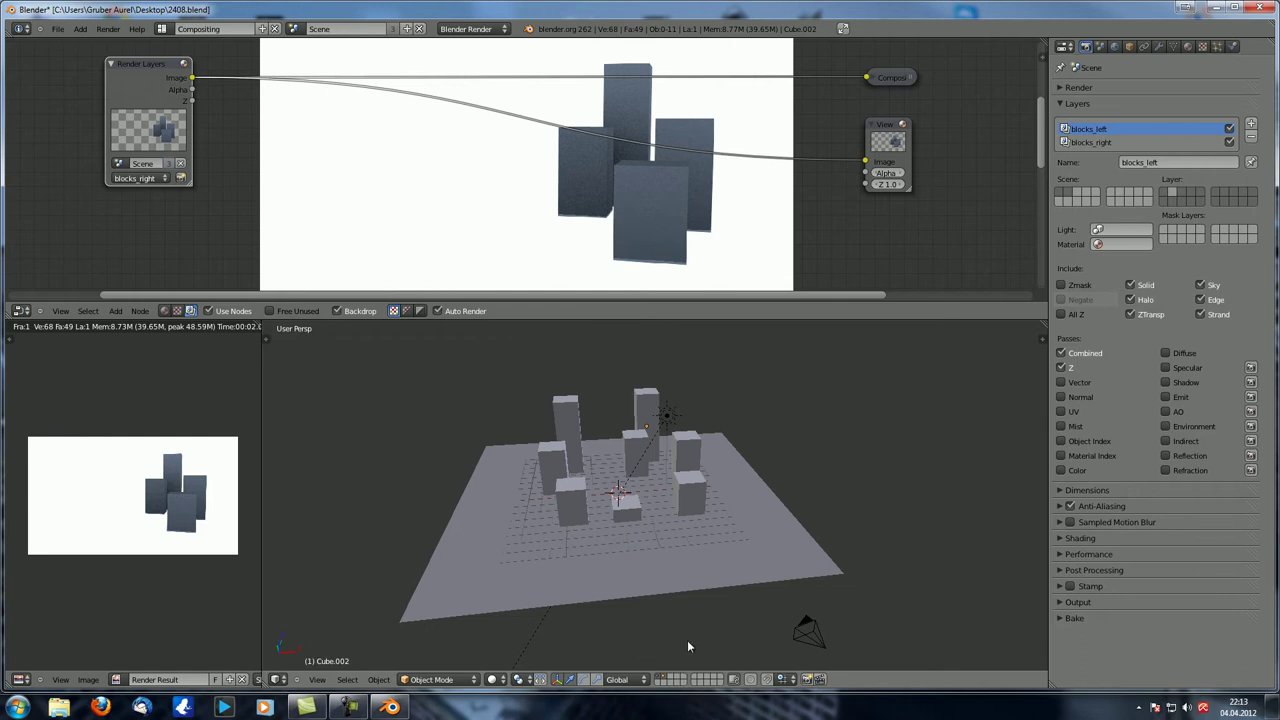
- Turn the Node Editor area into a second 3D View and look at all the blocks closely
middle_drag(697, 426, 645, 432)
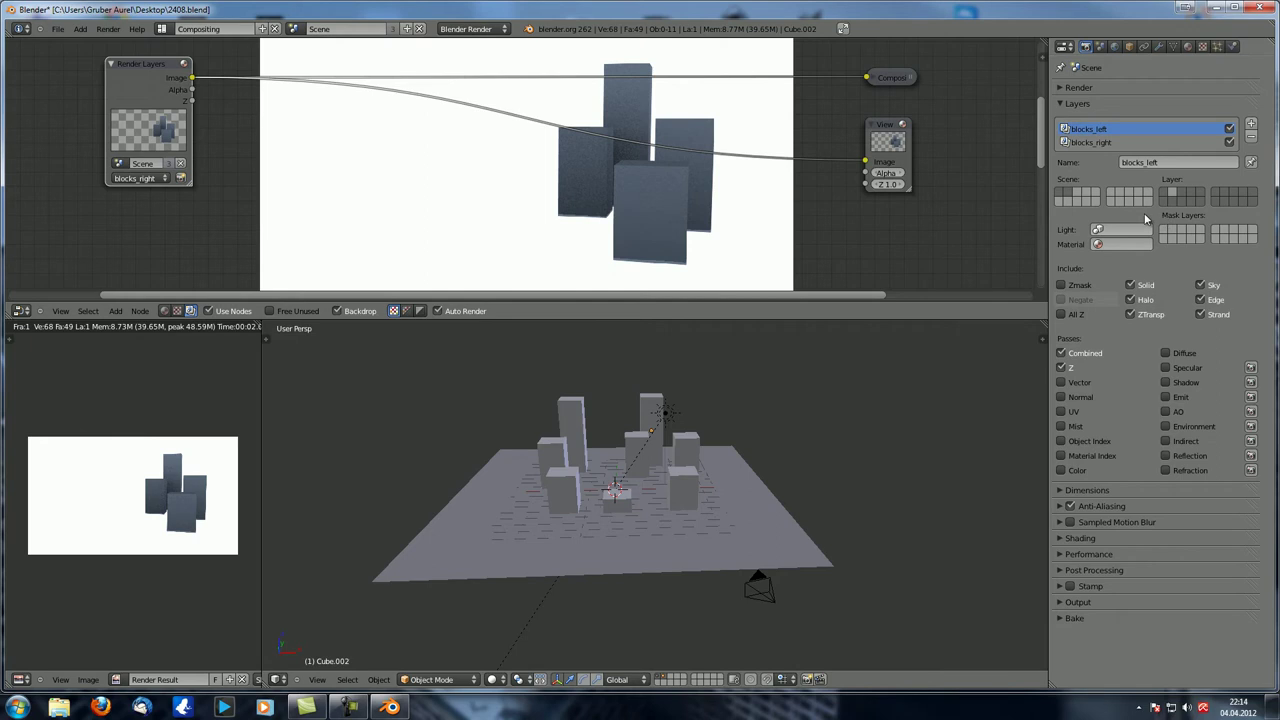
middle_drag(674, 519, 620, 514)
middle_drag(663, 280, 657, 284)
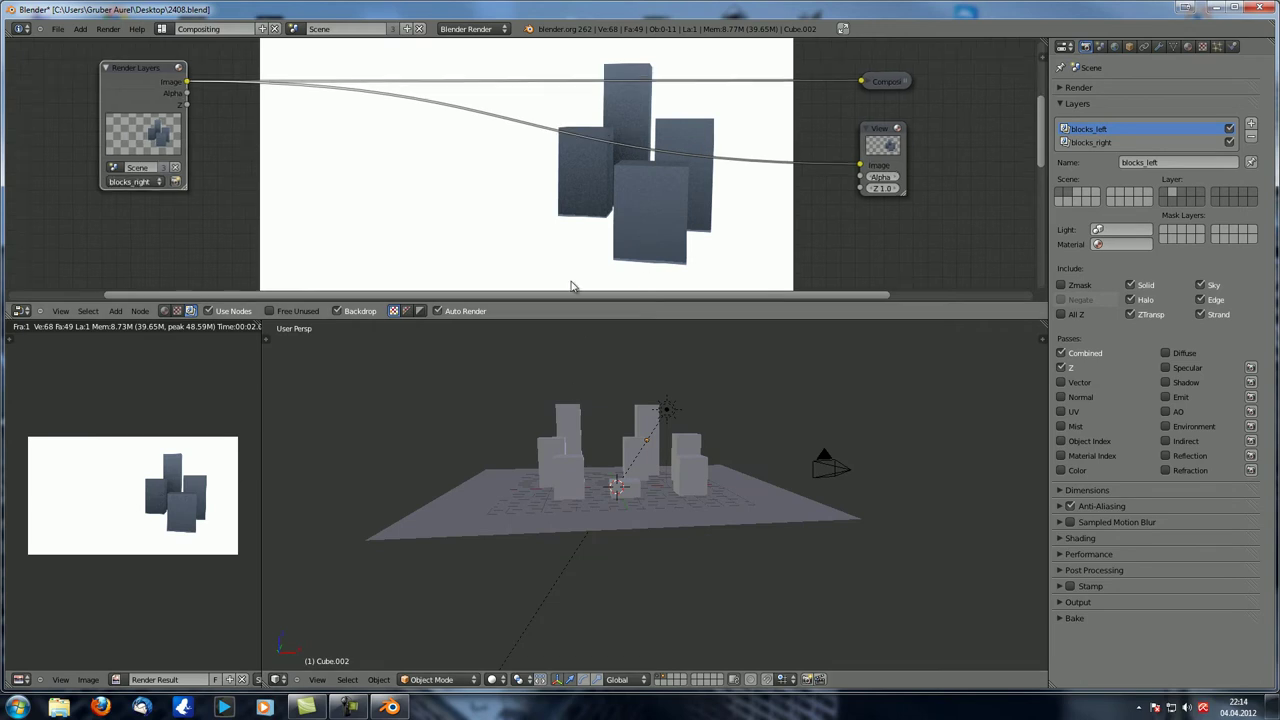
click(20, 311)
click(40, 301)
middle_drag(515, 267, 509, 260)
scroll(558, 442, up, 4)
middle_drag(632, 472, 668, 617)
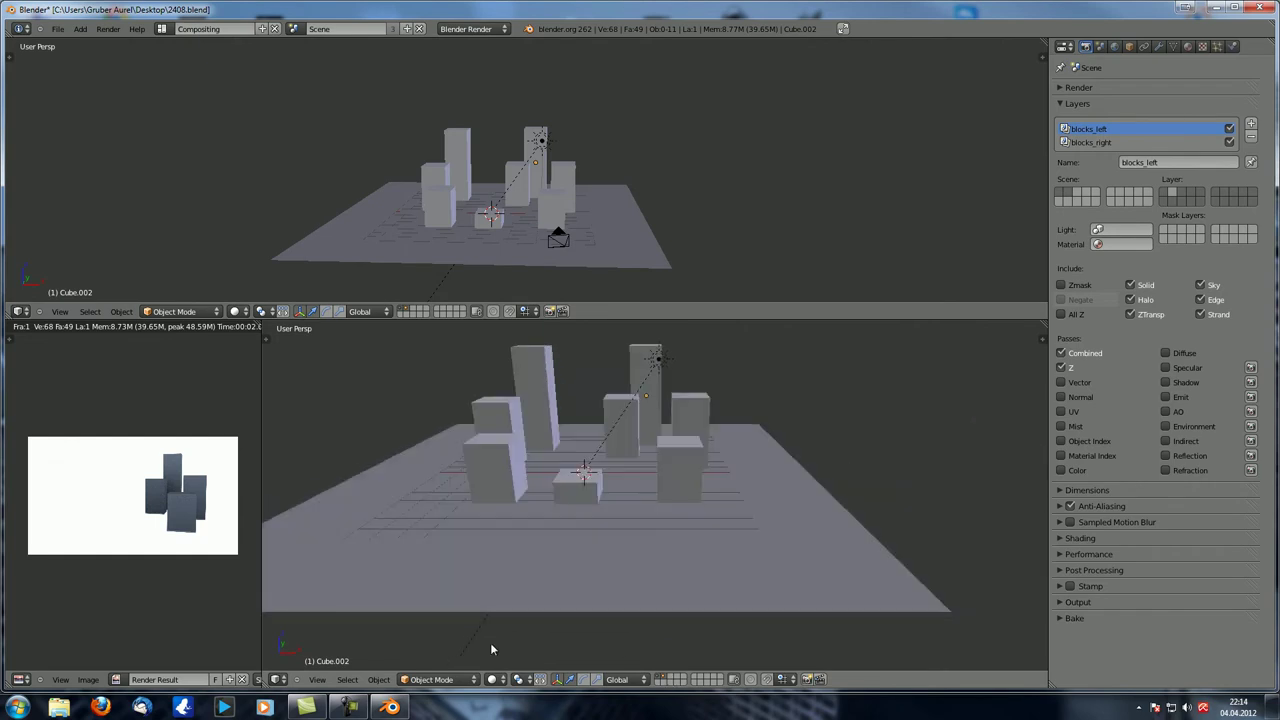
- Isolate layer 2, select its front block and the outer block behind it, and move both to layer 1
click(665, 679)
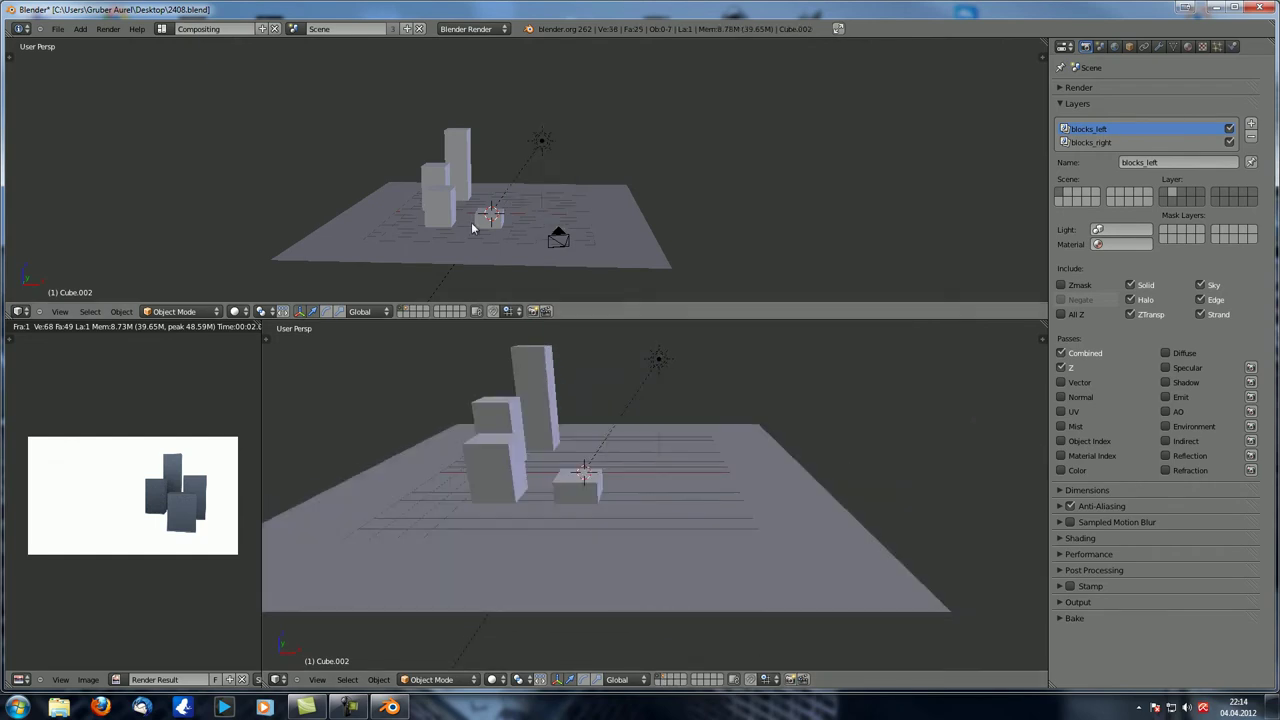
click(667, 680)
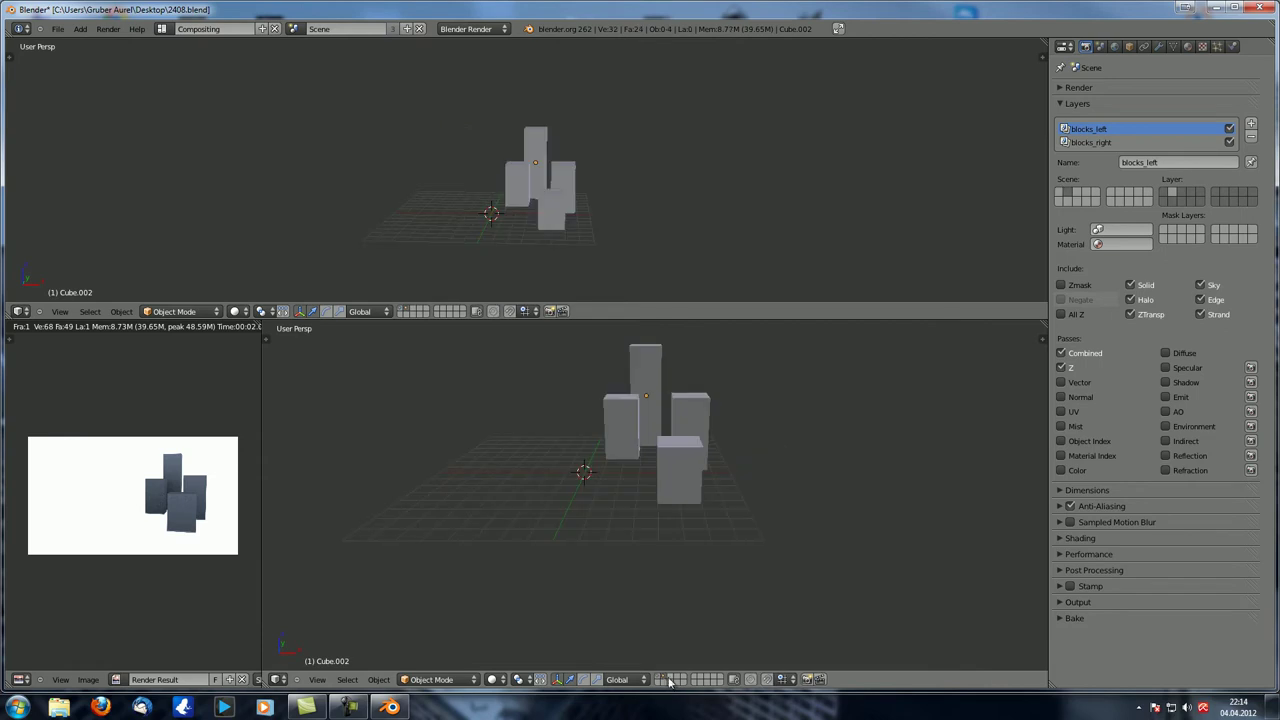
right_click(674, 480)
shift+right_click(702, 425)
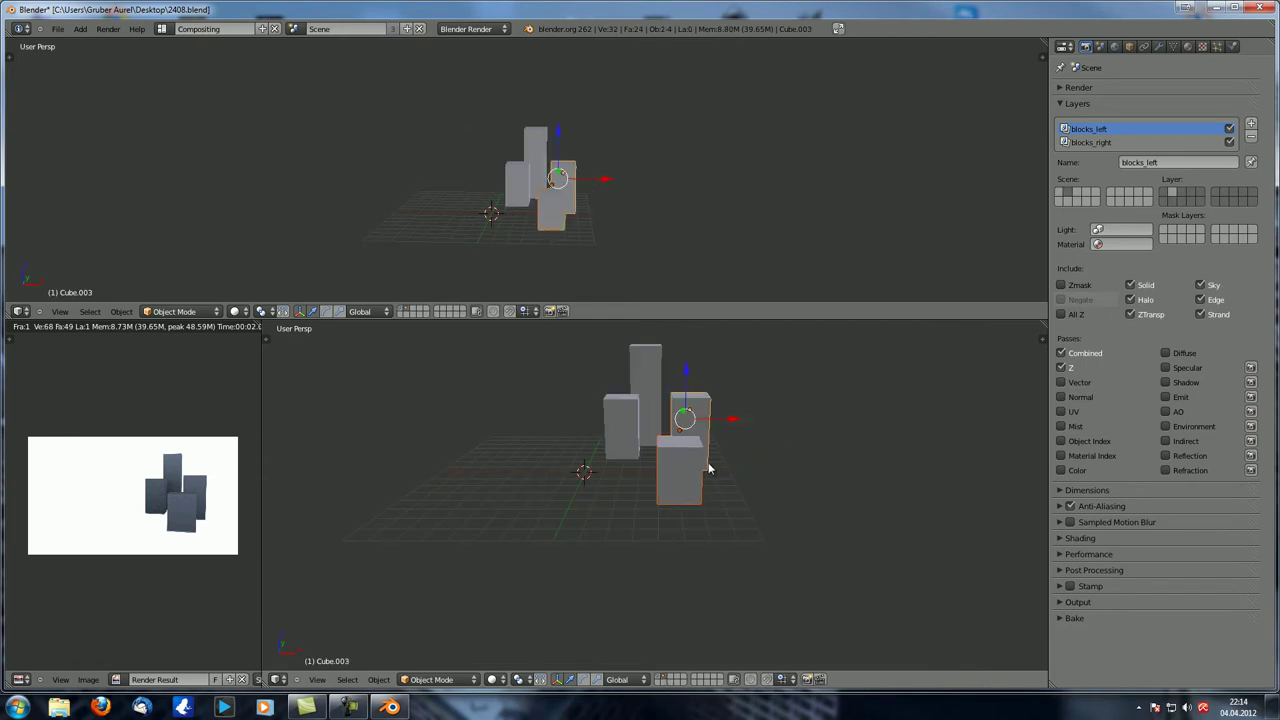
key(m)
click(815, 488)
- Show layer 1 alongside layer 2 with nothing selected, and render the scene
shift+click(660, 679)
middle_drag(640, 499, 660, 481)
key(a)
middle_drag(655, 488, 629, 486)
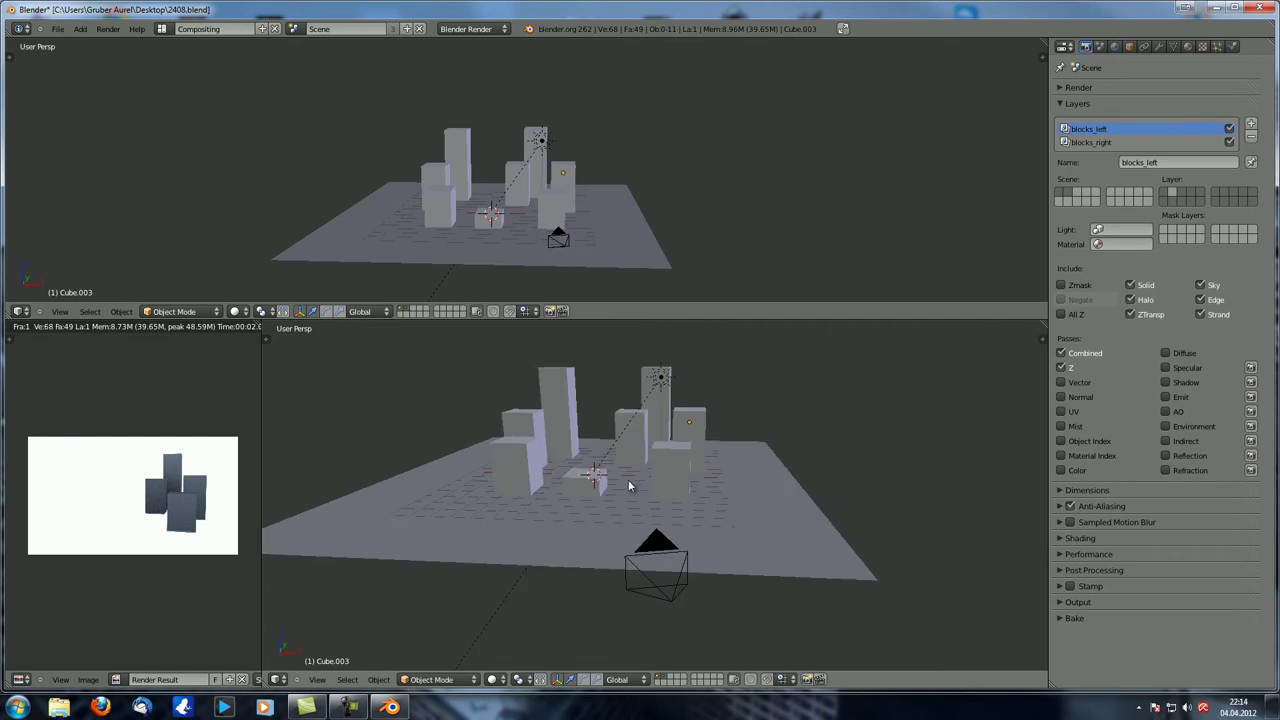
key(F12)
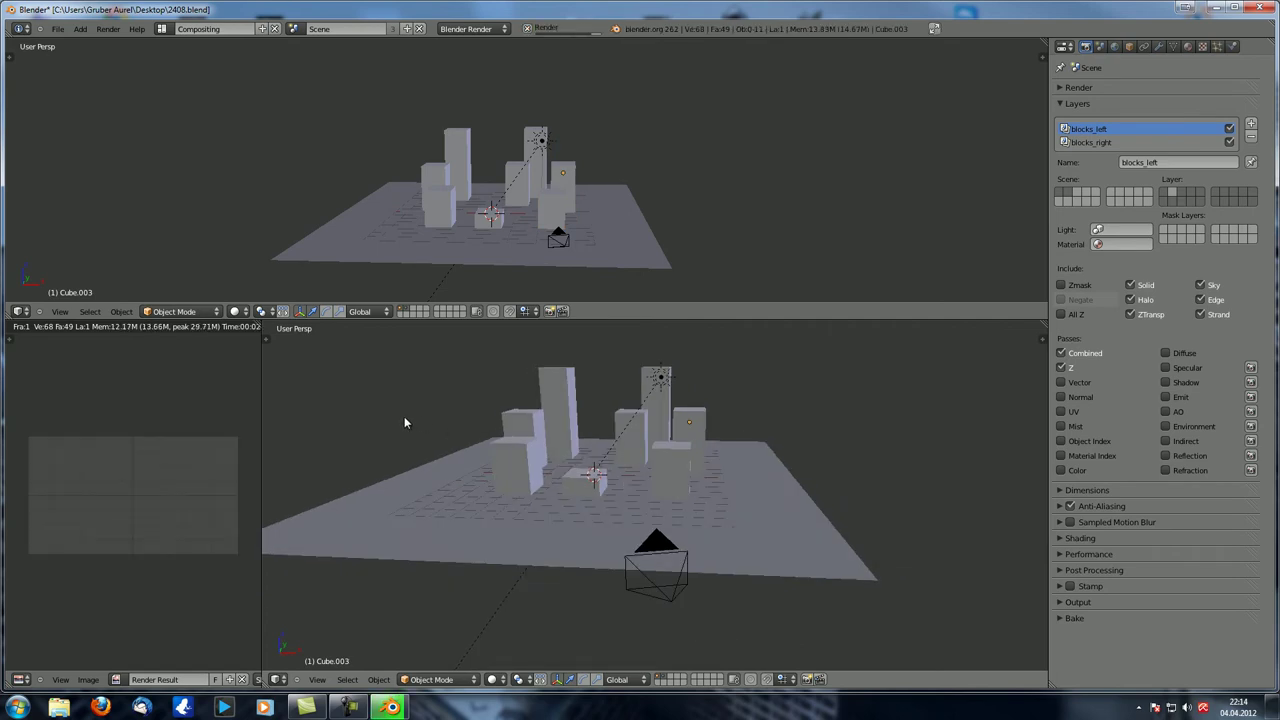
- Widen the render result area and change the upper 3D View back to the Node Editor
drag(259, 407, 329, 420)
click(20, 311)
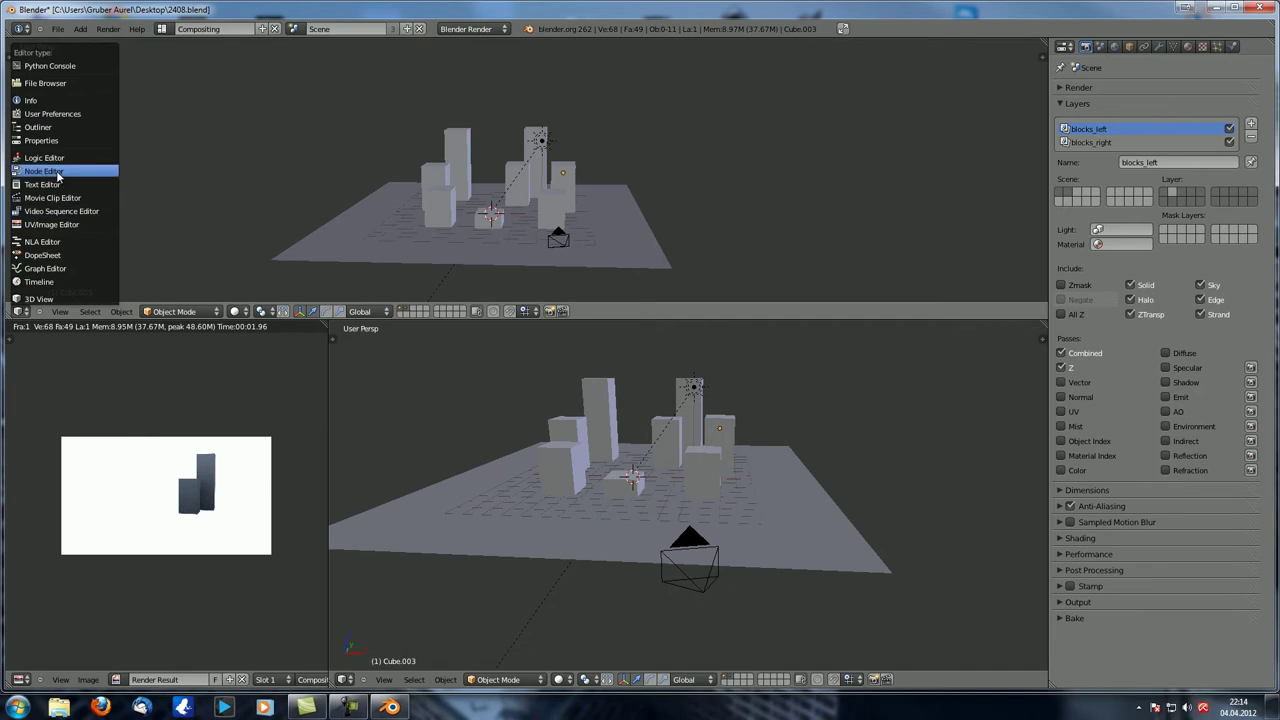
click(57, 172)
scroll(528, 157, down, 2)
scroll(305, 200, up, 3)
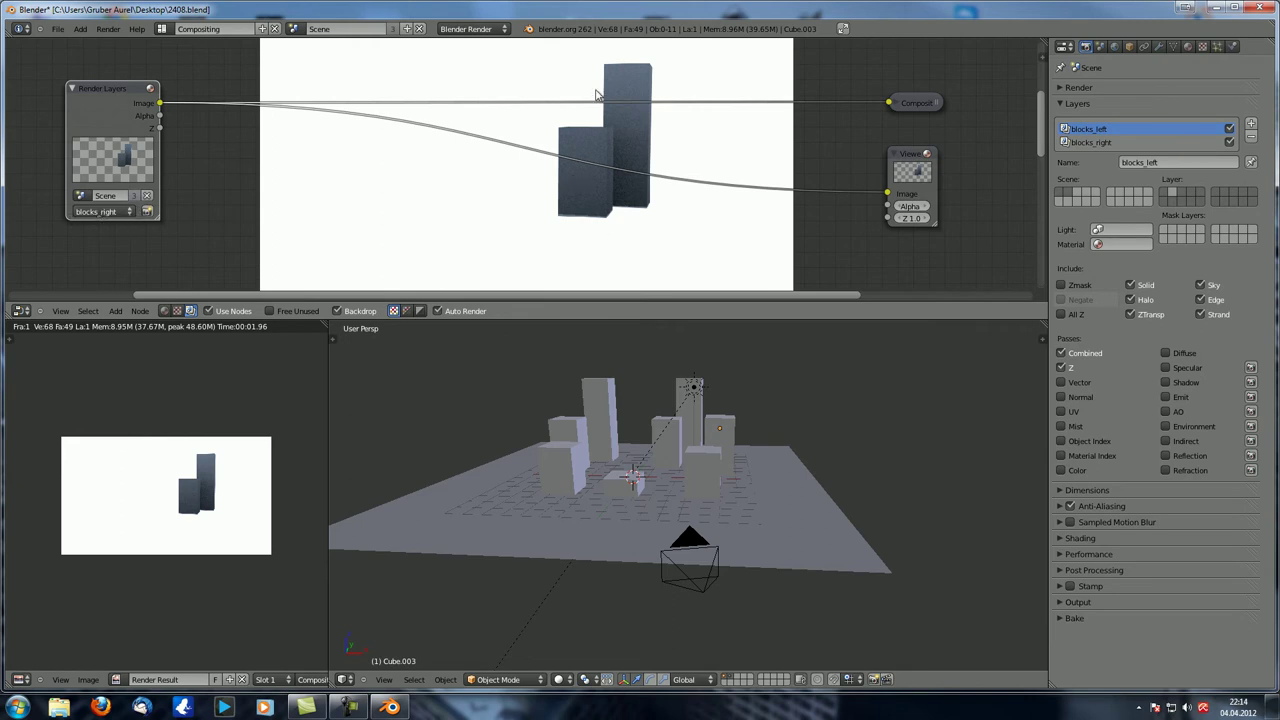
- Compare the new blocks_left and blocks_right renders by switching the layer of the Render Layers node
click(122, 212)
click(121, 198)
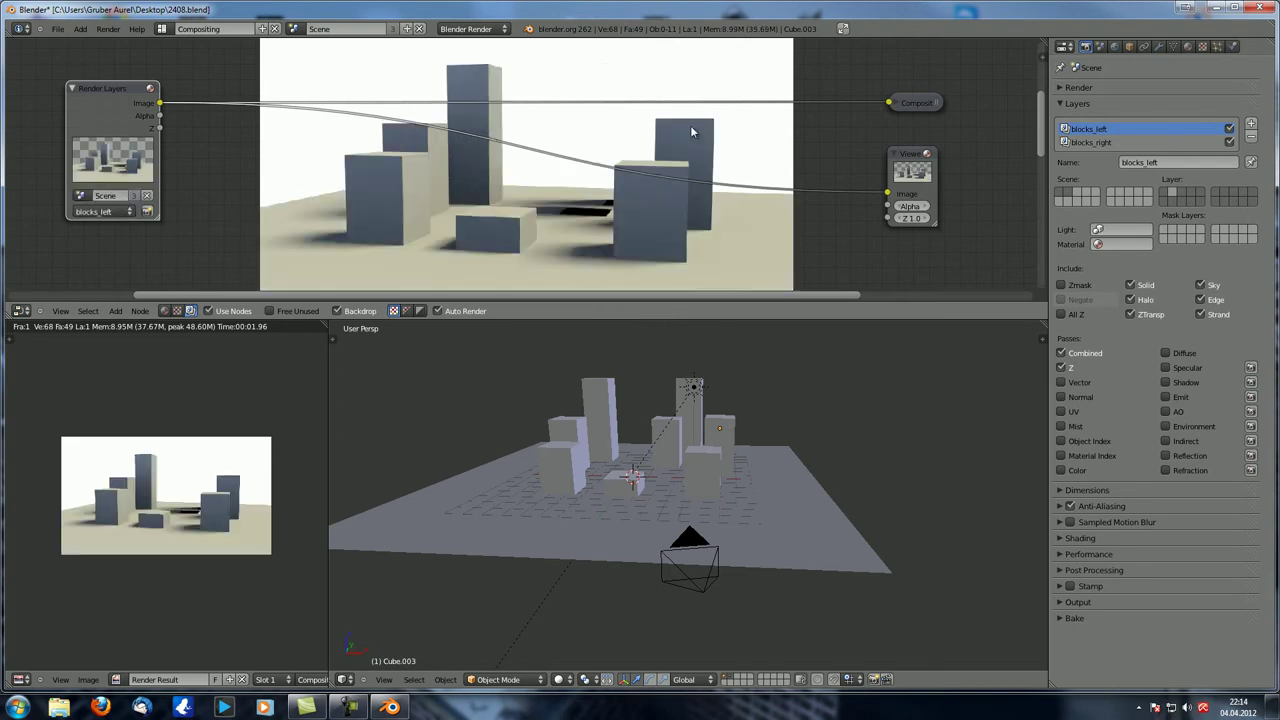
scroll(690, 131, down, 1)
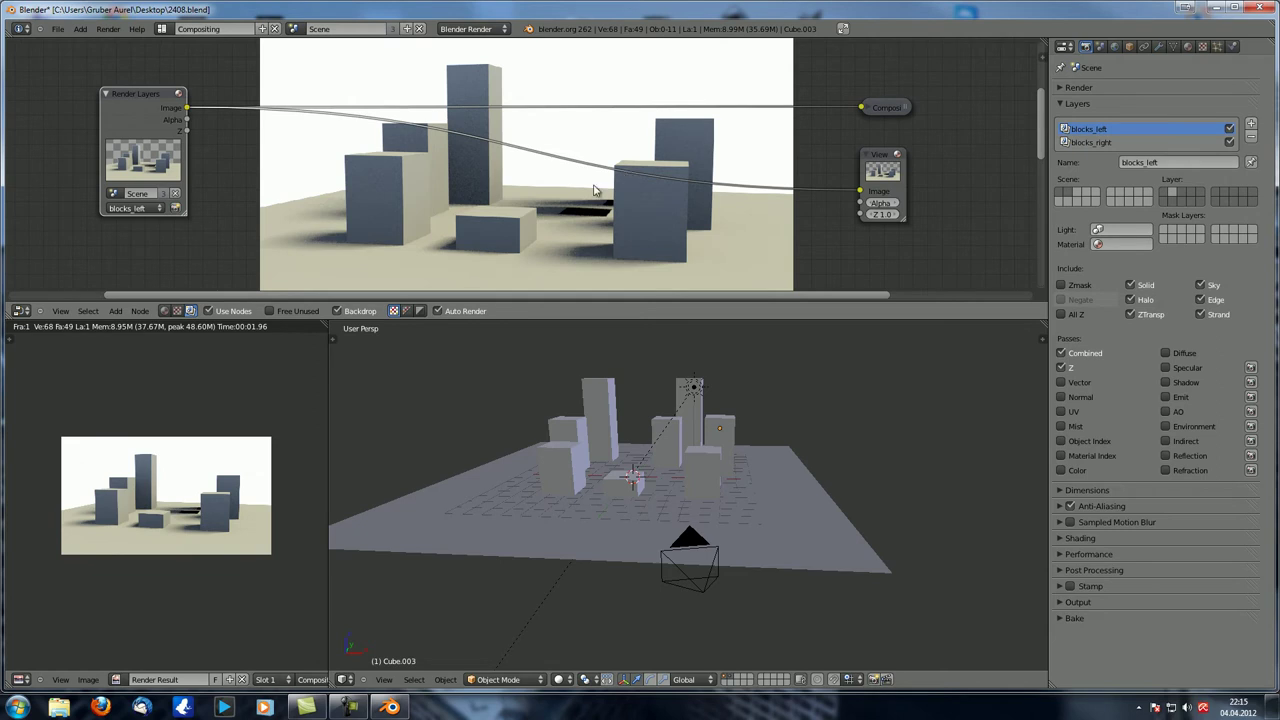
click(145, 185)
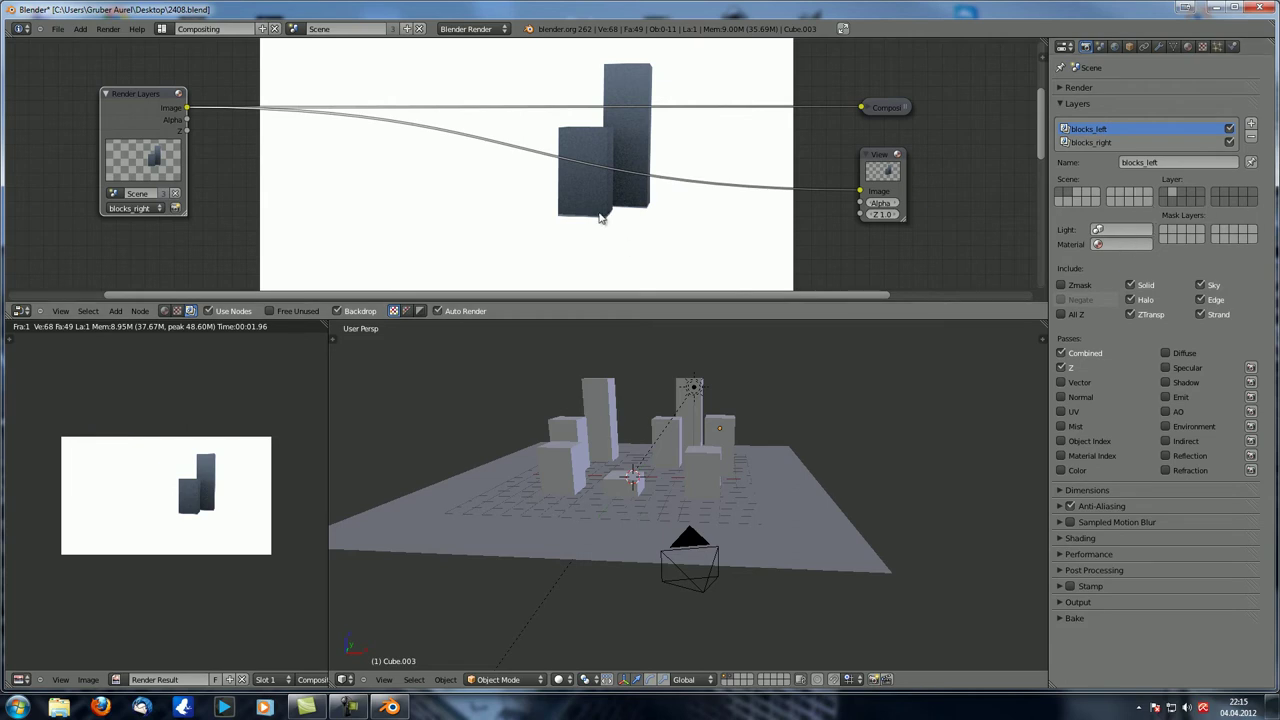
scroll(605, 218, down, 1)
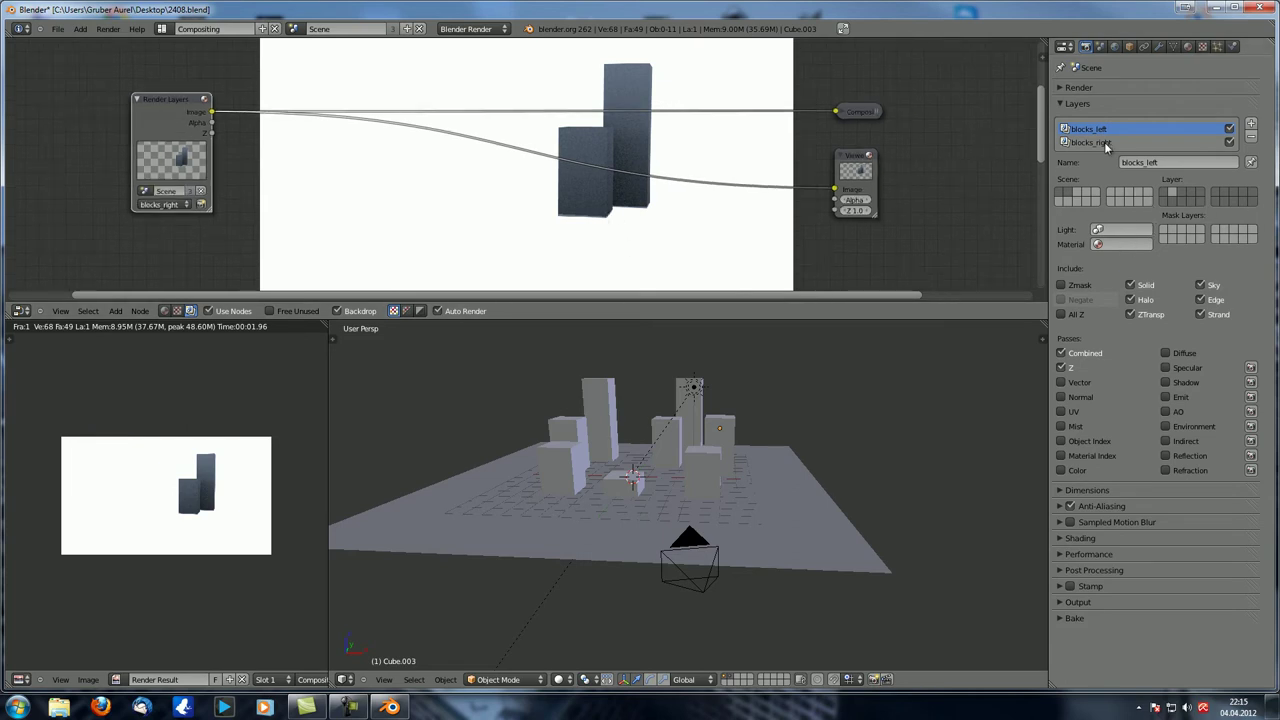
- Set layer 1 as a mask layer for the blocks_right render layer and render the scene
click(1104, 142)
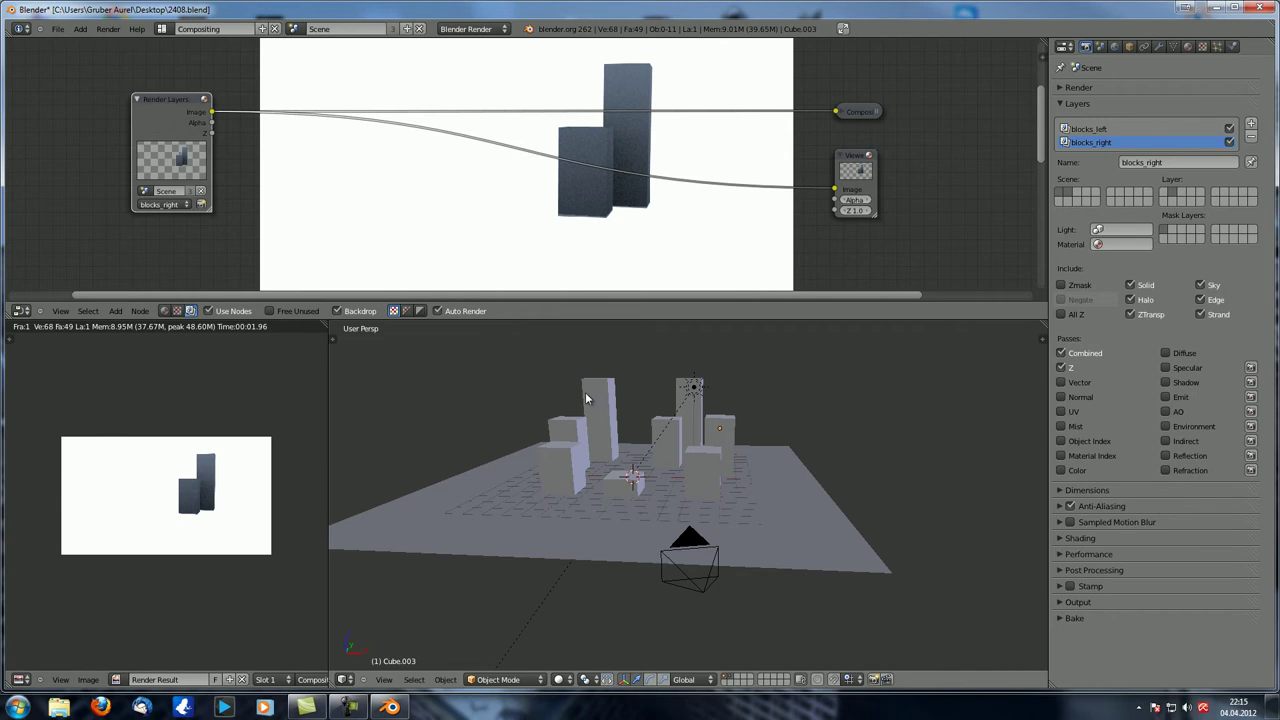
key(F12)
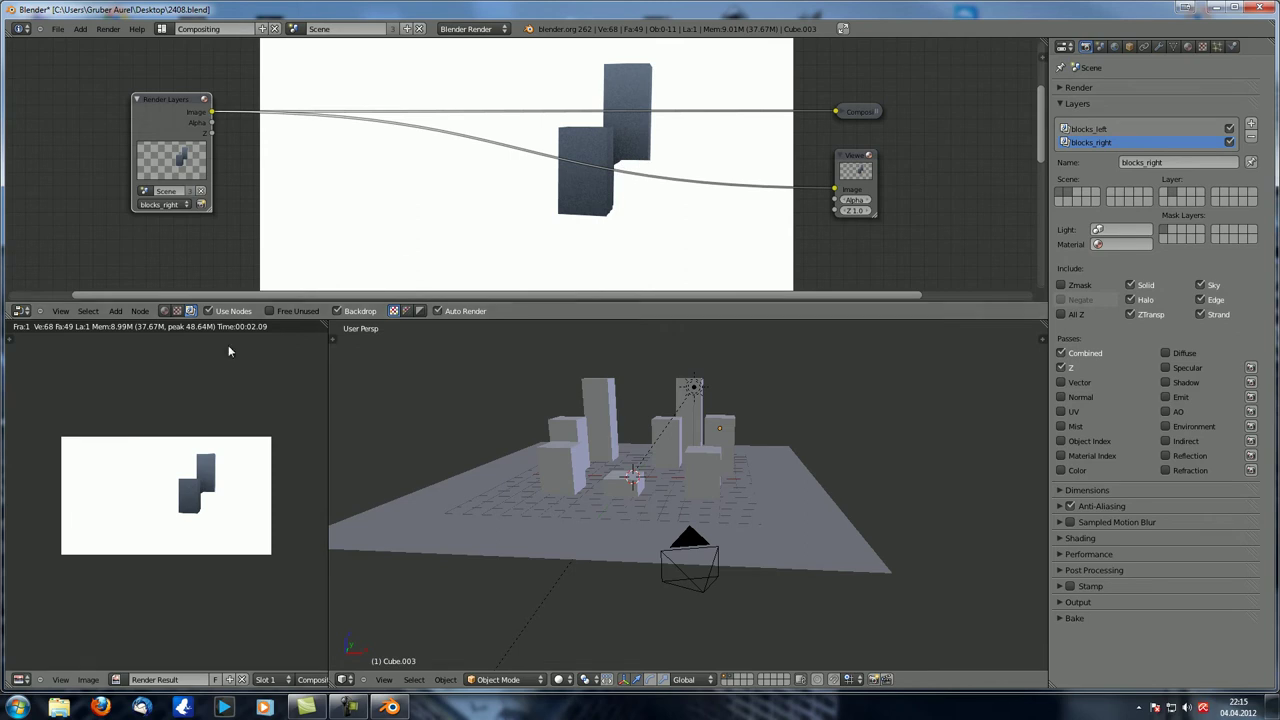
- Compare the masked blocks_left and blocks_right renders by switching the layer of the Render Layers node
click(177, 203)
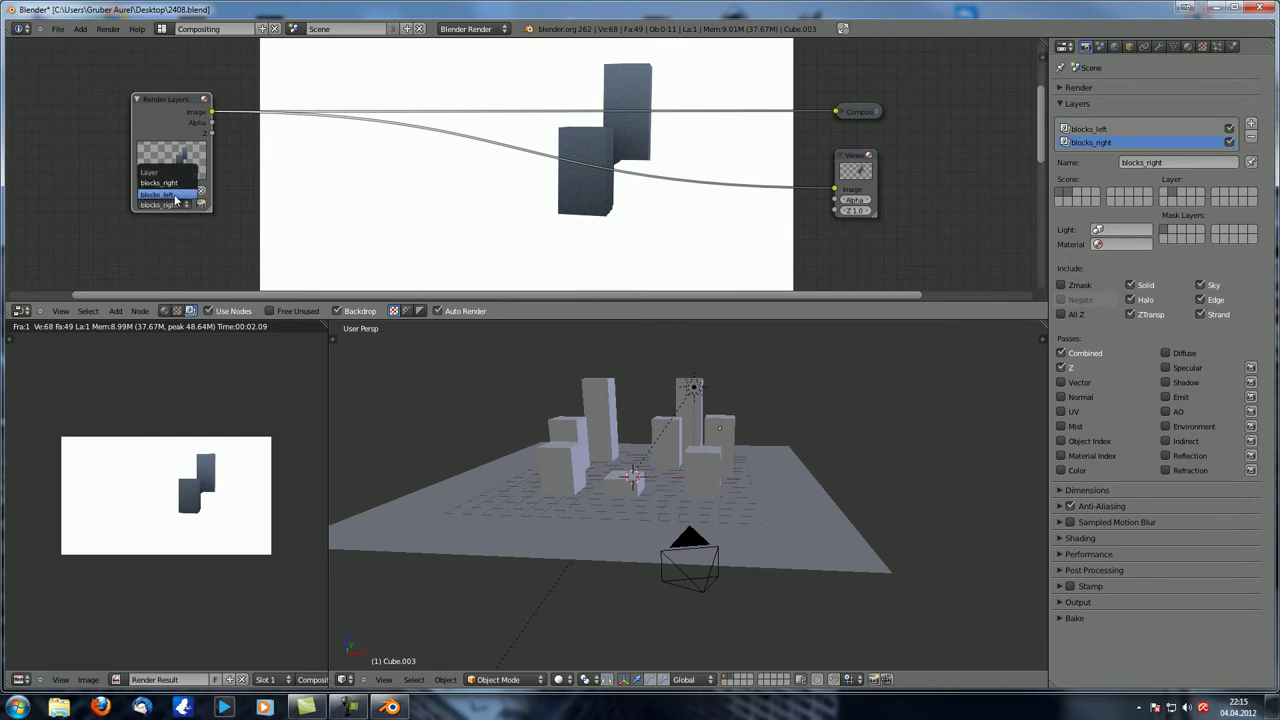
click(158, 194)
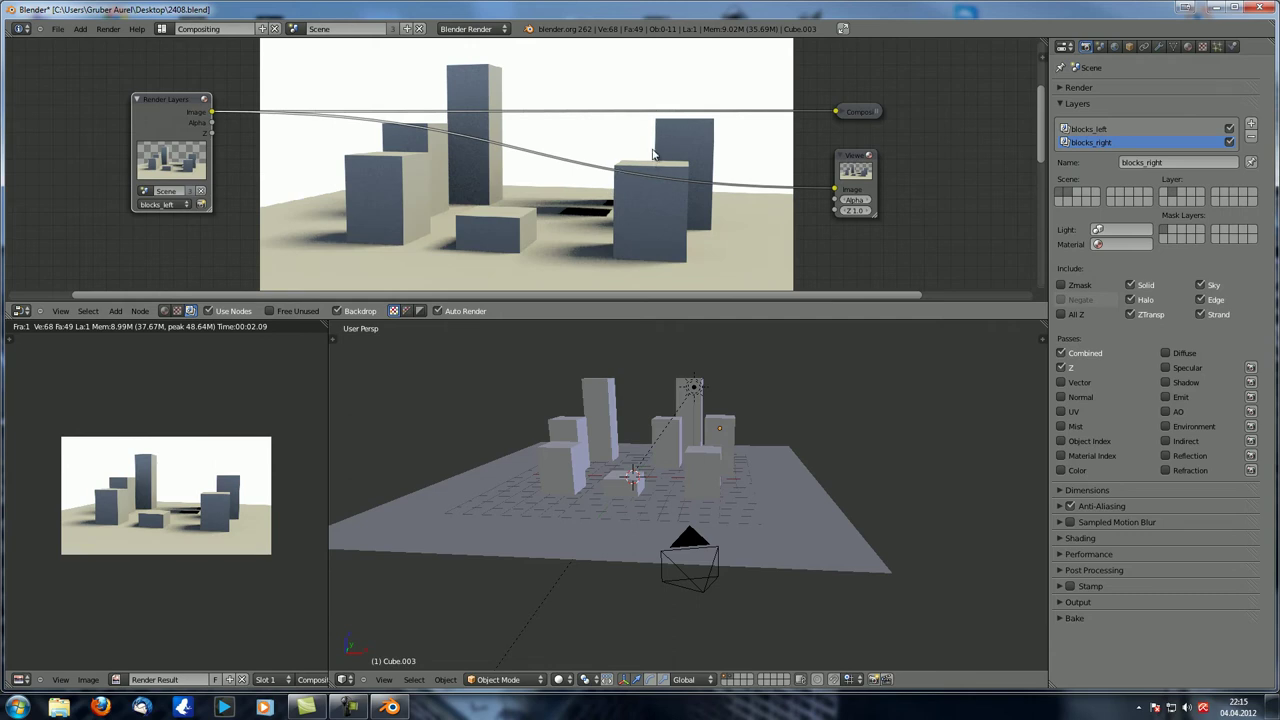
click(163, 204)
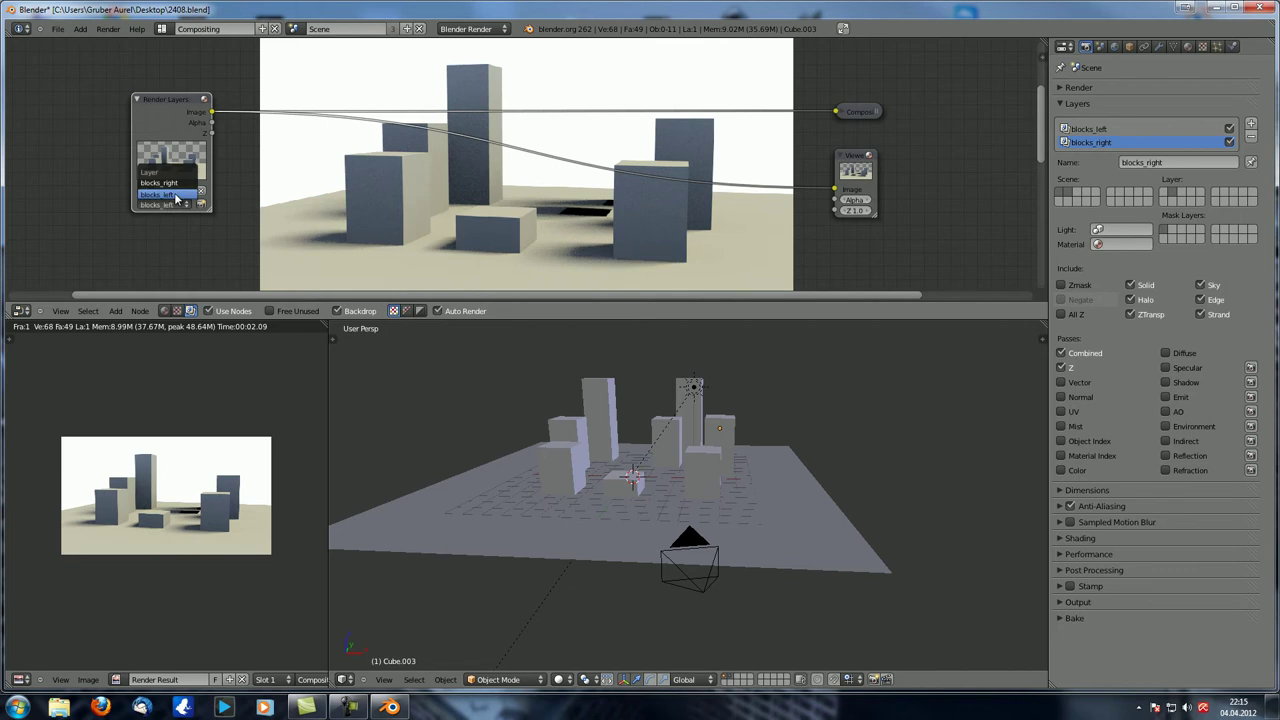
click(181, 187)
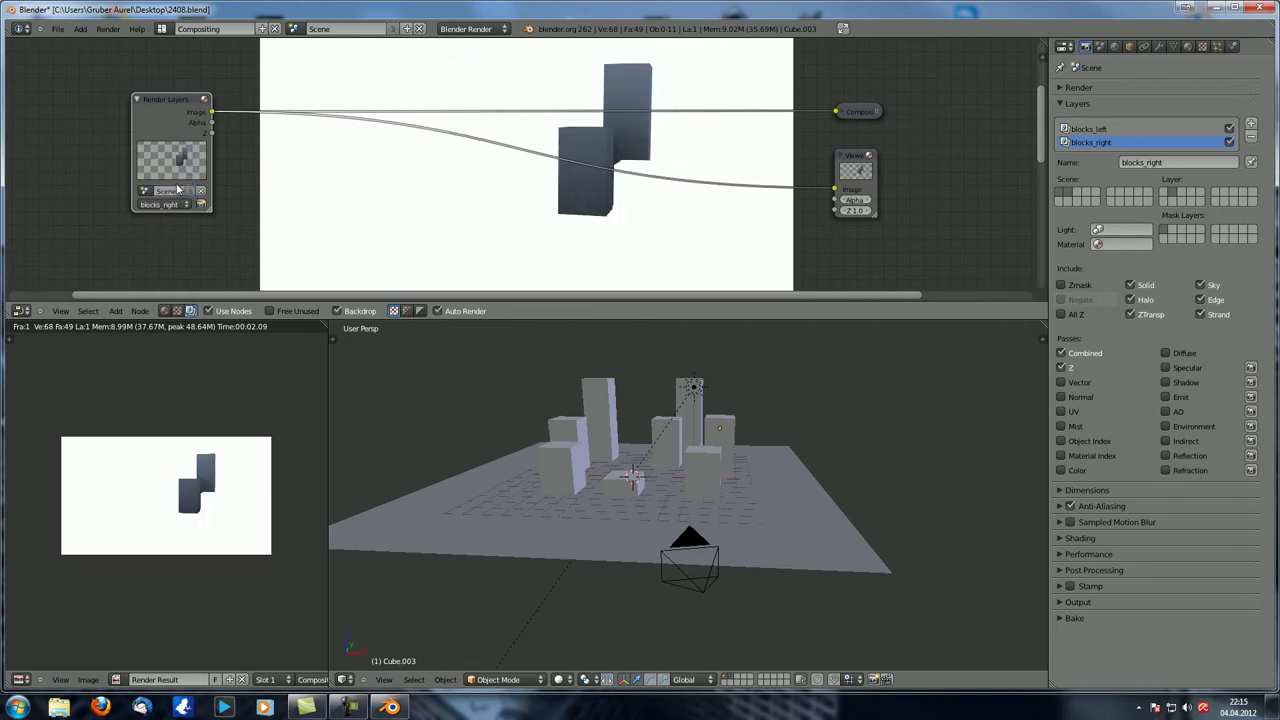
scroll(617, 207, up, 2)
scroll(617, 207, down, 1)
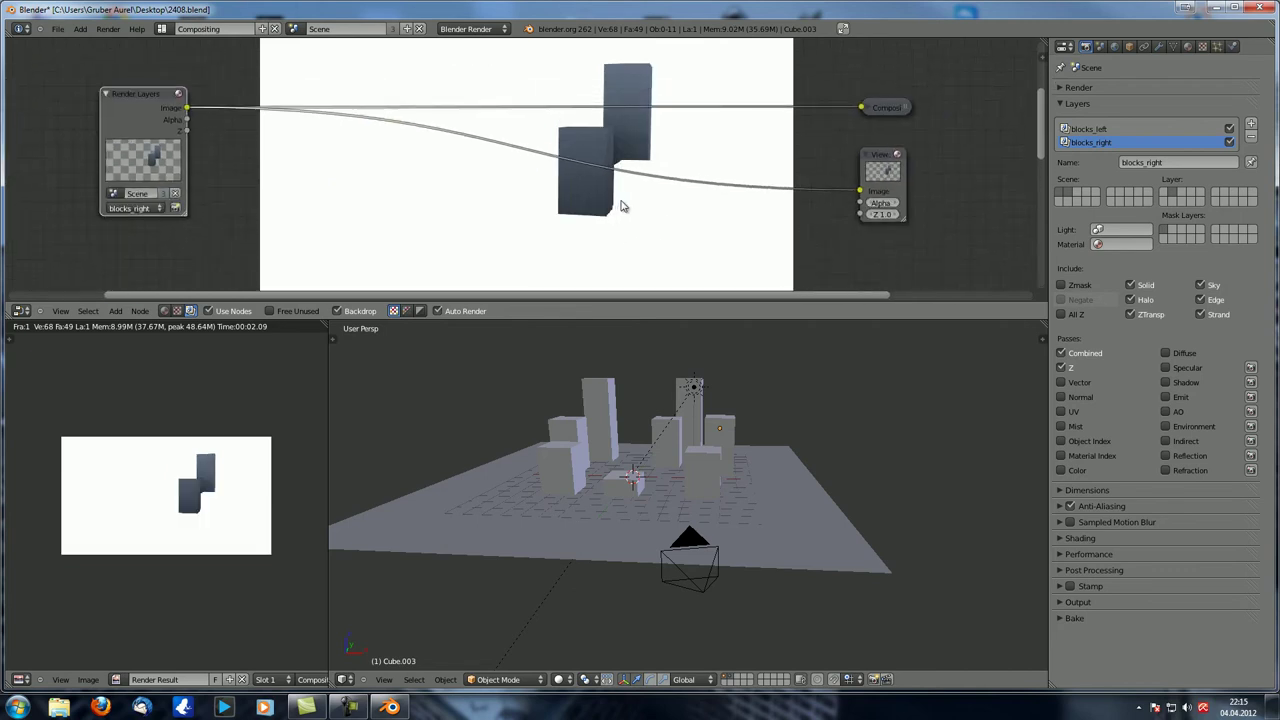
- Inspect the edges of the blocks_right render in an enlarged backdrop, and return the backdrop to its former size
key(alt+v)
key(alt+v)
key(alt+v)
key(alt+v)
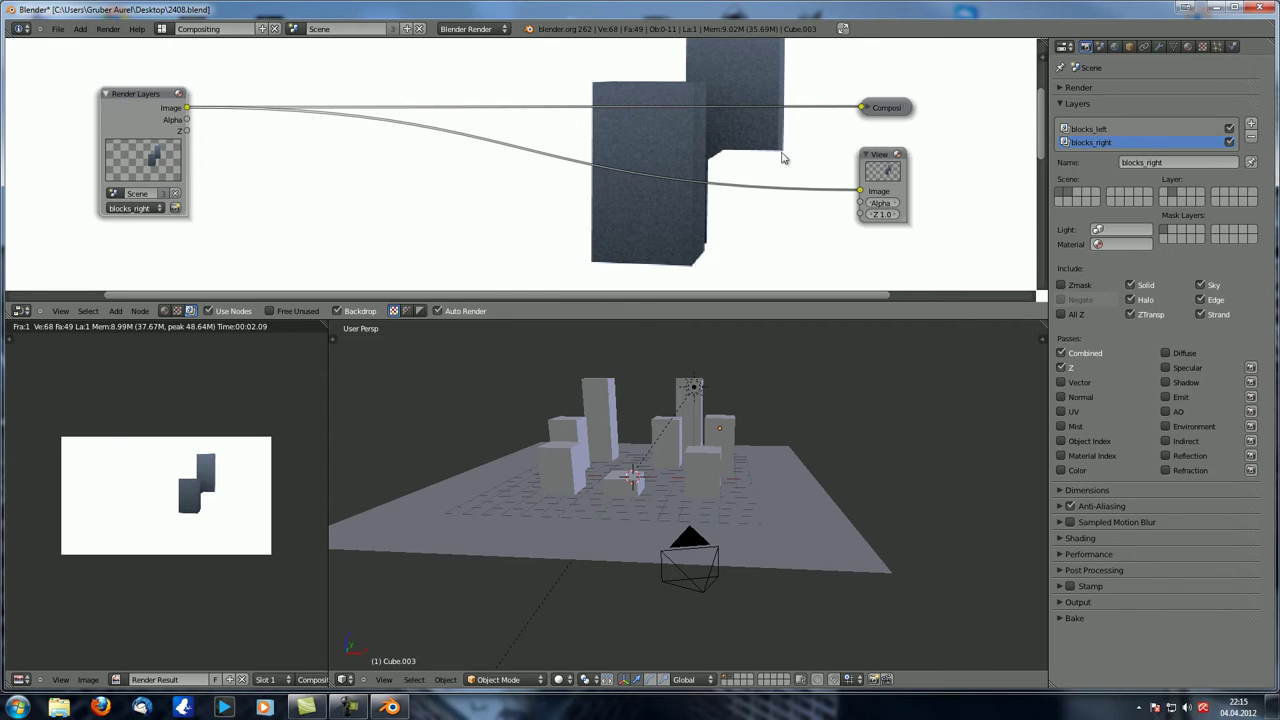
scroll(766, 186, down, 1)
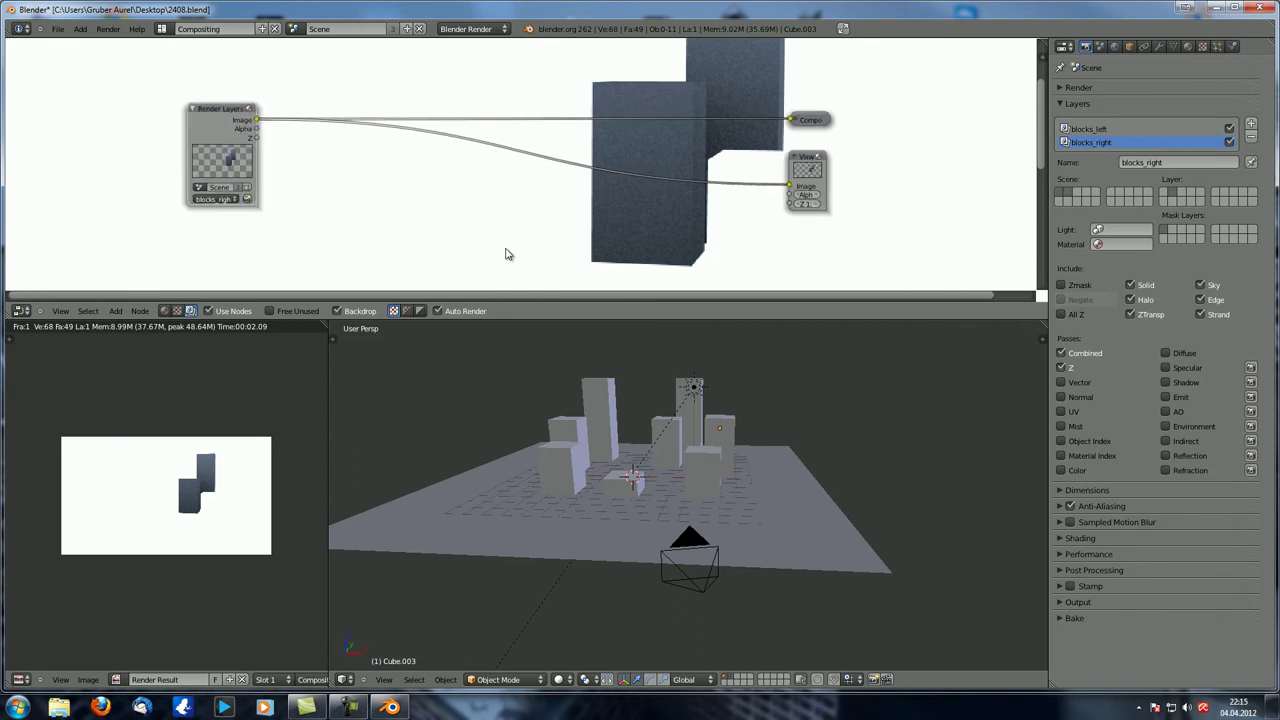
key(v)
key(v)
key(v)
key(v)
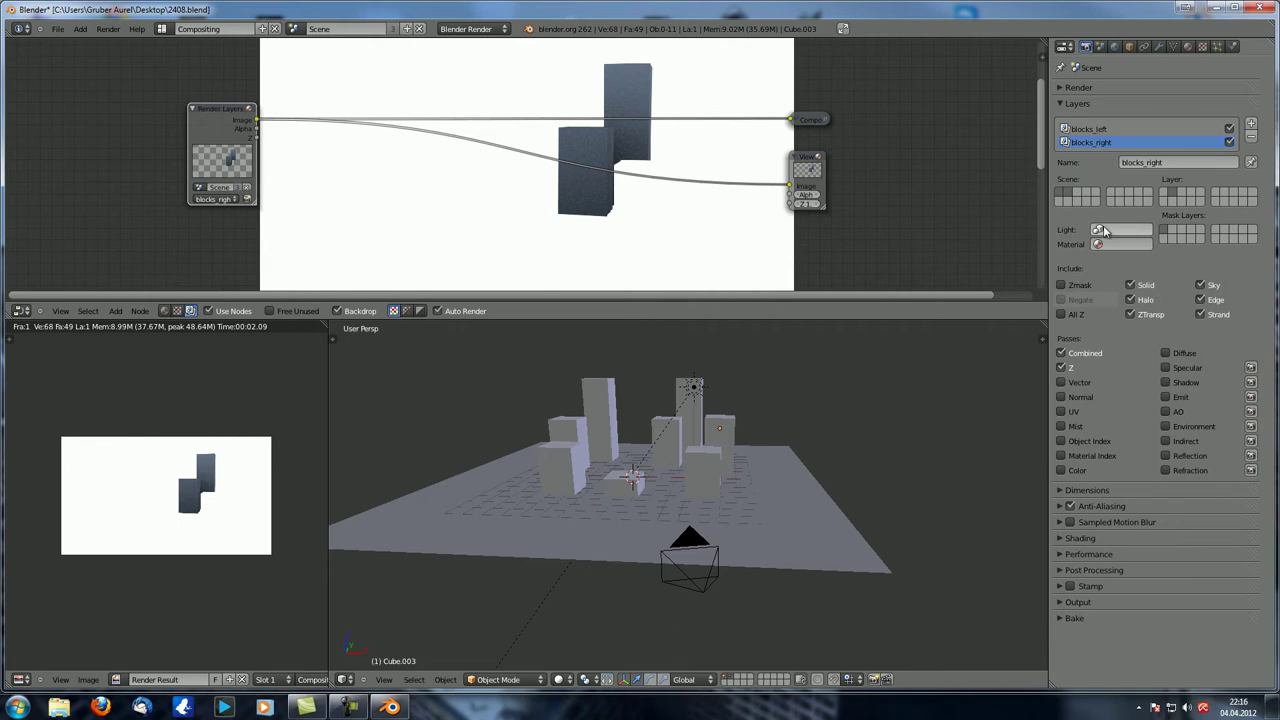
- Change the Node Editor to a 3D View and move the sun lamp up and away from the blocks
click(20, 310)
click(50, 299)
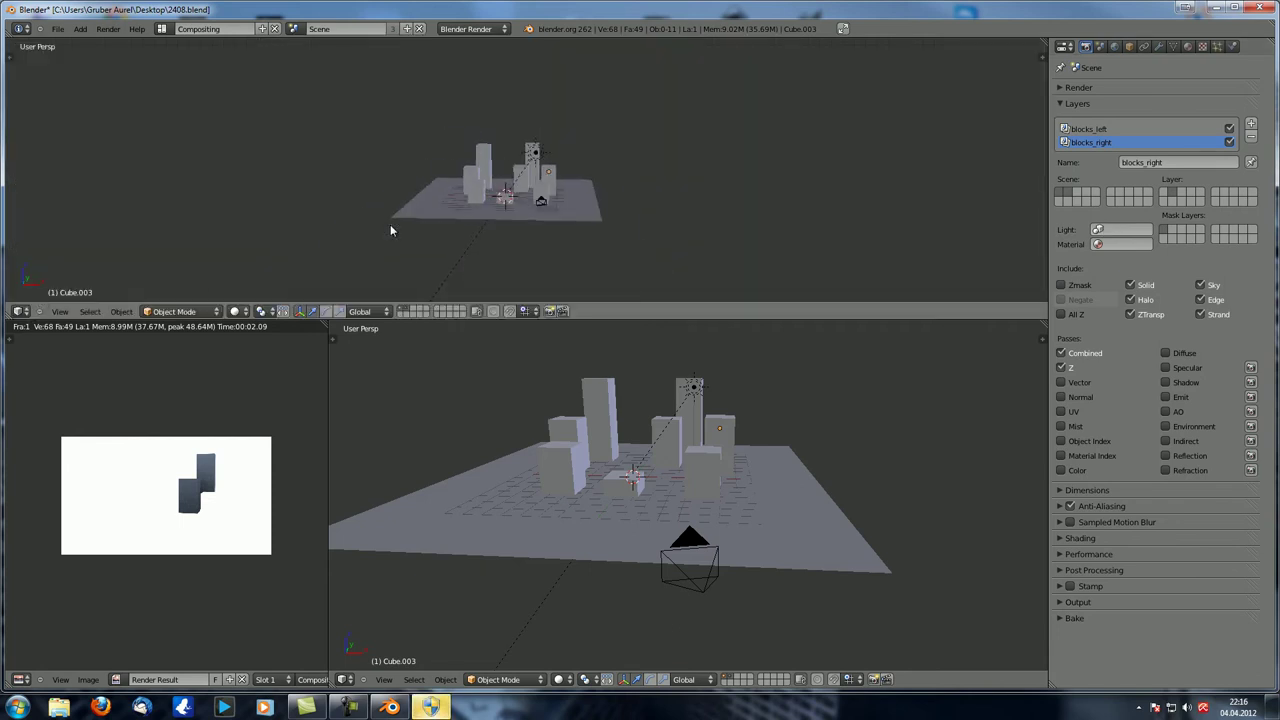
scroll(425, 216, up, 2)
middle_drag(491, 209, 558, 155)
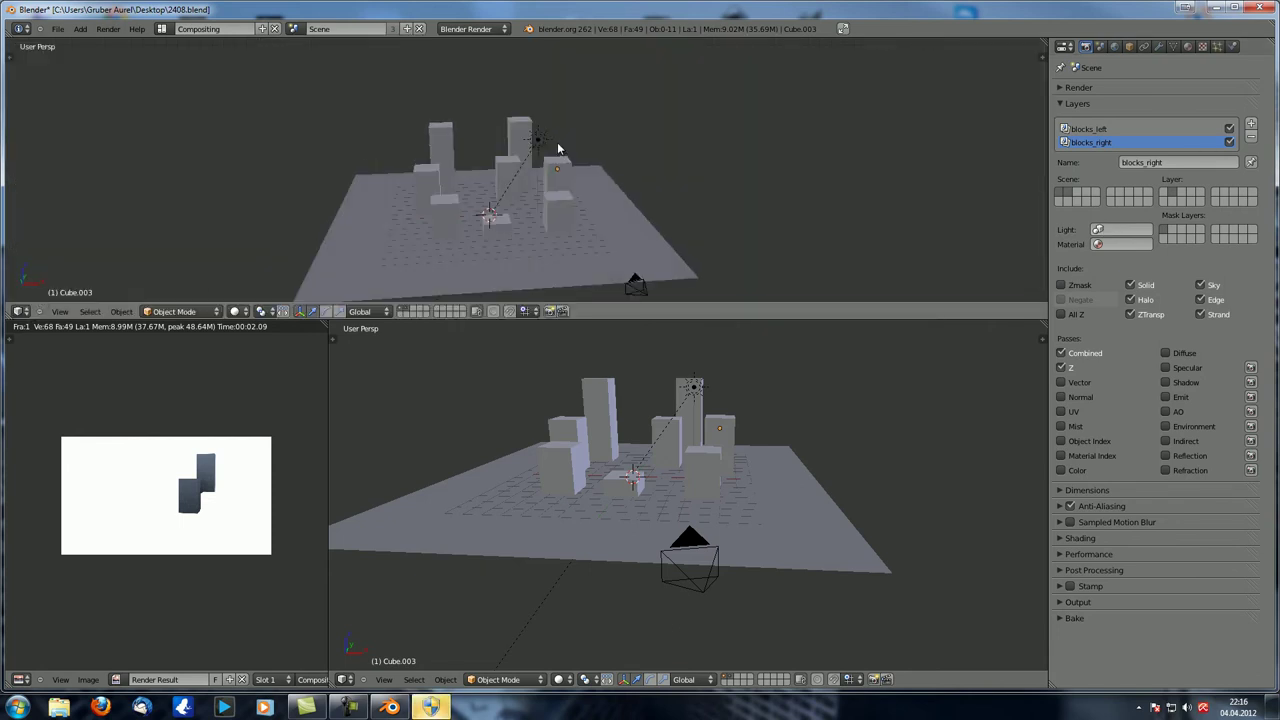
right_click(550, 148)
key(g)
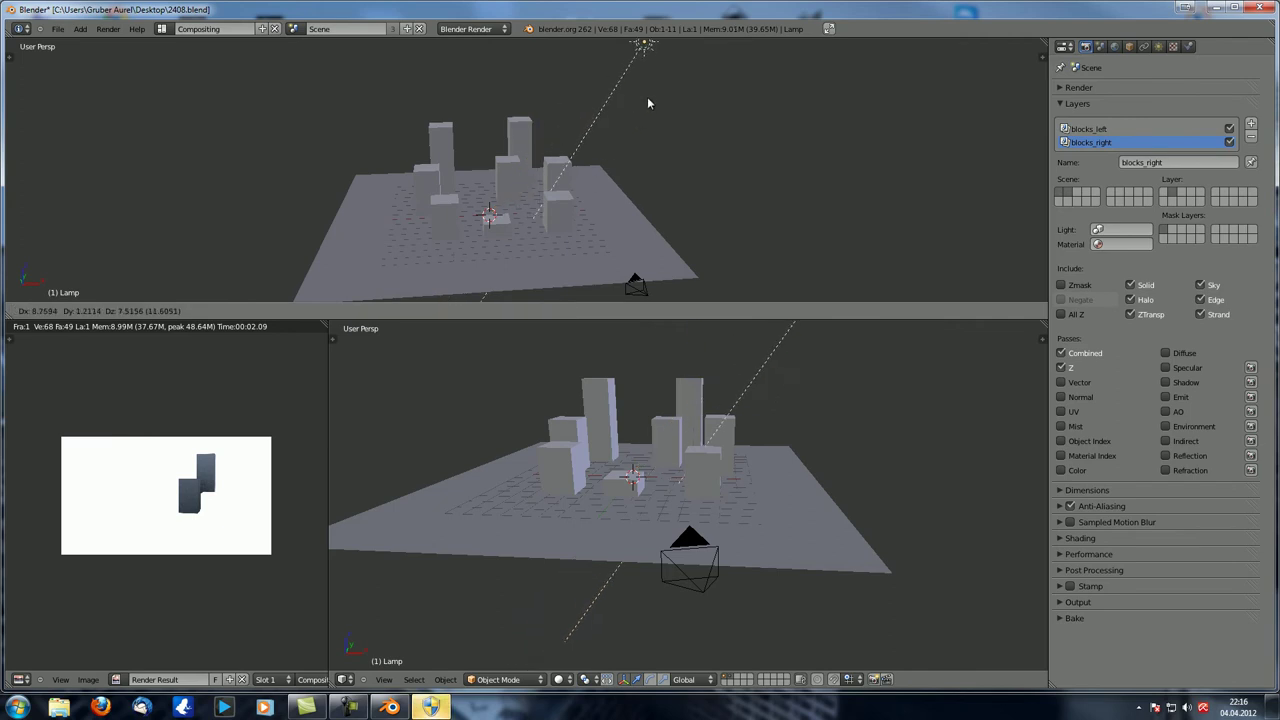
click(634, 117)
- In top orthographic view, duplicate the sun lamp, place the copy near the plane's front edge and rotate it towards the blocks
scroll(621, 130, down, 2)
scroll(612, 186, down, 2)
key(KP_7)
key(KP_5)
scroll(606, 193, up, 5)
scroll(577, 169, down, 3)
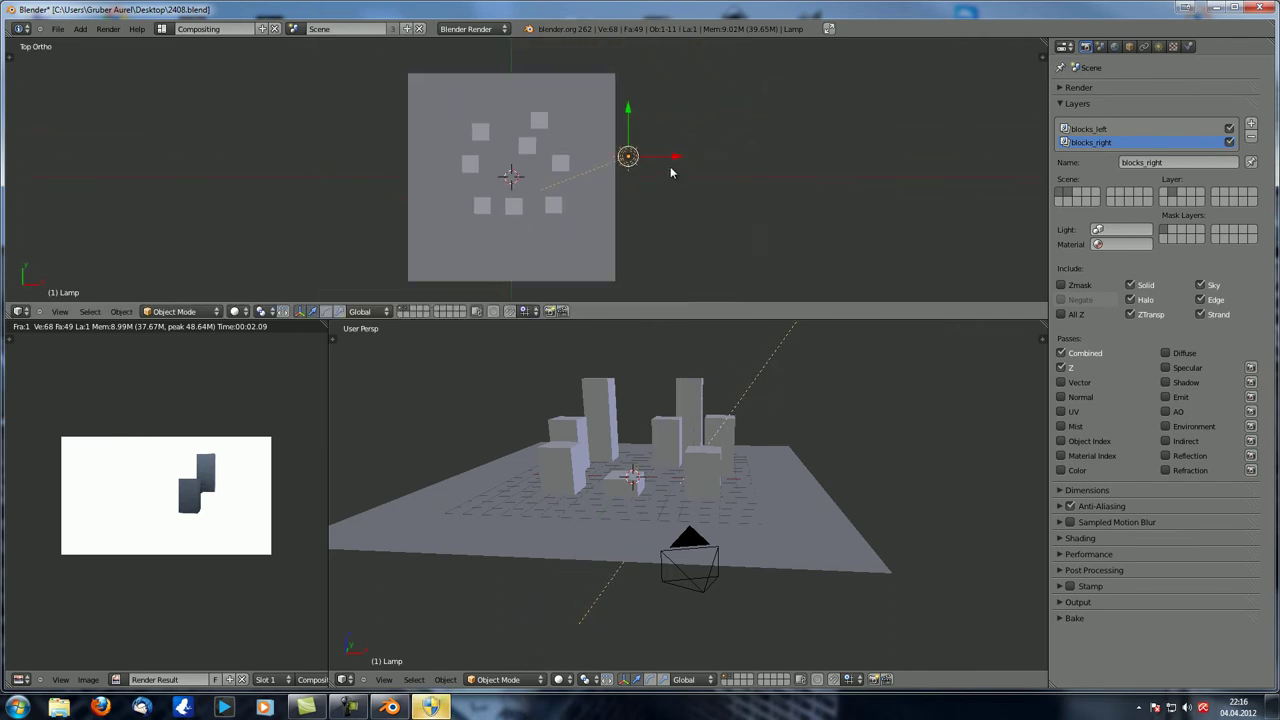
key(shift+d)
click(582, 268)
key(r)
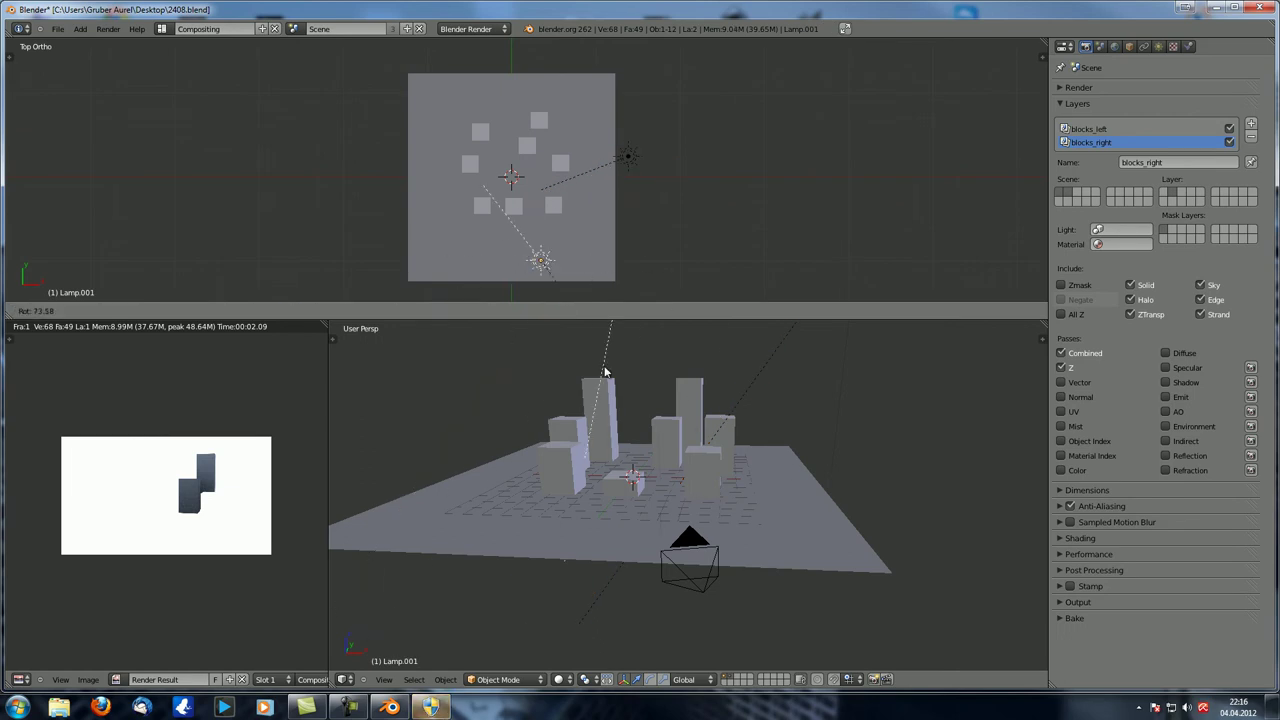
click(650, 300)
- Duplicate the front sun lamp, place the copy at the plane's rear-left edge and rotate it towards the blocks
key(shift+d)
click(590, 68)
key(r)
click(294, 207)
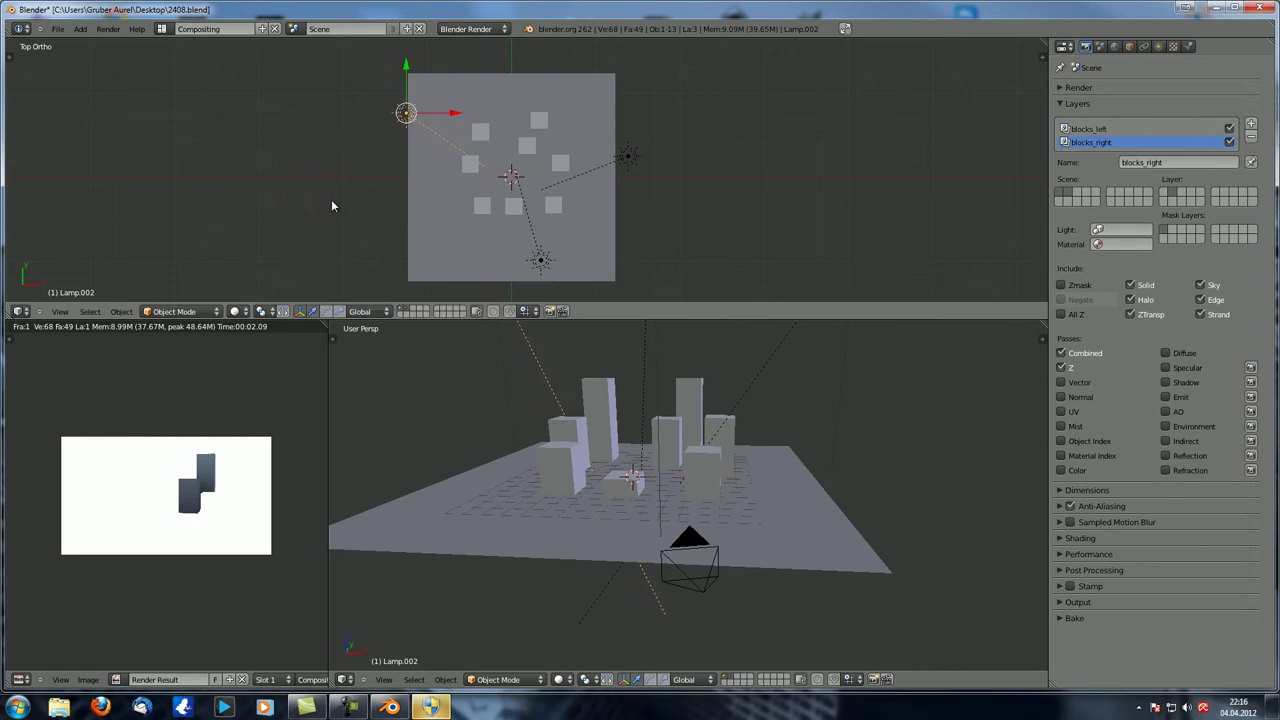
- Set the light colour of the rear-left sun lamp to light red (R 1.000, G 0.279, B 0.317)
middle_drag(474, 206, 478, 120)
click(1160, 47)
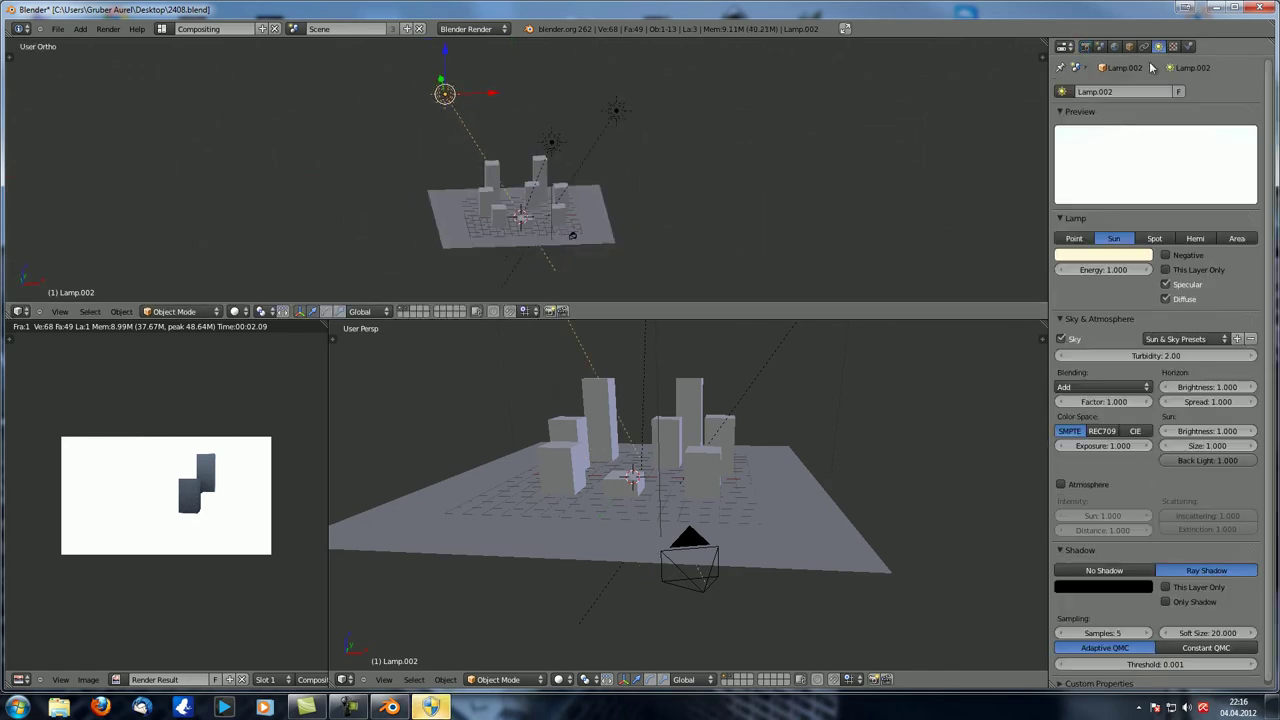
click(1138, 255)
click(1086, 161)
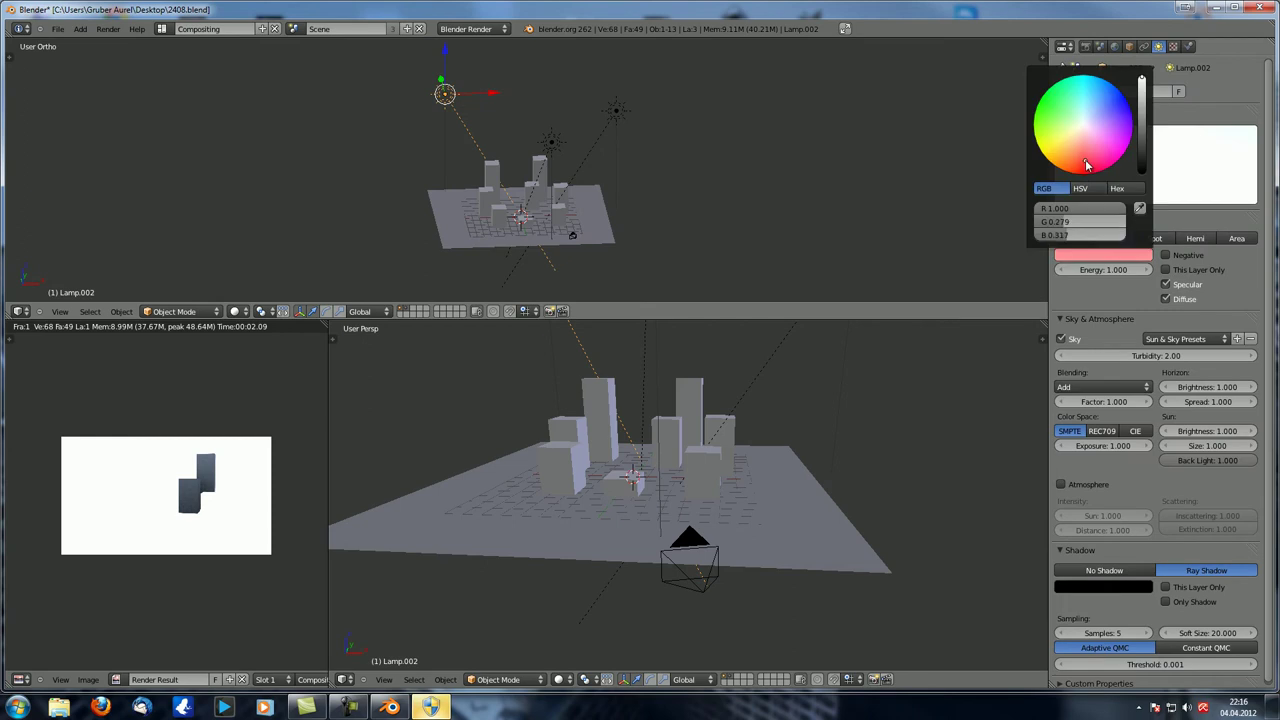
- Set the light colour of the front sun lamp to light green
right_click(556, 138)
middle_drag(590, 180, 515, 215)
click(1146, 256)
click(1052, 120)
key(KP_4)
key(KP_4)
- Render the scene and change the upper 3D View back to the Node Editor
key(F12)
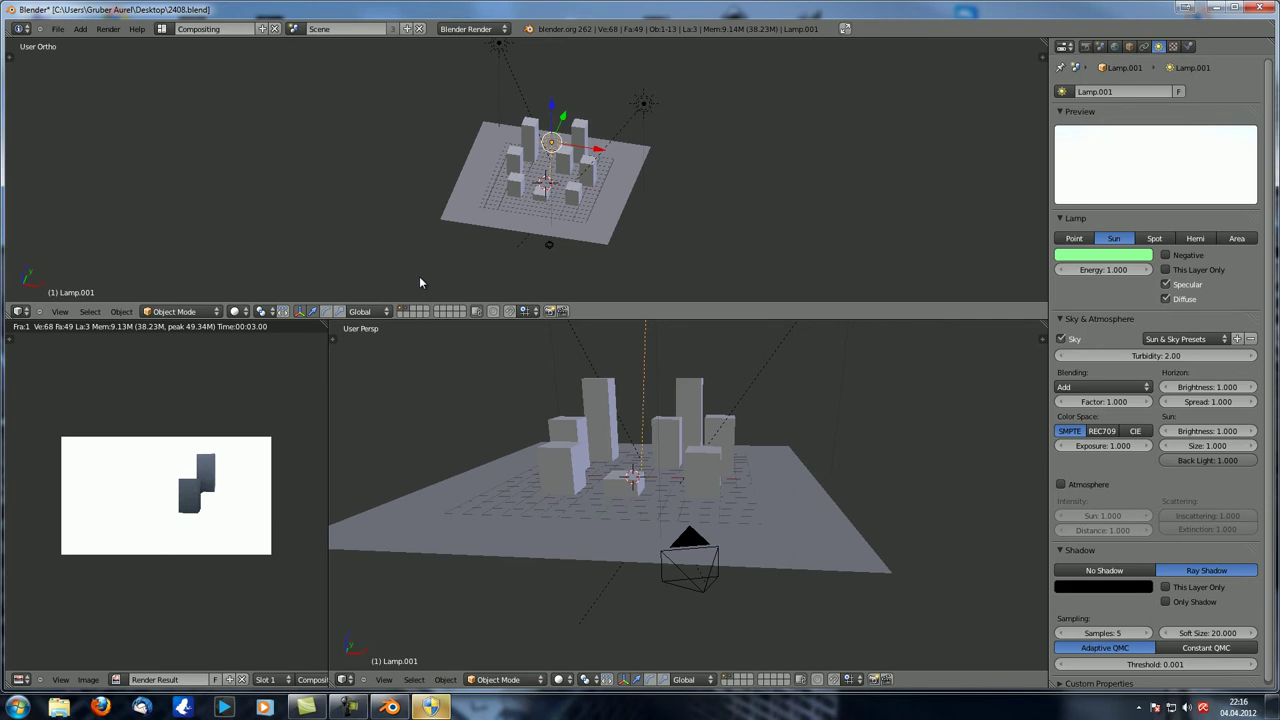
click(19, 311)
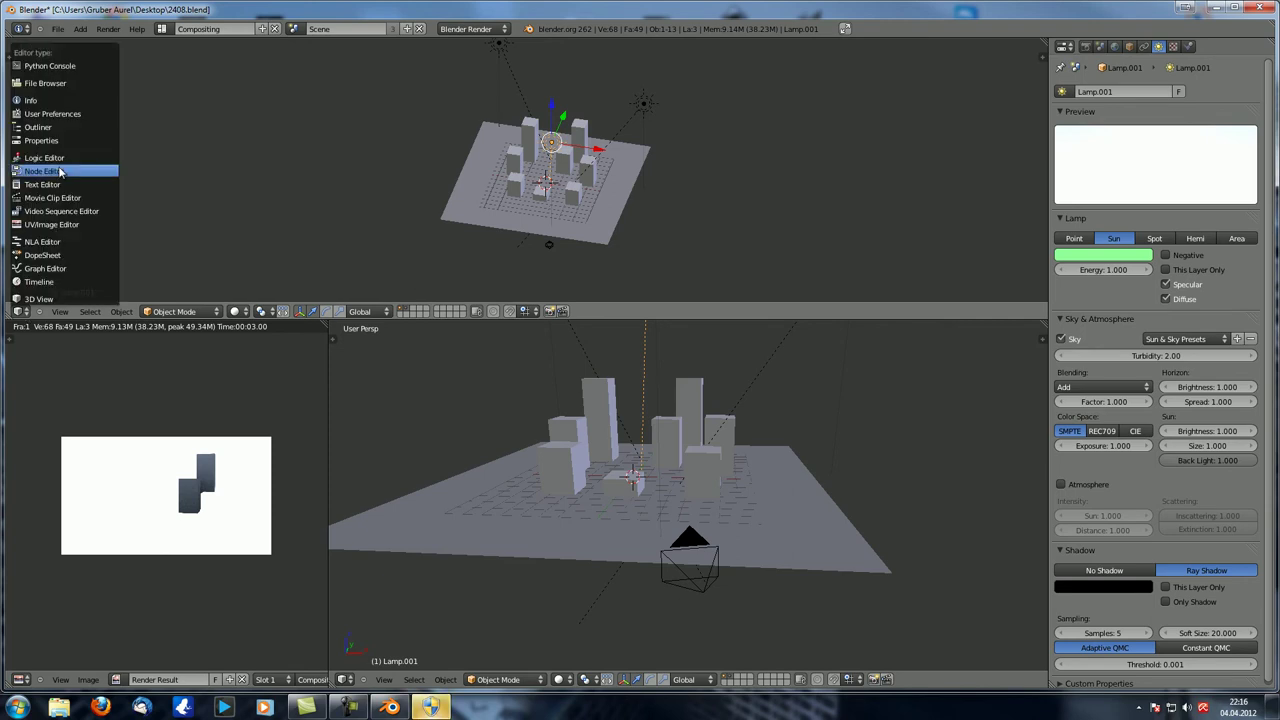
click(60, 172)
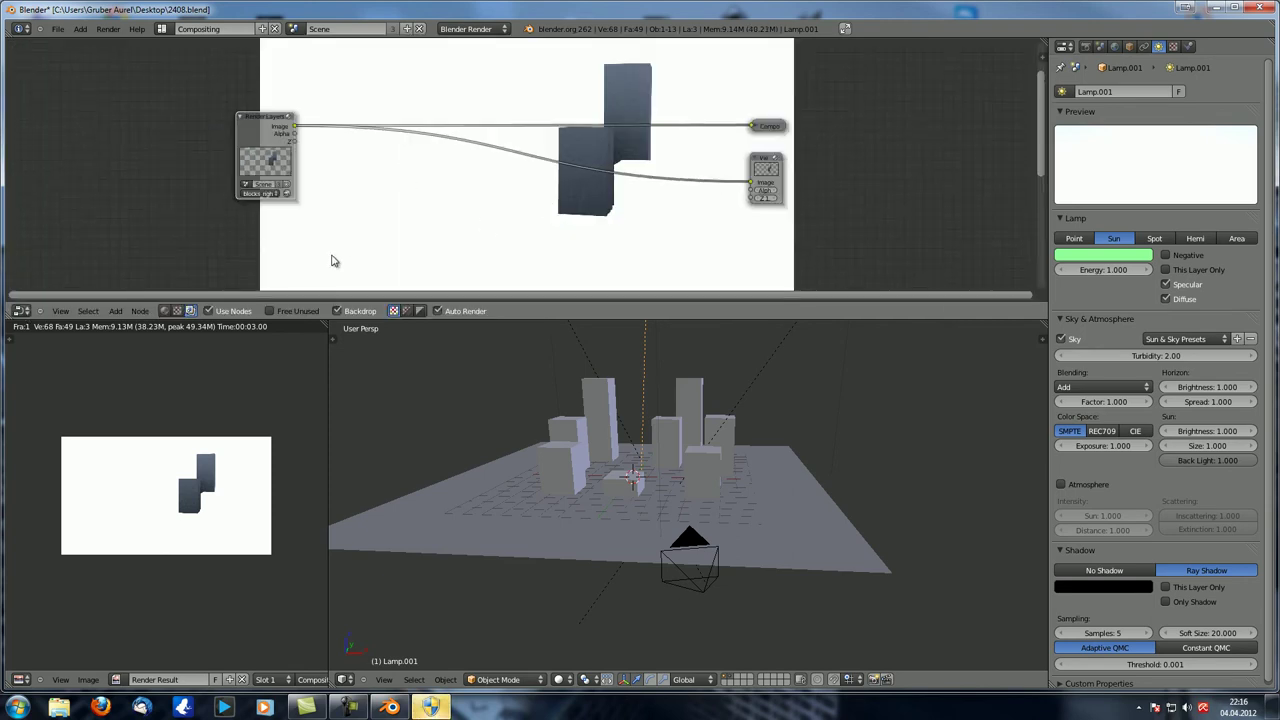
scroll(652, 200, up, 1)
scroll(642, 508, down, 2)
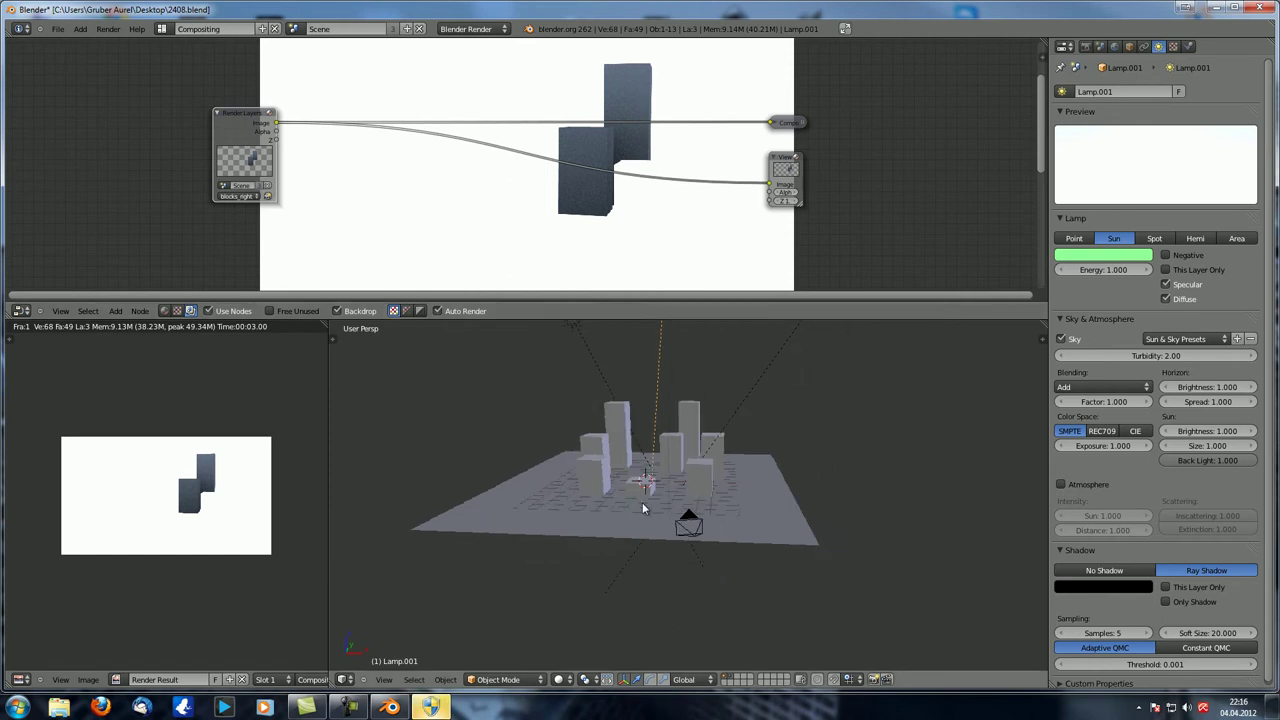
- Select all three sun lamps, assign them to layers 1 and 2, and render the scene
scroll(642, 502, down, 2)
middle_drag(642, 502, 570, 512)
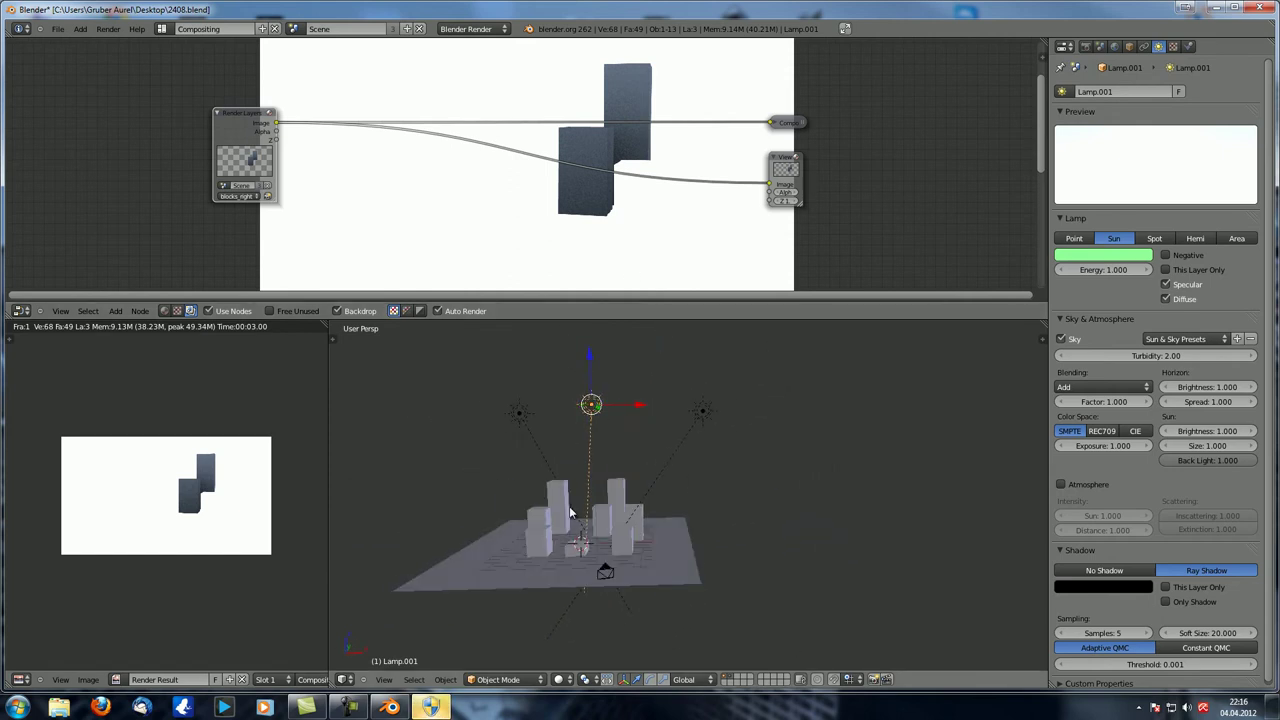
middle_drag(592, 465, 597, 455)
key(a)
key(b)
drag(444, 368, 776, 426)
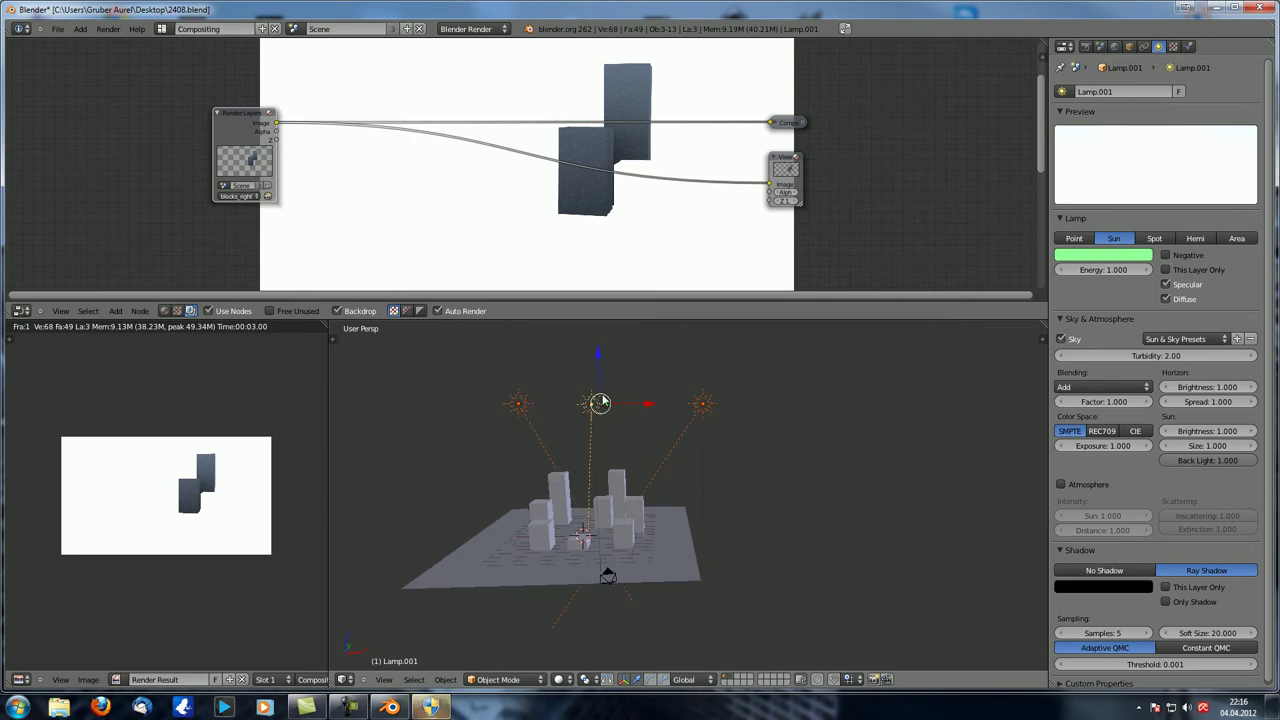
key(m)
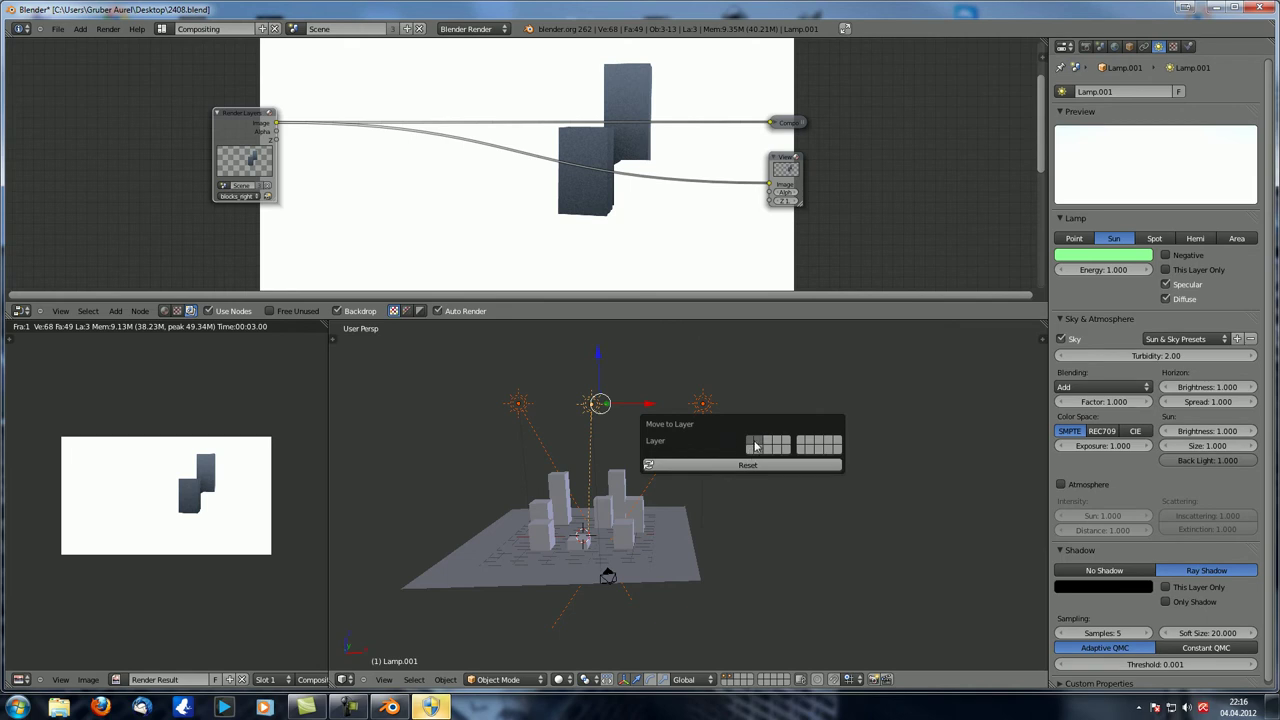
click(742, 520)
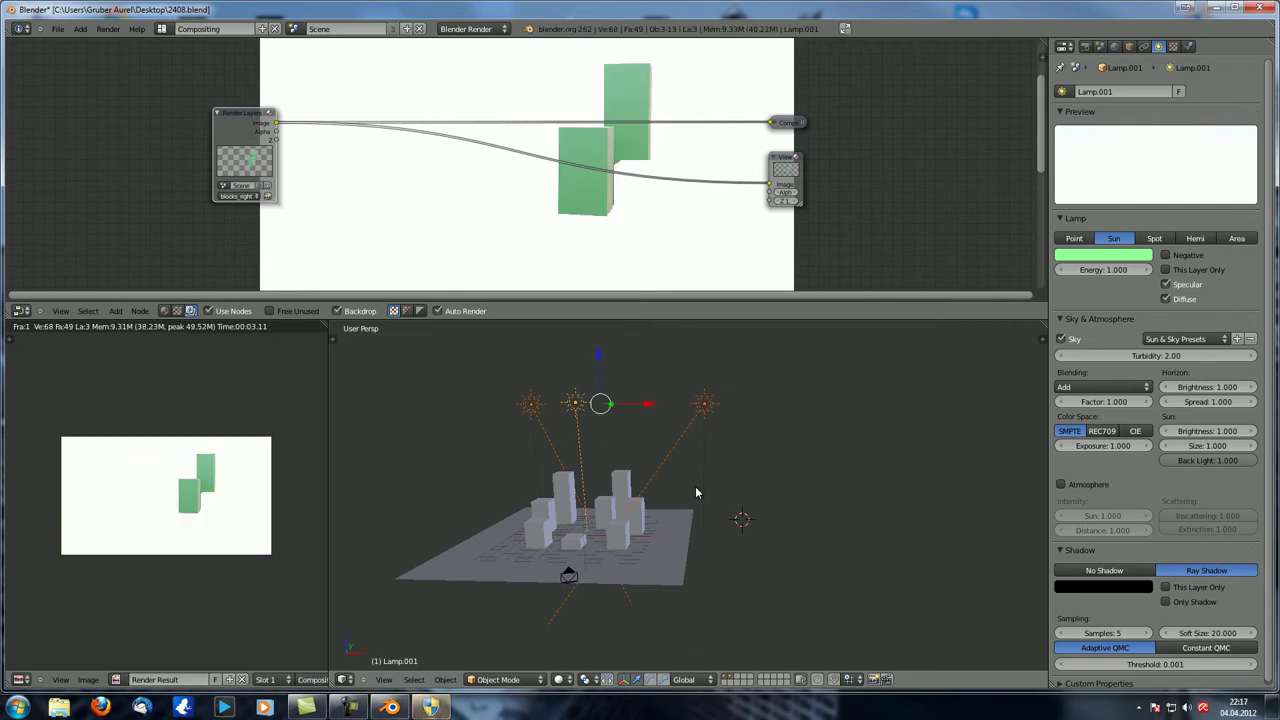
- Show the blocks_left render through the Render Layers node
click(21, 309)
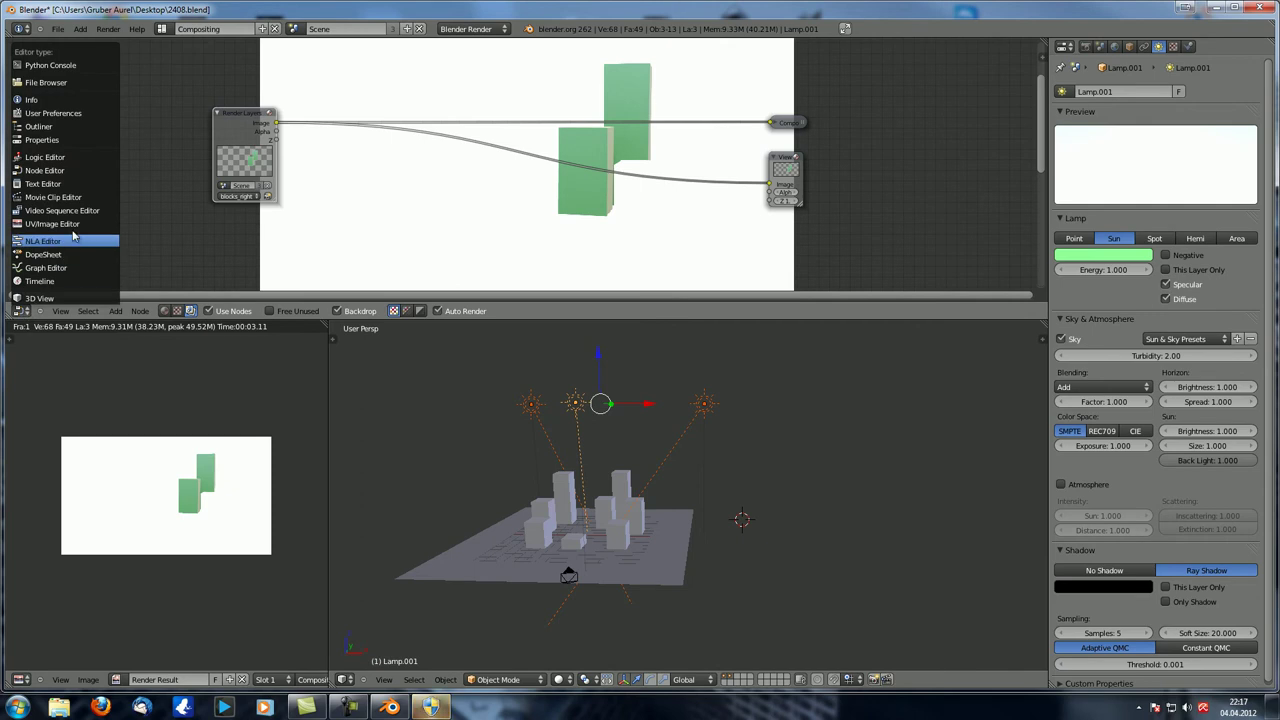
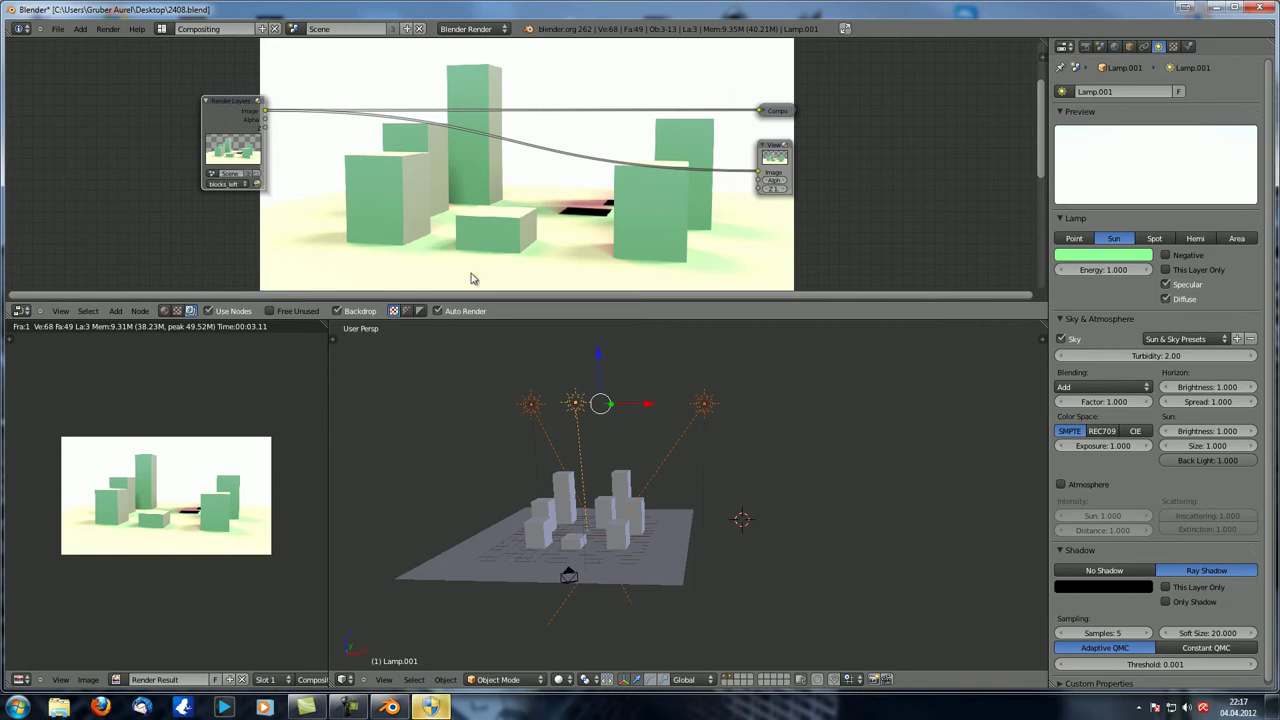
middle_drag(530, 250, 540, 244)
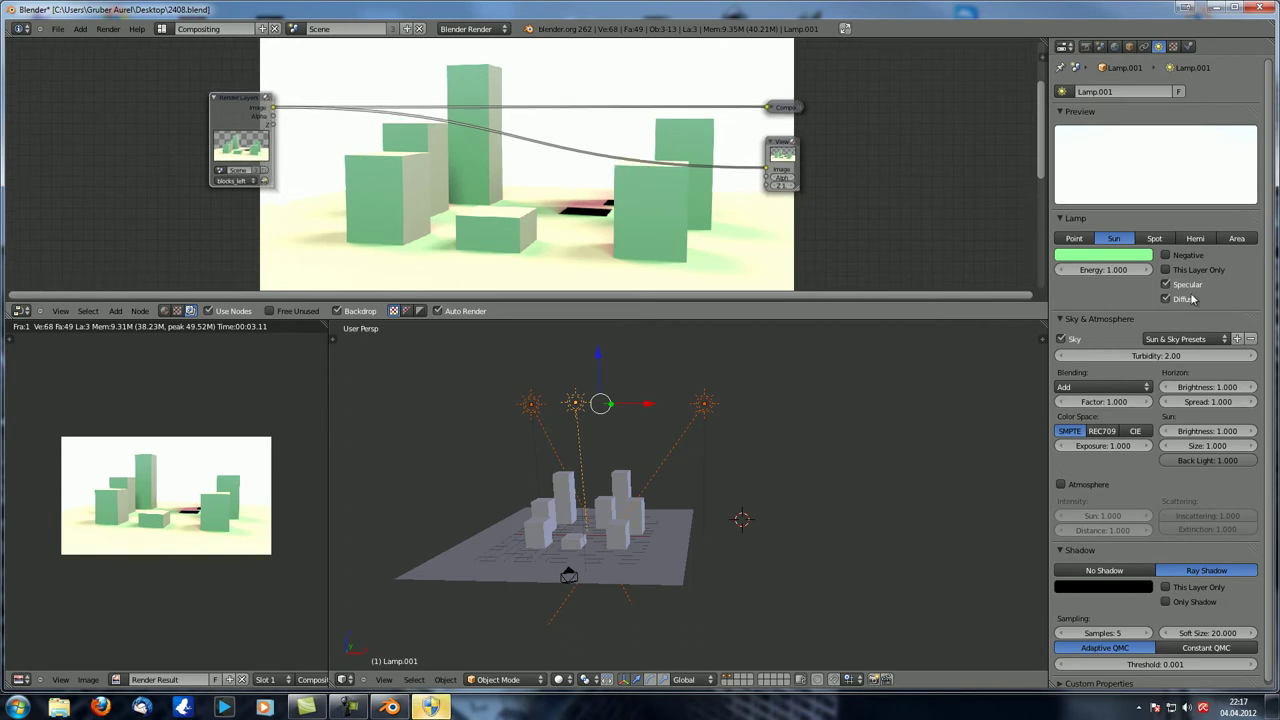
- Put only the original sun lamp in a group and set Group as the light override of the blocks_right render layer
click(1085, 46)
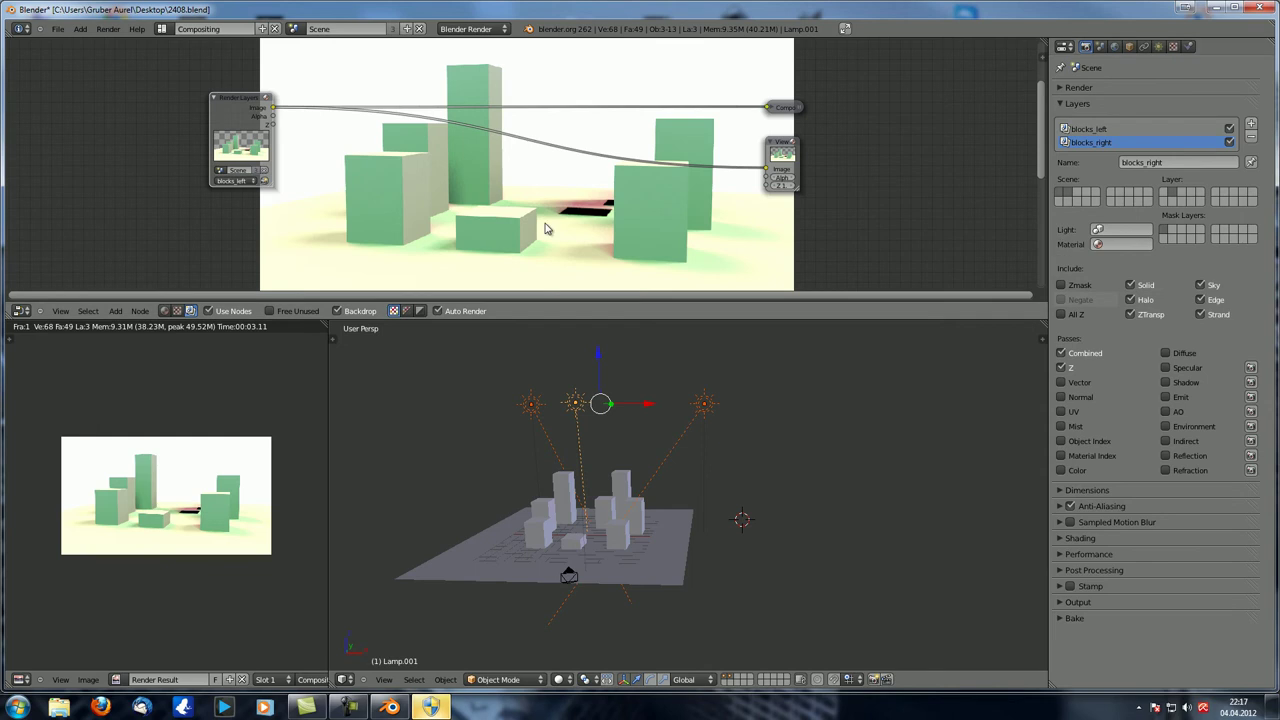
click(1113, 230)
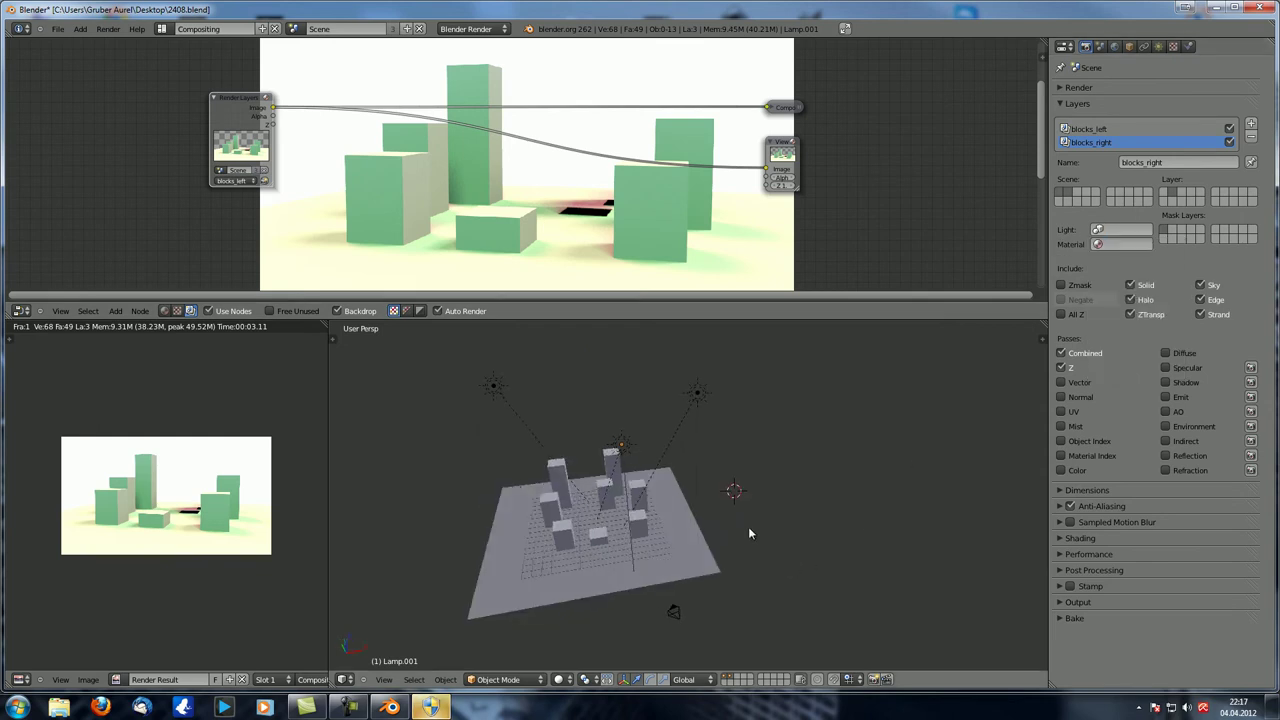
right_click(700, 398)
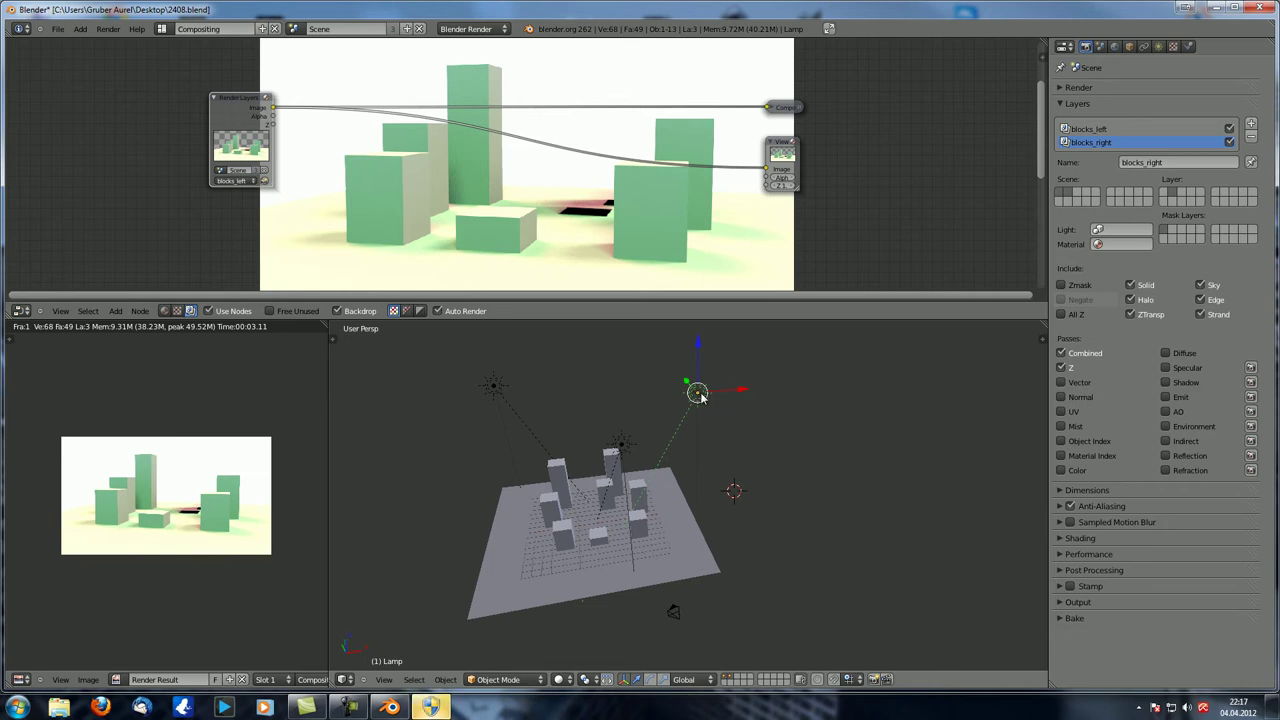
click(1120, 229)
click(1117, 248)
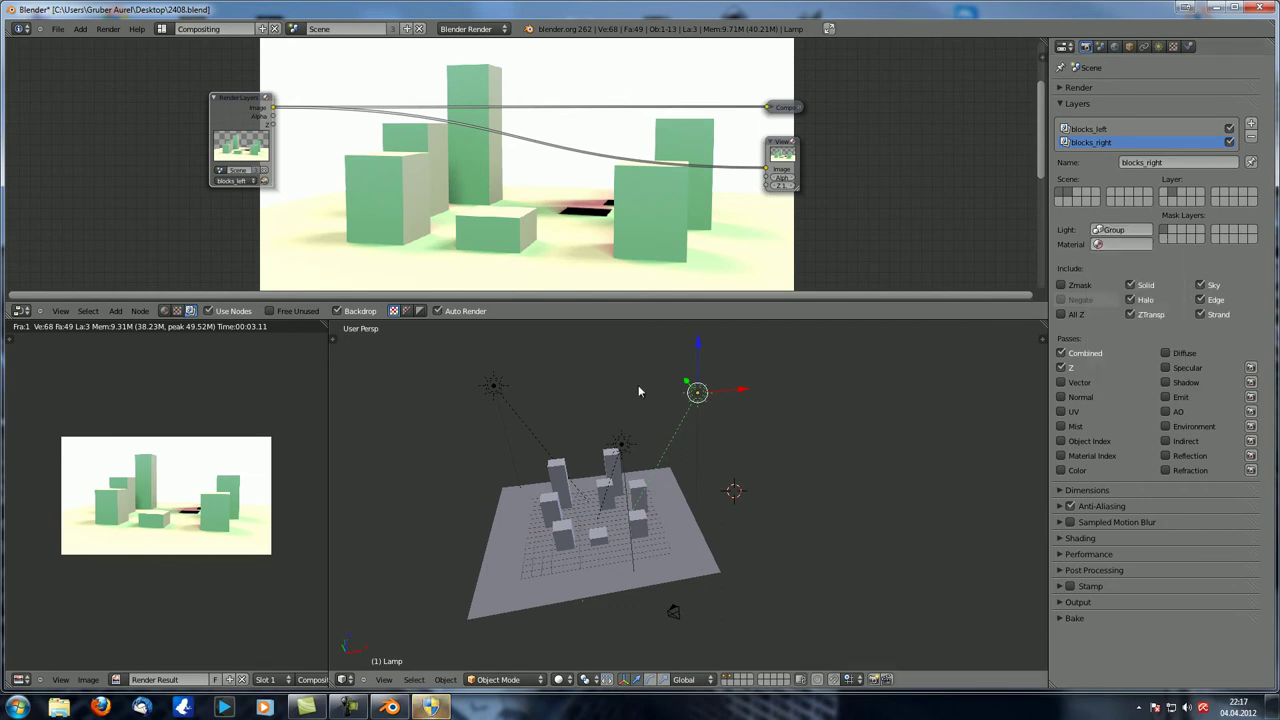
- Render the scene and switch the Render Layers node to blocks_right
key(F12)
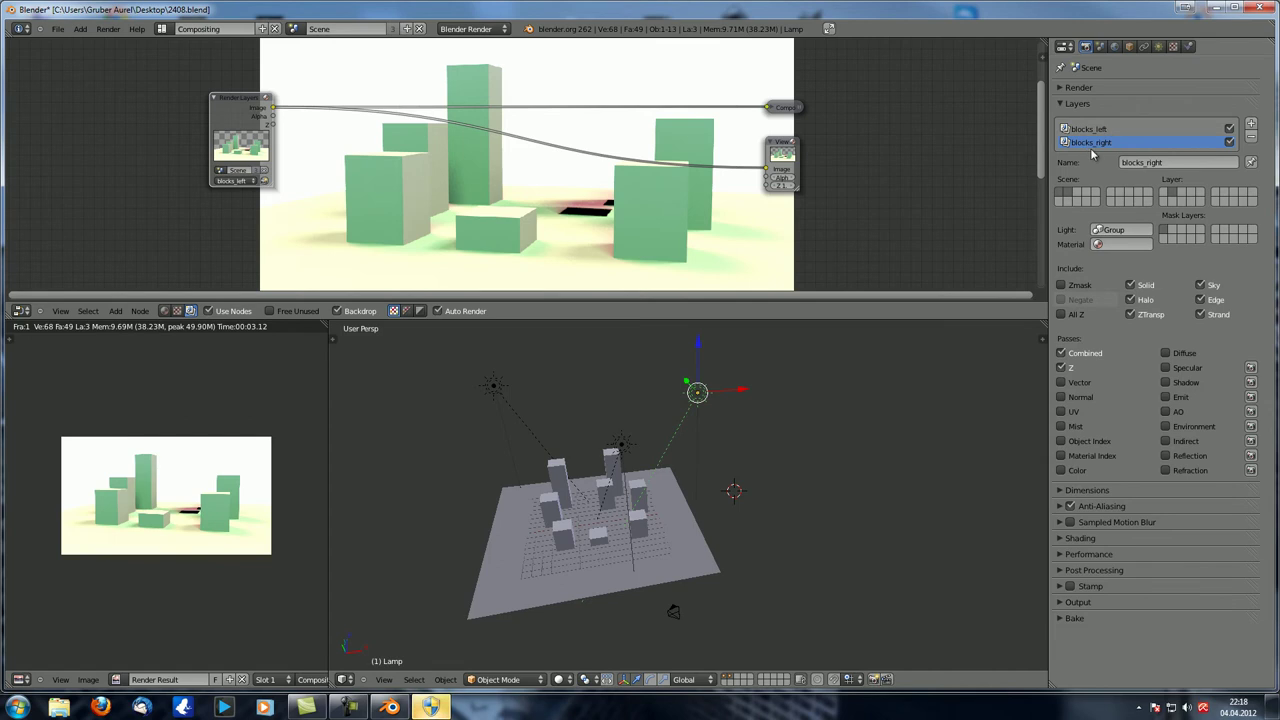
click(238, 180)
click(249, 170)
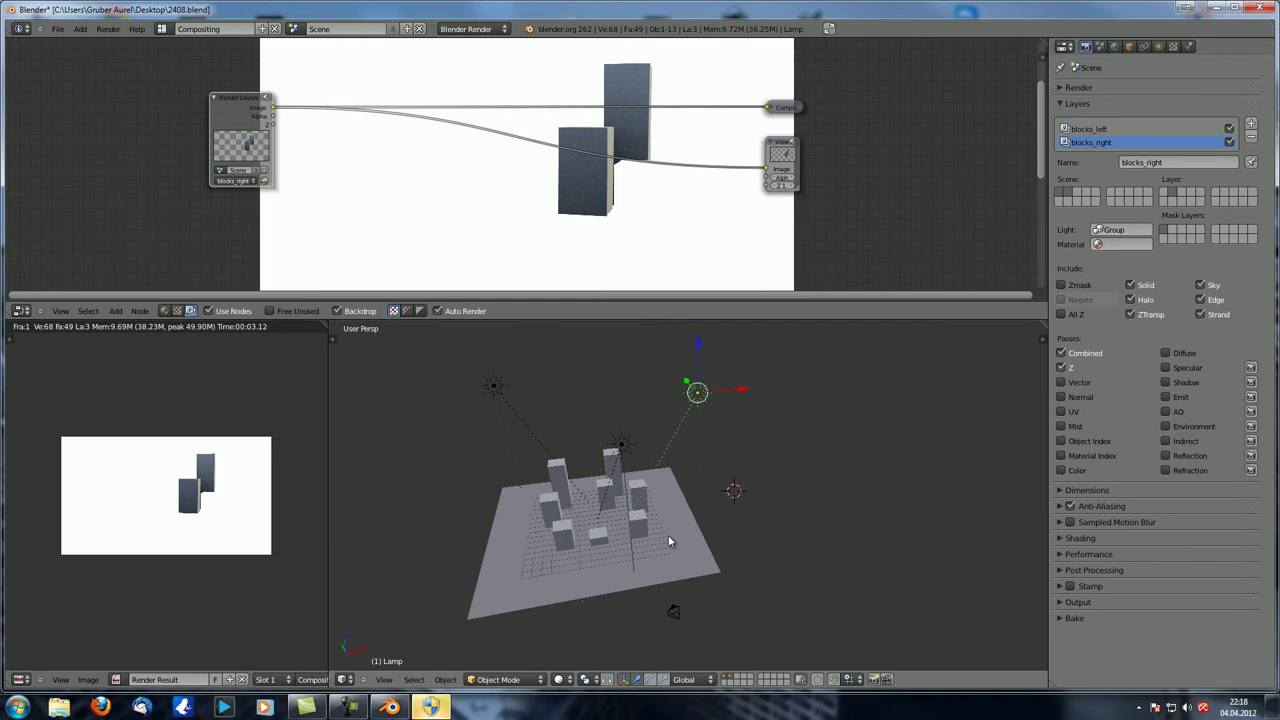
- Select three of the blocks and set the diffuse colour of their shared material to a light red
middle_drag(668, 540, 618, 516)
middle_drag(586, 580, 640, 449)
right_click(640, 449)
shift+right_click(598, 495)
shift+right_click(530, 530)
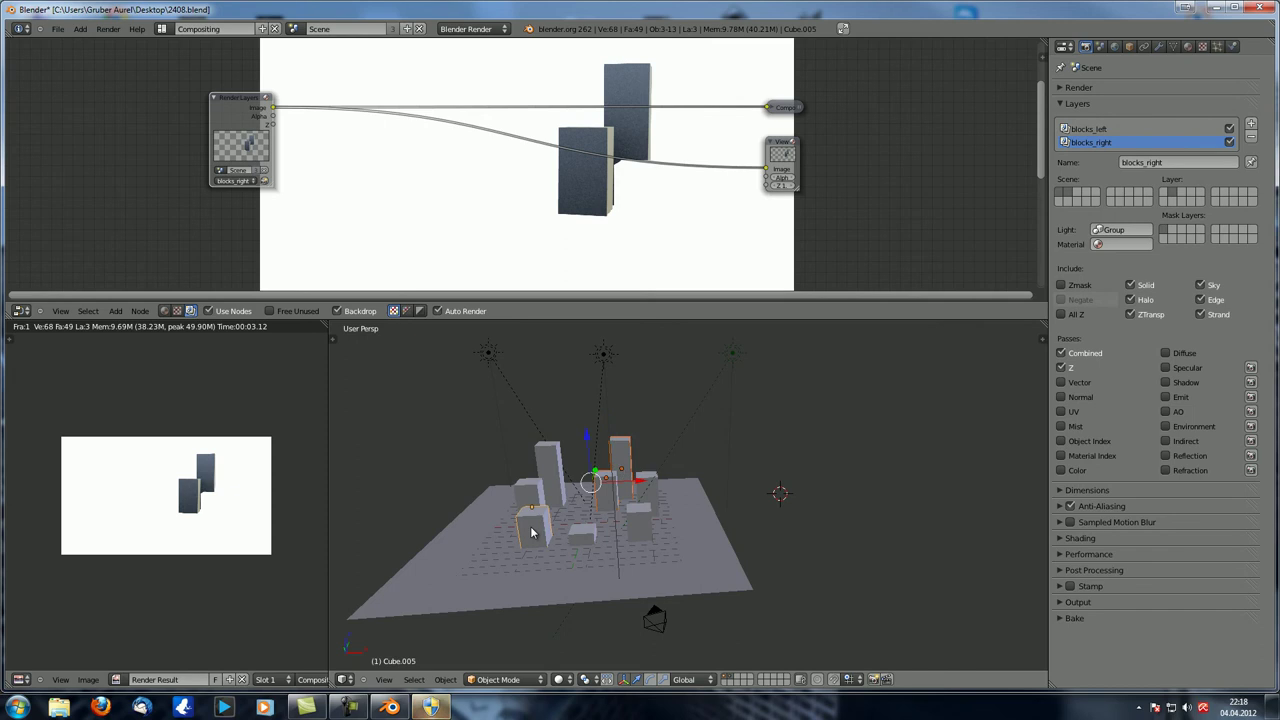
click(1188, 46)
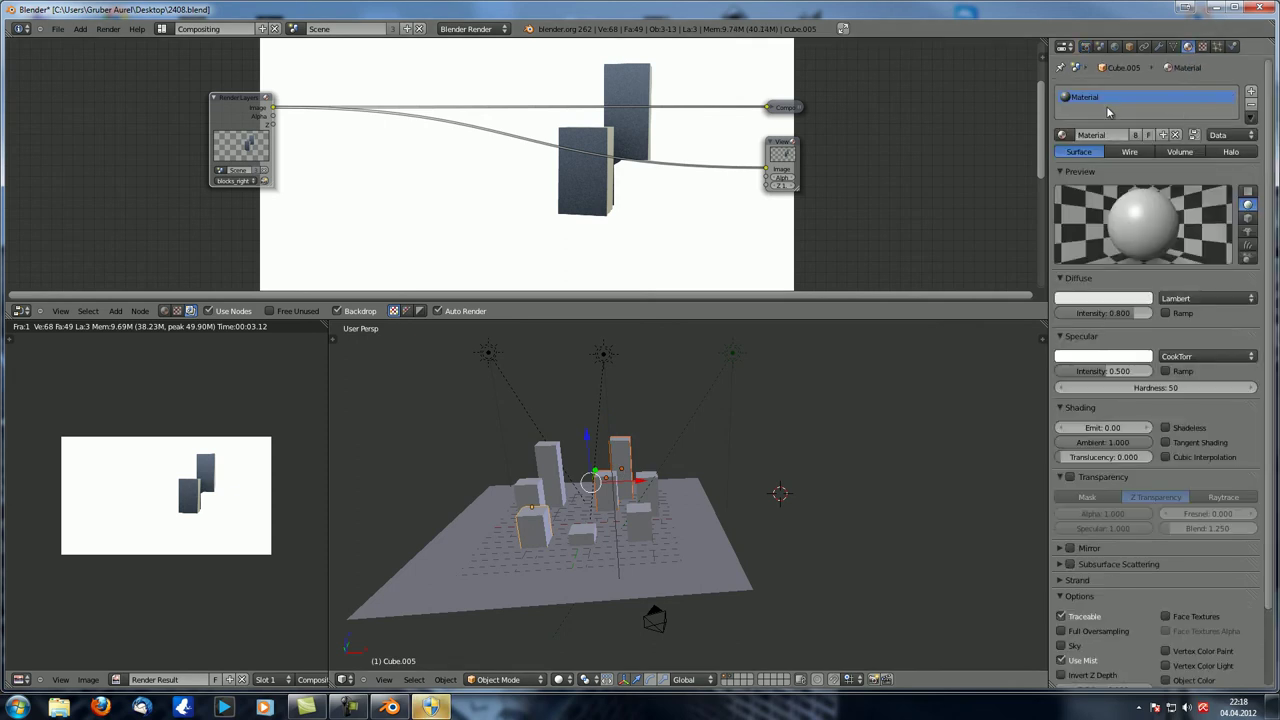
click(1107, 302)
click(1085, 213)
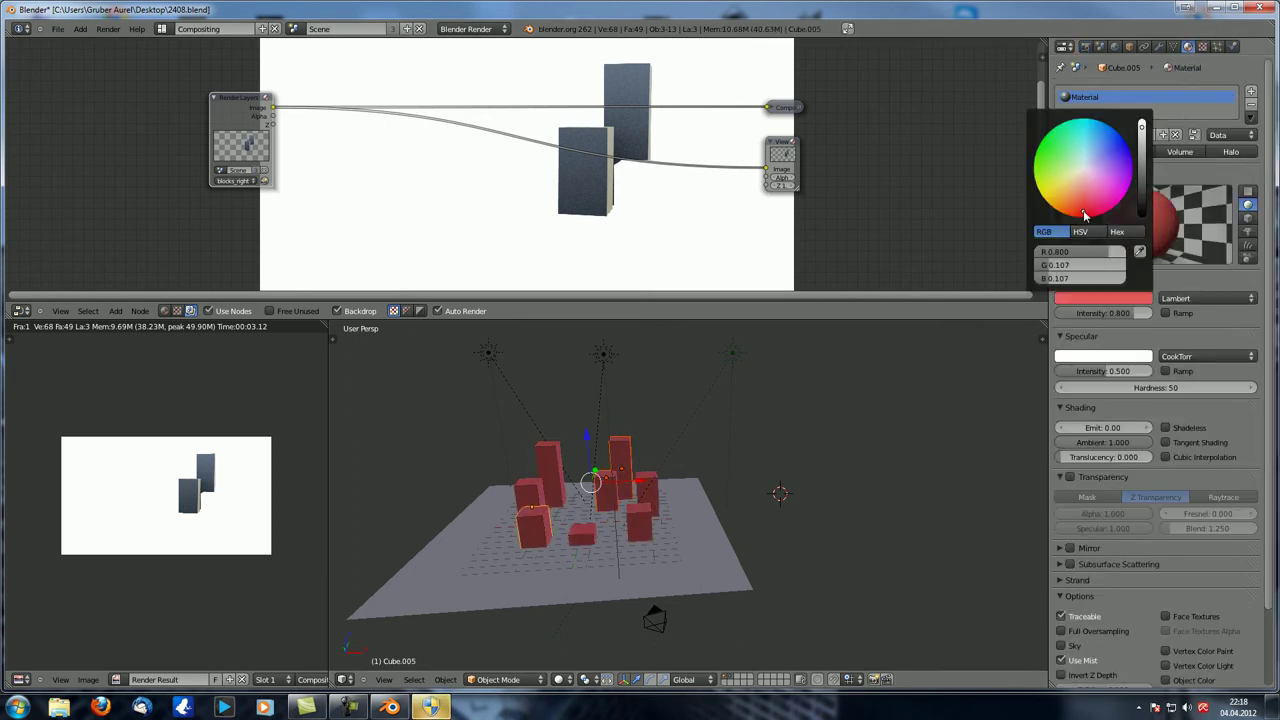
- Select the five other blocks, make a separate copy of the active block's material and link it to all five
middle_drag(828, 486, 810, 510)
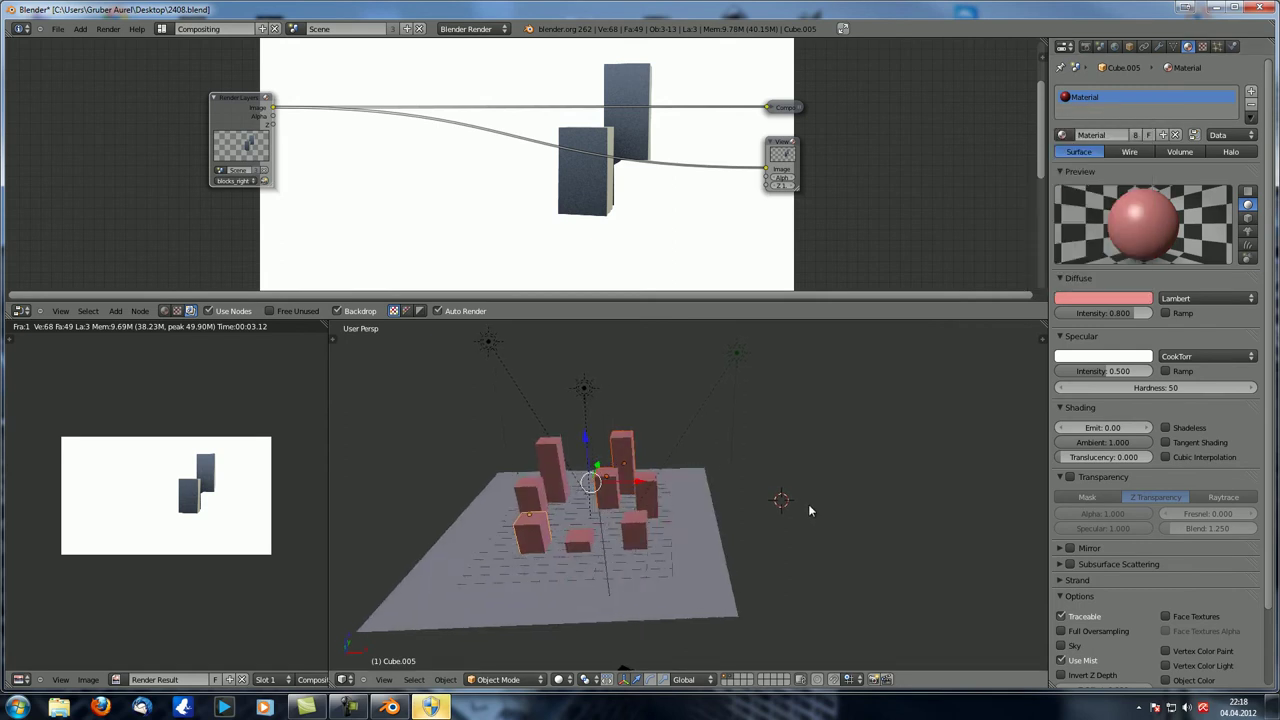
right_click(585, 545)
shift+right_click(634, 532)
shift+right_click(647, 488)
shift+right_click(534, 497)
shift+right_click(551, 462)
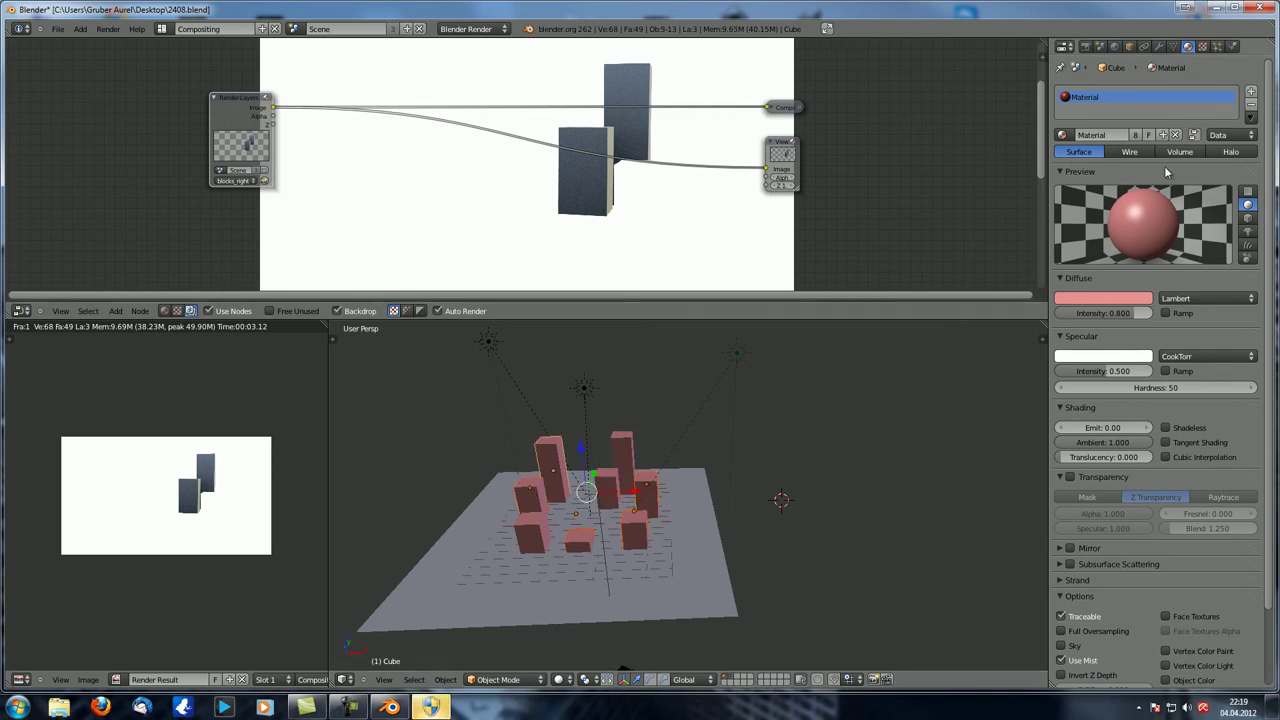
click(1163, 135)
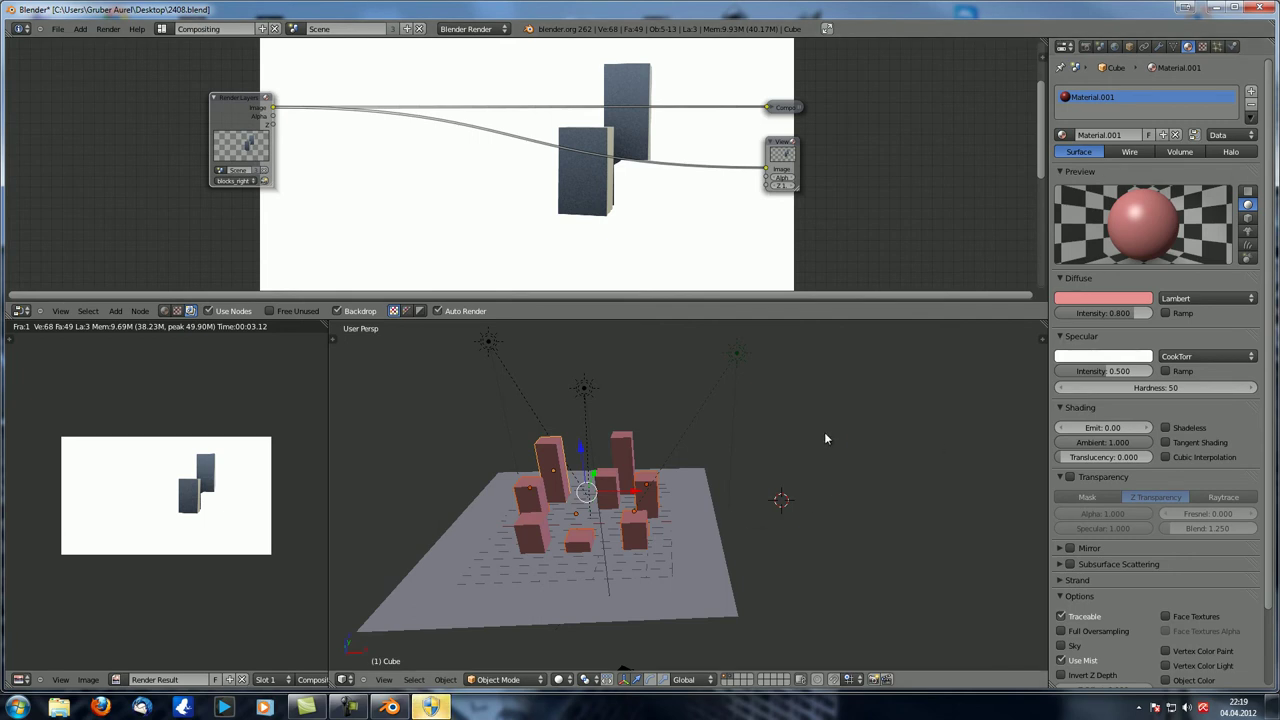
key(ctrl+l)
mouse_move(826, 434)
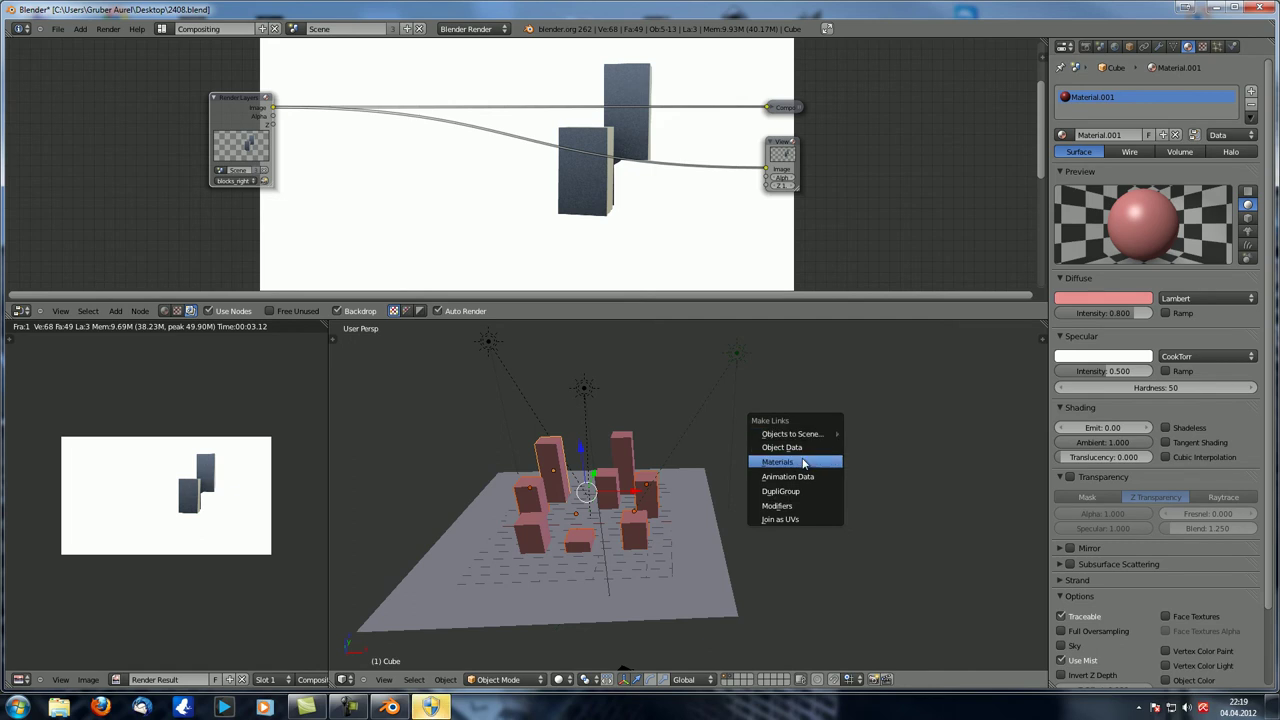
click(797, 464)
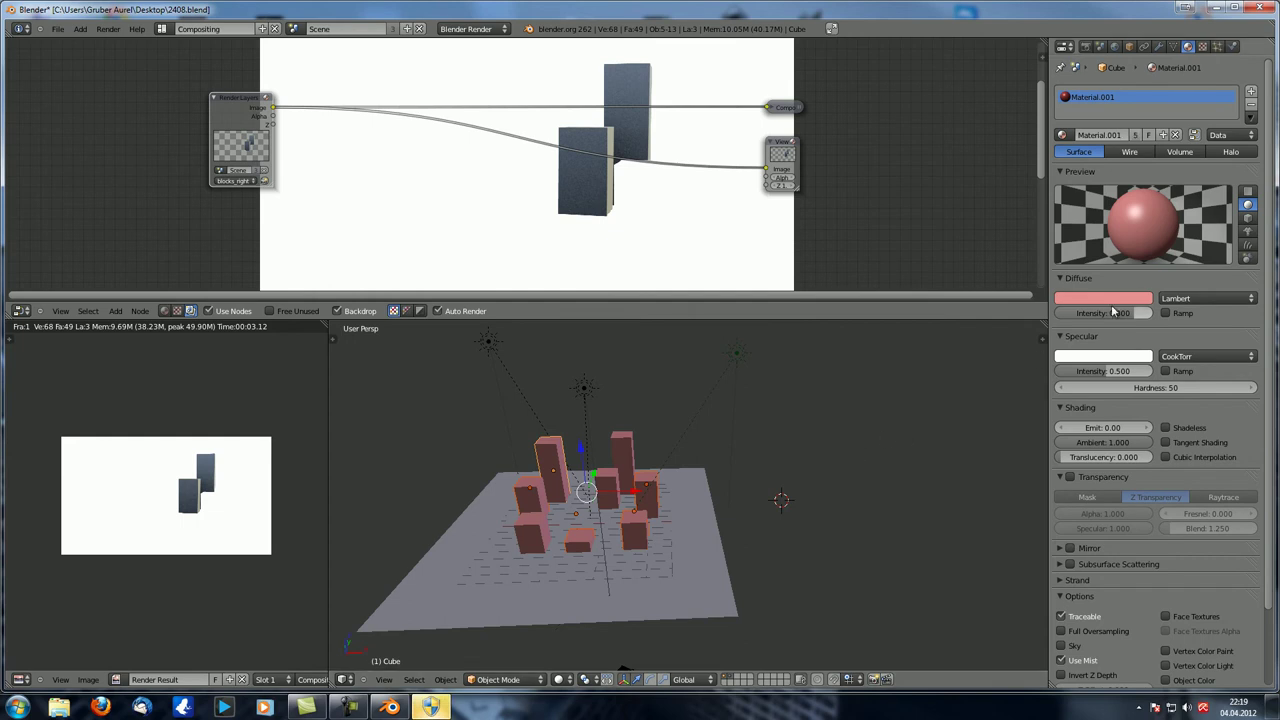
- Set the diffuse colour of Material.001 to blue and render the scene
click(1130, 299)
click(1120, 152)
middle_drag(864, 542, 858, 533)
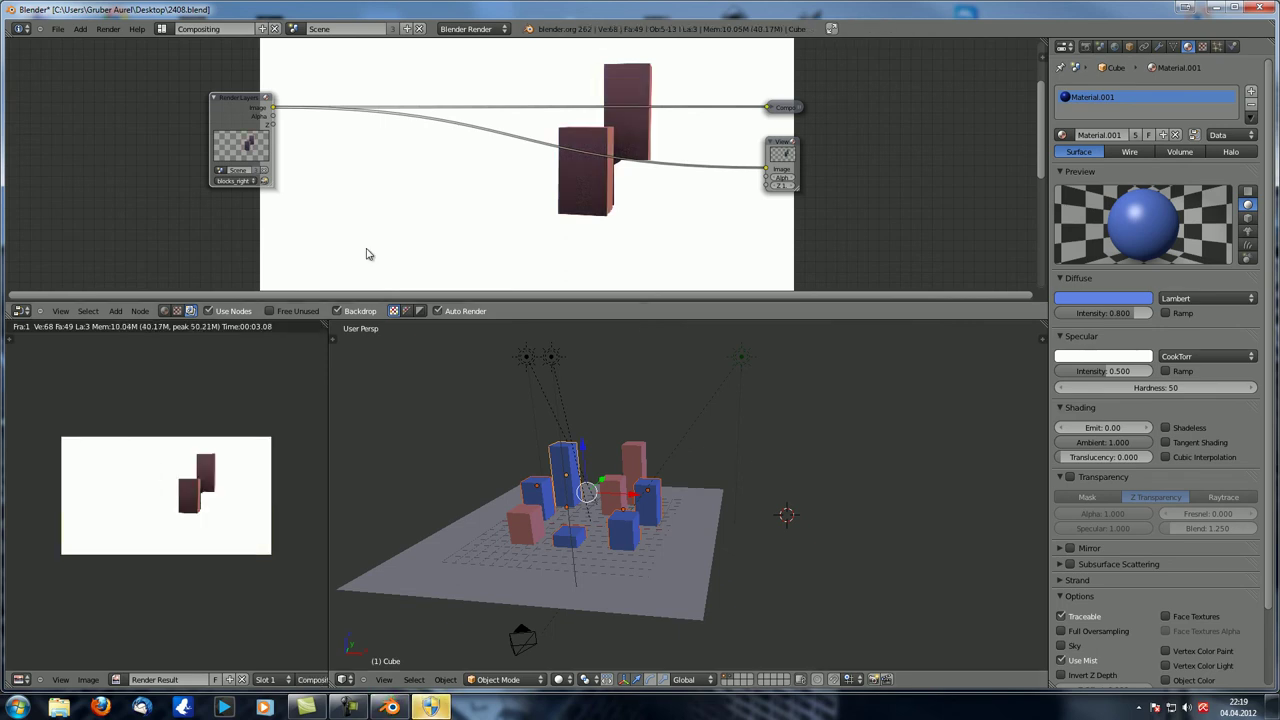
- Show the blocks_left render layer through the Render Layers node
click(236, 181)
click(242, 172)
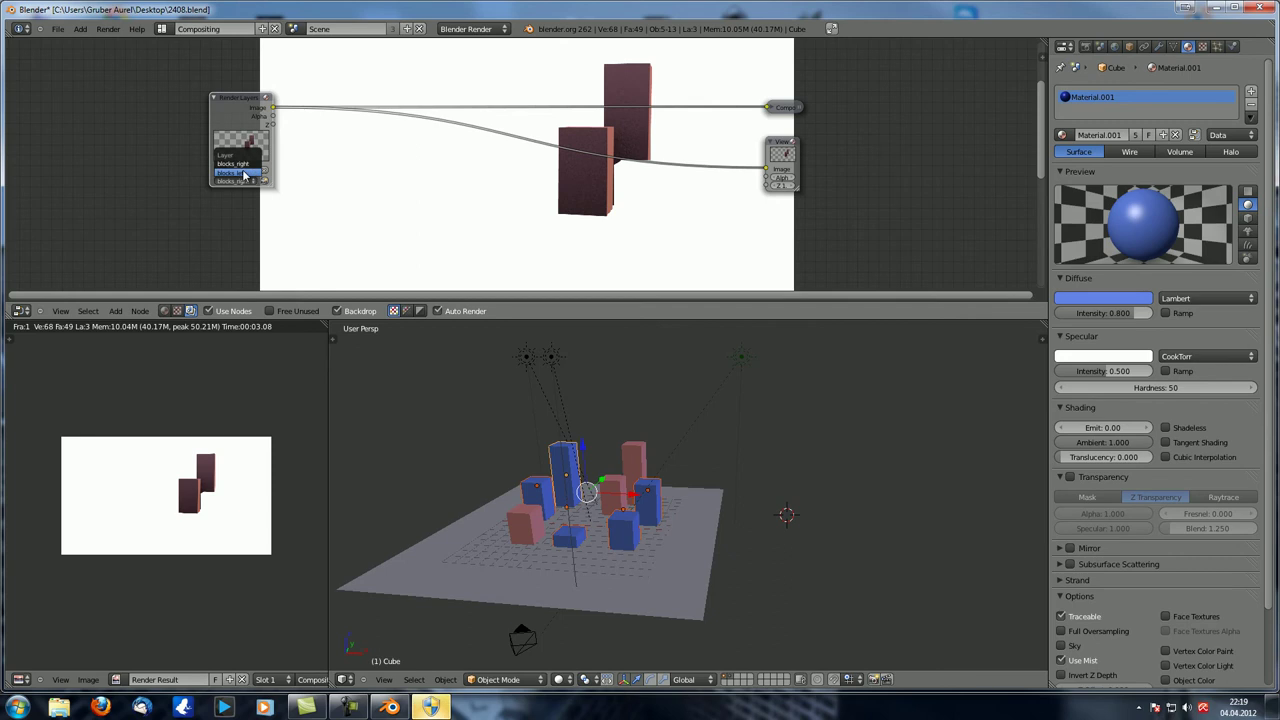
key(Home)
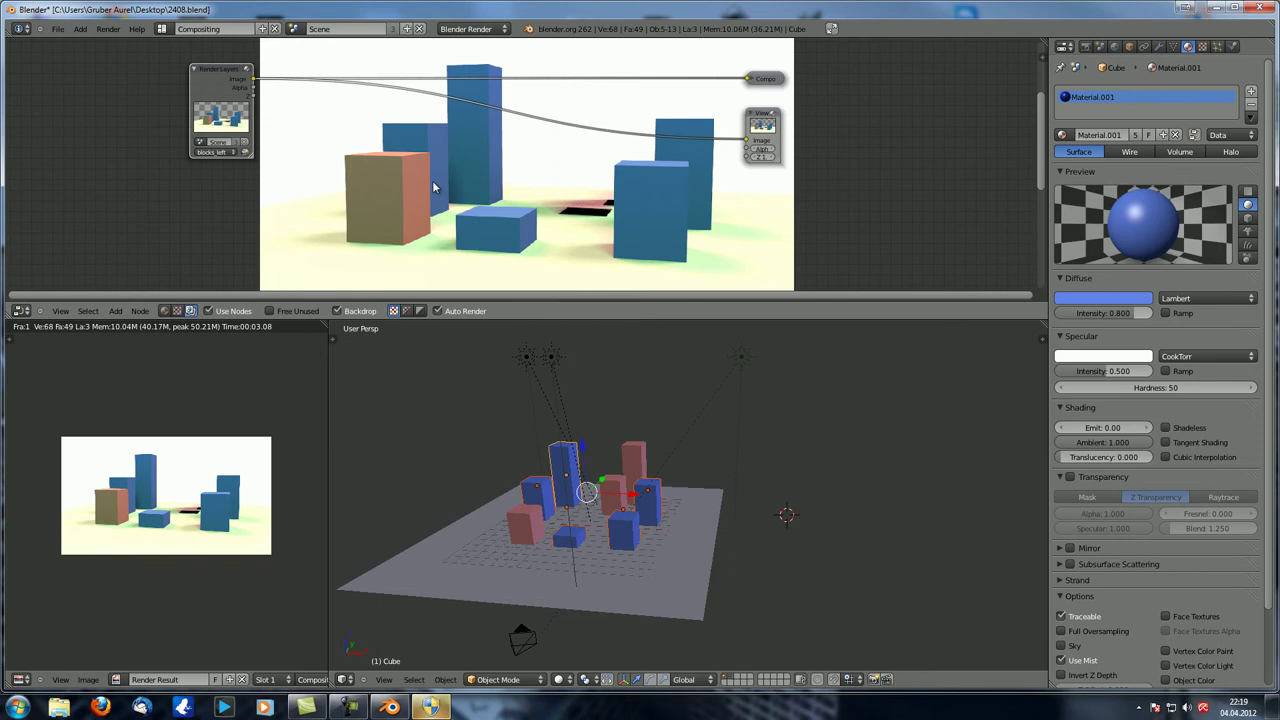
middle_drag(505, 190, 522, 176)
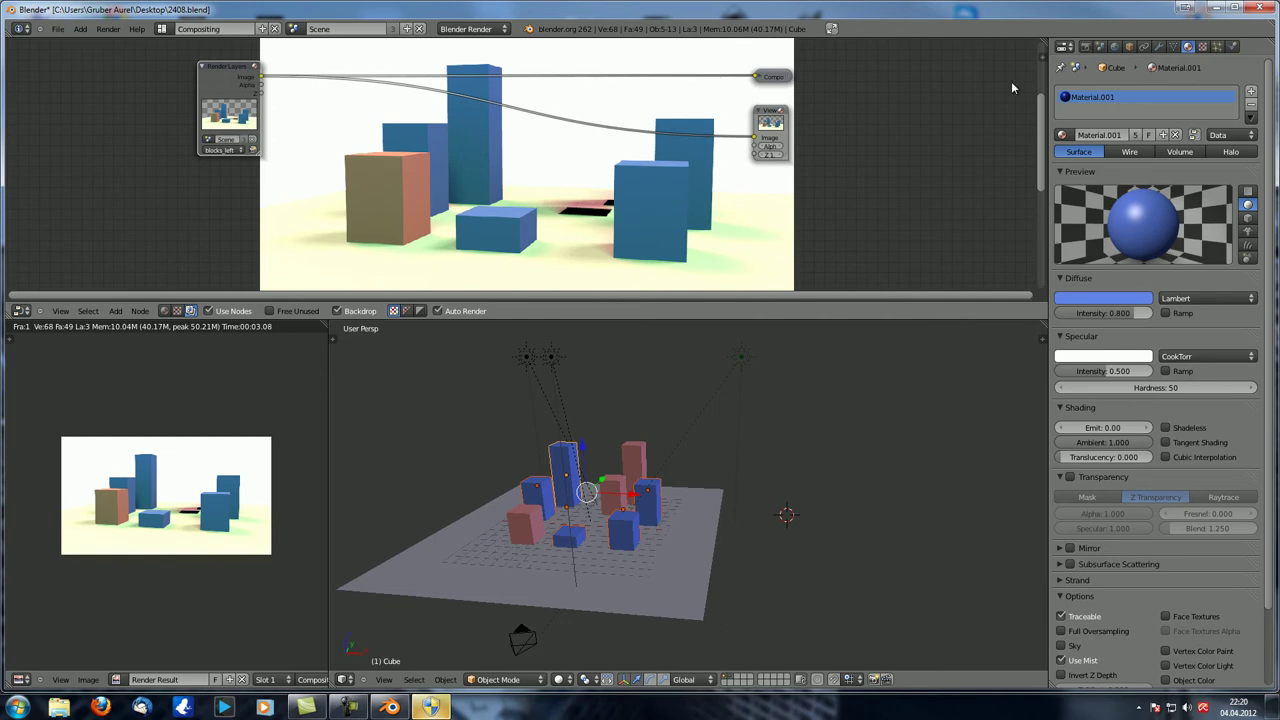
- Add a second material slot to the active block with a new material and make its diffuse colour yellow
click(1091, 47)
click(1115, 244)
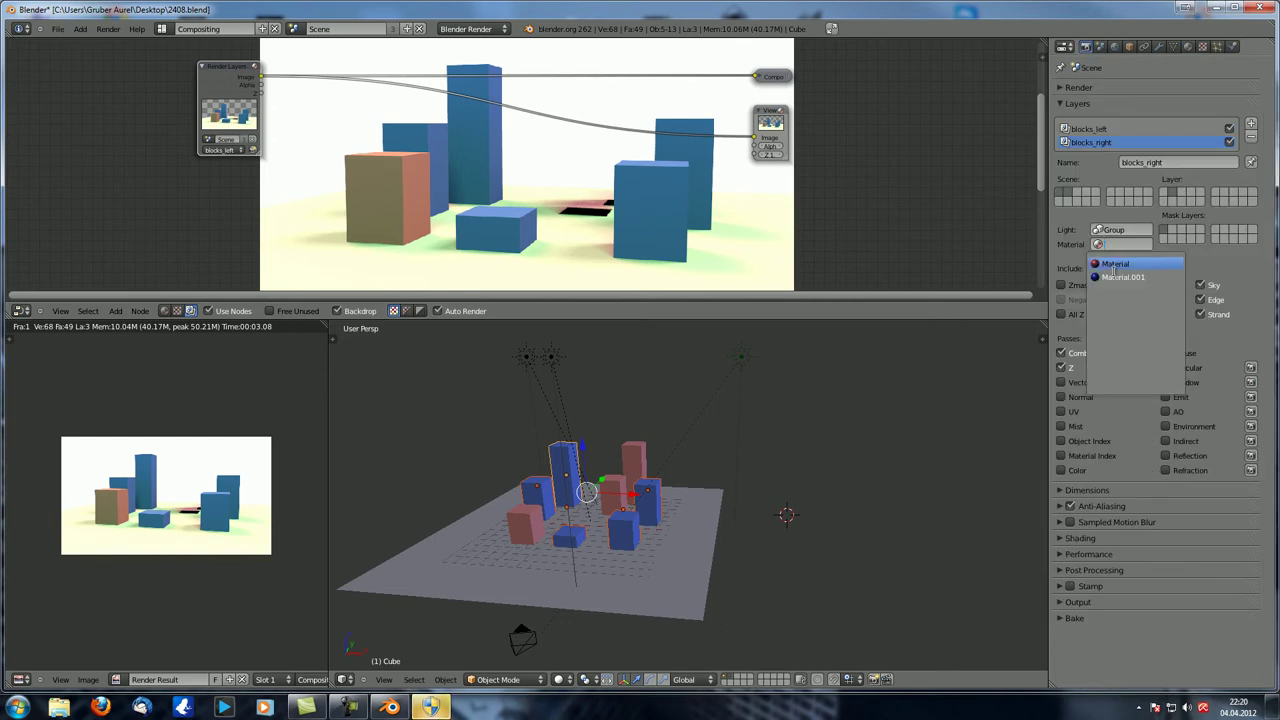
click(1188, 47)
click(1251, 91)
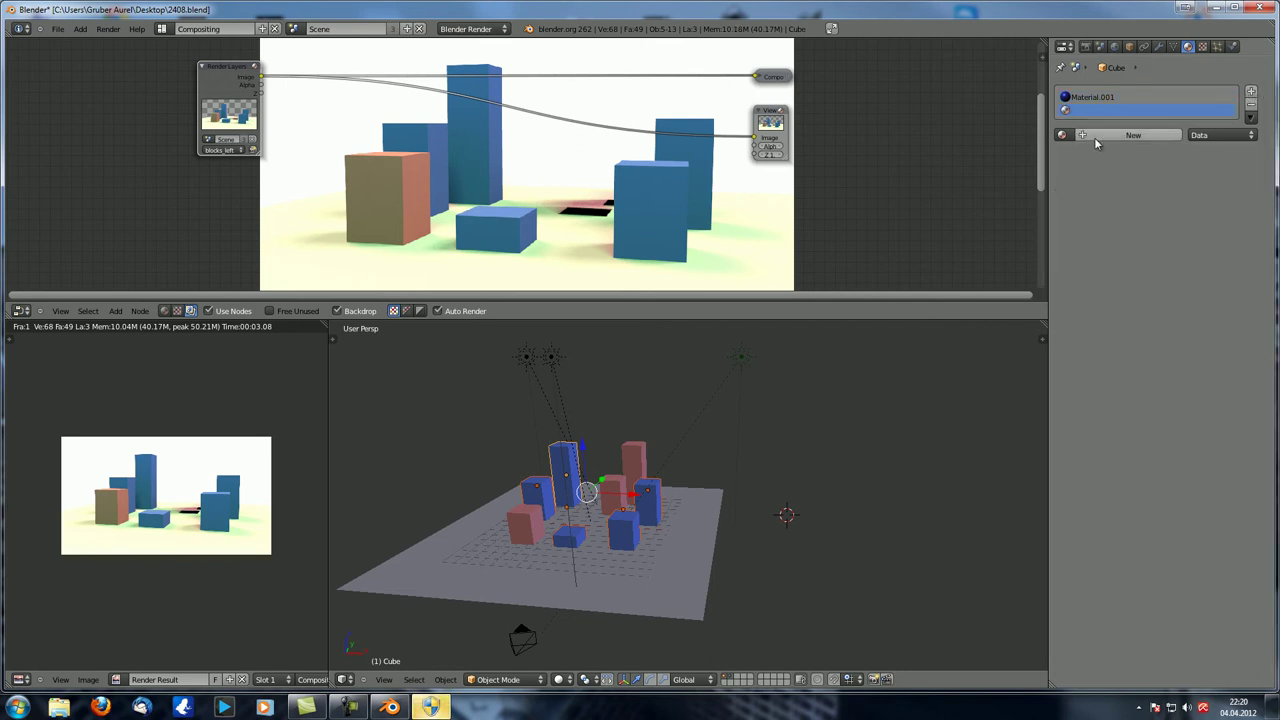
click(1095, 140)
click(1100, 300)
drag(1060, 200, 1014, 228)
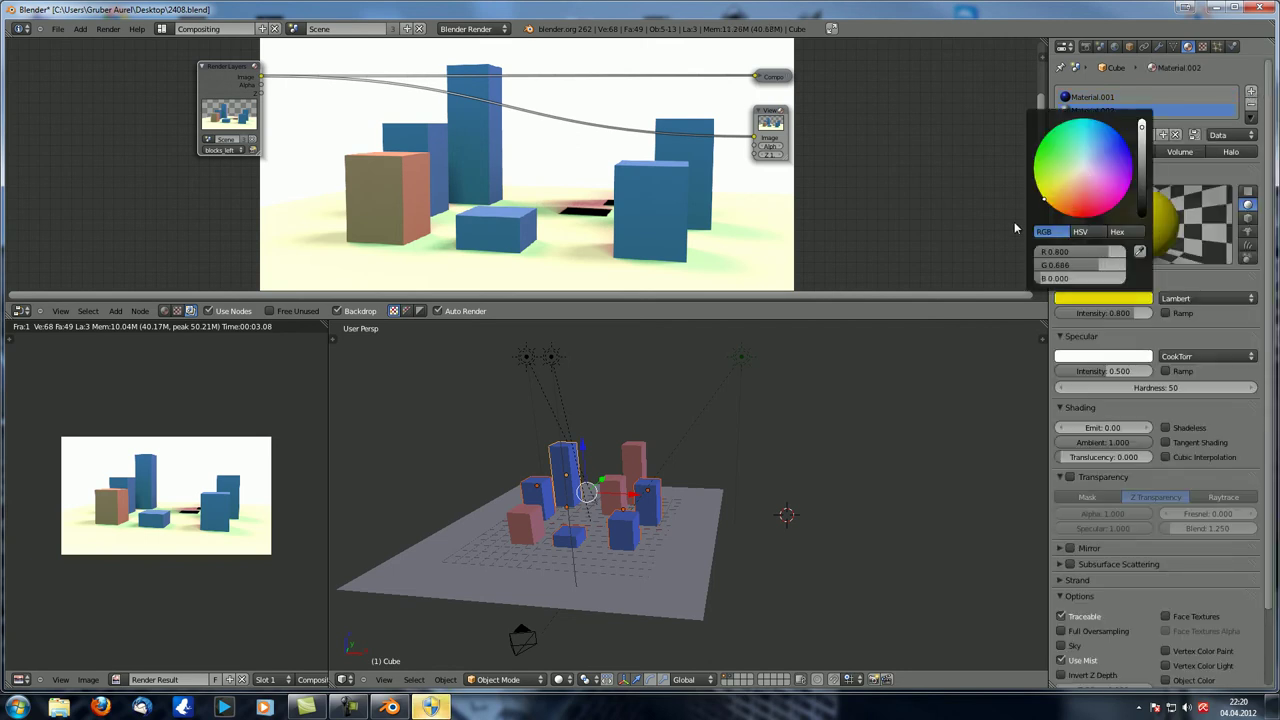
- Compare the active block's blue and yellow material slots and render the scene
click(1086, 99)
click(1086, 110)
click(1105, 97)
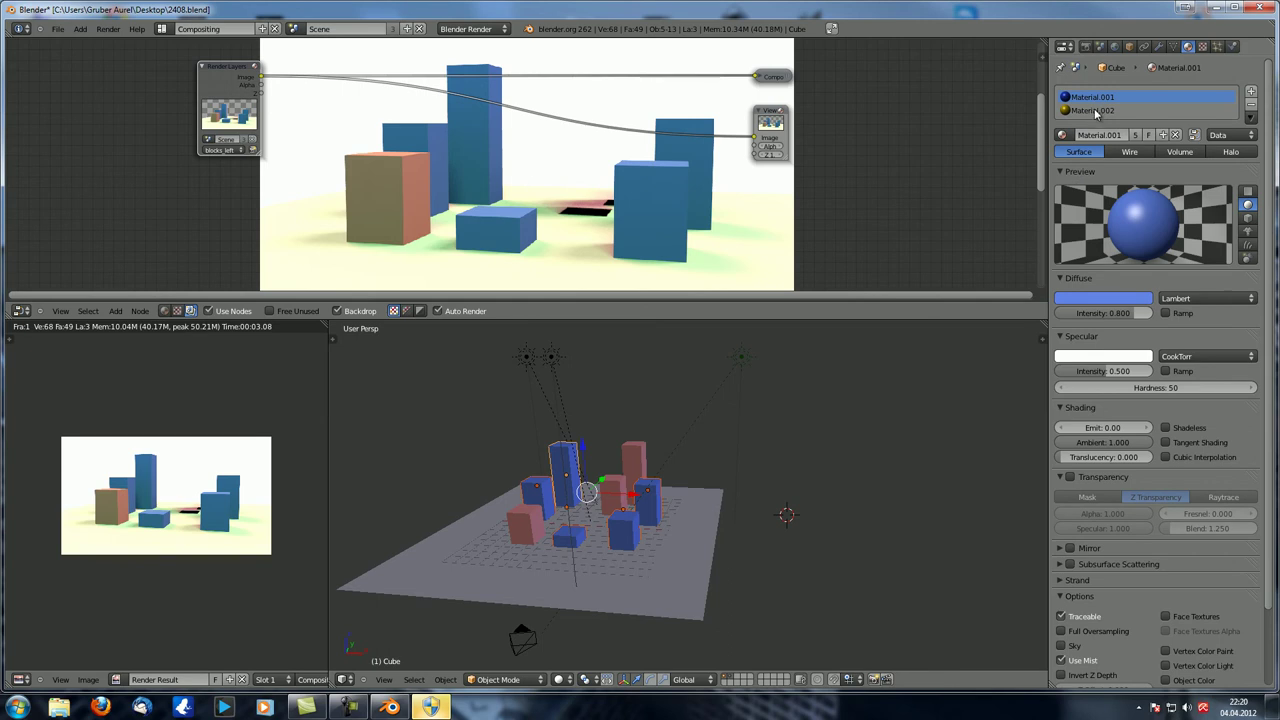
click(1096, 111)
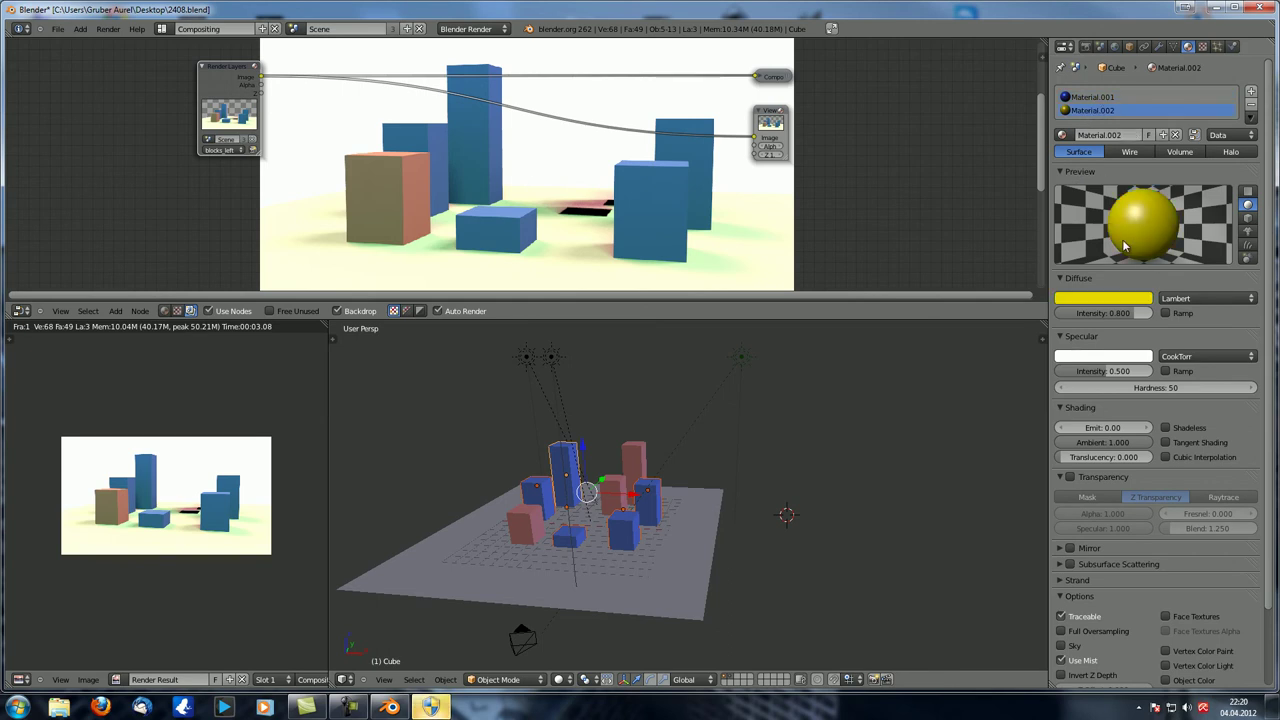
key(F12)
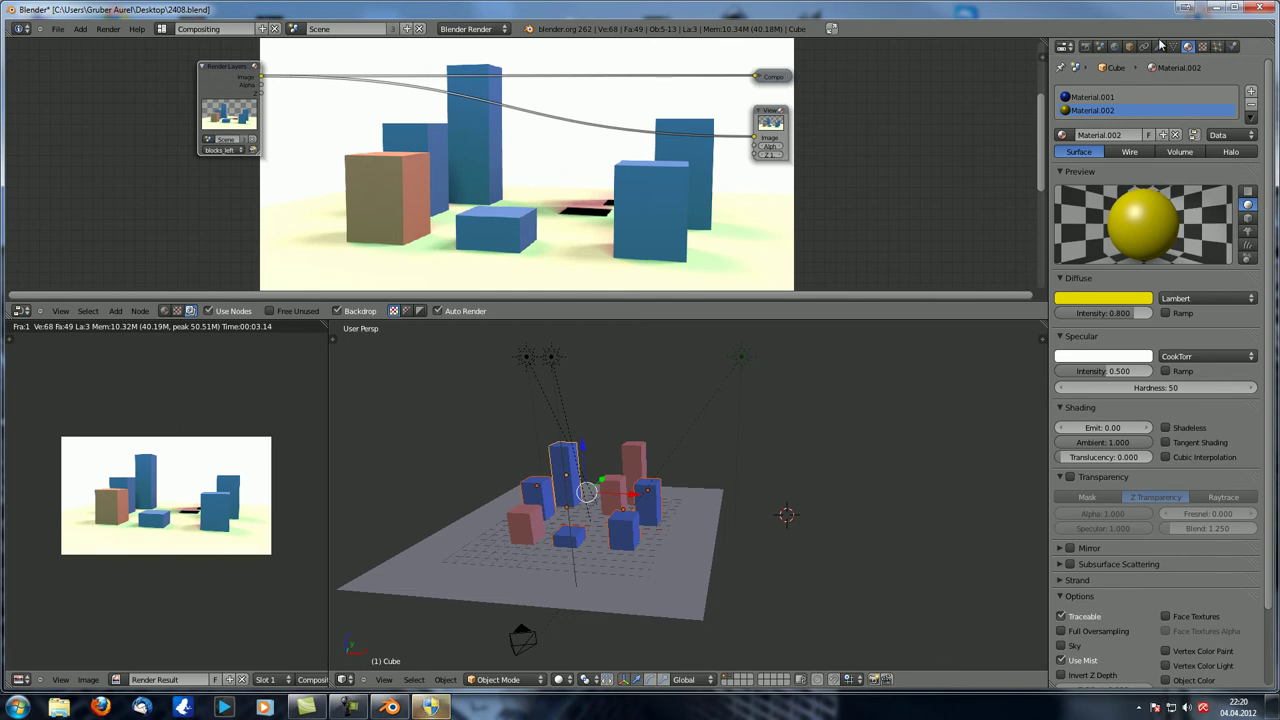
- Set Material.002 as the material override of the blocks_right render layer and render the scene
click(1089, 46)
click(1124, 245)
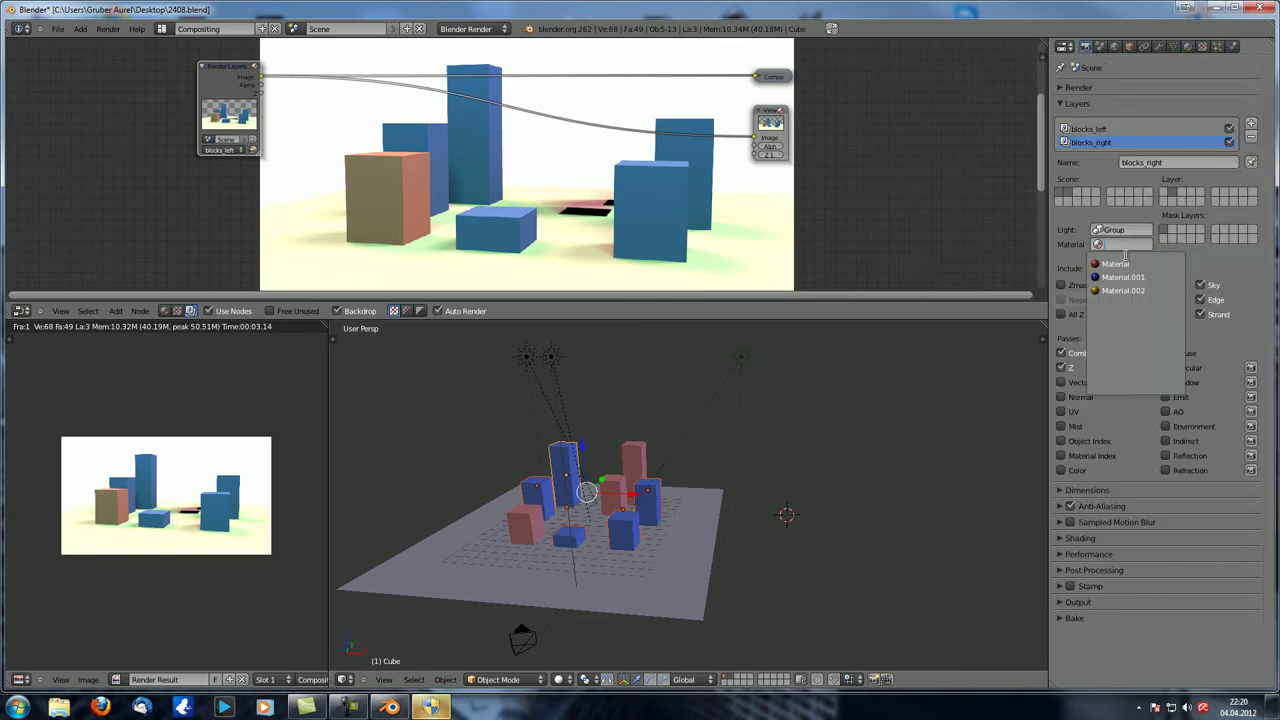
click(1120, 290)
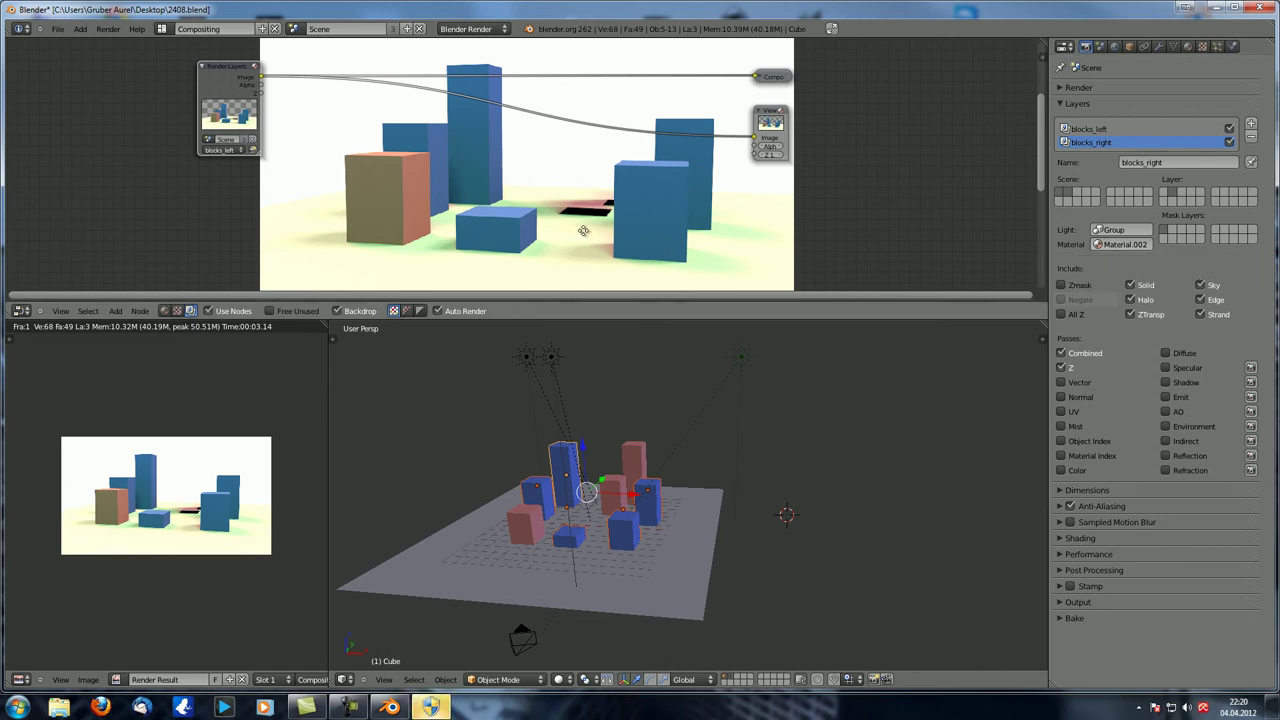
middle_drag(620, 234, 605, 231)
key(F12)
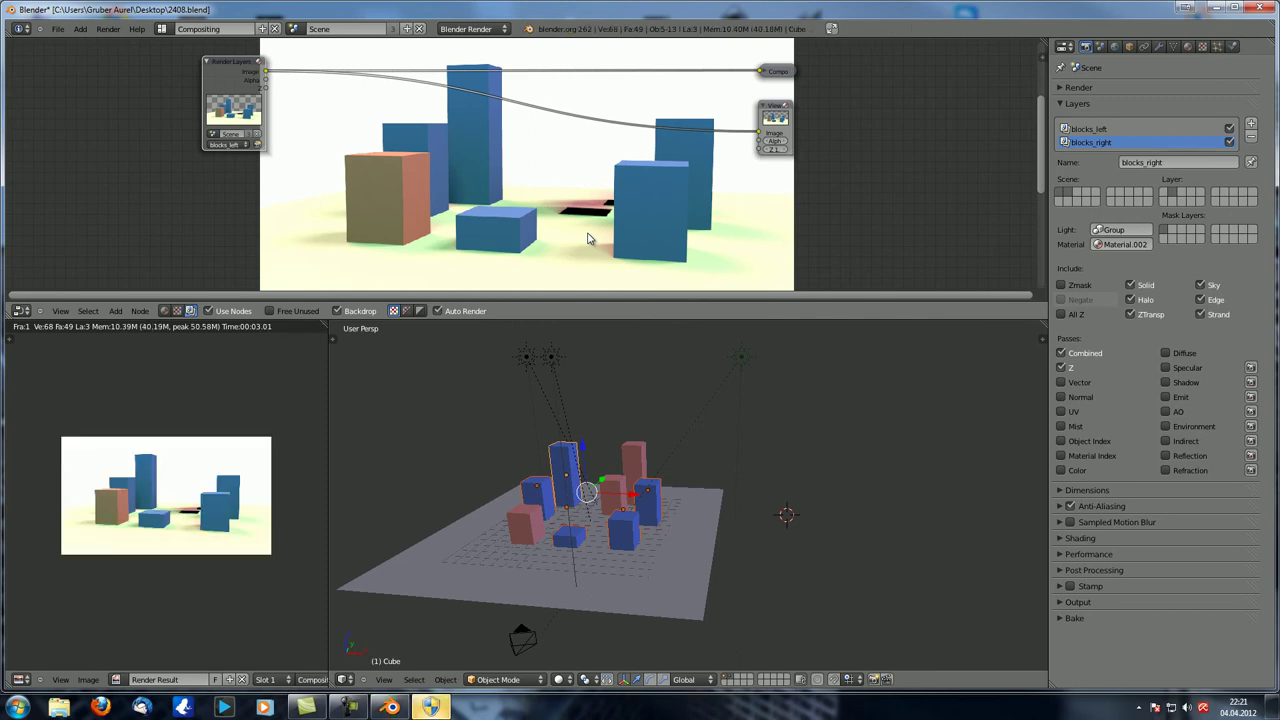
- Set Material.002 as the material override of the blocks_left render layer and render the scene
click(1097, 129)
click(1110, 244)
click(1140, 291)
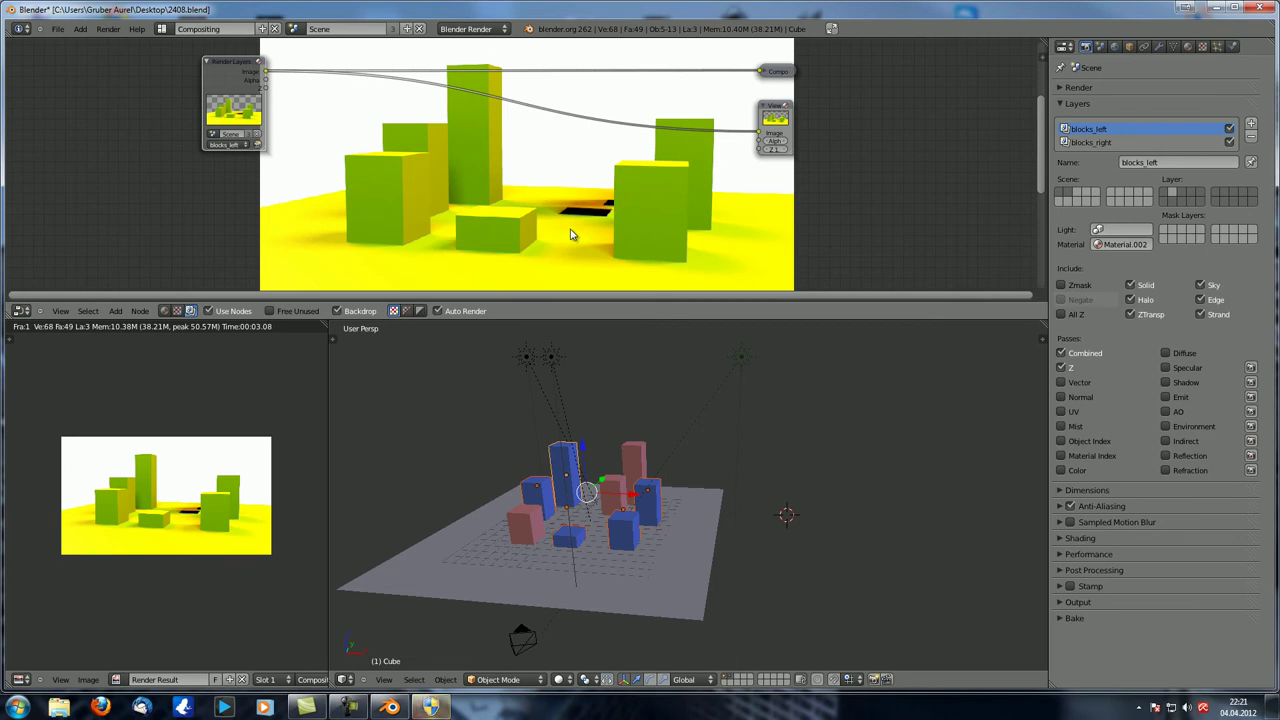
- Turn the diffuse colour of Material.002 white with value 1 and saturation 0, and render the scene
click(1188, 46)
click(1105, 303)
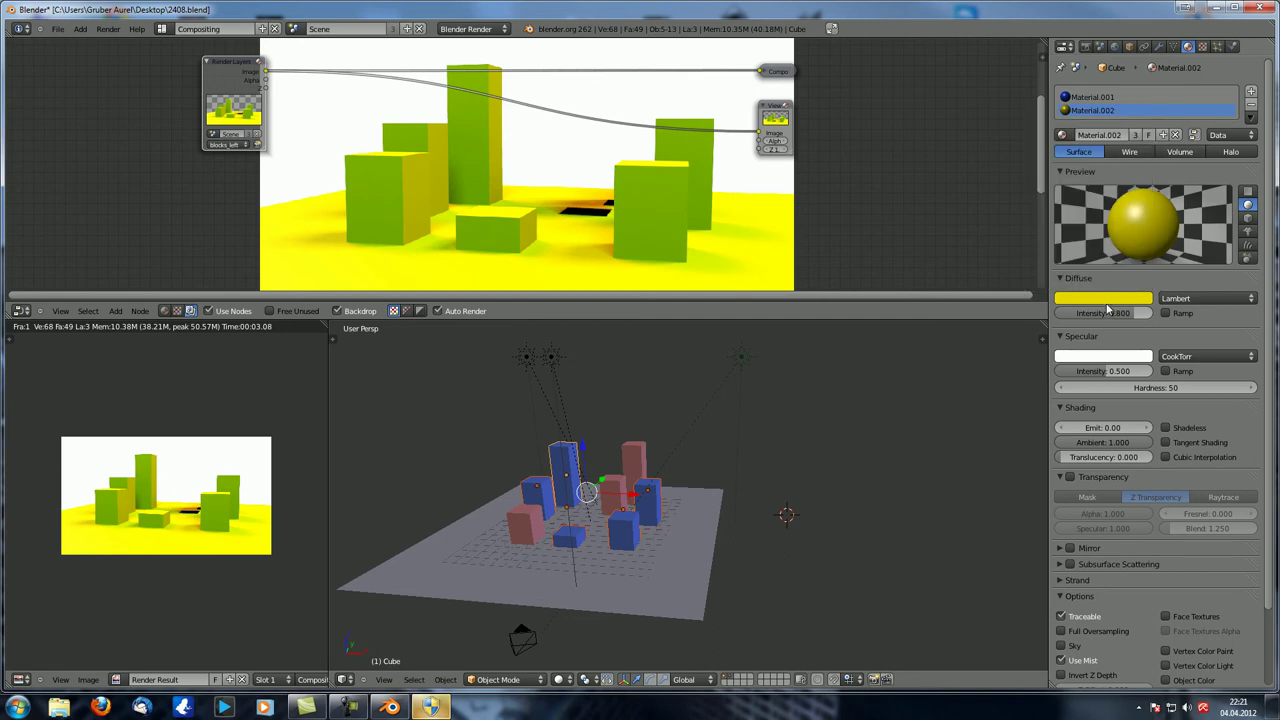
click(1110, 303)
click(1141, 122)
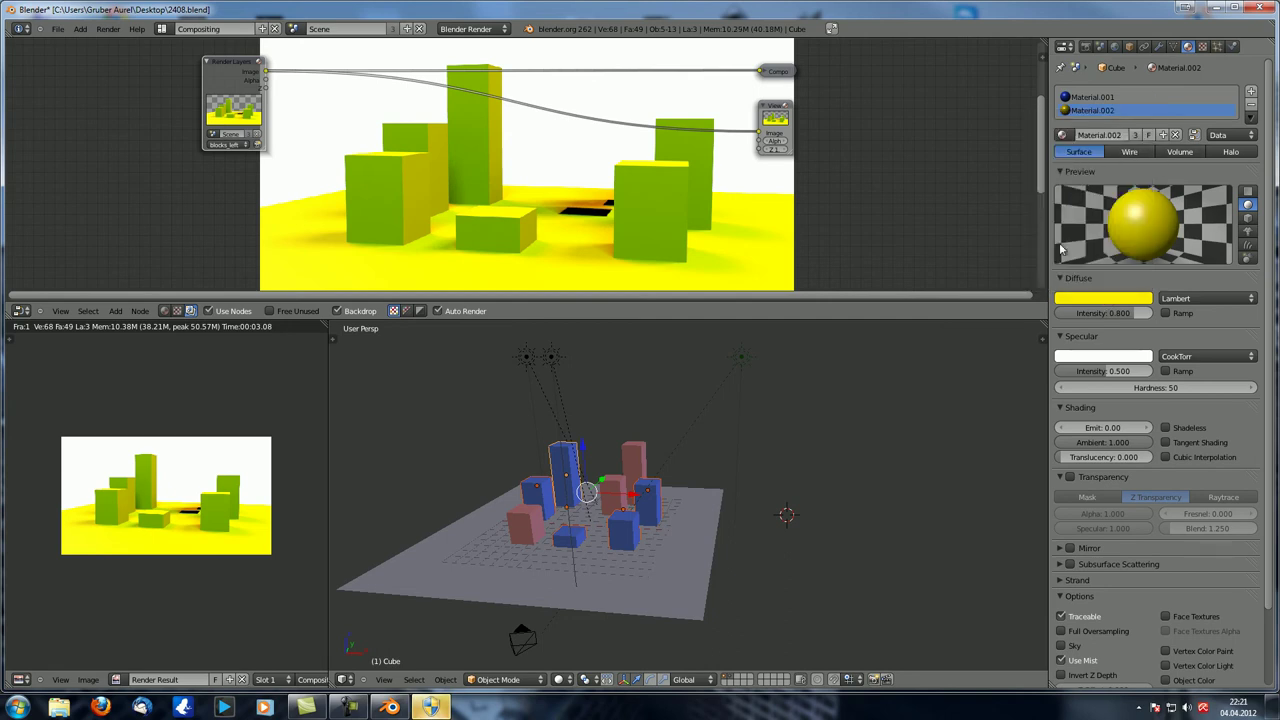
click(1097, 302)
click(1080, 232)
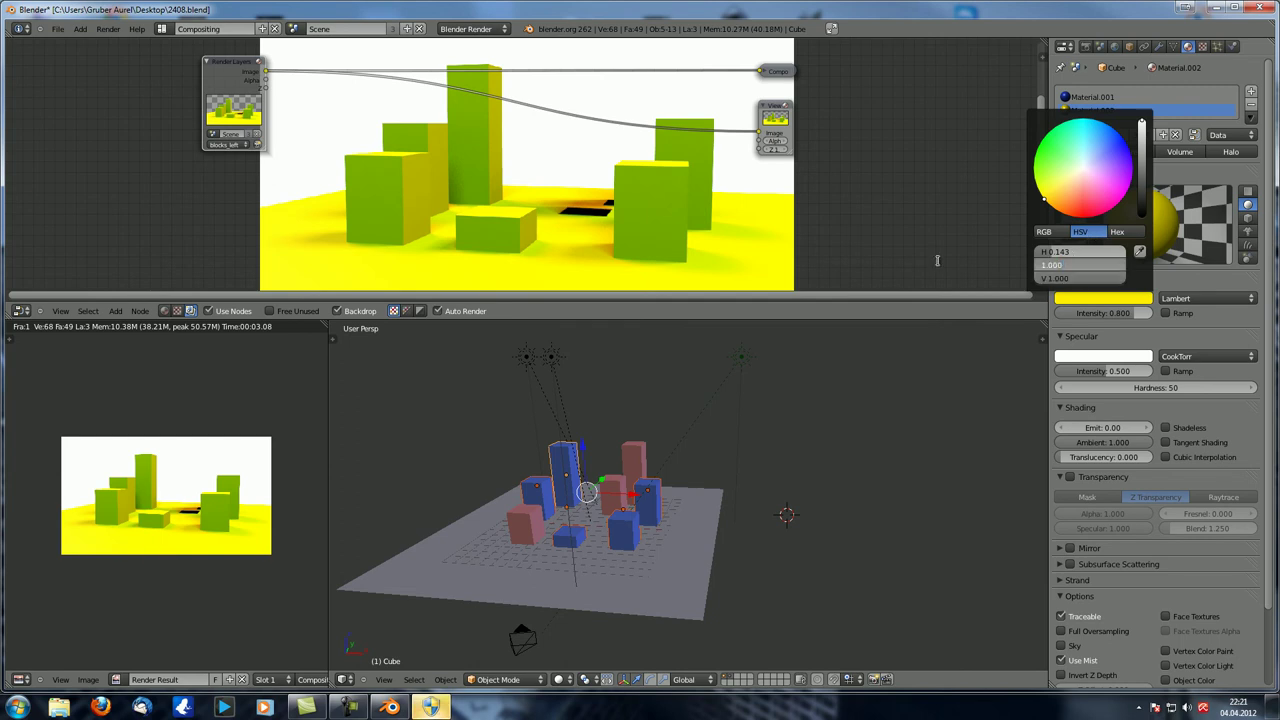
click(1052, 265)
text(0)
key(Return)
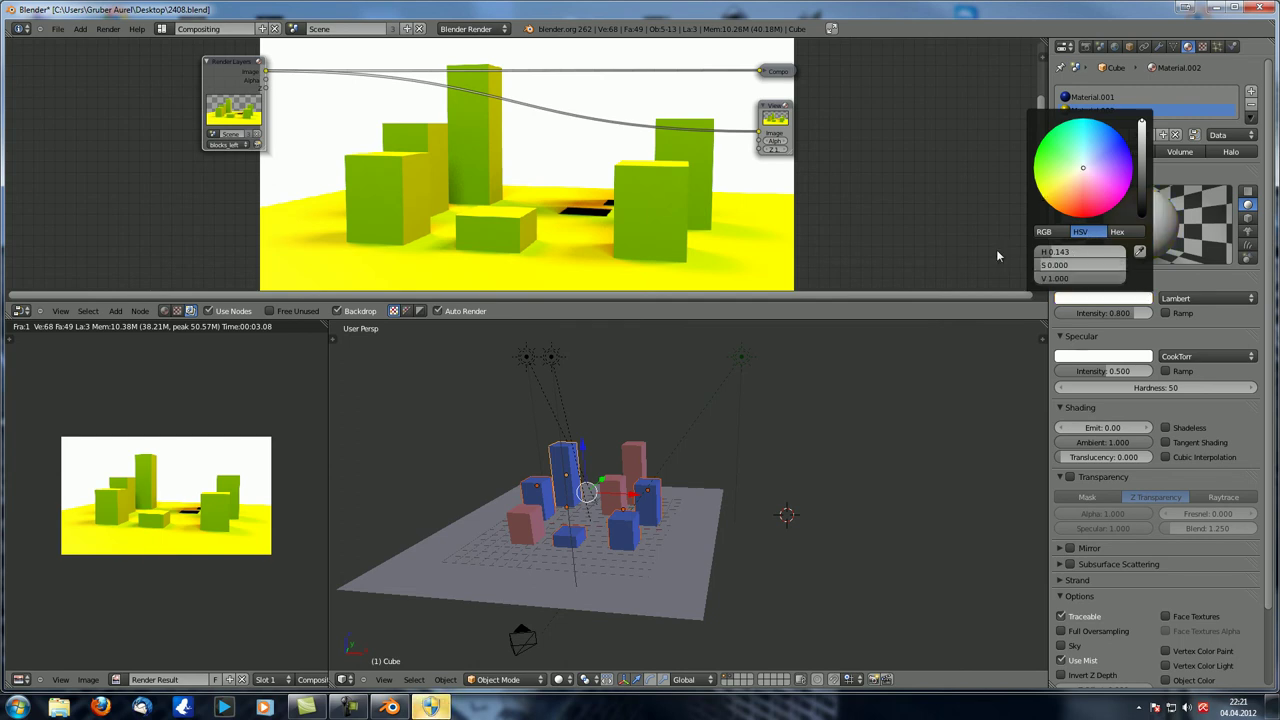
key(F12)
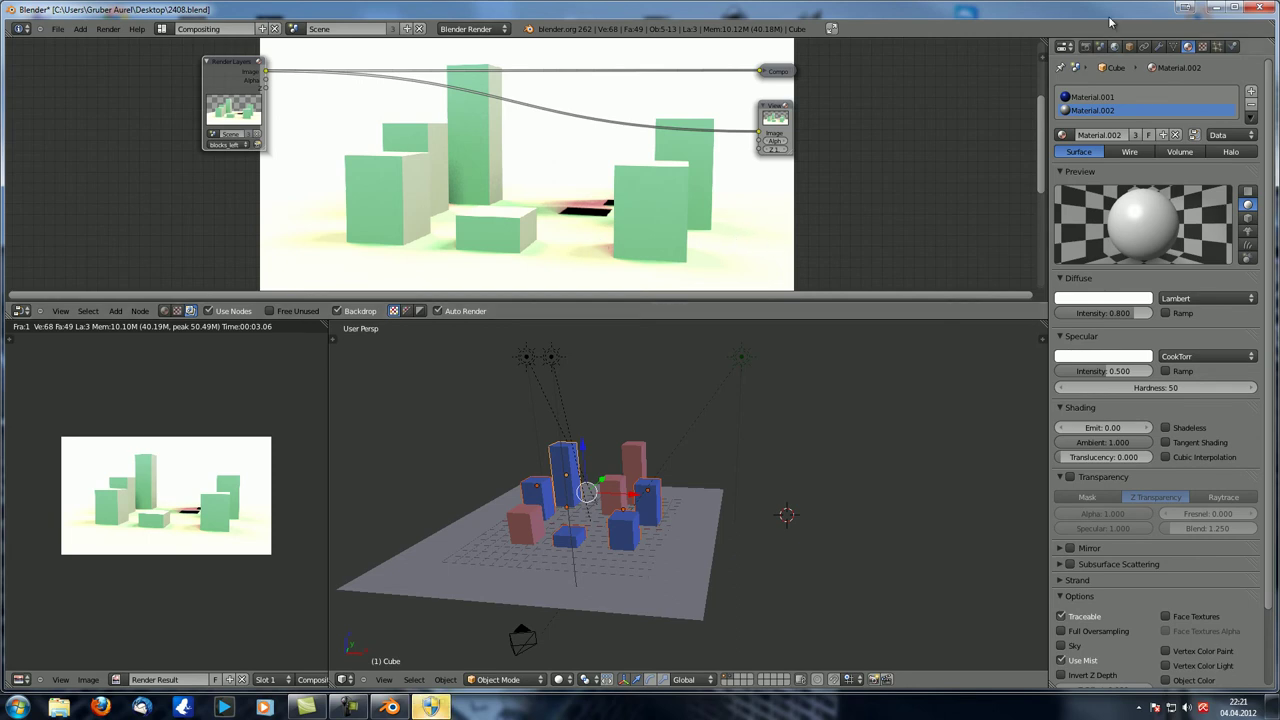
- Remove the blocks_right render layer and render the scene with only blocks_left
click(1086, 47)
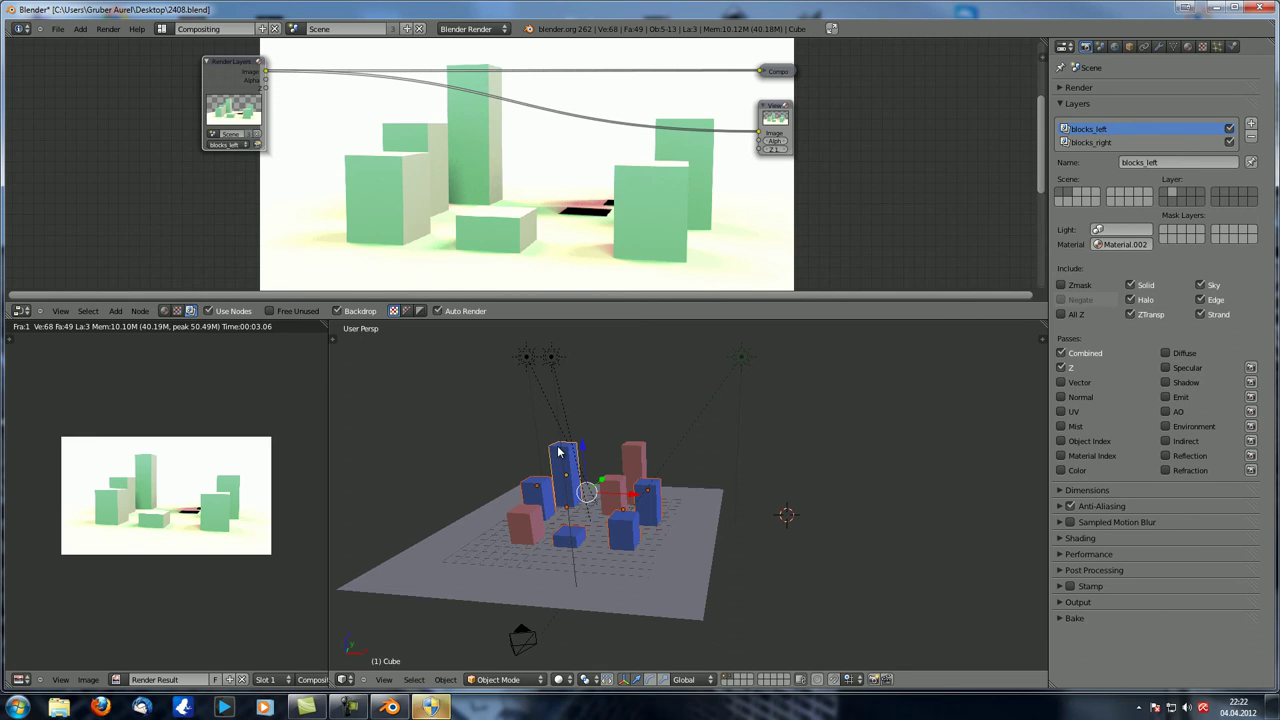
click(1100, 143)
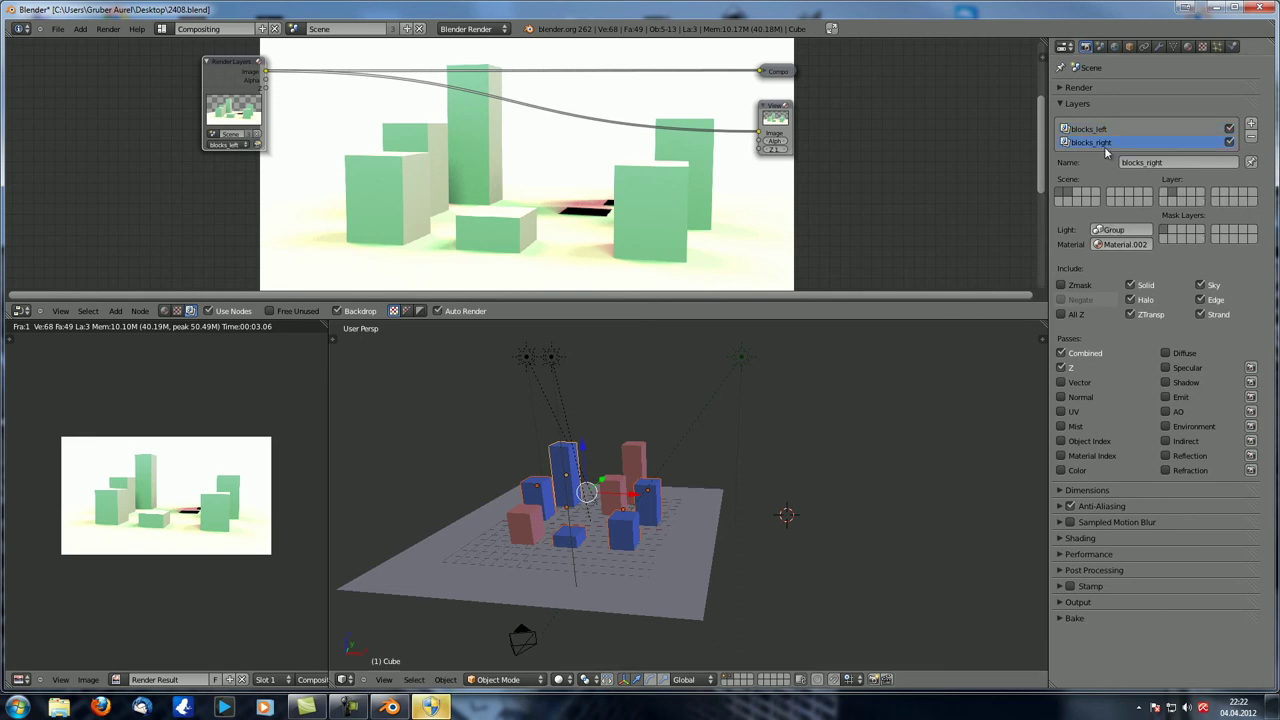
click(1251, 137)
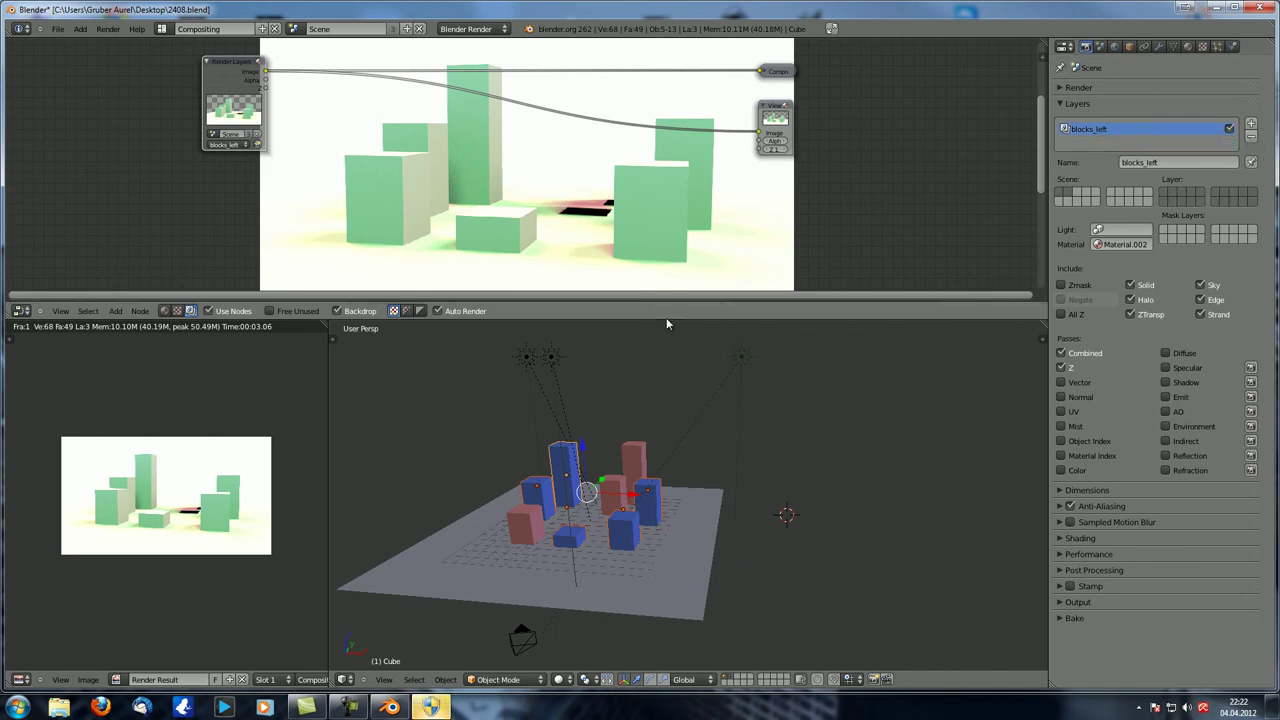
key(F12)
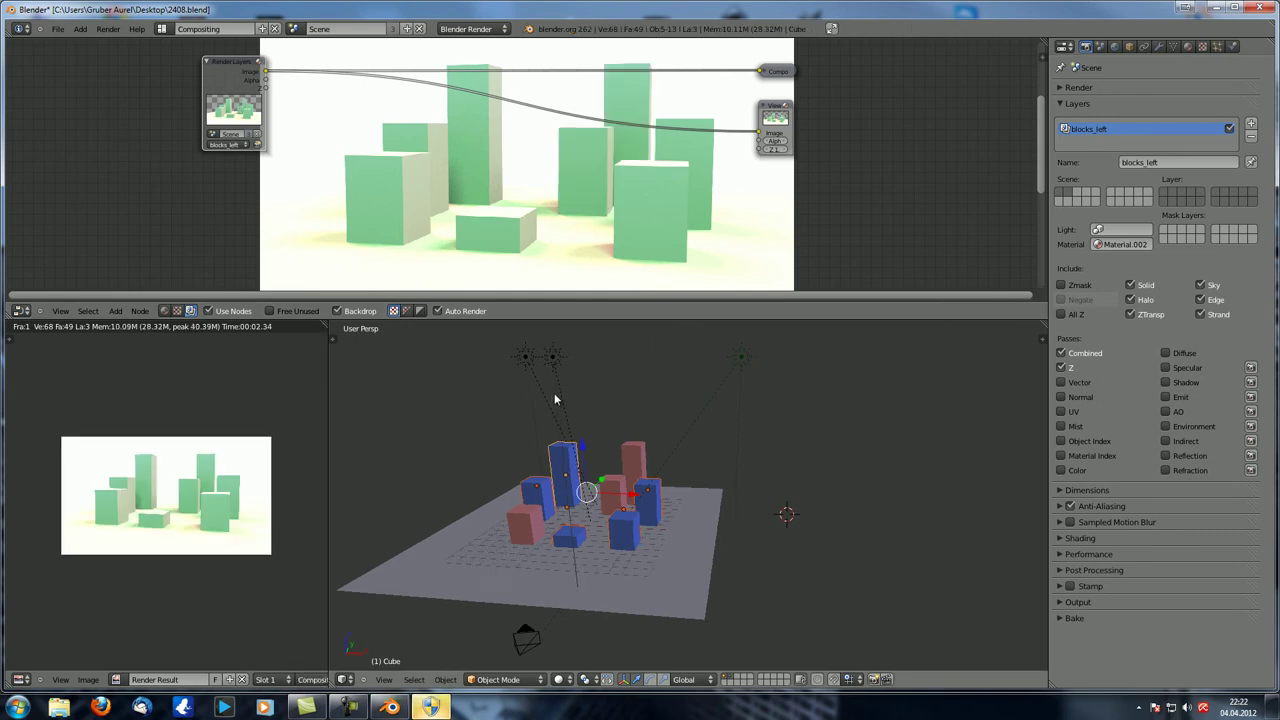
- Clear the material override of the blocks_left render layer and render the scene
middle_drag(555, 400, 575, 400)
click(1120, 244)
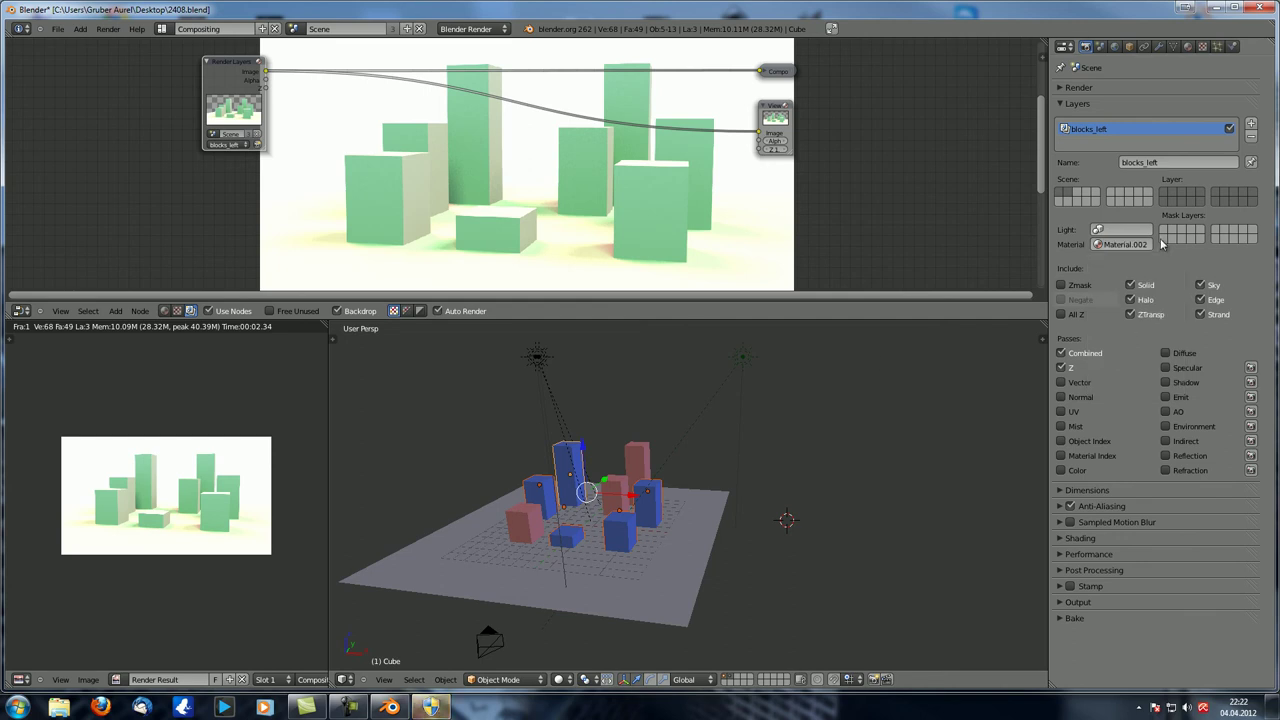
click(1125, 244)
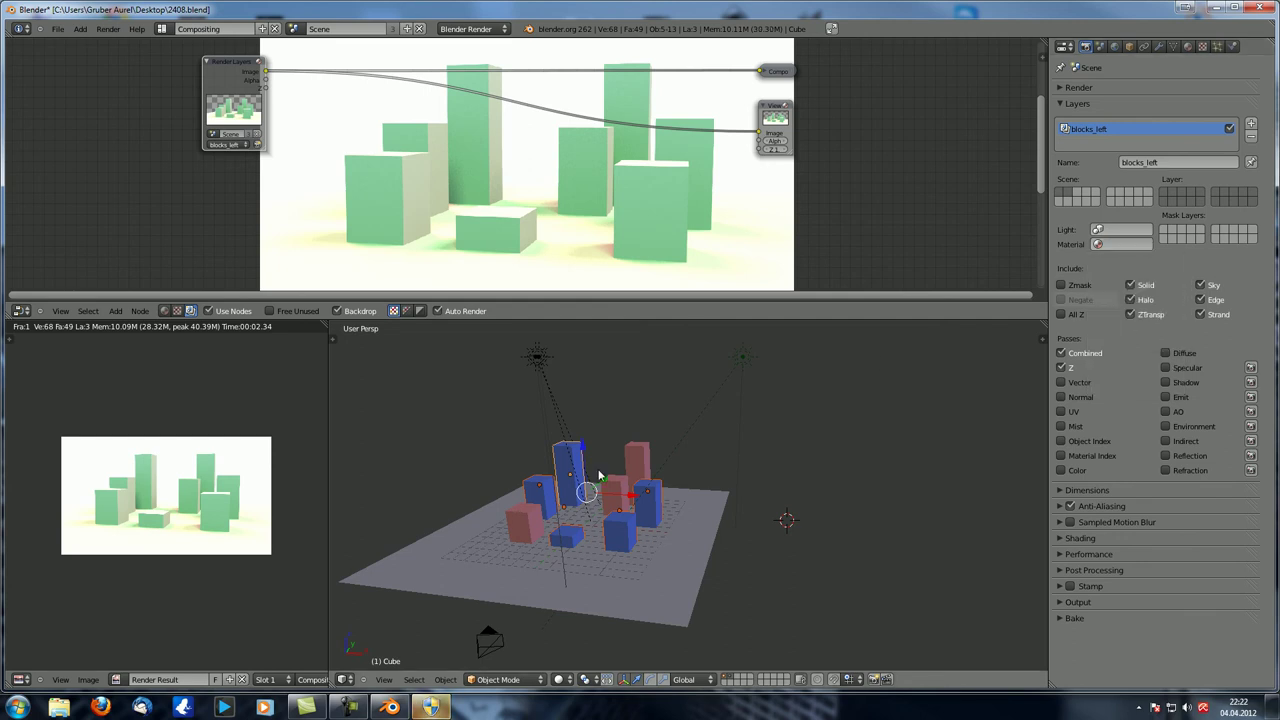
key(F12)
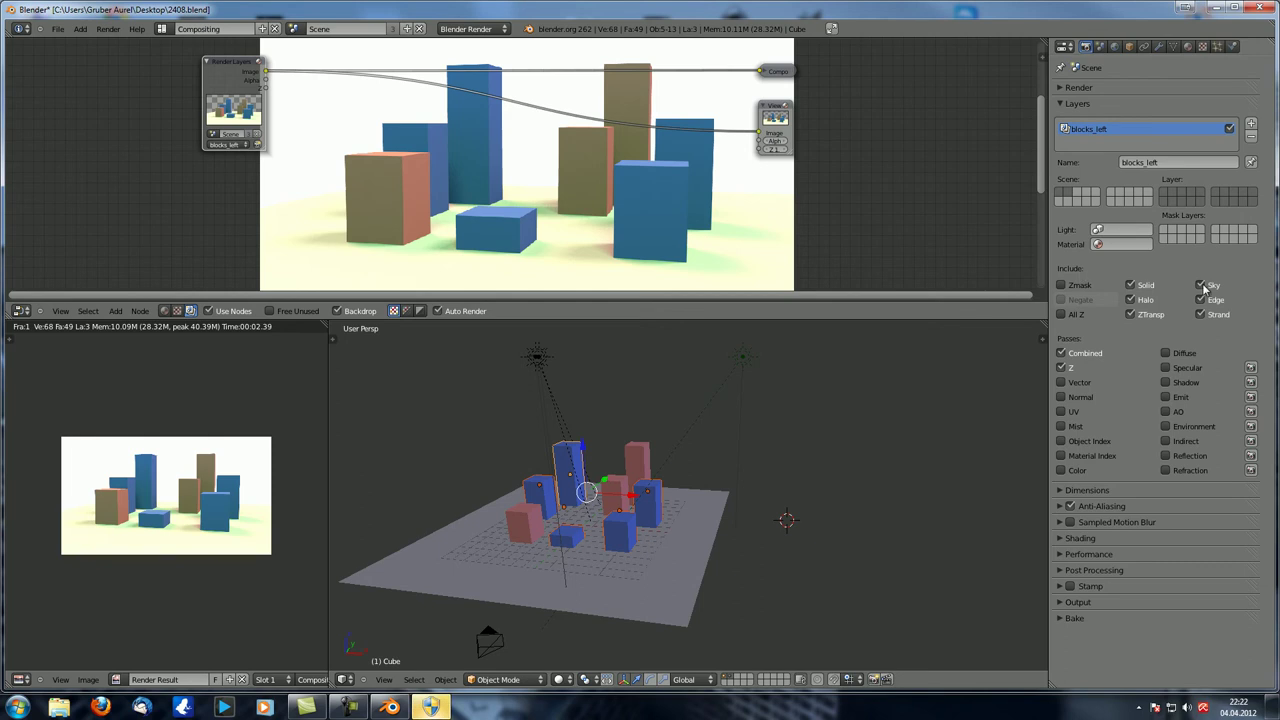
- Render the blocks_left render layer with Solid excluded, and render the scene again with Solid included
click(1142, 290)
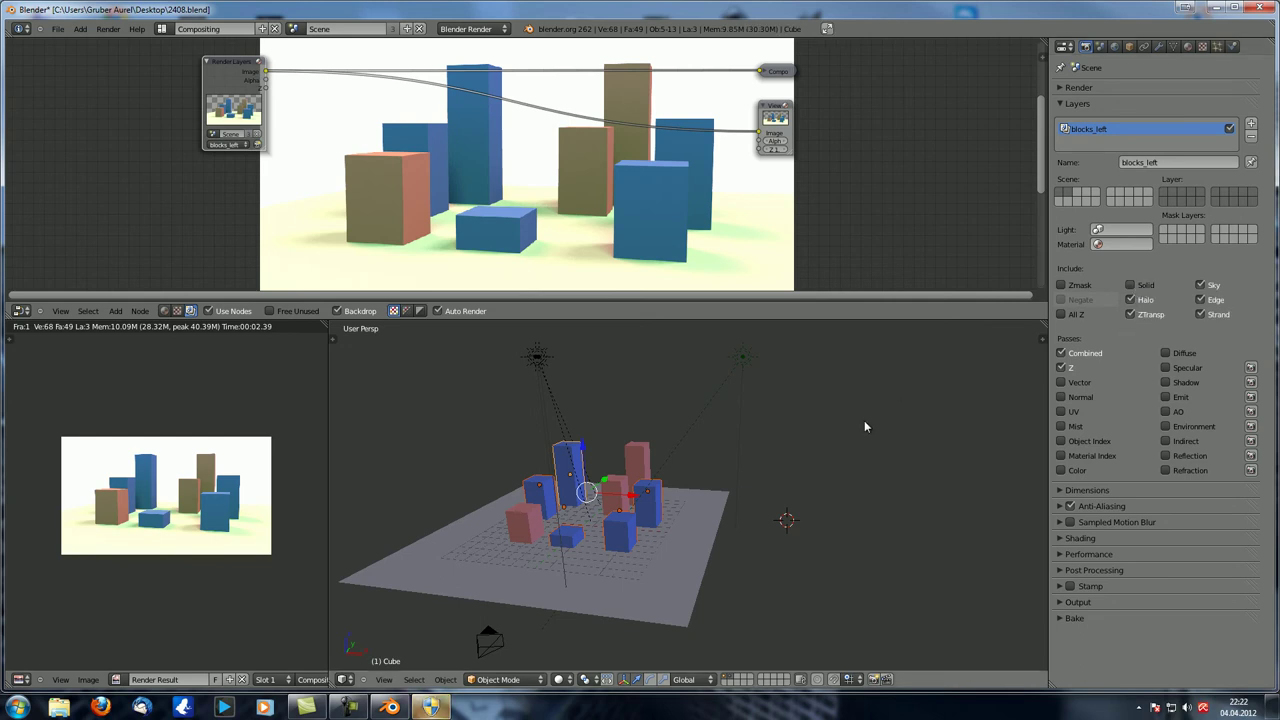
key(F12)
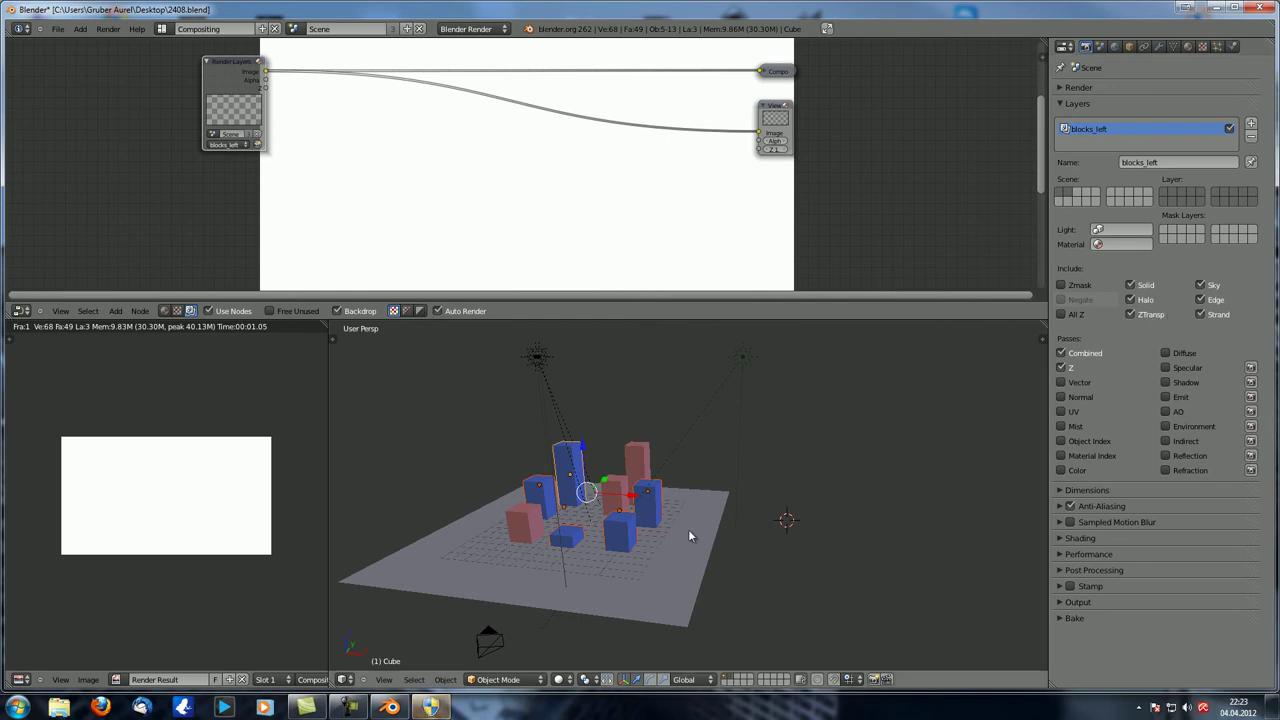
middle_drag(612, 527, 573, 524)
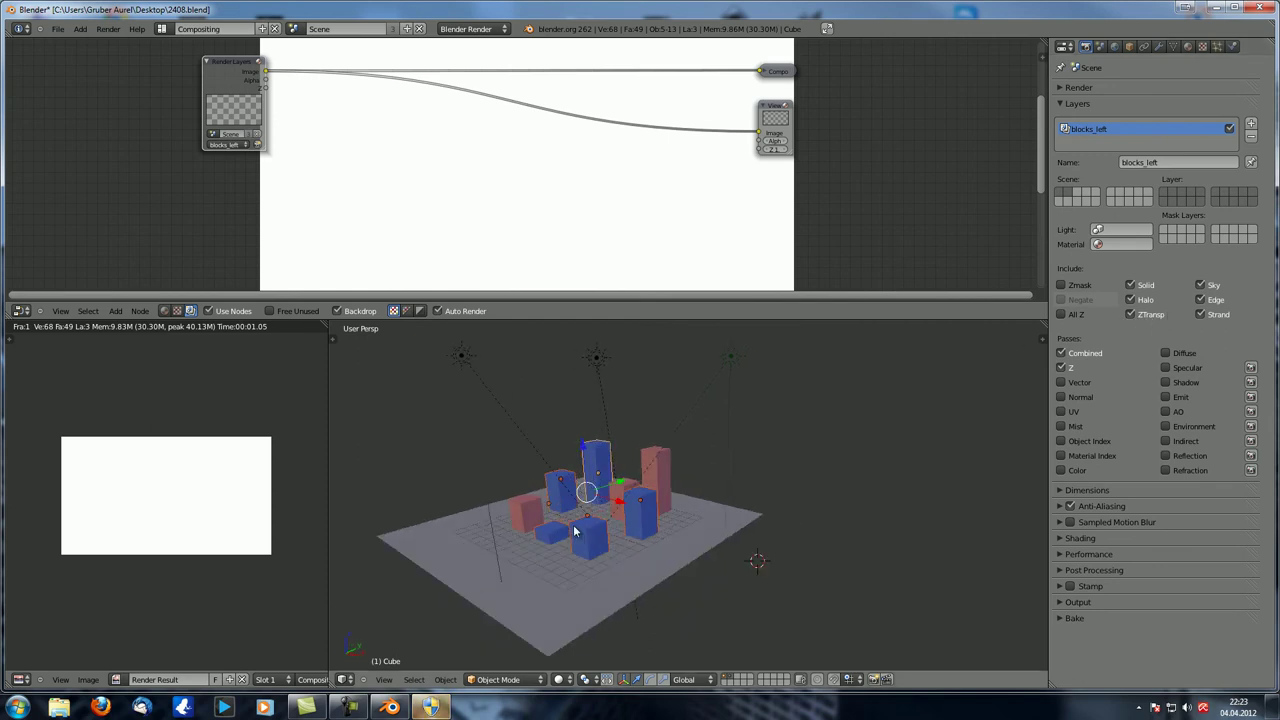
middle_drag(760, 560, 627, 568)
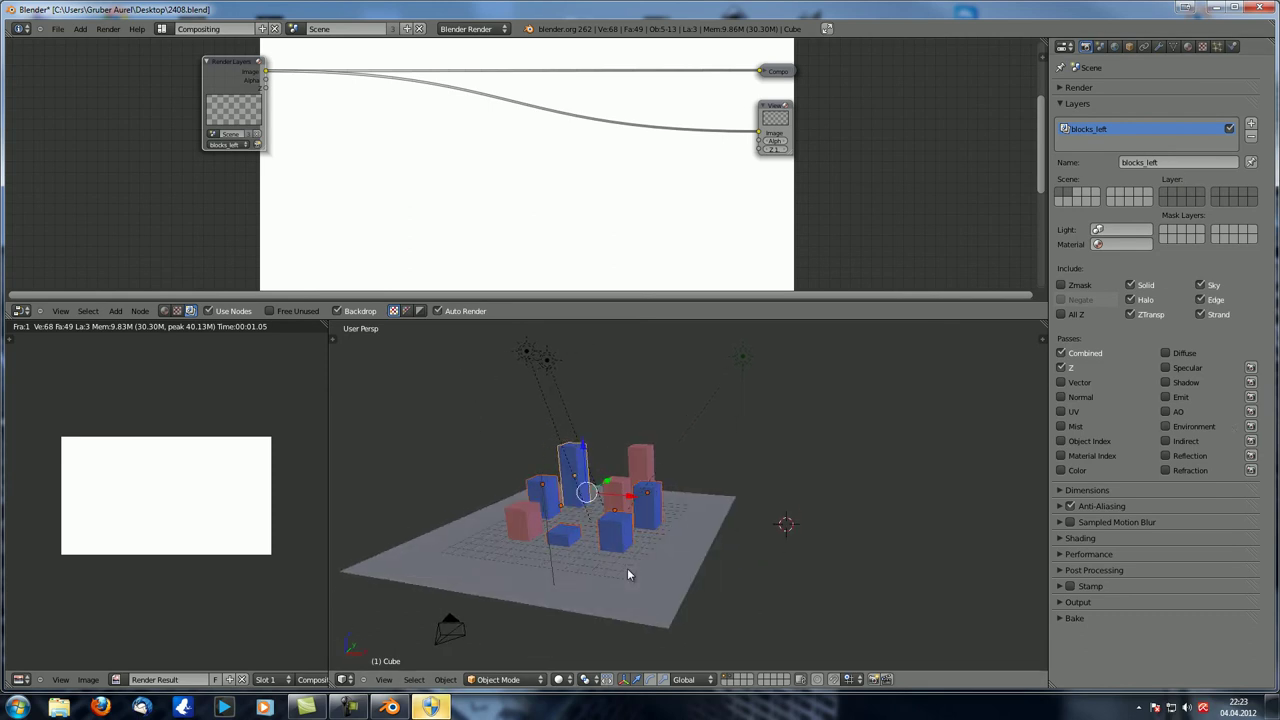
click(1187, 46)
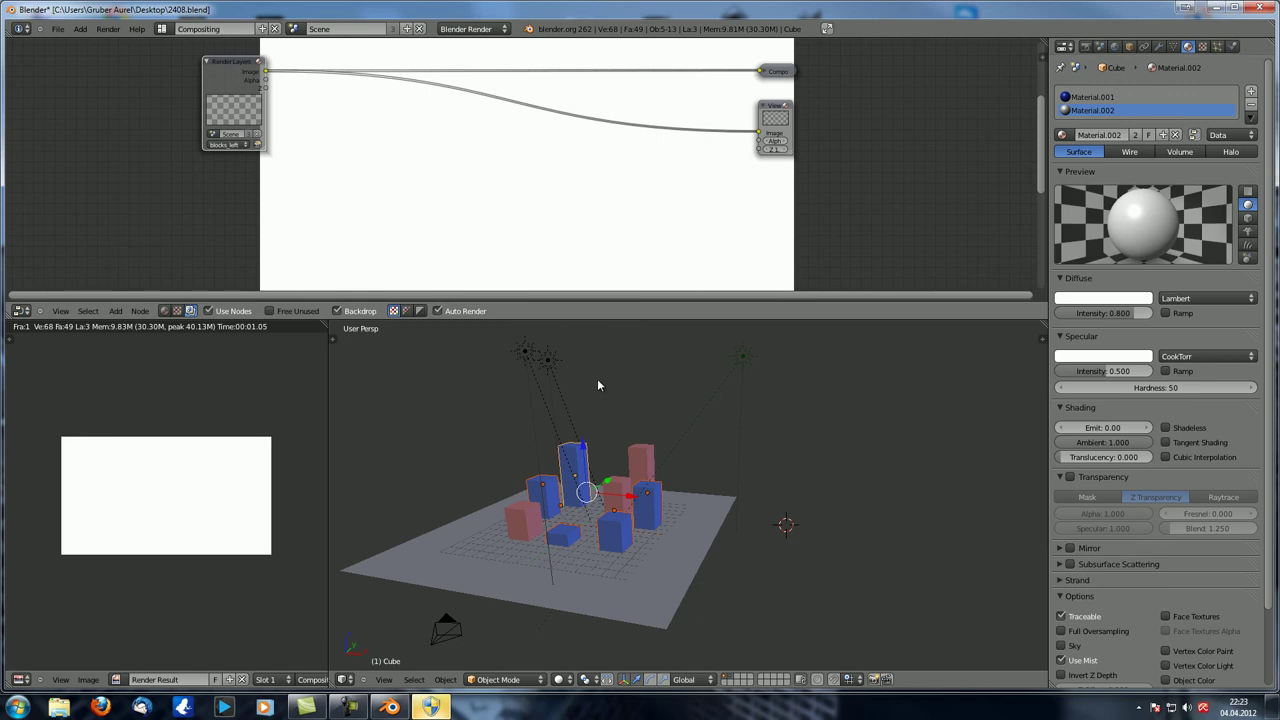
key(F12)
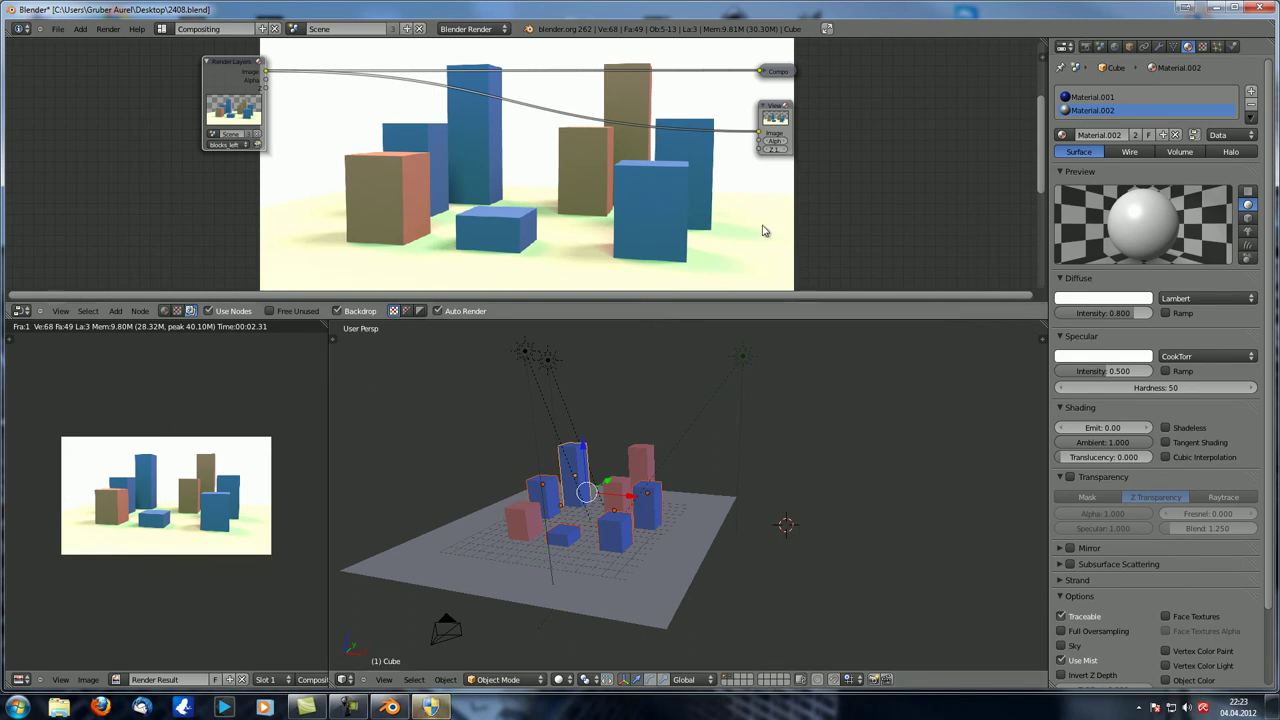
- Give the ground plane a new material with a dark grey diffuse colour of value about 0.124 and render the scene
right_click(548, 591)
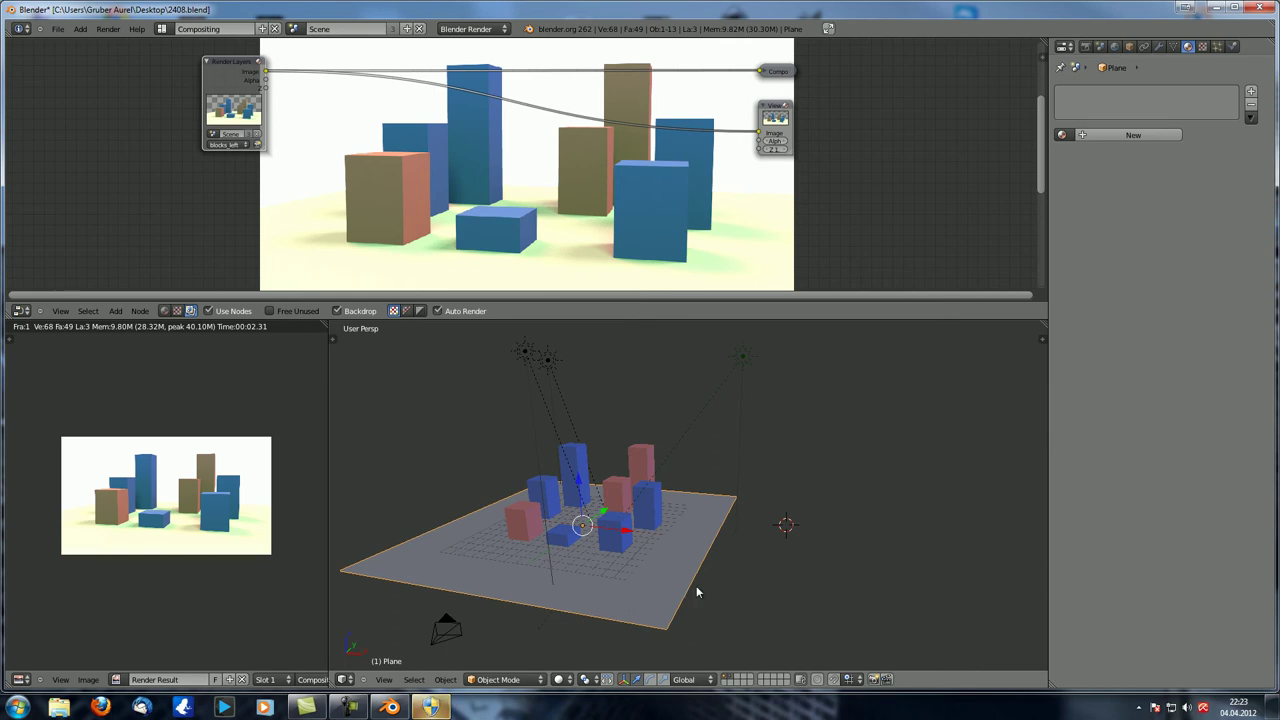
click(1148, 135)
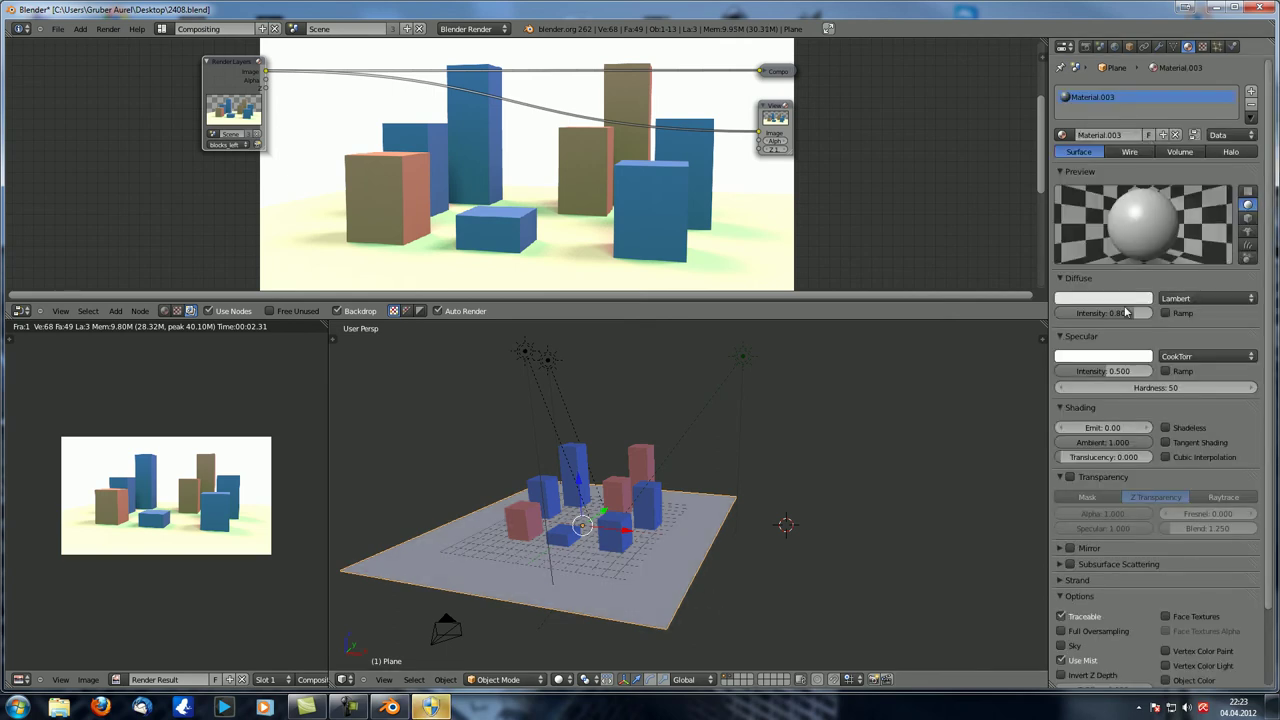
click(1126, 298)
click(1142, 180)
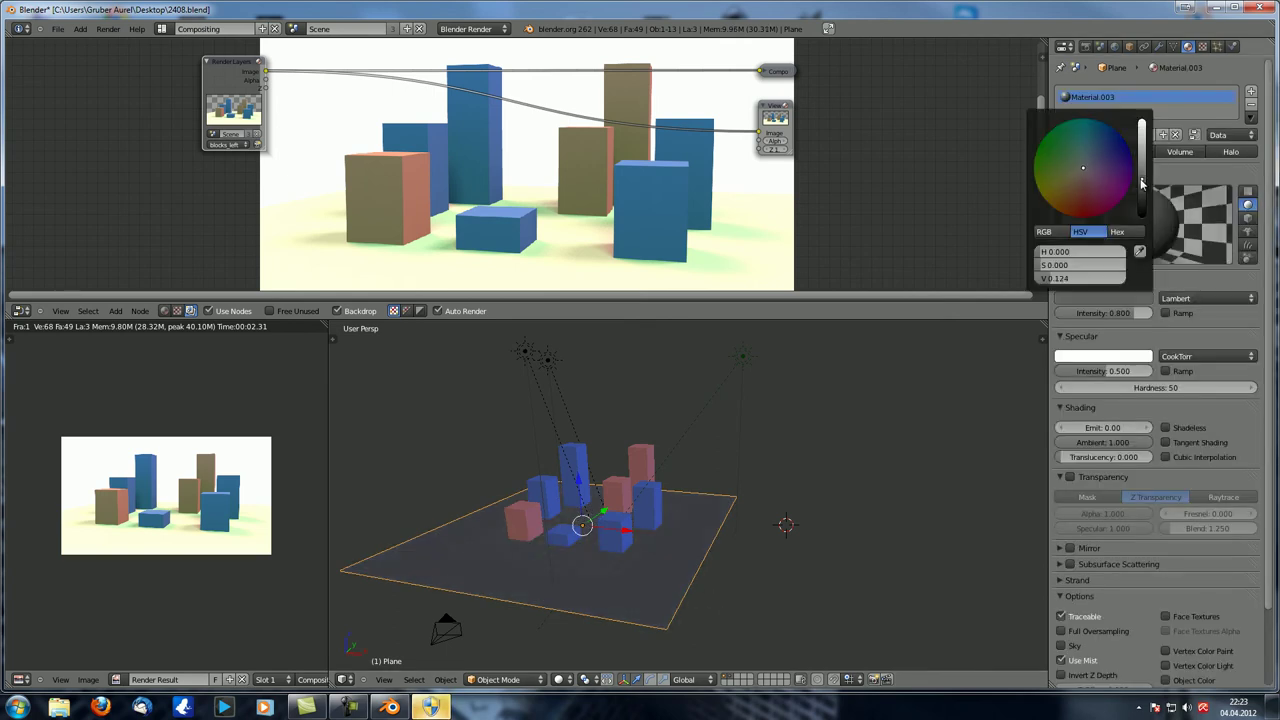
middle_drag(984, 364, 928, 408)
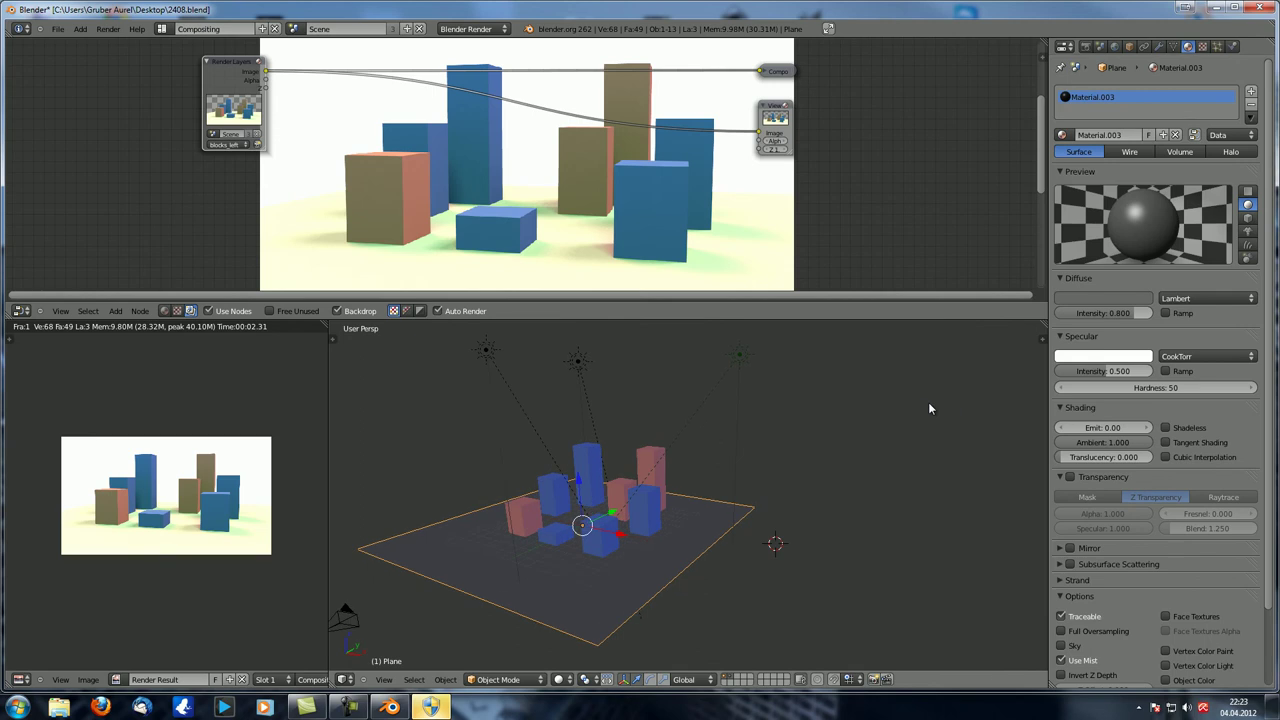
key(F12)
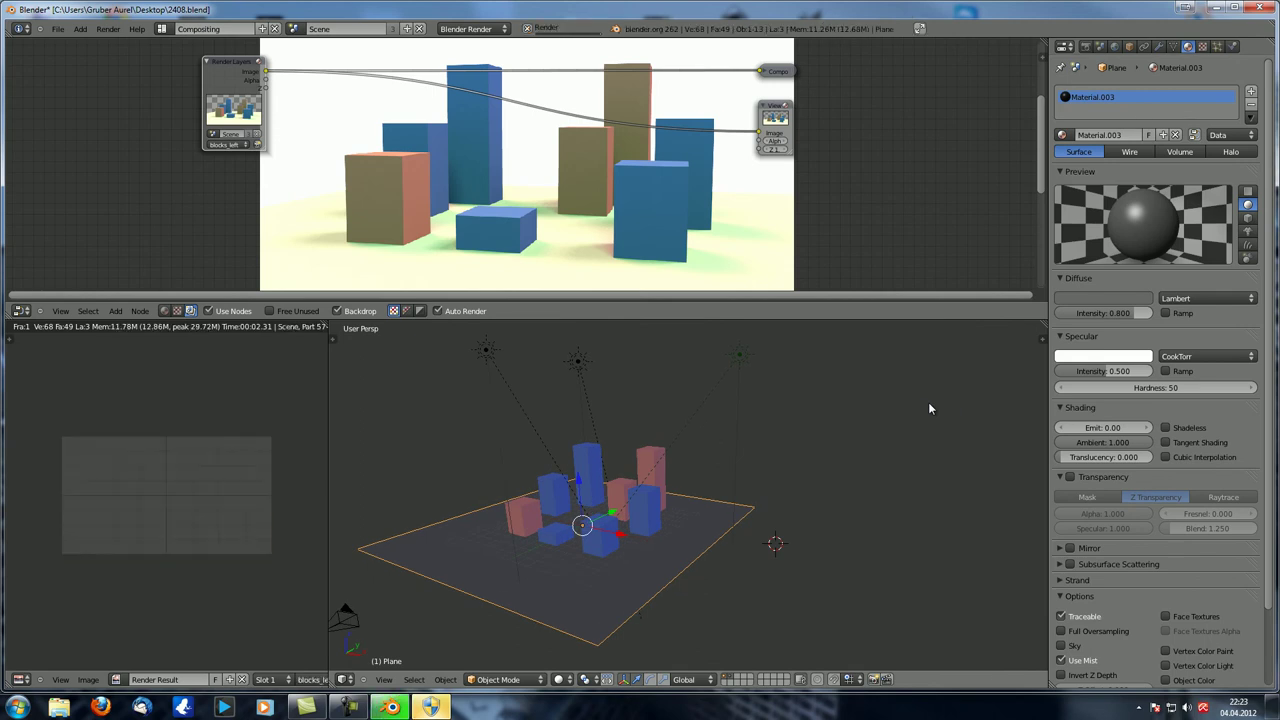
- Render the scene with Sky excluded from the blocks_left render layer, and include Sky again
middle_drag(398, 165, 408, 122)
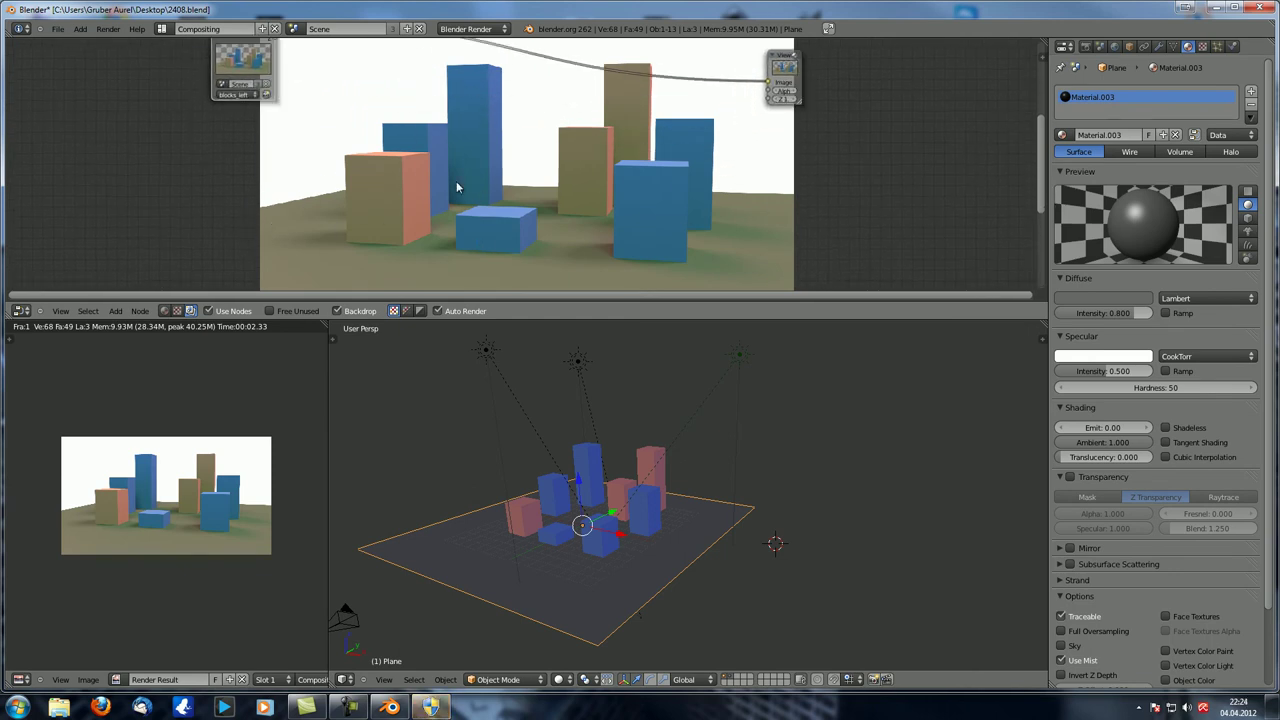
middle_drag(611, 206, 560, 143)
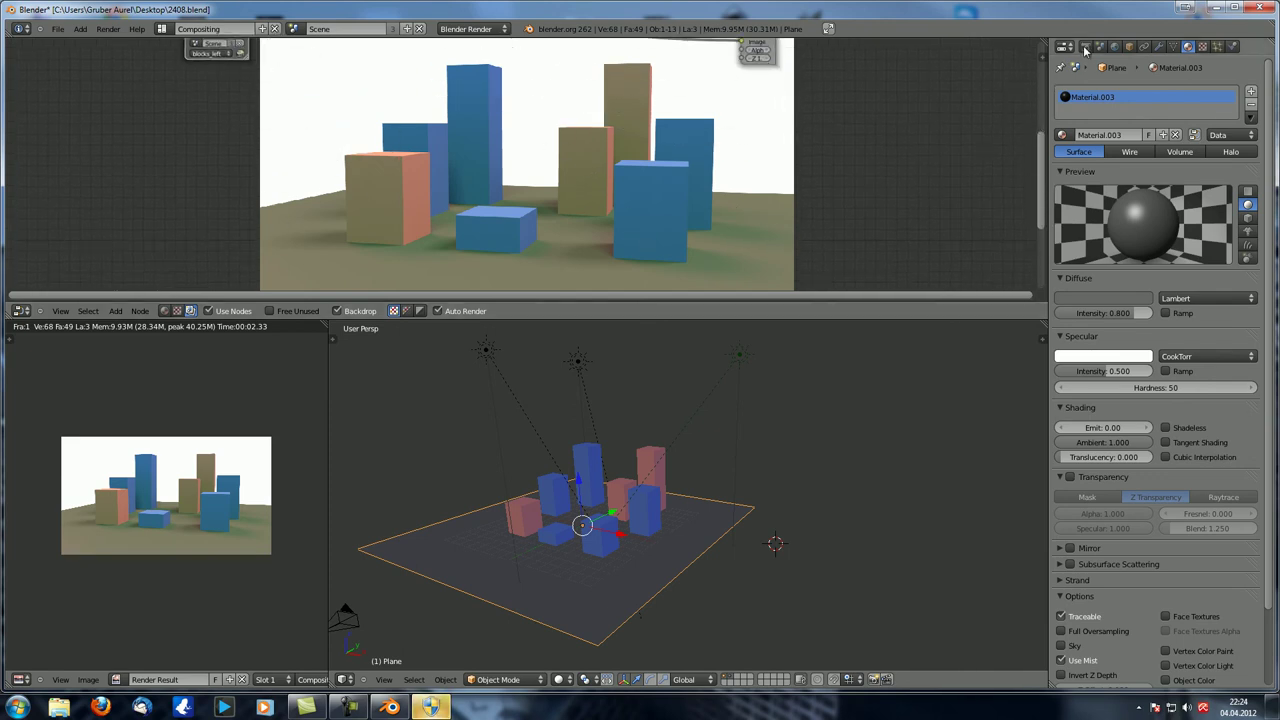
click(1114, 47)
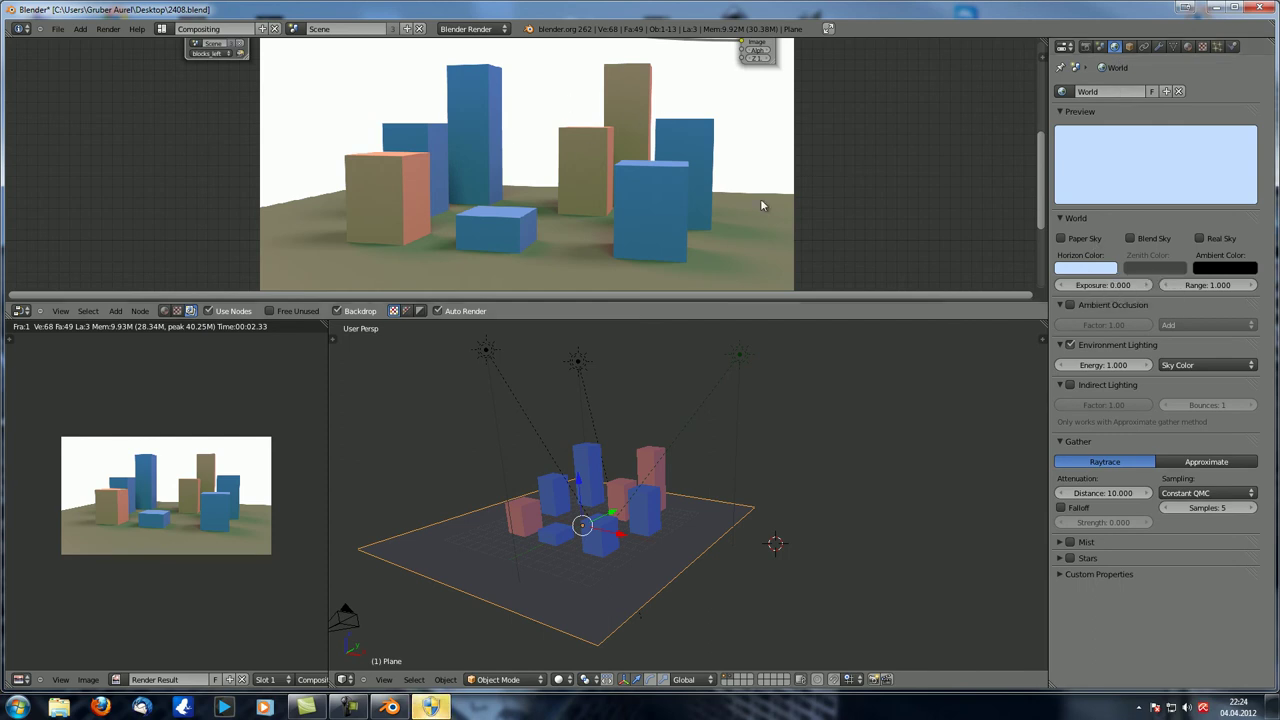
click(1086, 47)
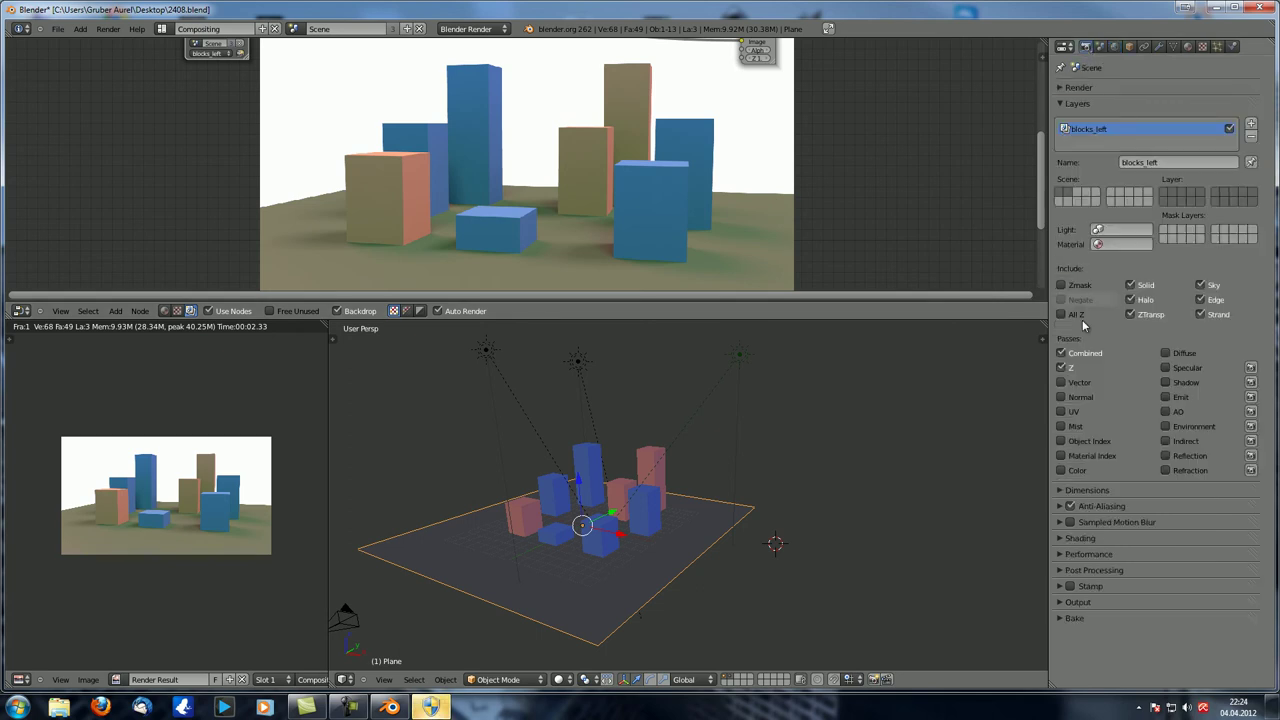
middle_drag(618, 380, 619, 397)
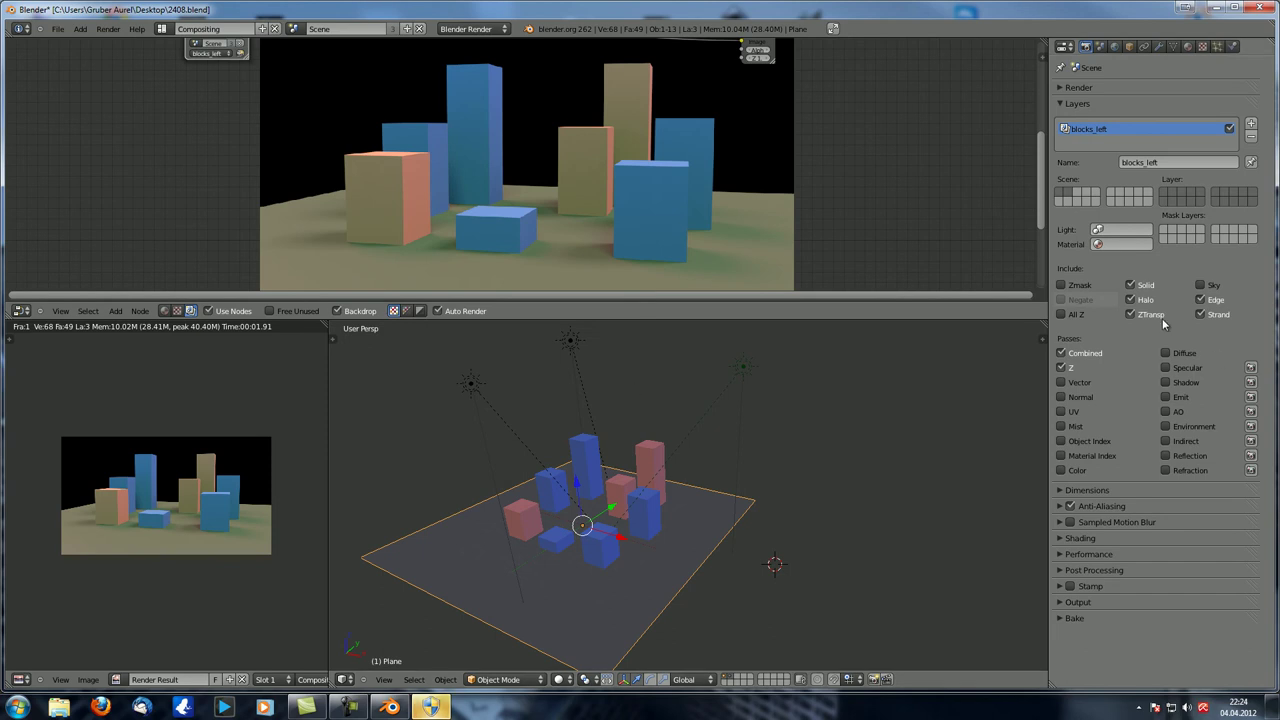
click(1208, 286)
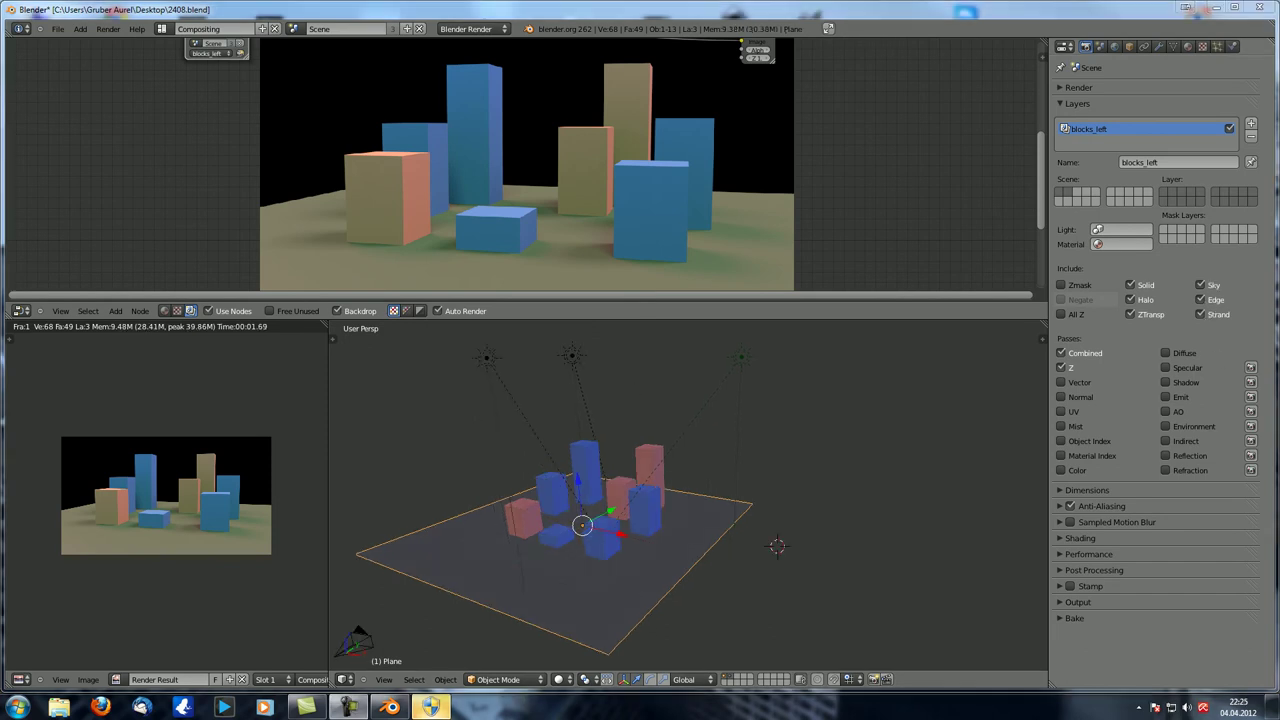
- Enable the Edge option in the scene's post-processing settings and render the scene
click(1201, 300)
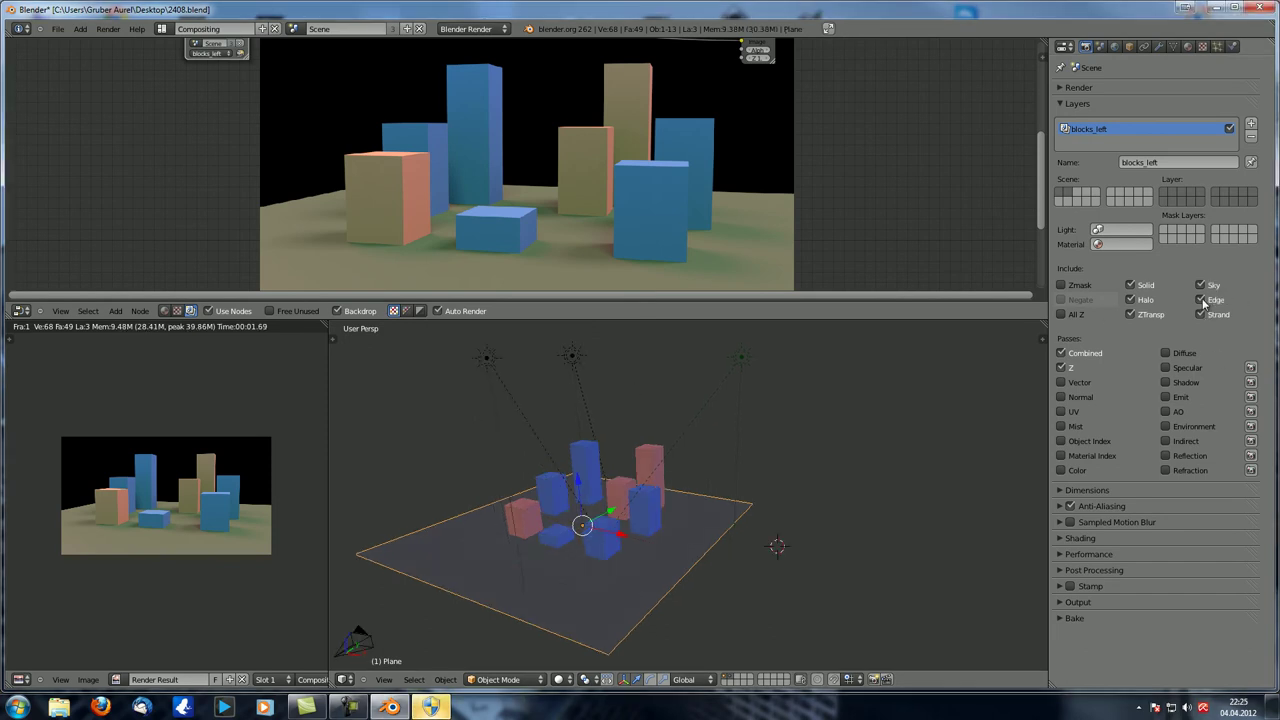
click(1201, 300)
click(1062, 556)
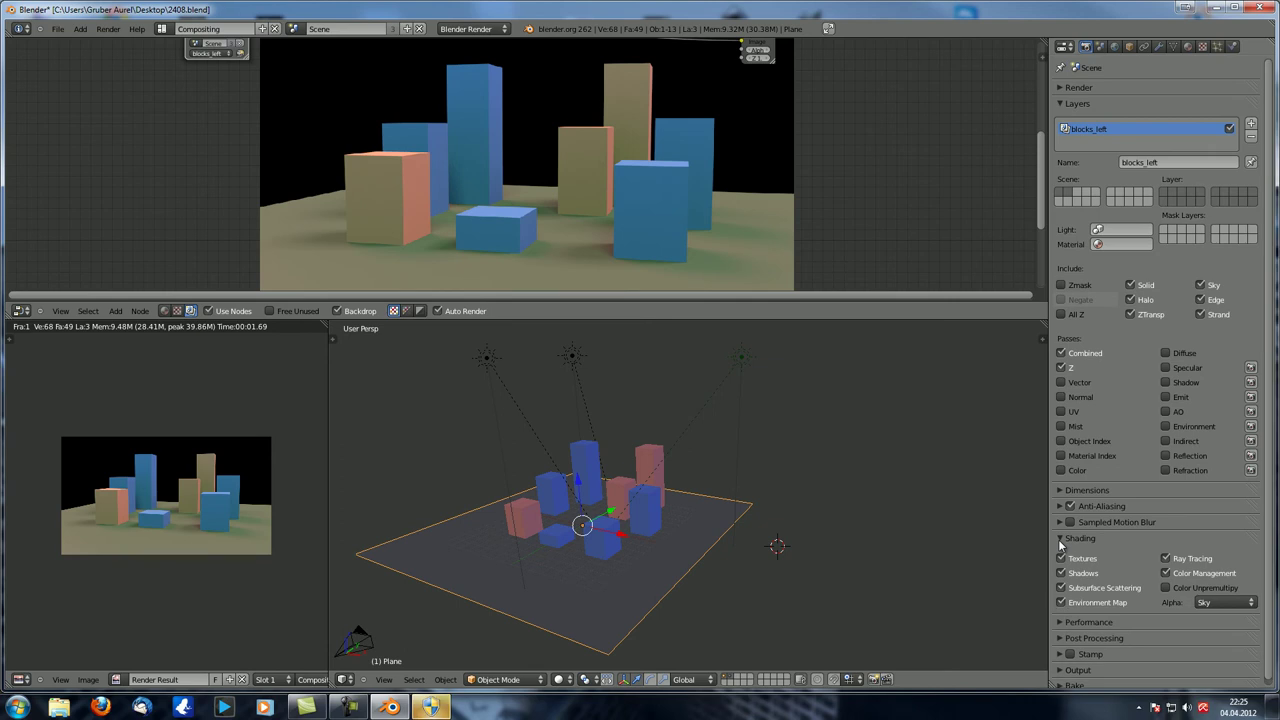
click(1062, 556)
click(1062, 571)
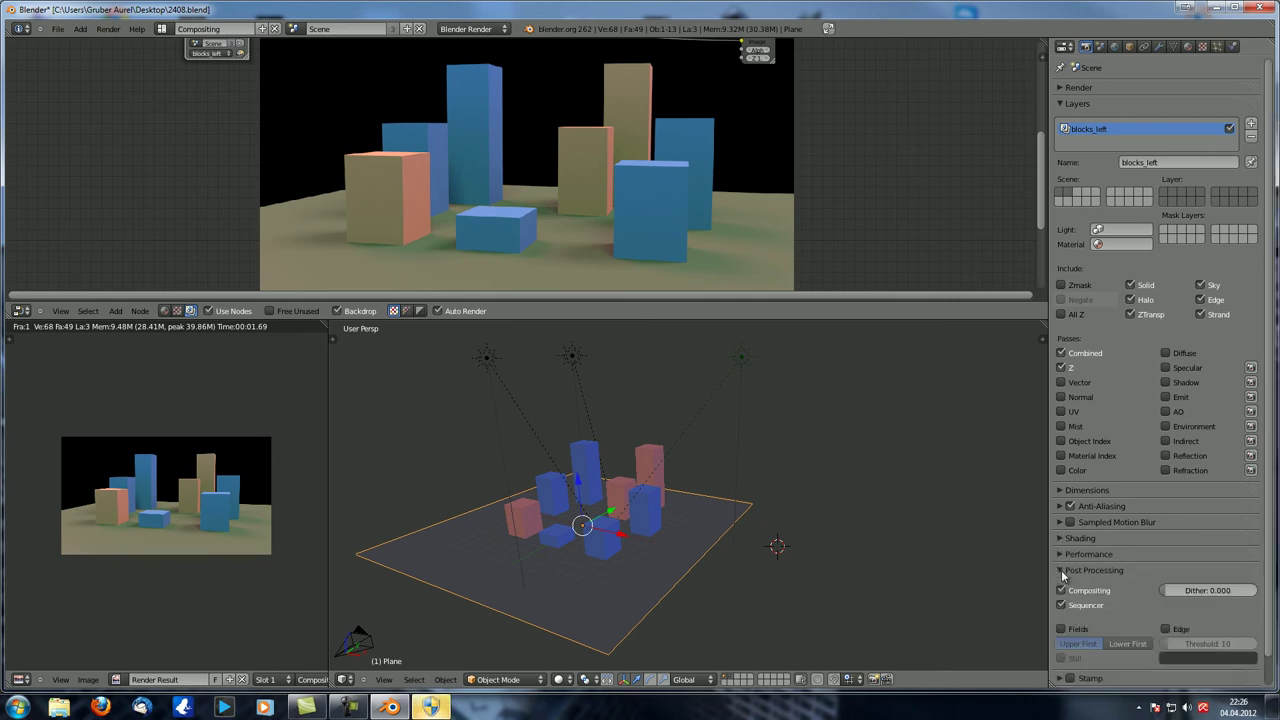
click(1165, 629)
middle_drag(651, 516, 657, 520)
key(F12)
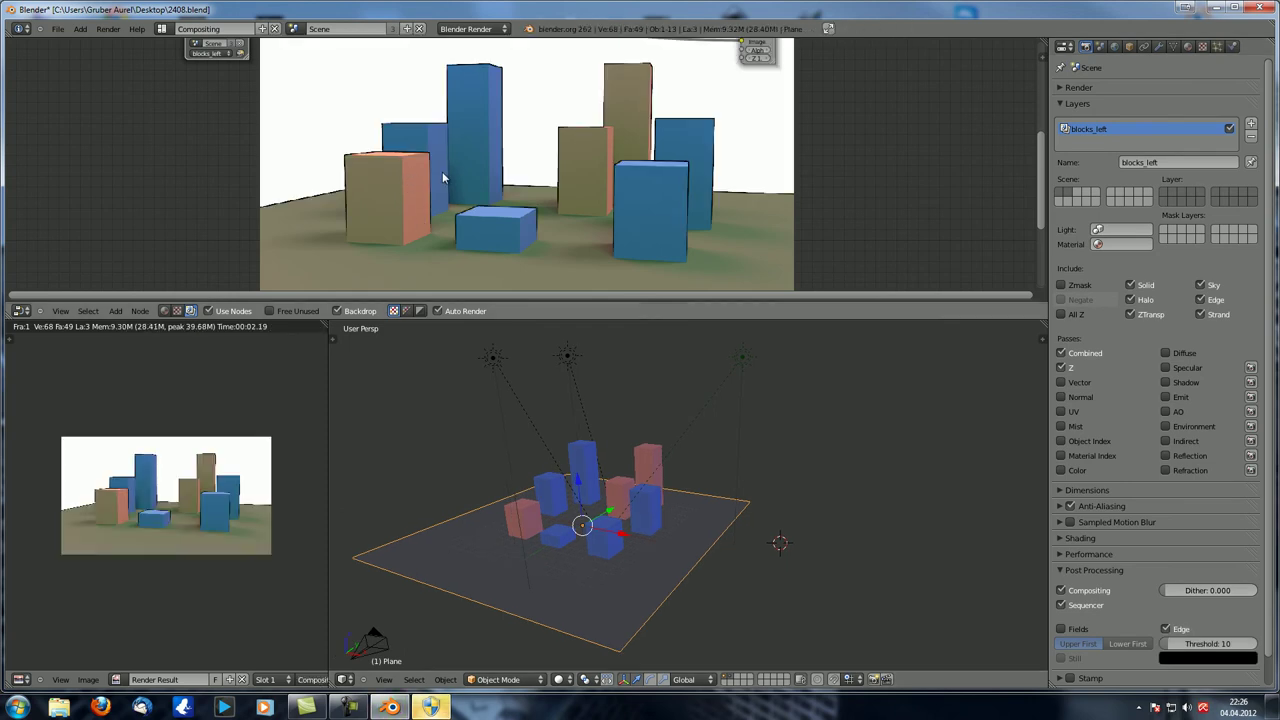
- Exclude Edge from the blocks_left render layer and render the scene
scroll(500, 214, up, 2)
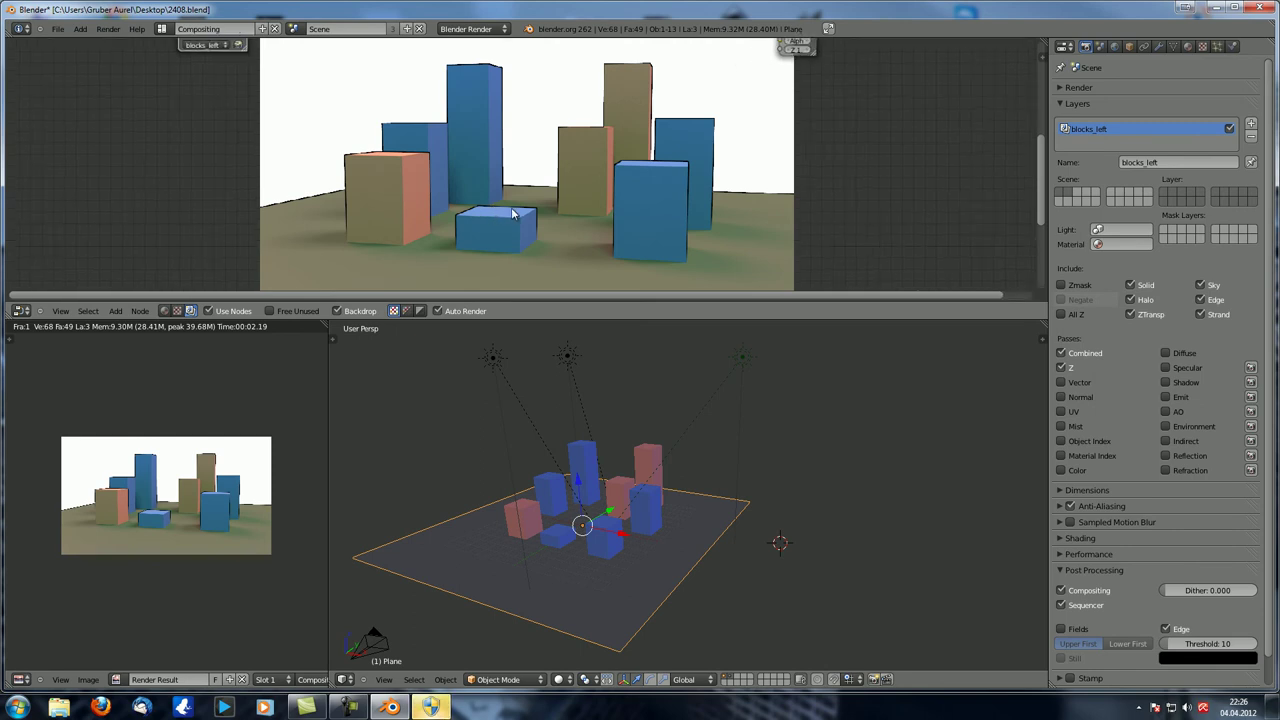
key(alt+v)
key(alt+v)
key(v)
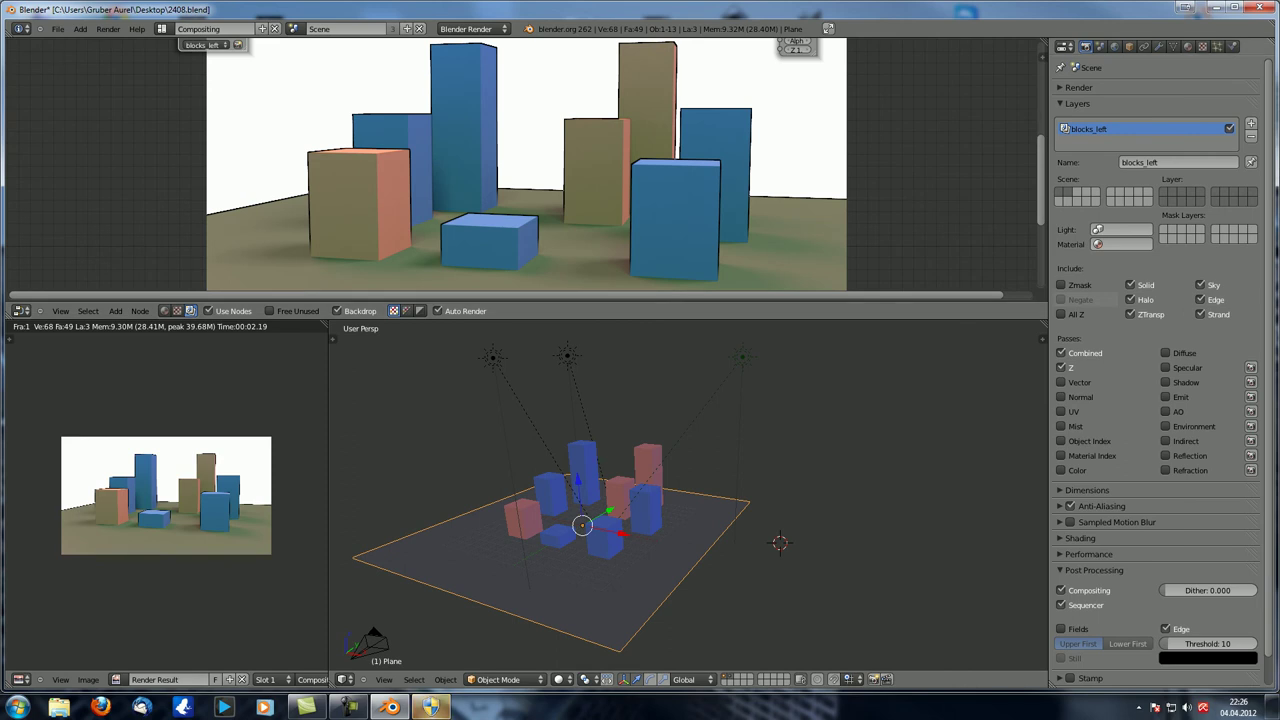
key(F12)
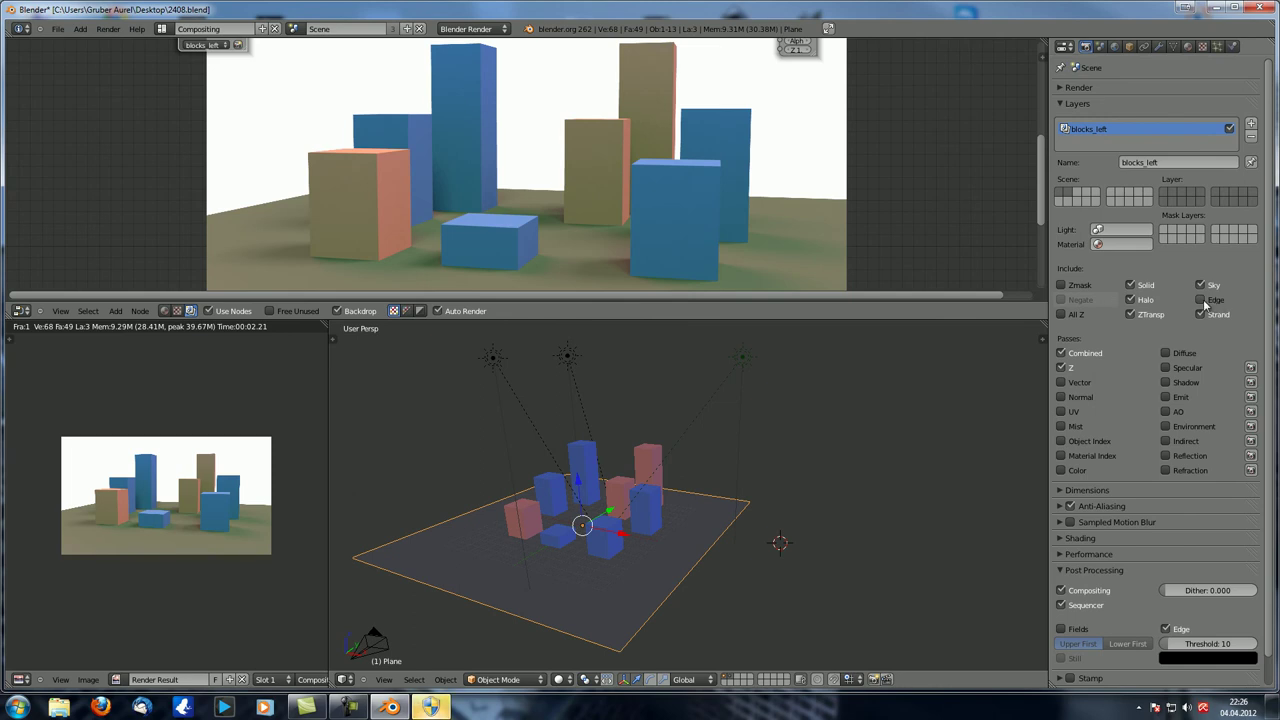
- Add and remove a second render layer, and include Edge in the blocks_left render layer again
click(1251, 123)
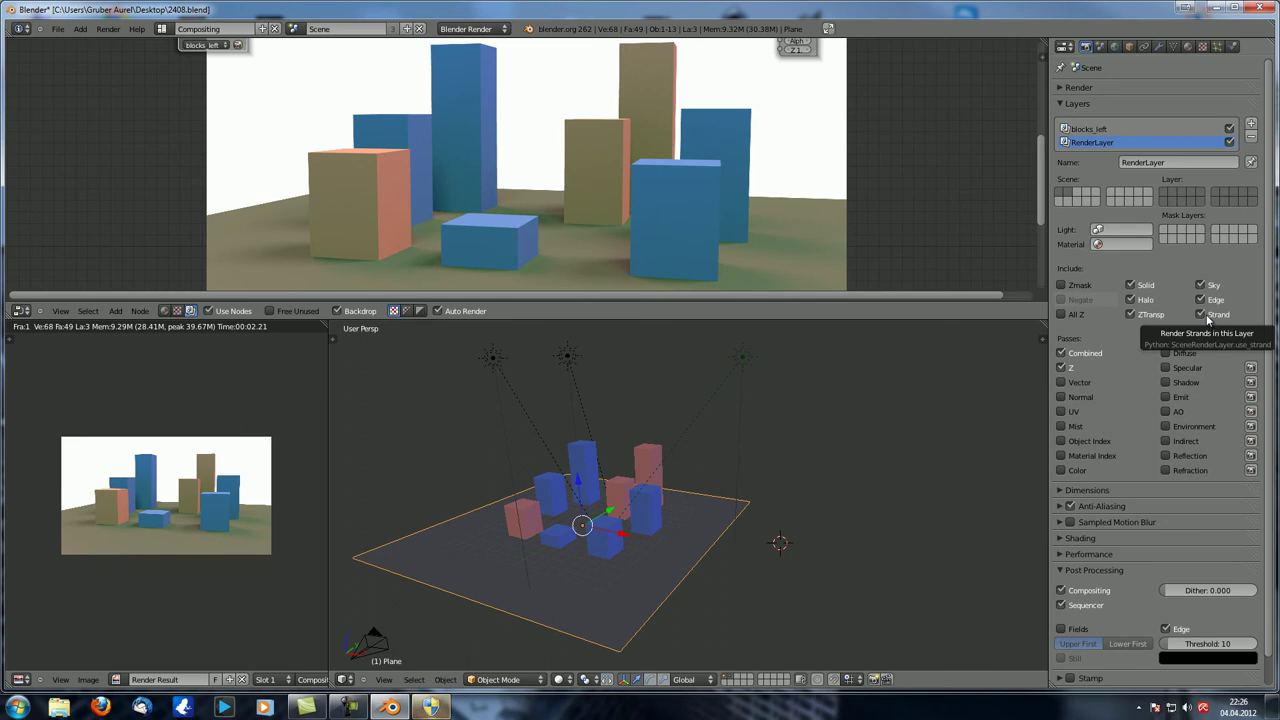
click(1251, 136)
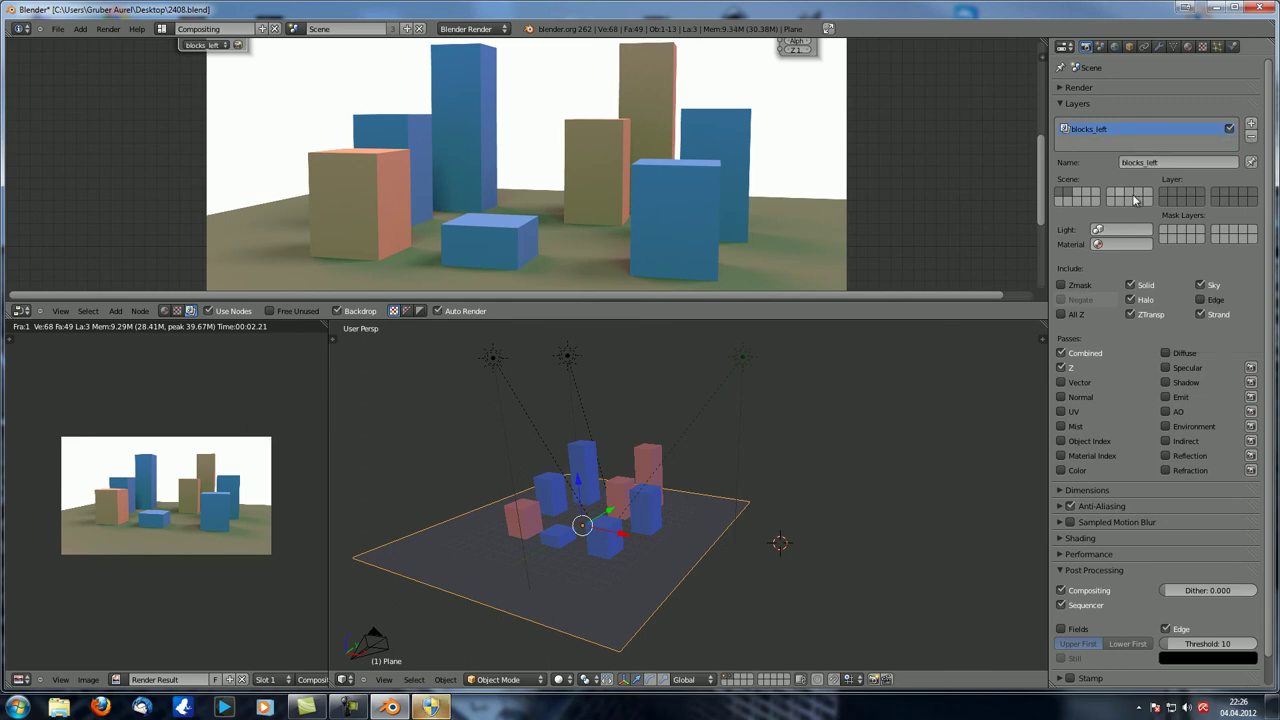
click(1199, 300)
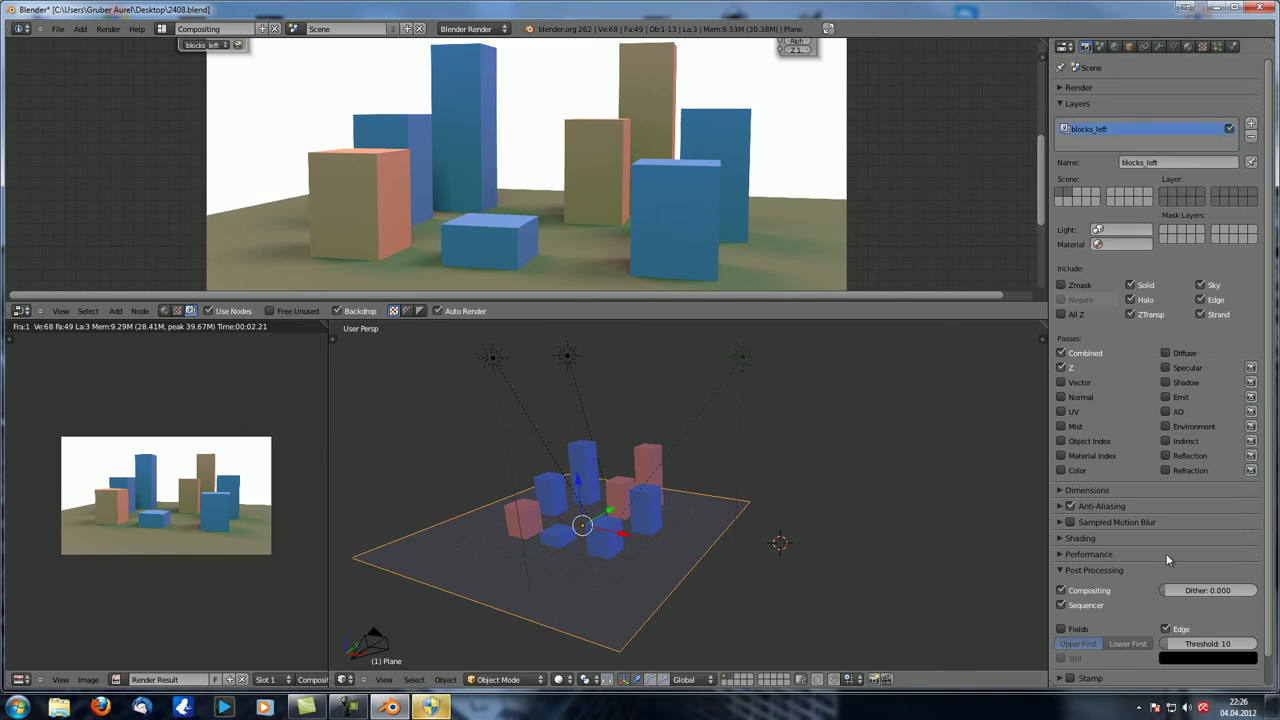
click(1062, 571)
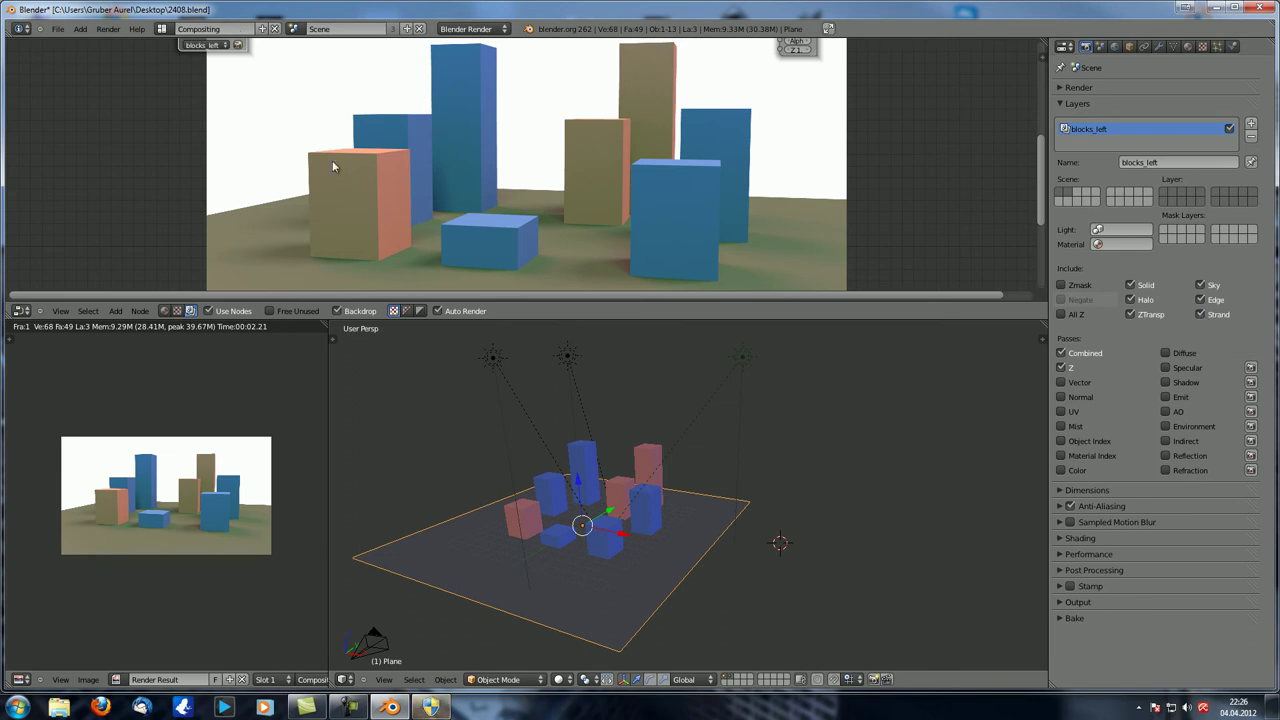
- Add a particle system of type Hair to the ground plane and render the scene
middle_drag(622, 561, 741, 539)
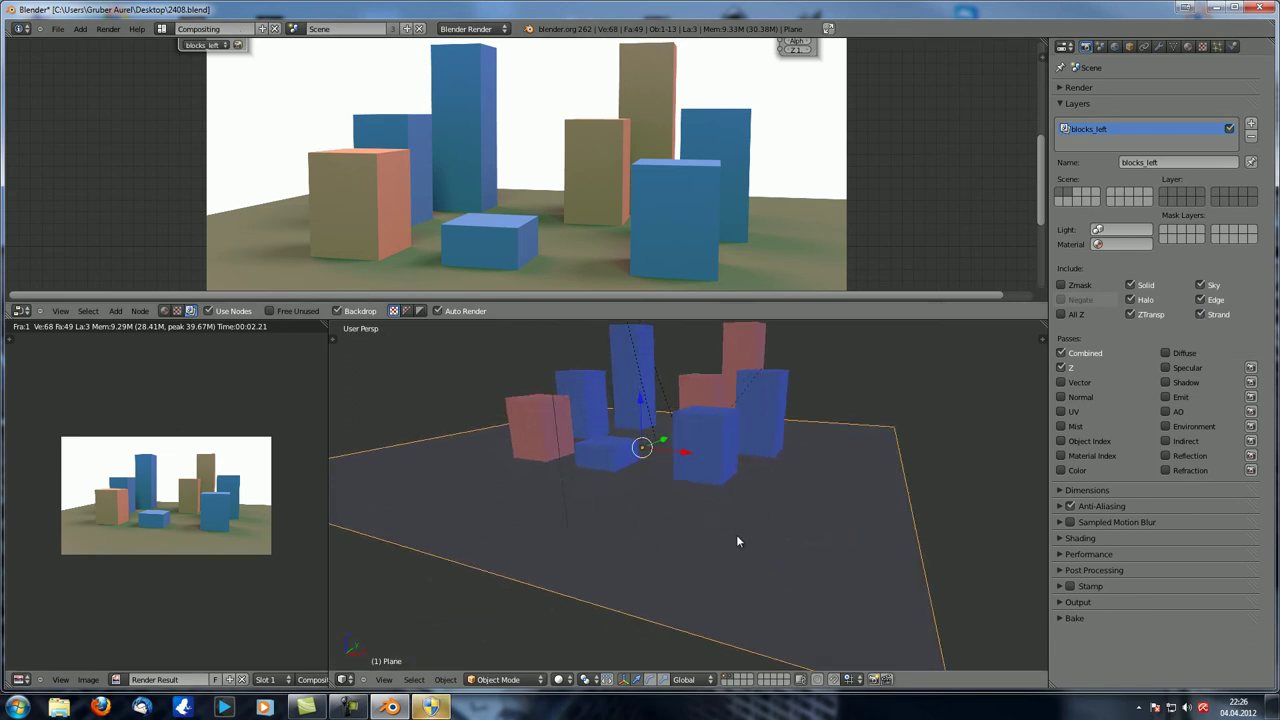
click(1216, 46)
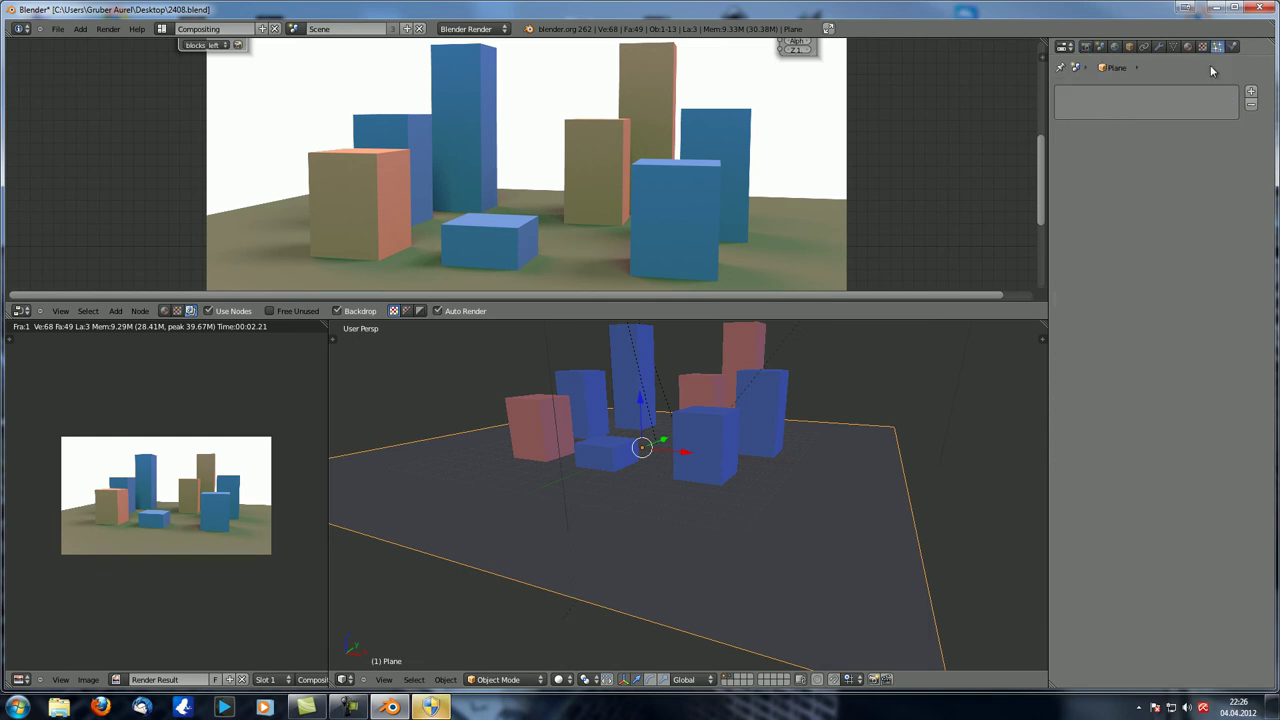
click(1251, 93)
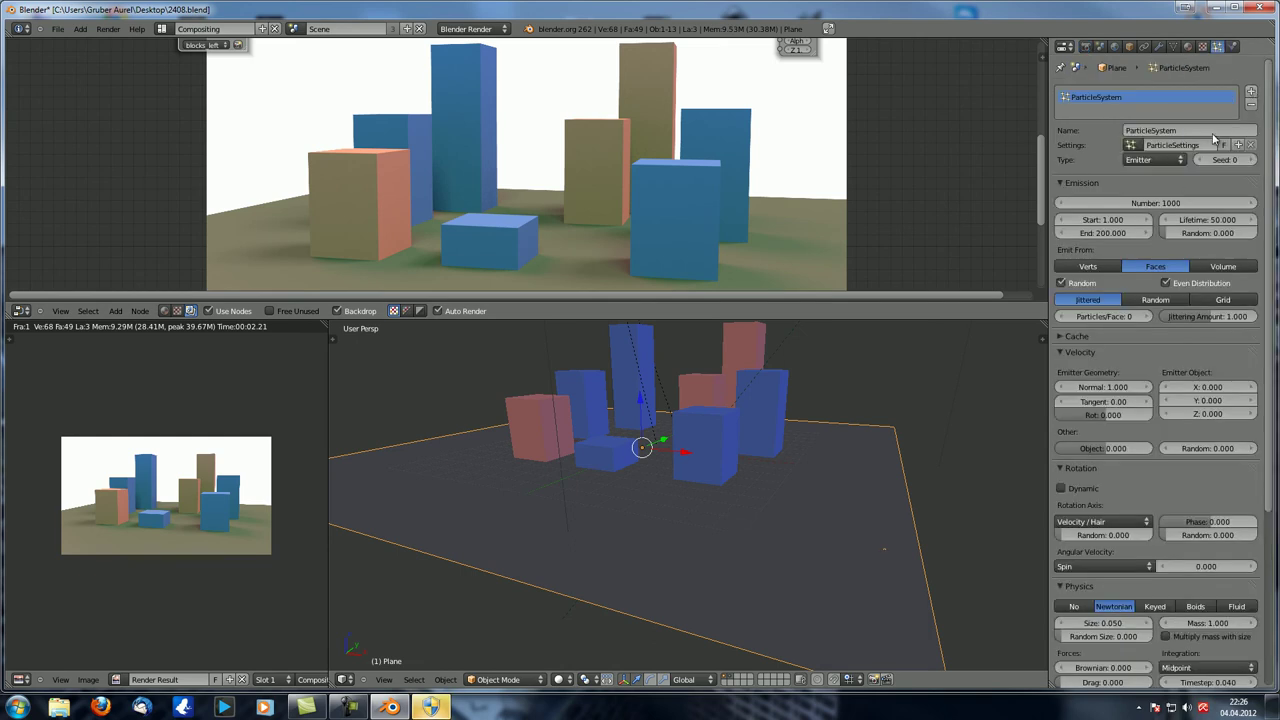
click(1147, 160)
click(1140, 132)
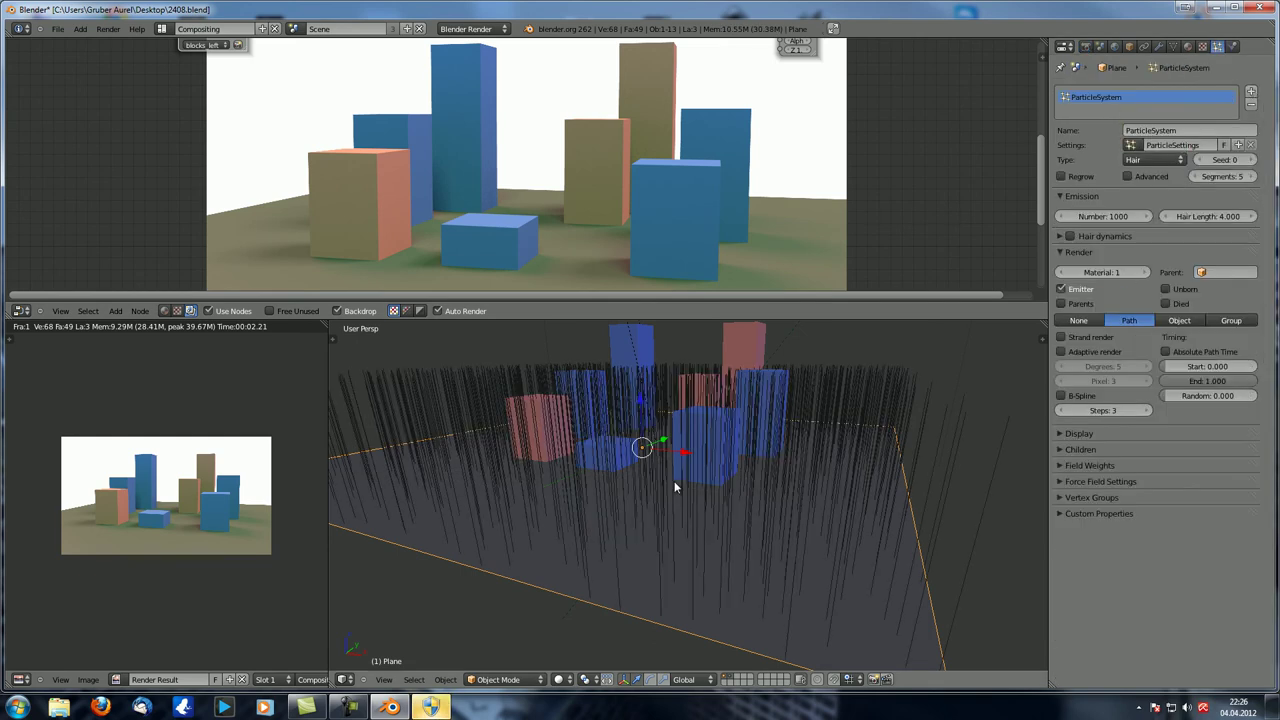
middle_drag(658, 475, 658, 494)
key(F12)
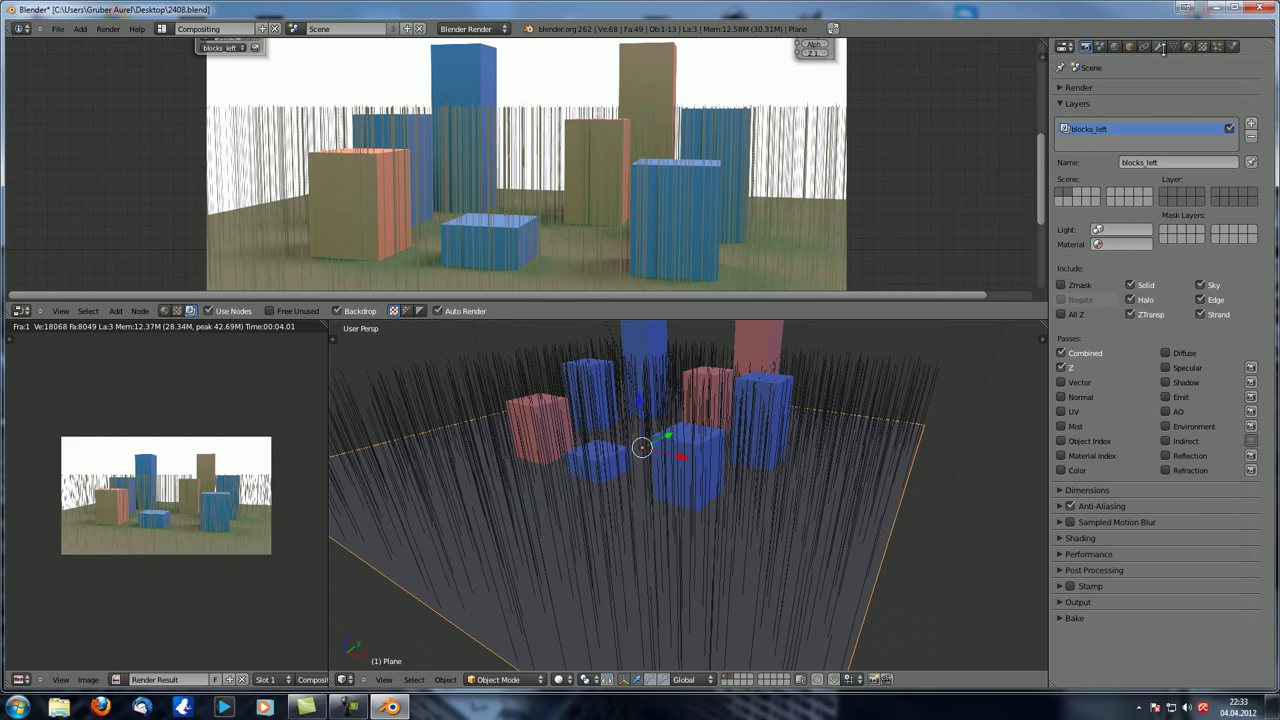
- Enable Strand render in the Render settings of the ground plane's hair particle system
click(1218, 47)
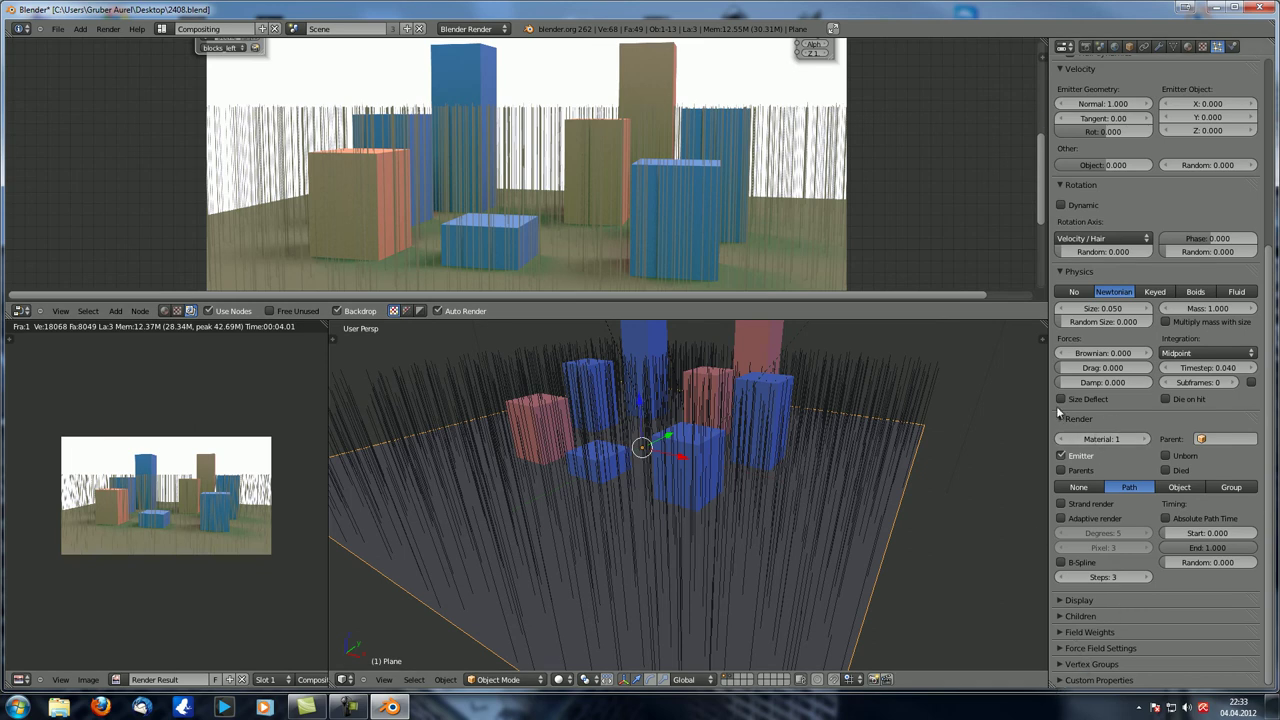
click(1065, 271)
click(1066, 184)
click(1063, 74)
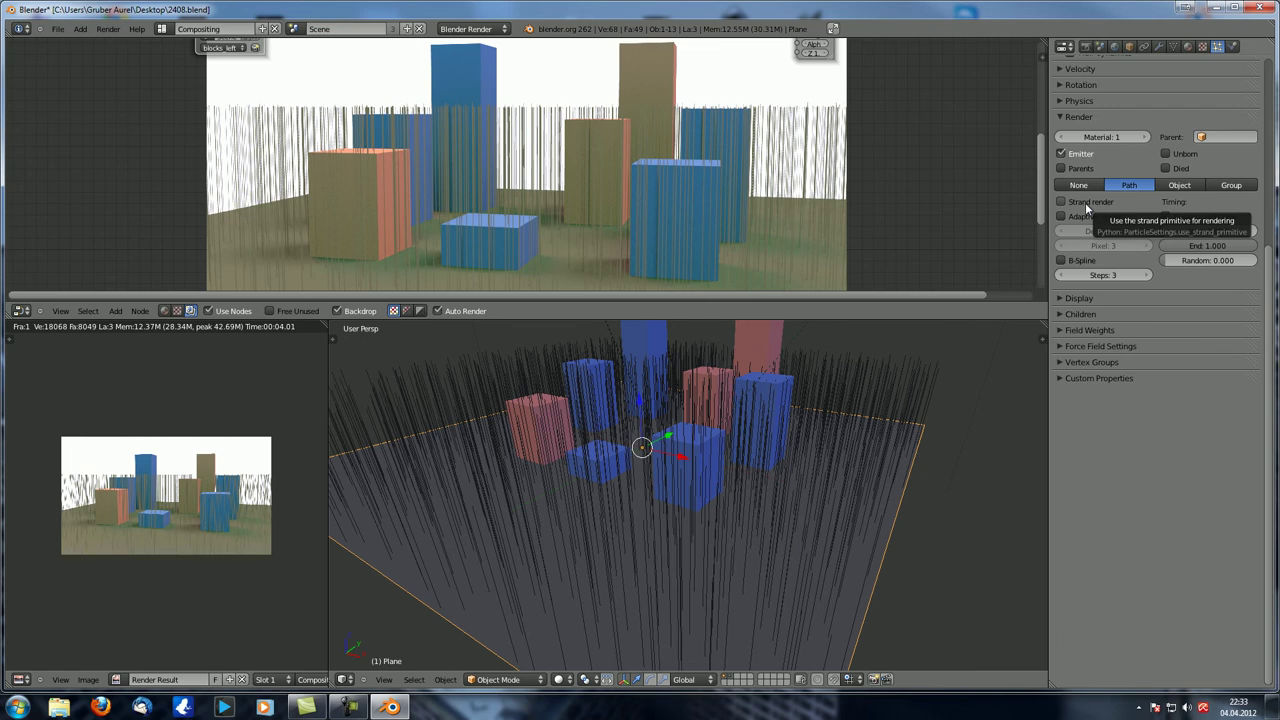
click(1084, 204)
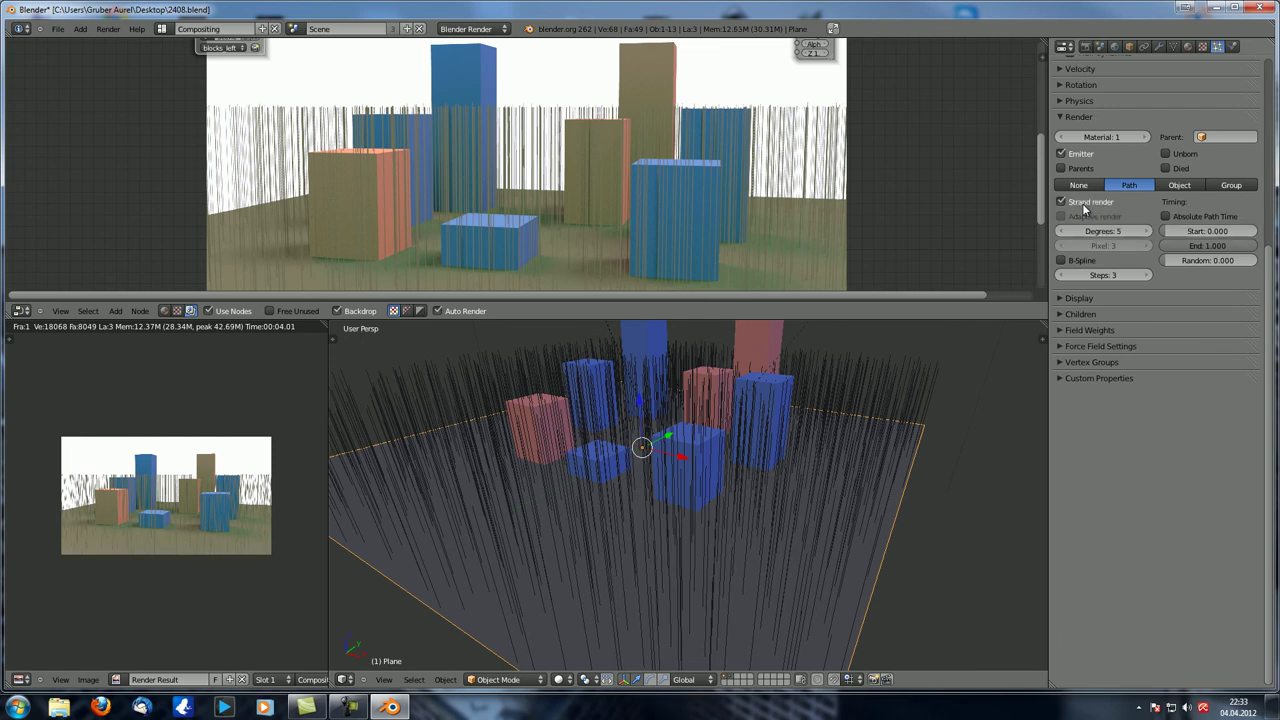
- Render the scene with the strand hair, and render it again with Strand excluded from the blocks_left render layer
click(1085, 46)
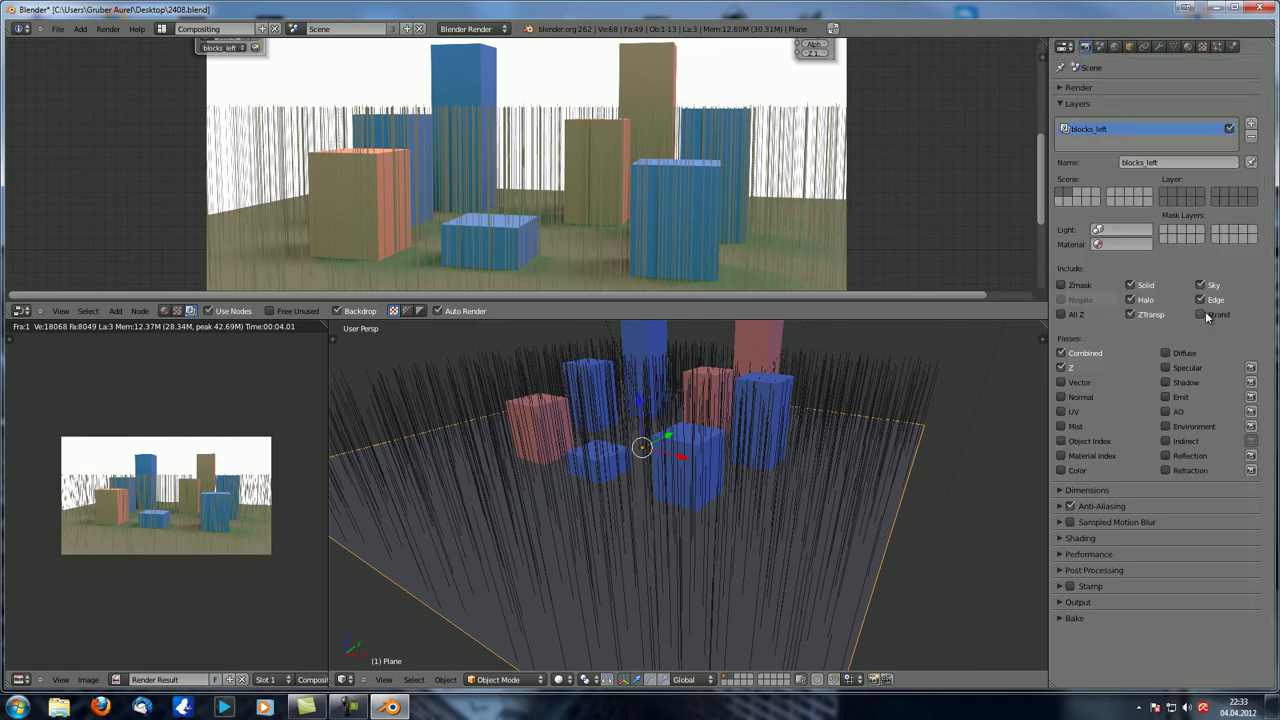
key(F12)
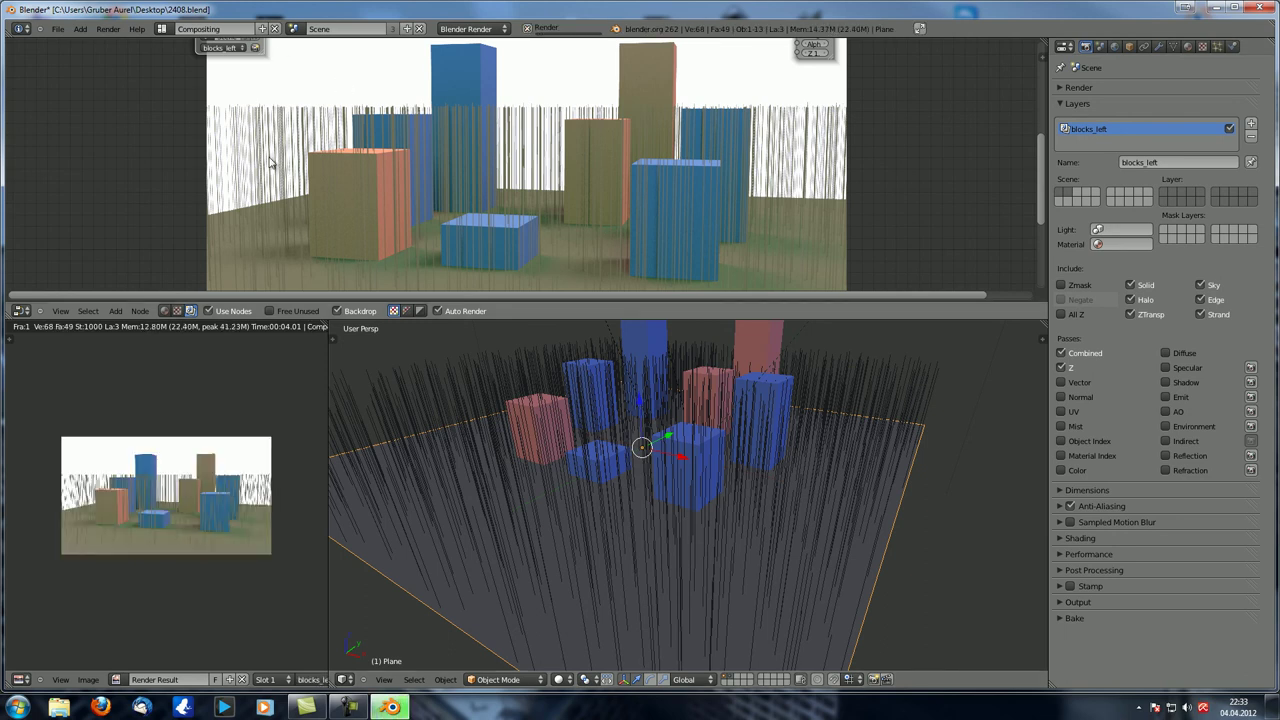
click(1200, 314)
key(F12)
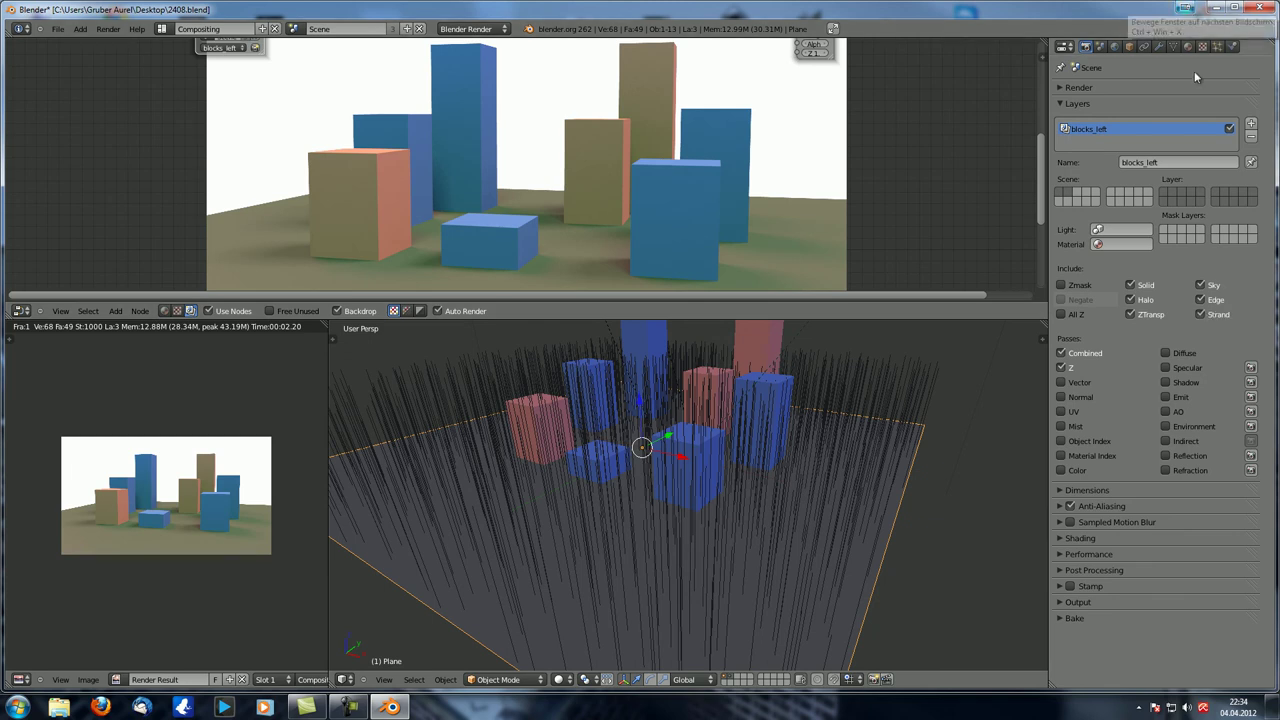
- Remove the hair particle system from the ground plane and return to the render layer settings
click(1218, 47)
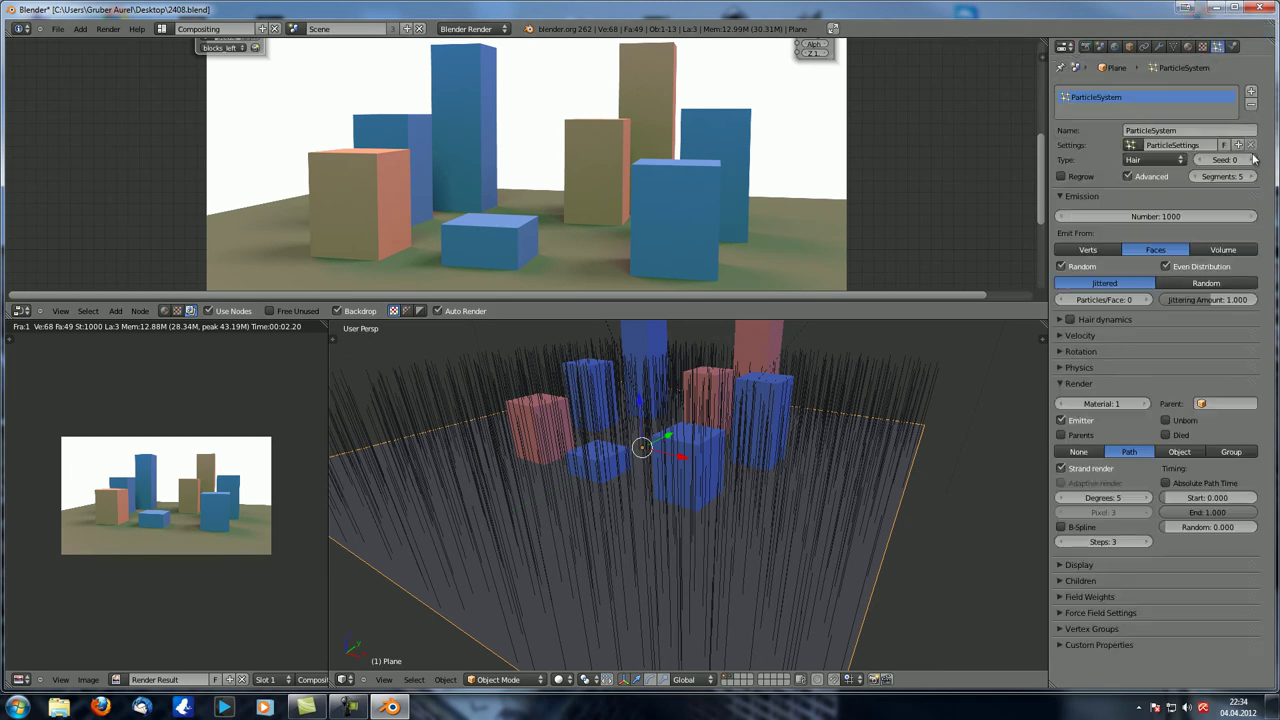
click(1251, 104)
click(1086, 50)
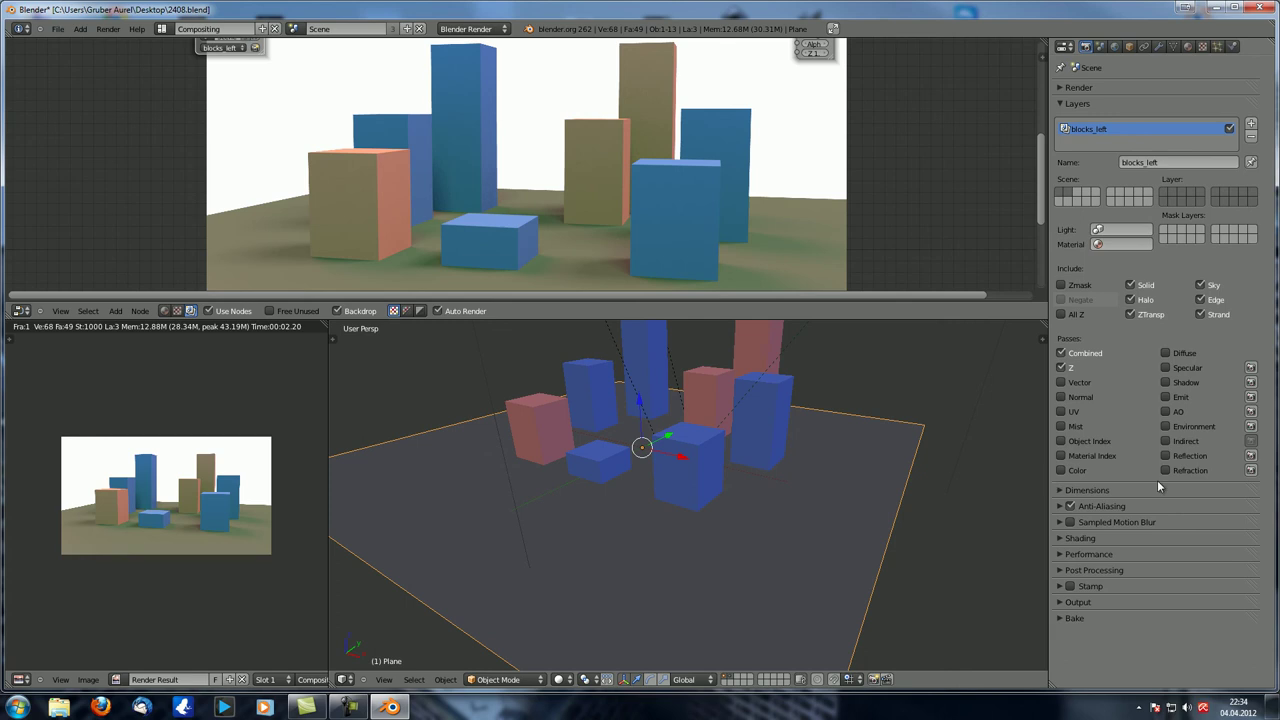
- Disable and re-enable the Z pass of blocks_left to demonstrate the matching output on the Render Layers node
scroll(288, 87, down, 1)
middle_drag(288, 87, 372, 155)
scroll(362, 188, up, 2)
middle_drag(322, 91, 292, 90)
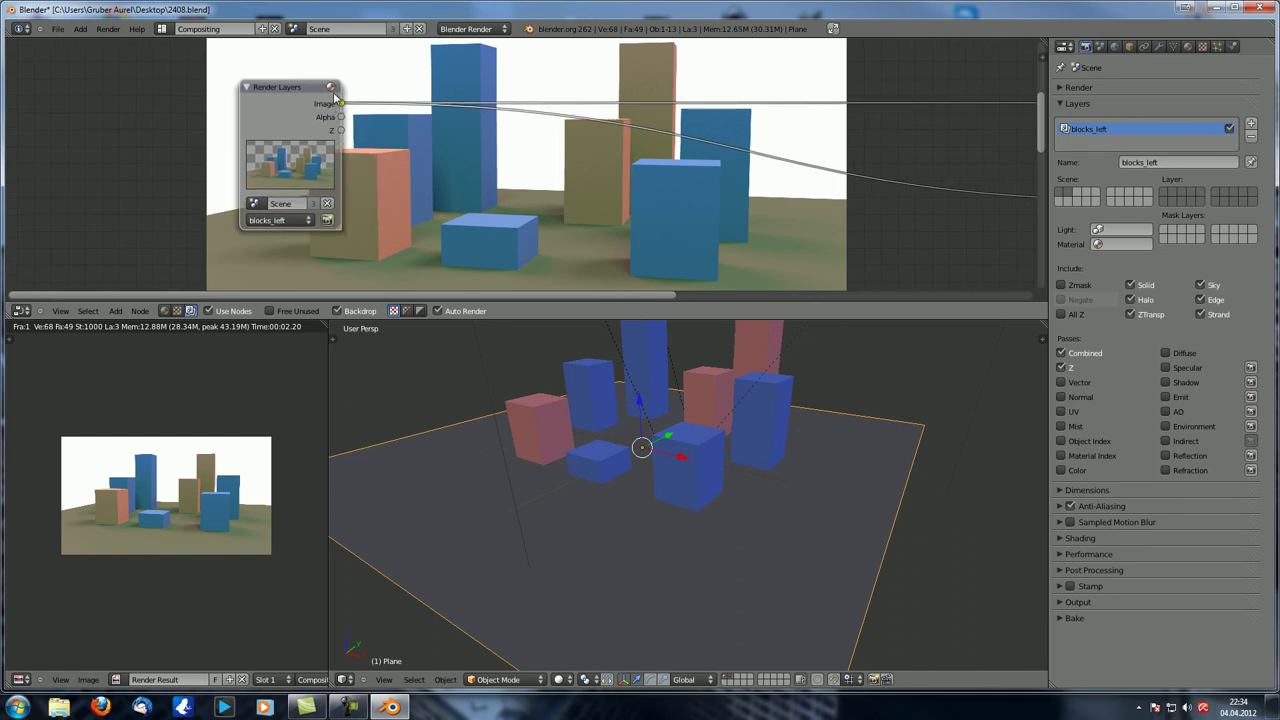
middle_drag(503, 183, 494, 182)
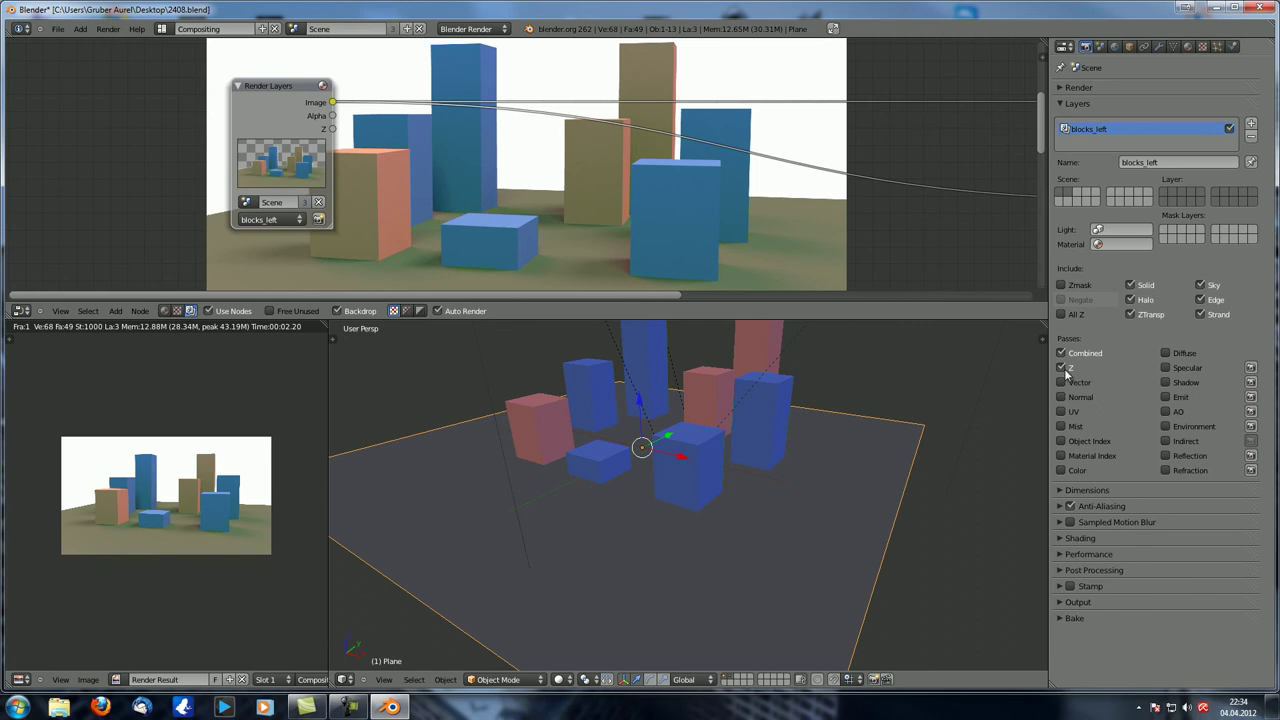
click(1062, 368)
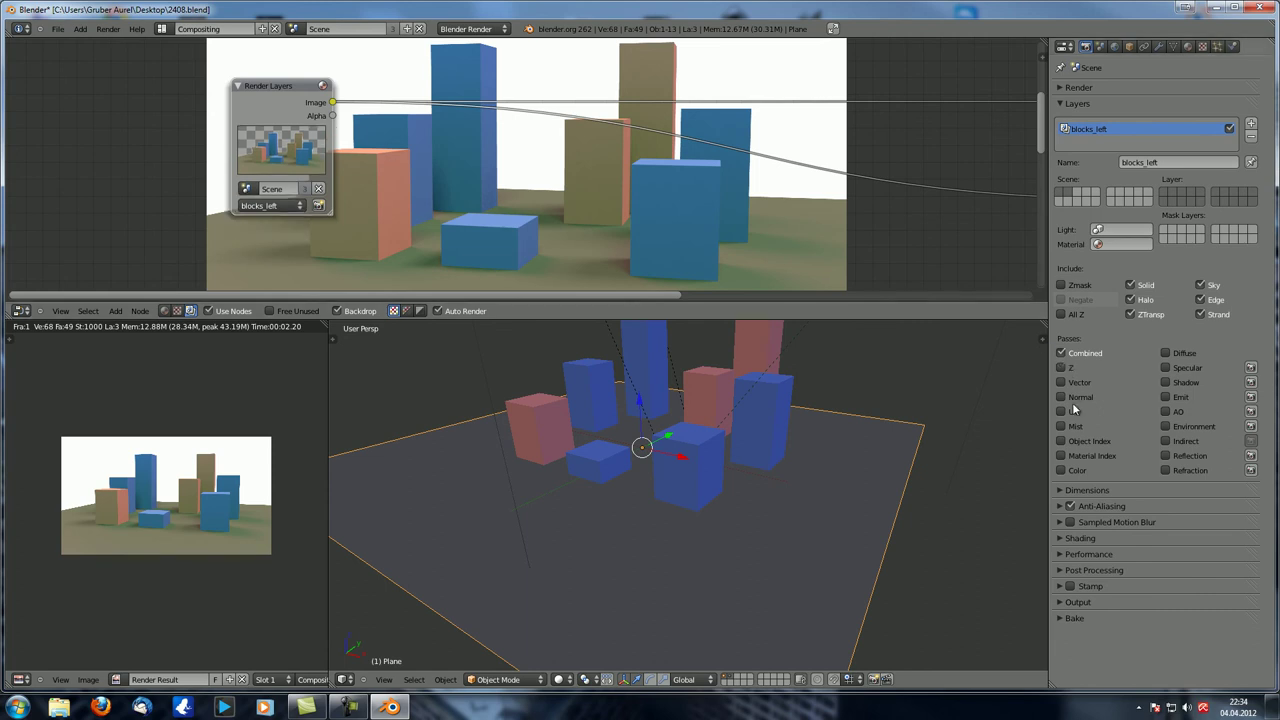
click(1062, 368)
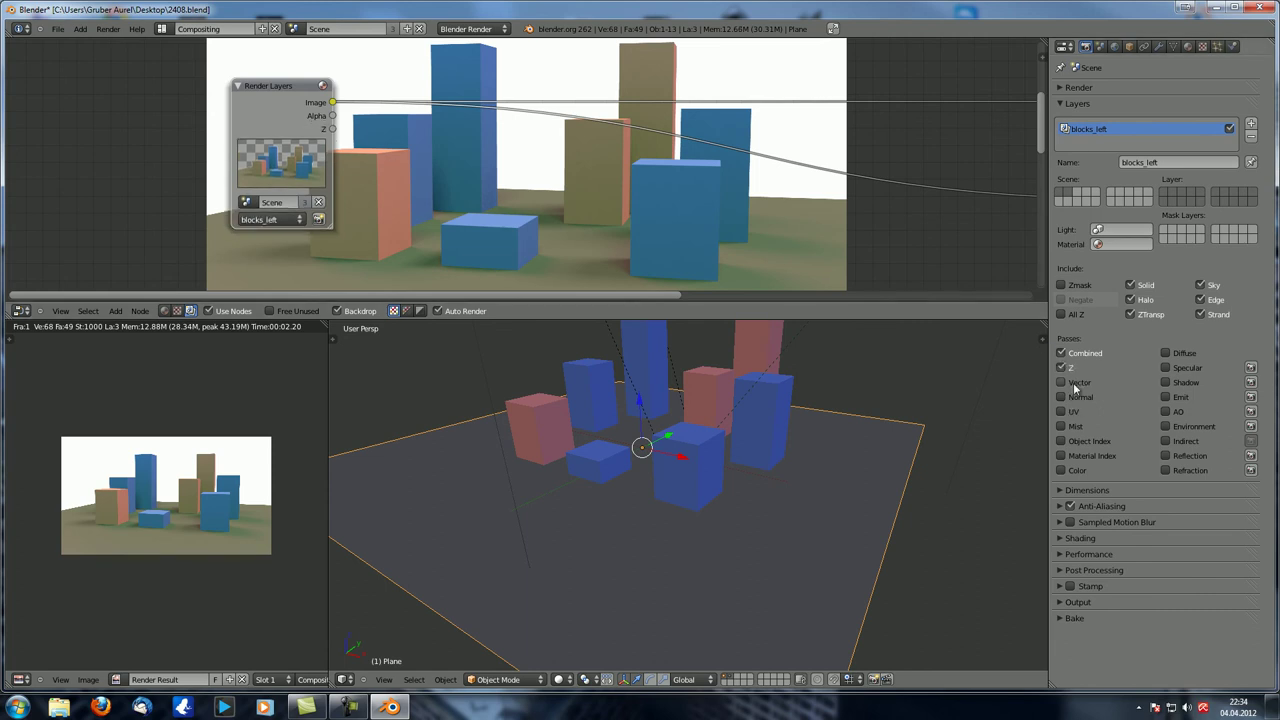
- Enable the Vector, Normal, UV, Mist and Object Index passes of blocks_left and disable them all again
click(1076, 385)
click(1080, 398)
click(1077, 412)
click(1077, 426)
click(1086, 443)
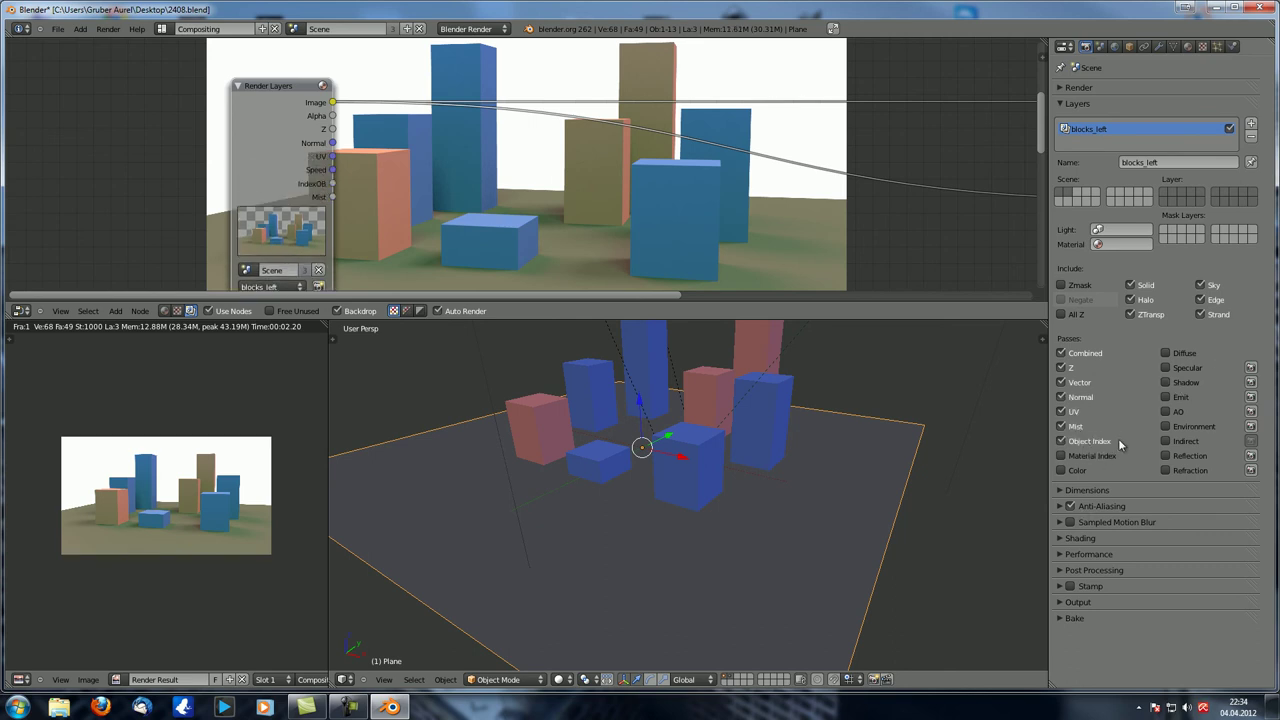
drag(1088, 441, 1076, 383)
- Move the Render Layers node farther away from the Composite and Viewer nodes
scroll(354, 173, down, 3)
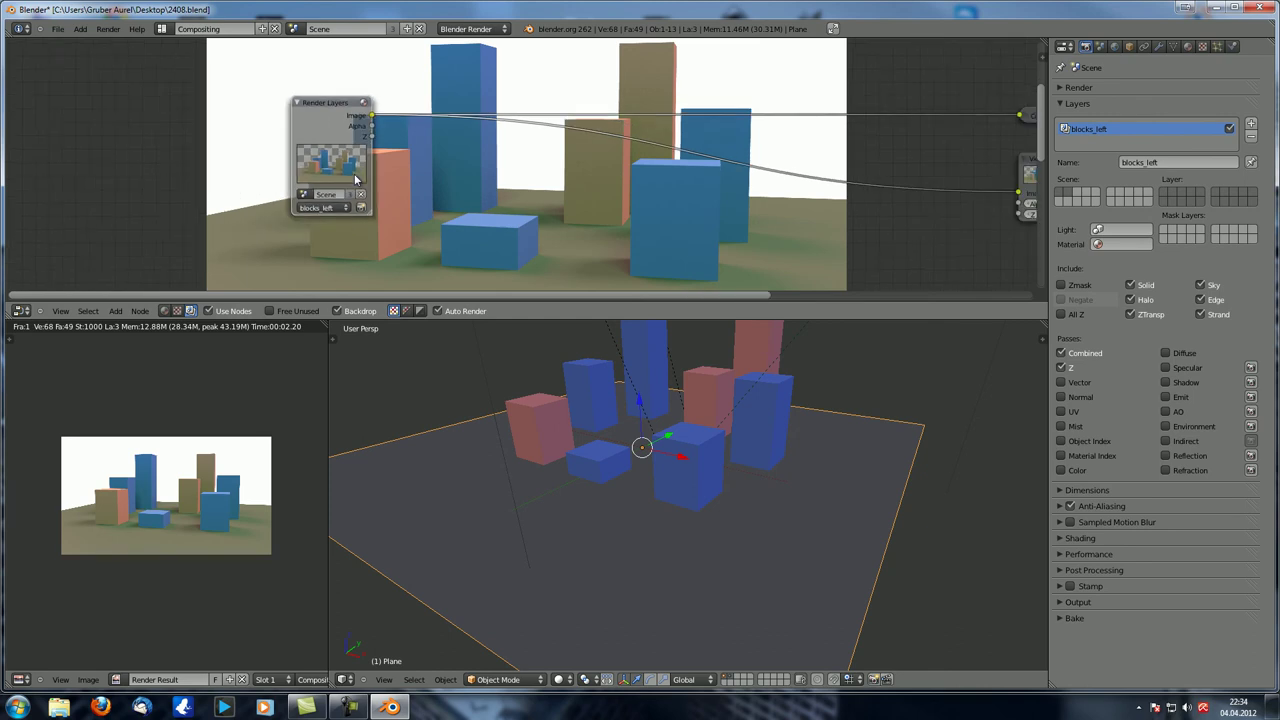
drag(289, 109, 146, 88)
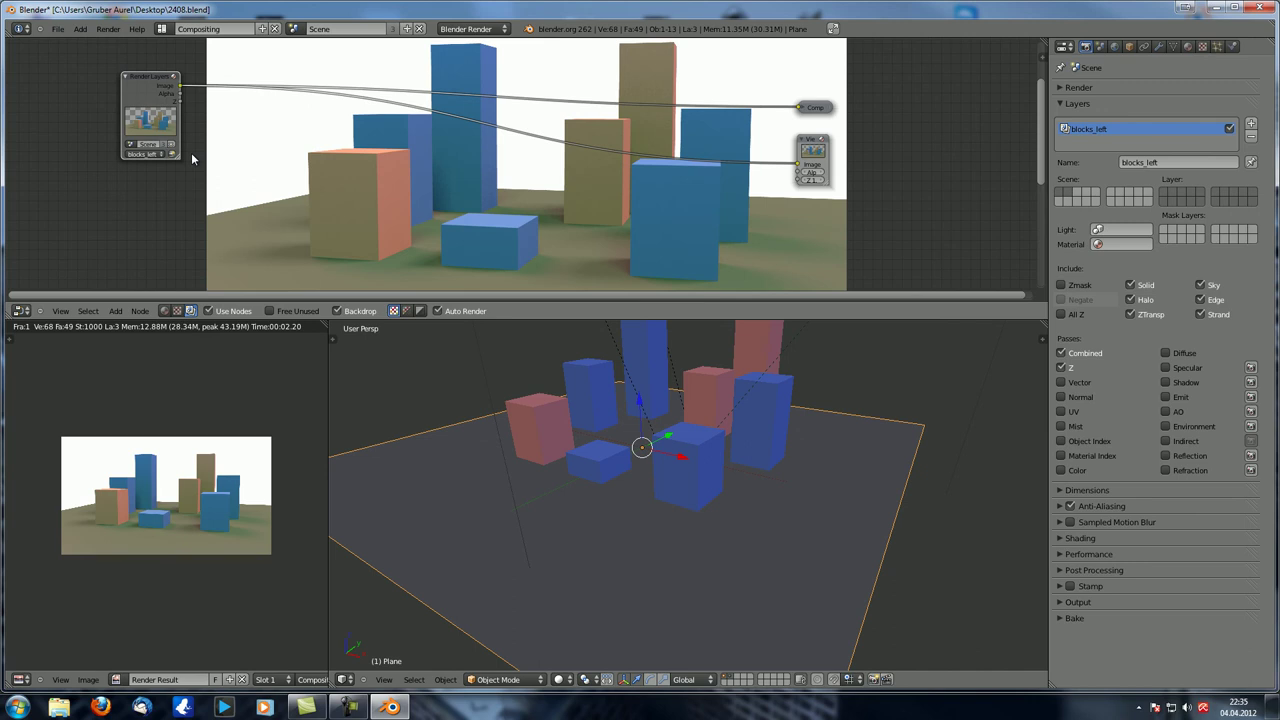
middle_drag(233, 168, 423, 183)
scroll(423, 183, up, 2)
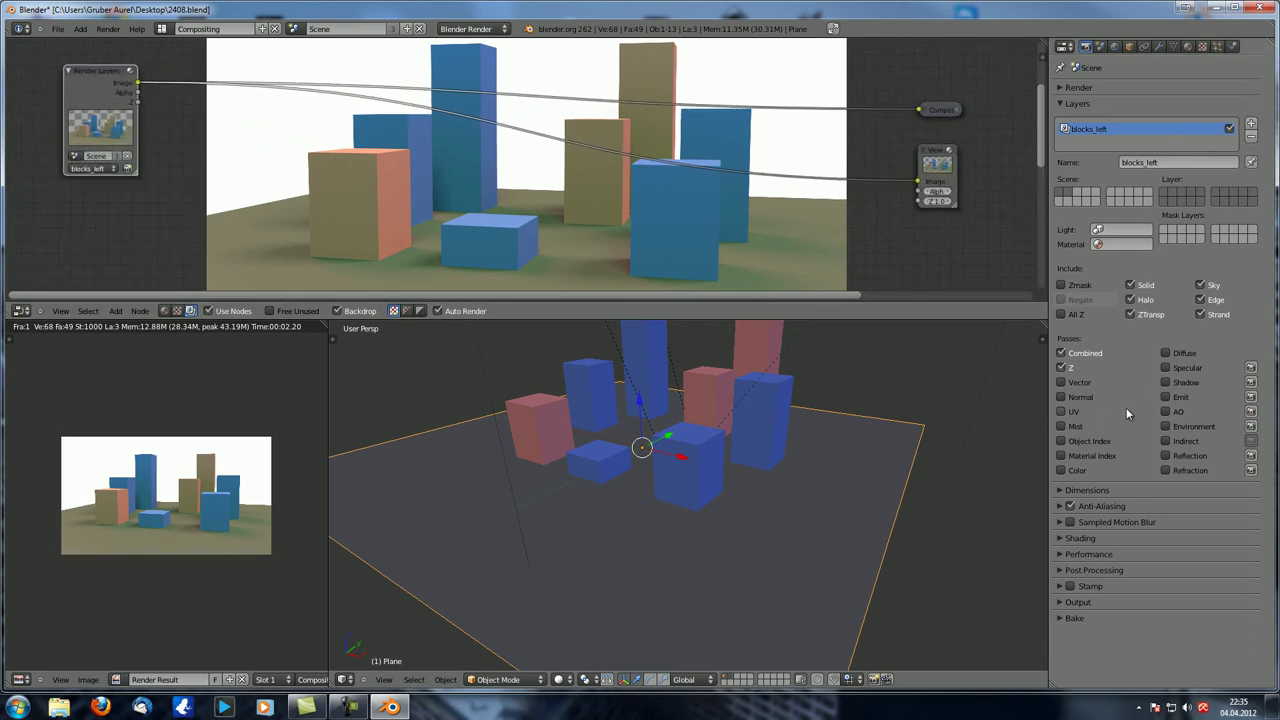
- Enable the Shadow pass of blocks_left and render the scene with the Shadow output connected to the Viewer node
click(1166, 383)
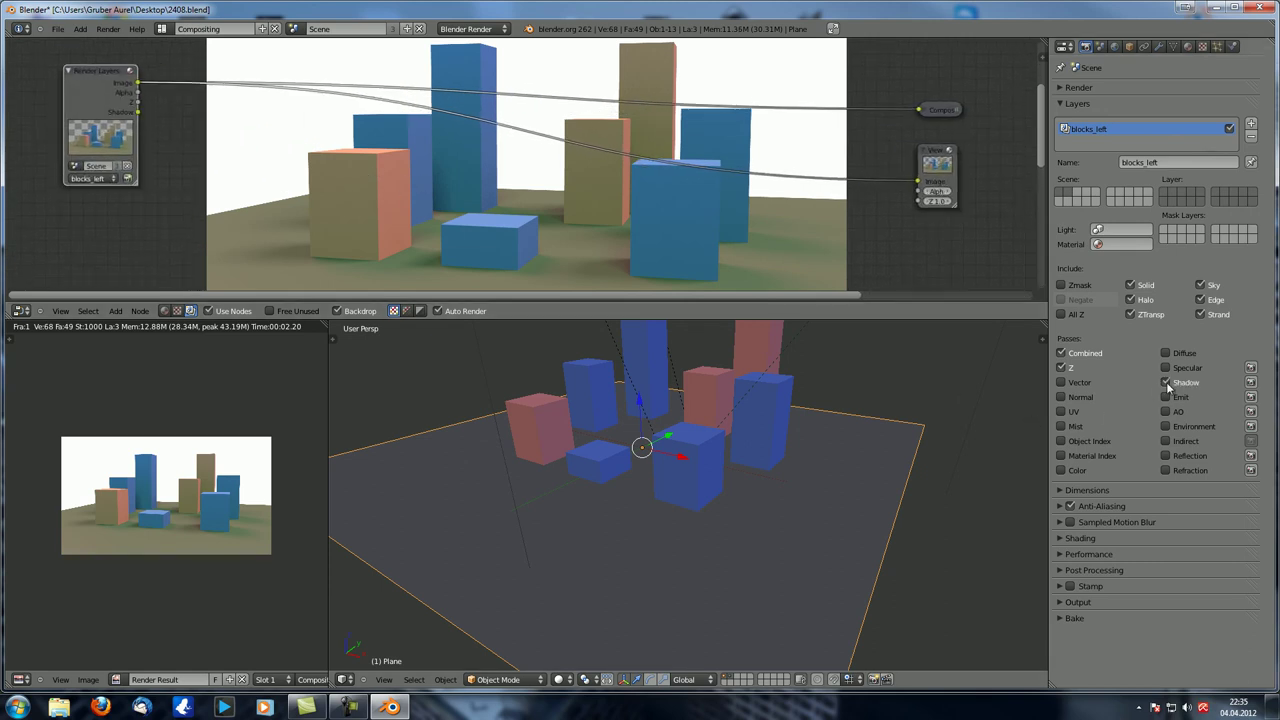
click(1166, 384)
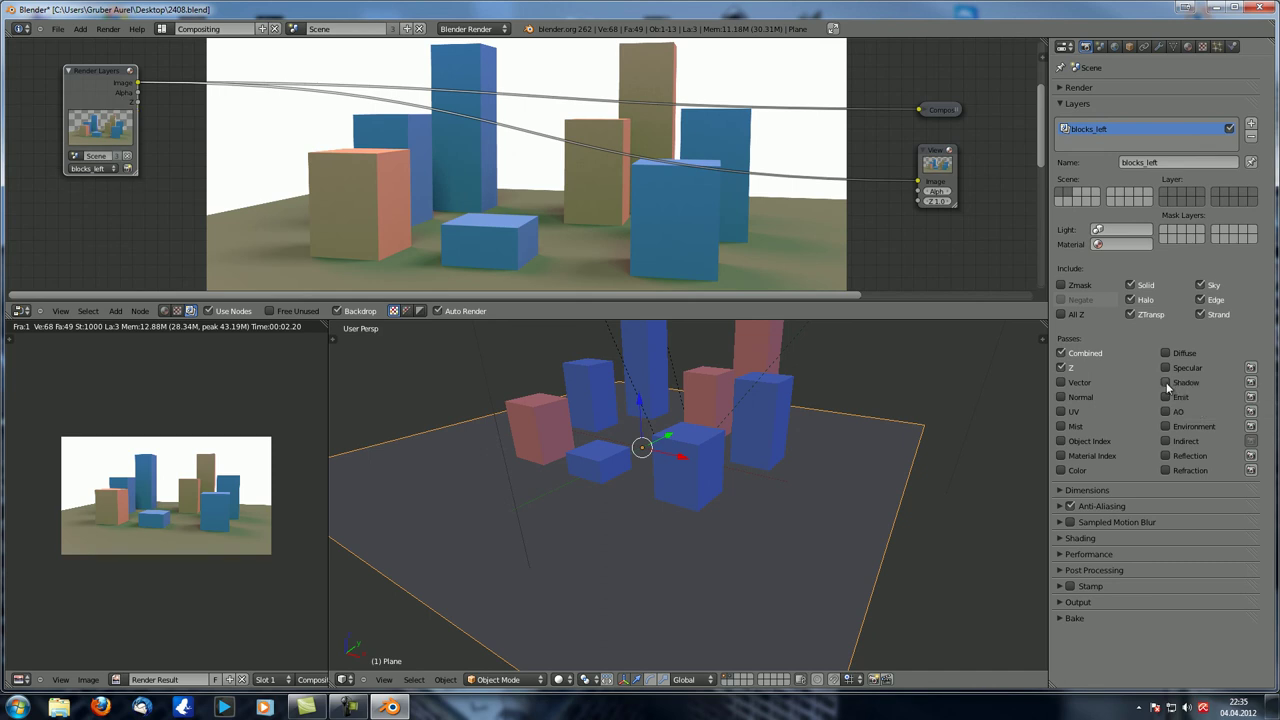
click(1165, 384)
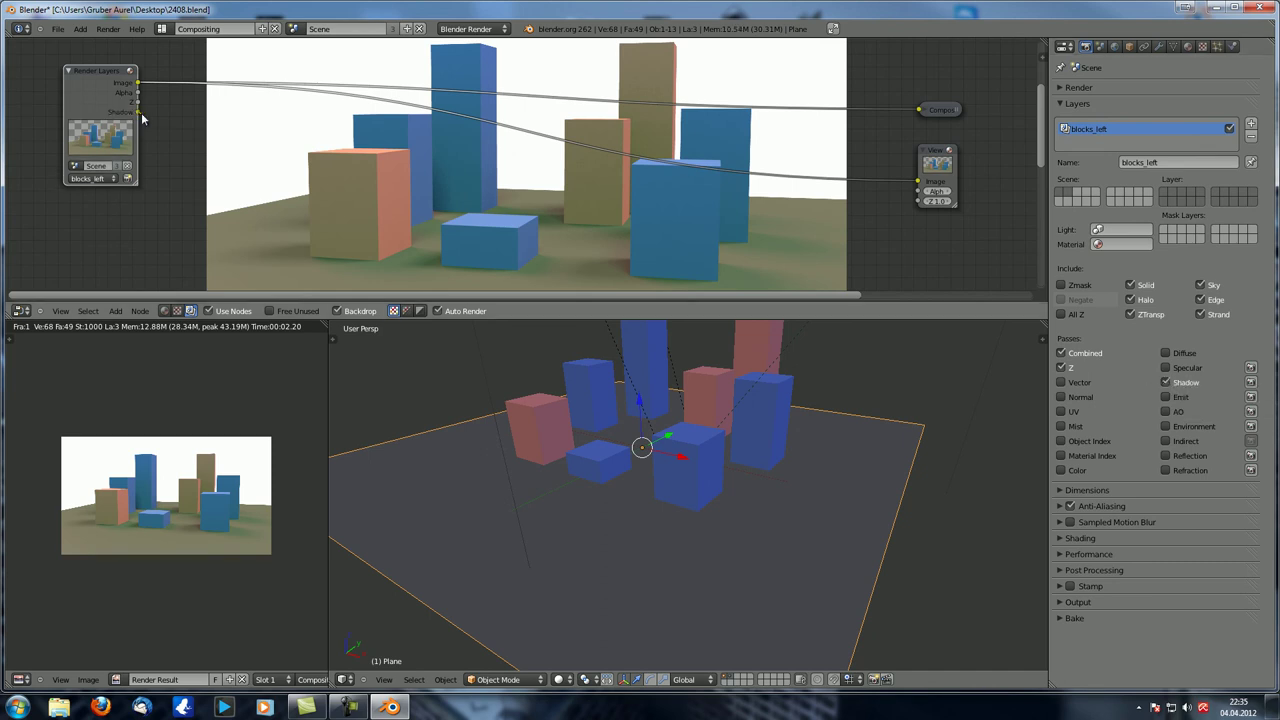
drag(138, 112, 918, 184)
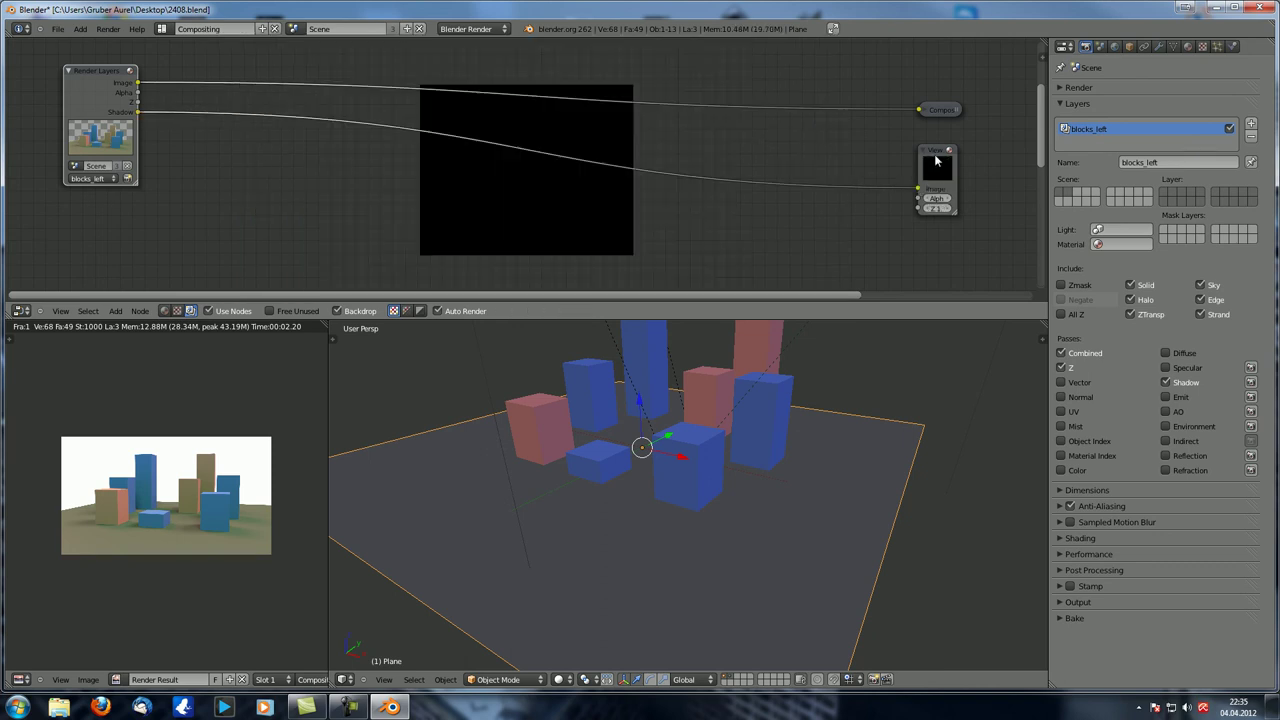
middle_drag(607, 441, 552, 479)
key(F12)
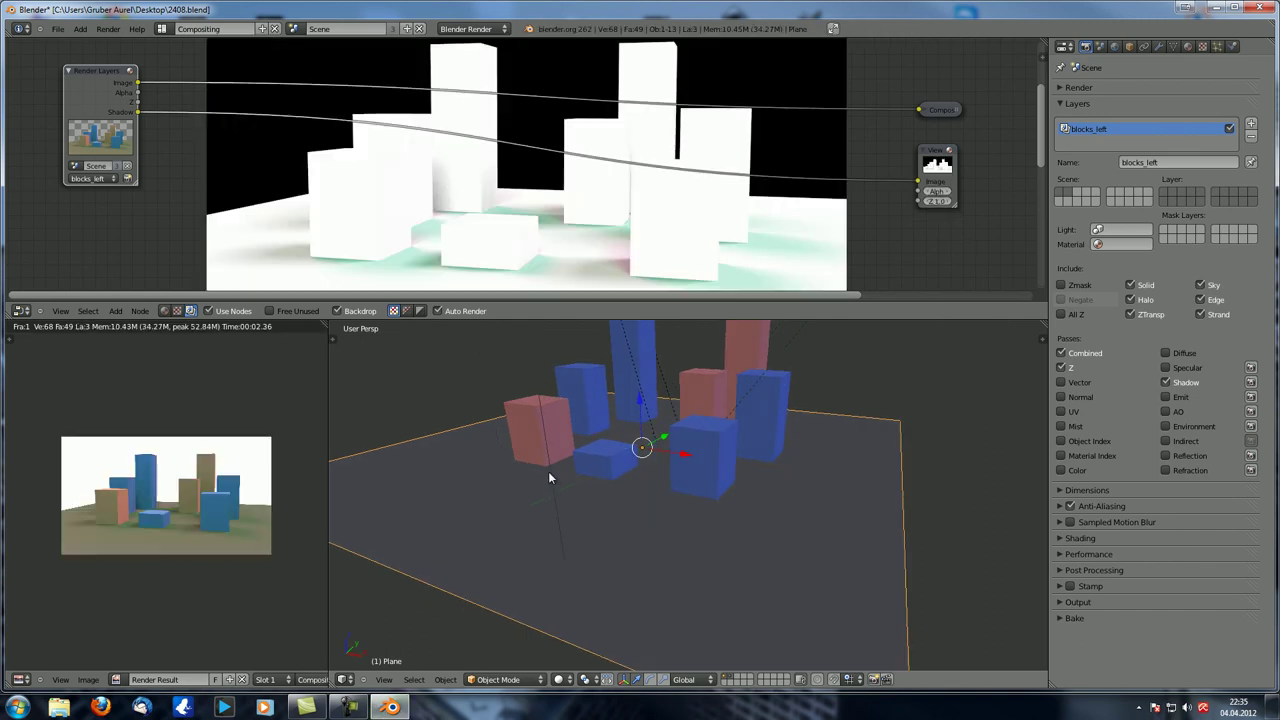
- Exclude shadows from the Combined pass of blocks_left while keeping the Shadow pass enabled, and render the scene
middle_drag(615, 317, 587, 283)
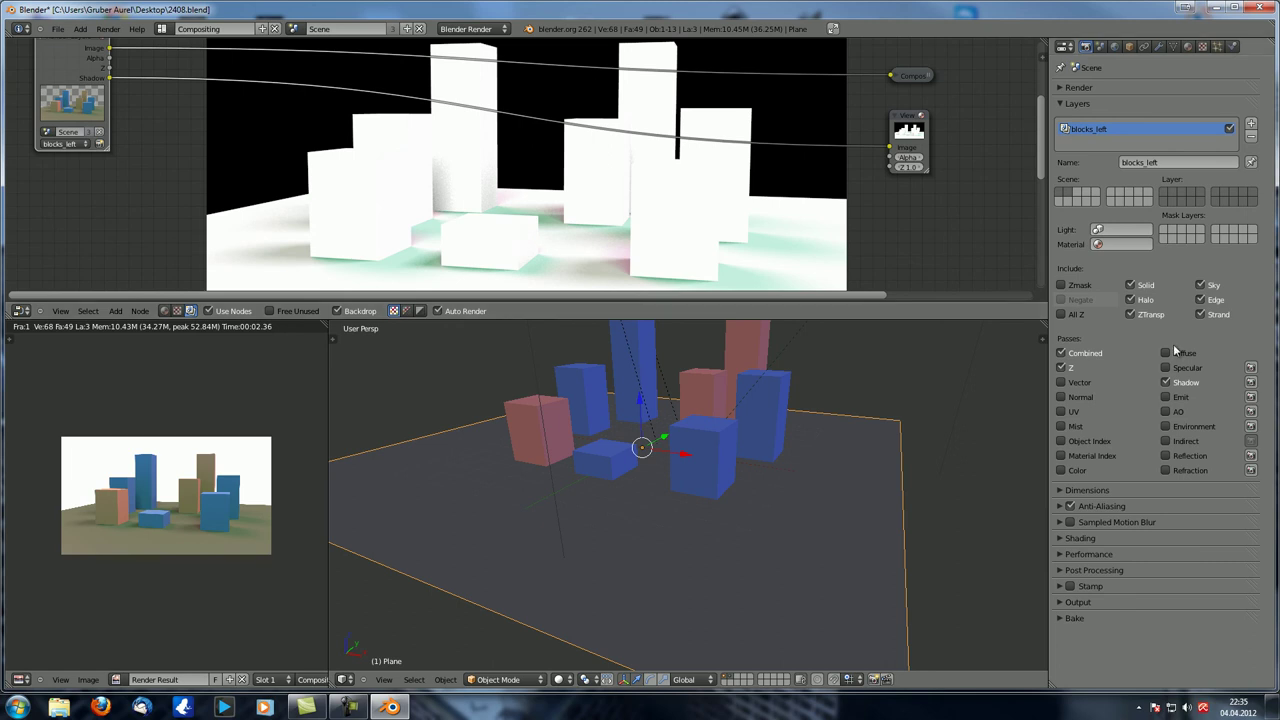
click(1165, 382)
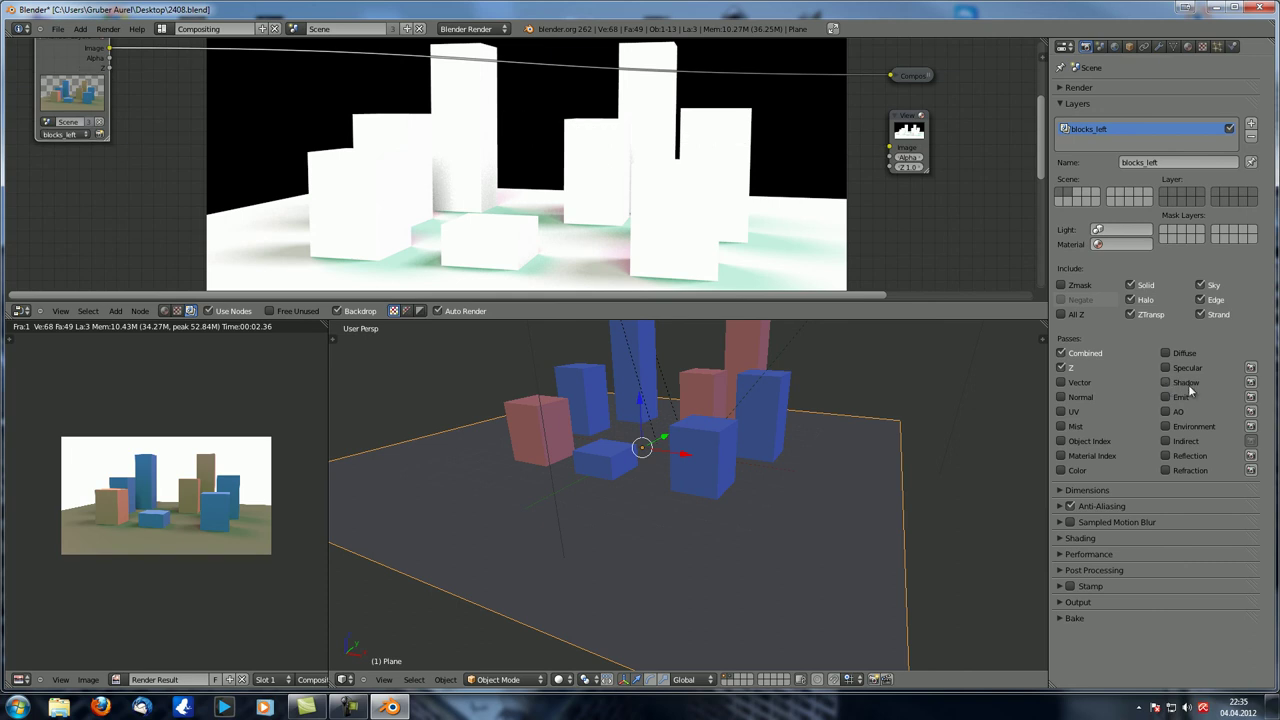
click(1252, 388)
click(1165, 382)
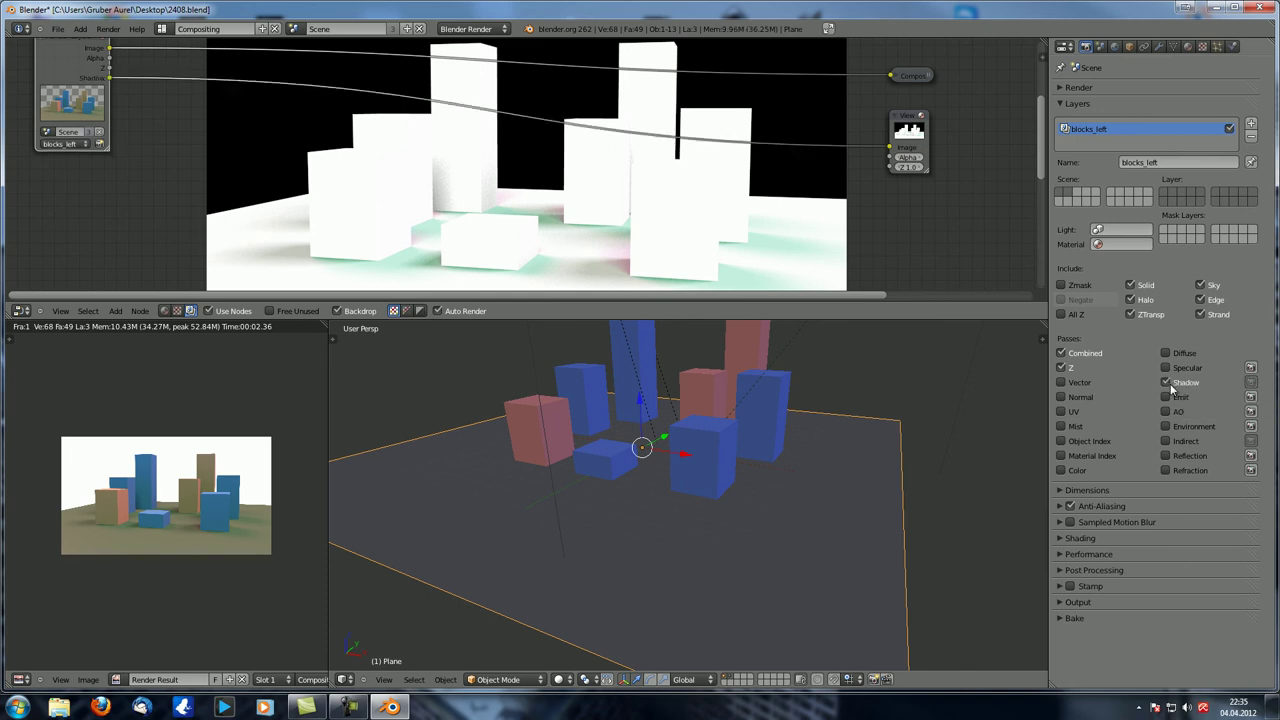
middle_drag(111, 106, 196, 143)
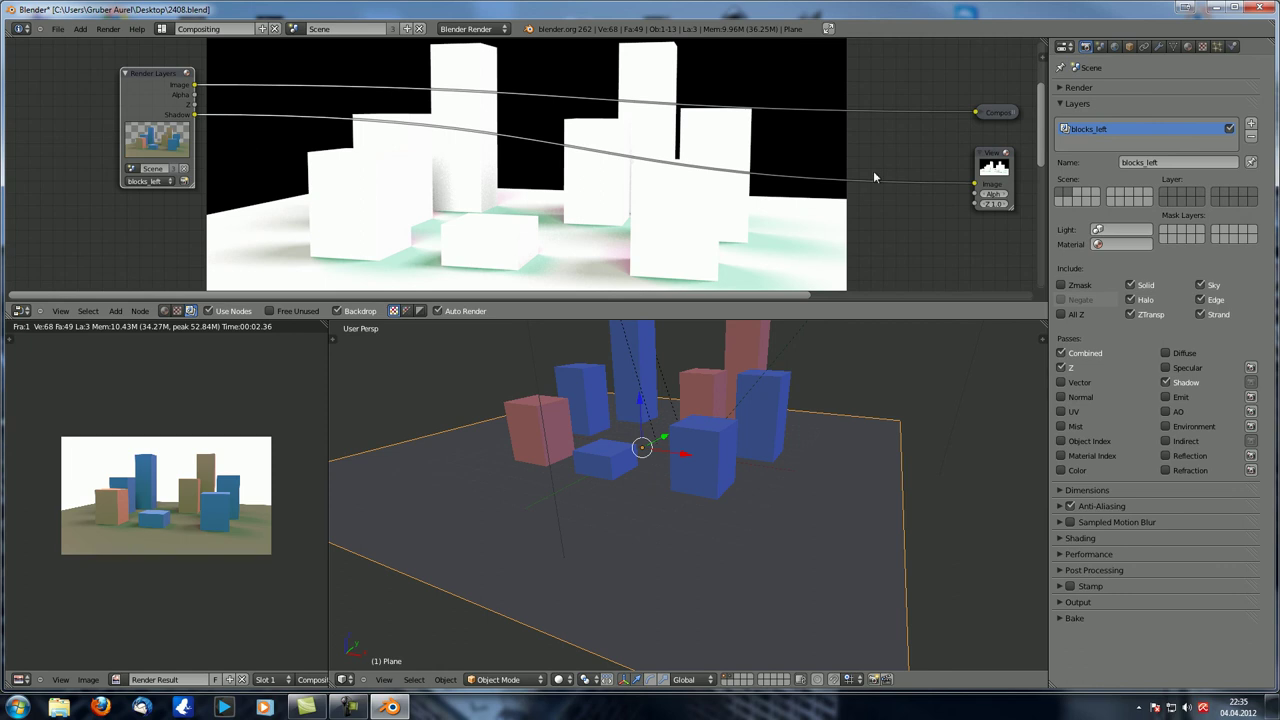
key(Home)
middle_drag(567, 485, 576, 485)
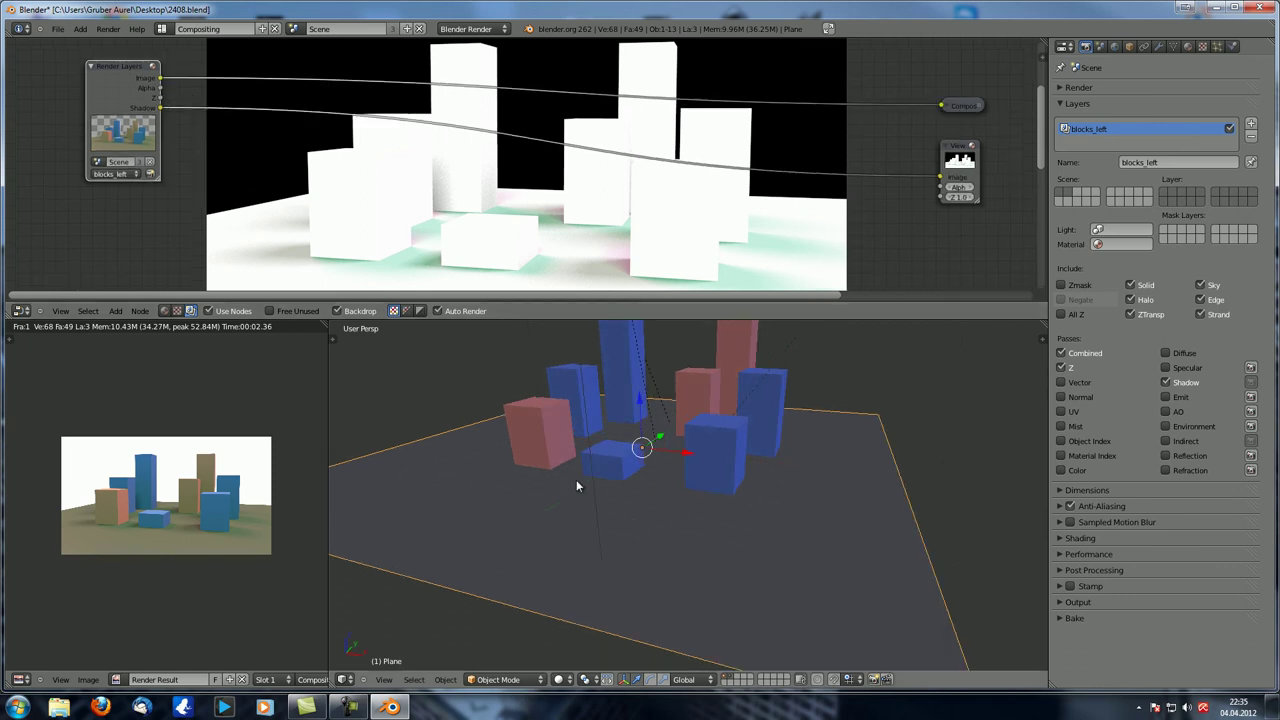
key(F12)
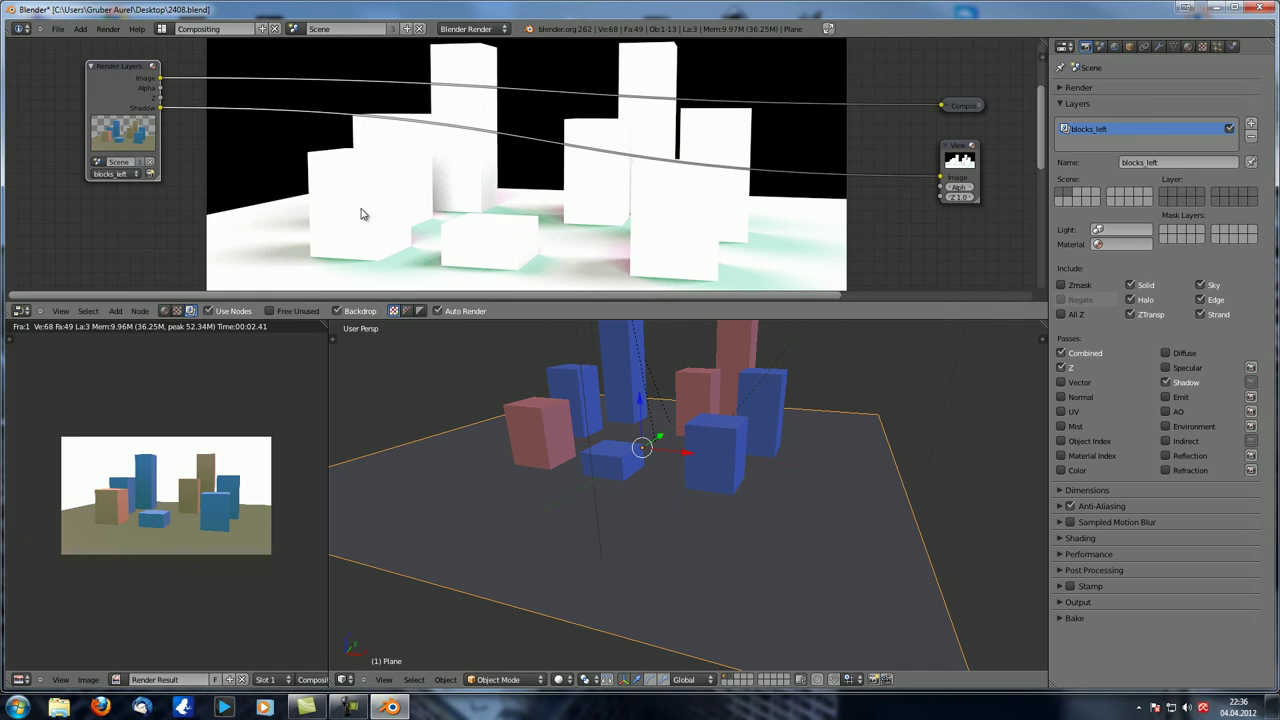
- Connect the Render Layers Image output to the Viewer node and insert a Mix node on that link
ctrl+shift+click(120, 71)
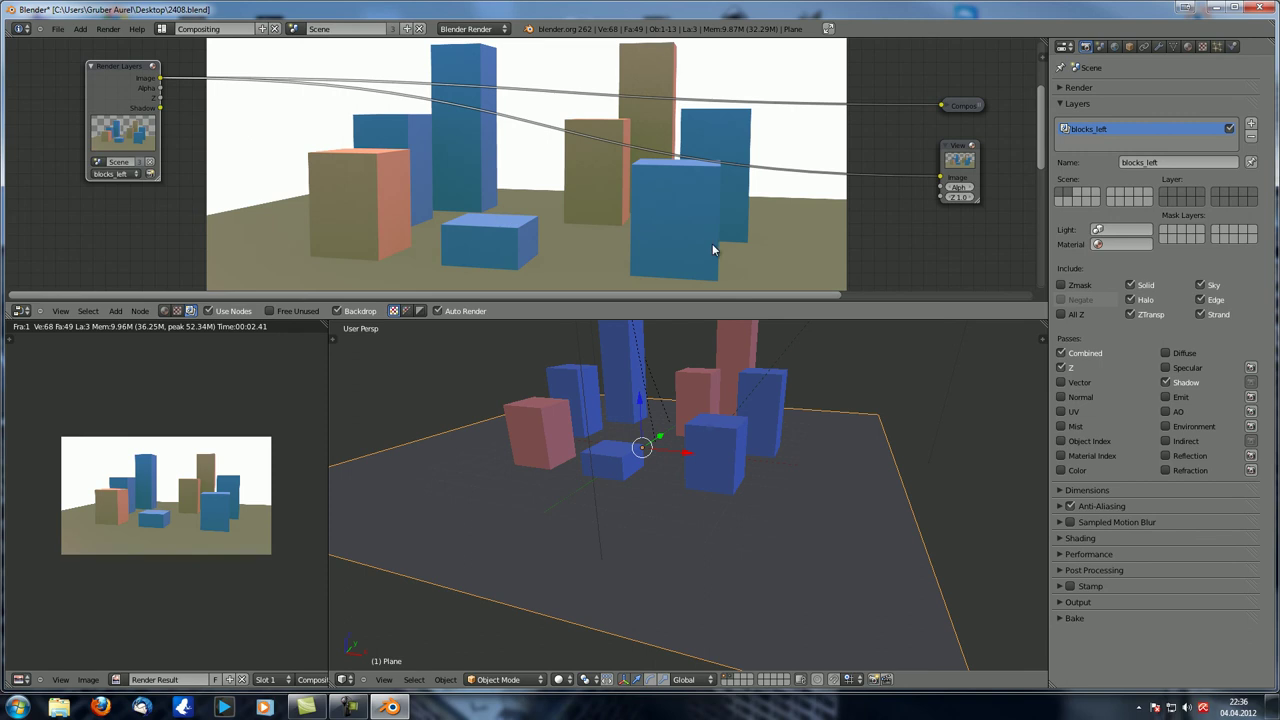
scroll(446, 217, down, 2)
key(shift+a)
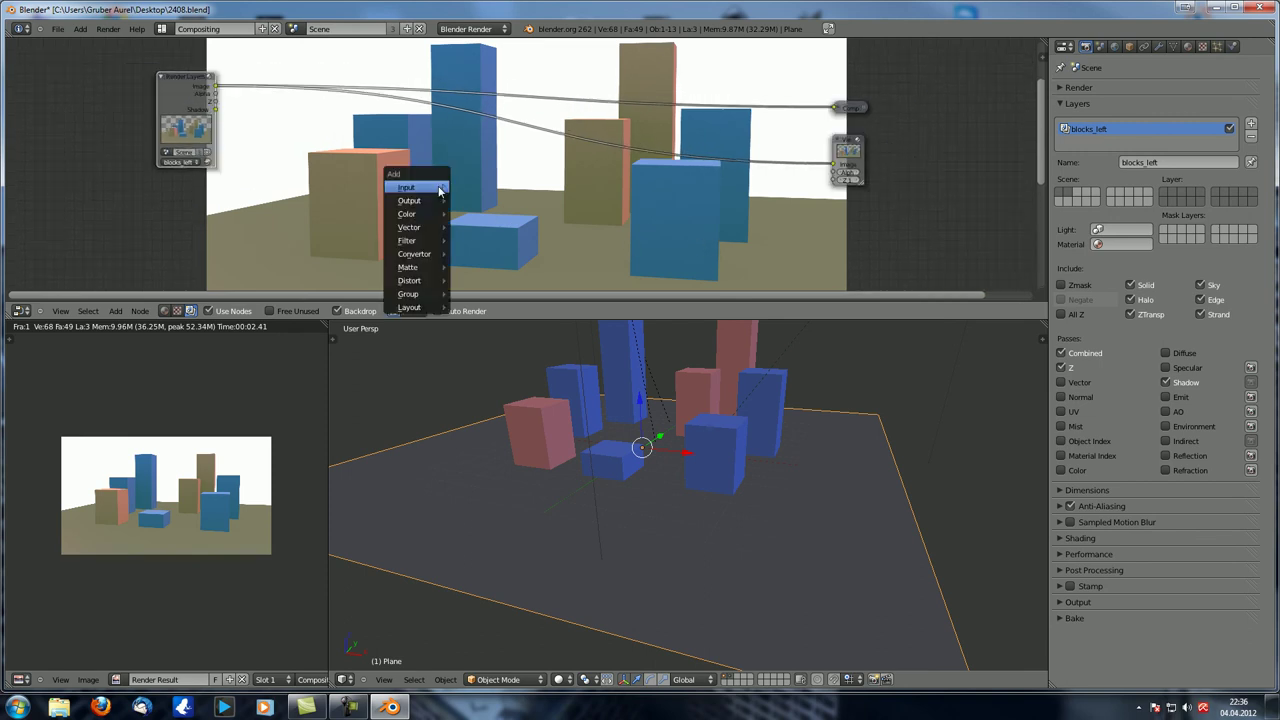
mouse_move(440, 190)
mouse_move(412, 214)
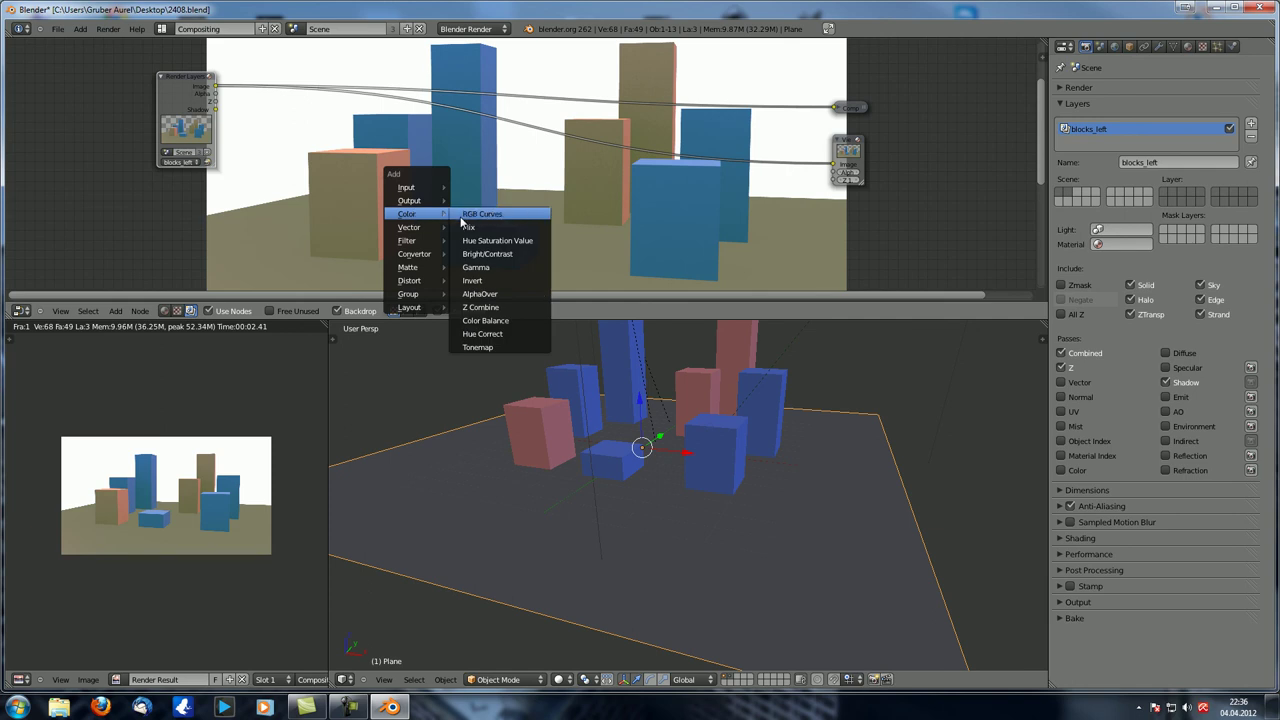
click(484, 228)
click(526, 142)
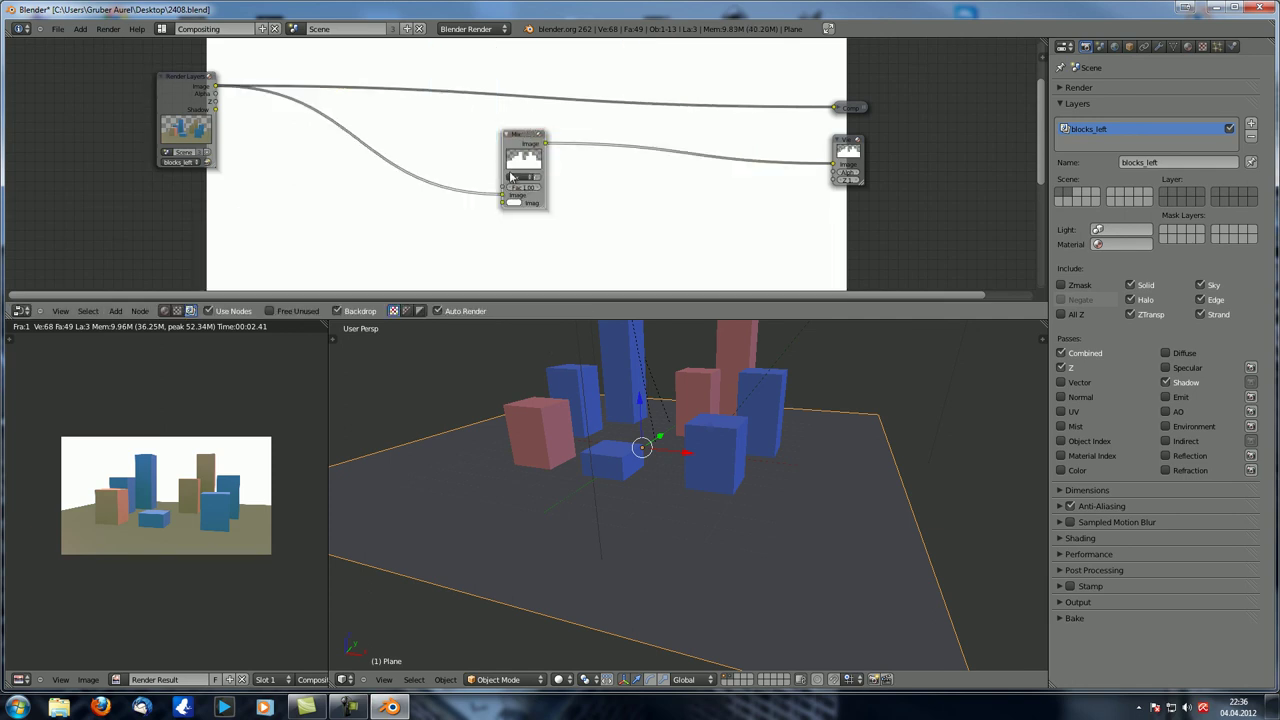
- Set the Mix node's blend mode to Multiply and connect the Shadow output to its second Image input
click(520, 178)
click(520, 202)
drag(214, 110, 502, 203)
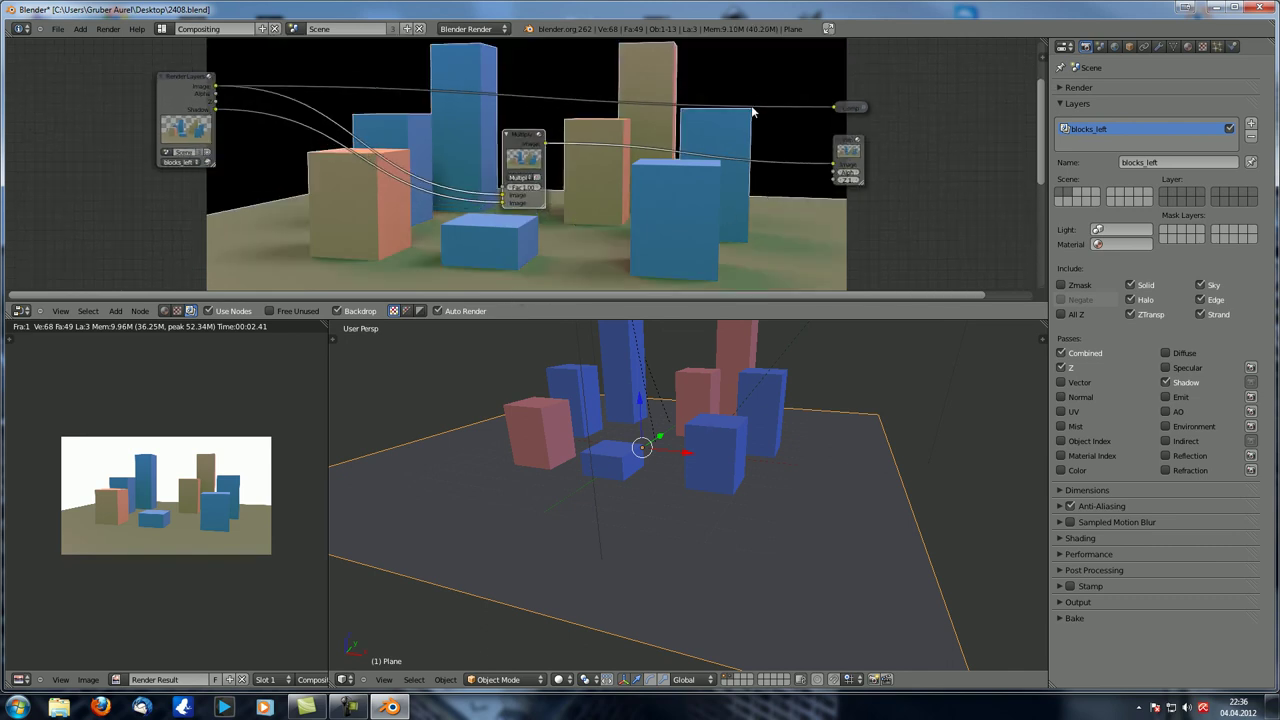
scroll(560, 210, up, 3)
scroll(531, 229, down, 2)
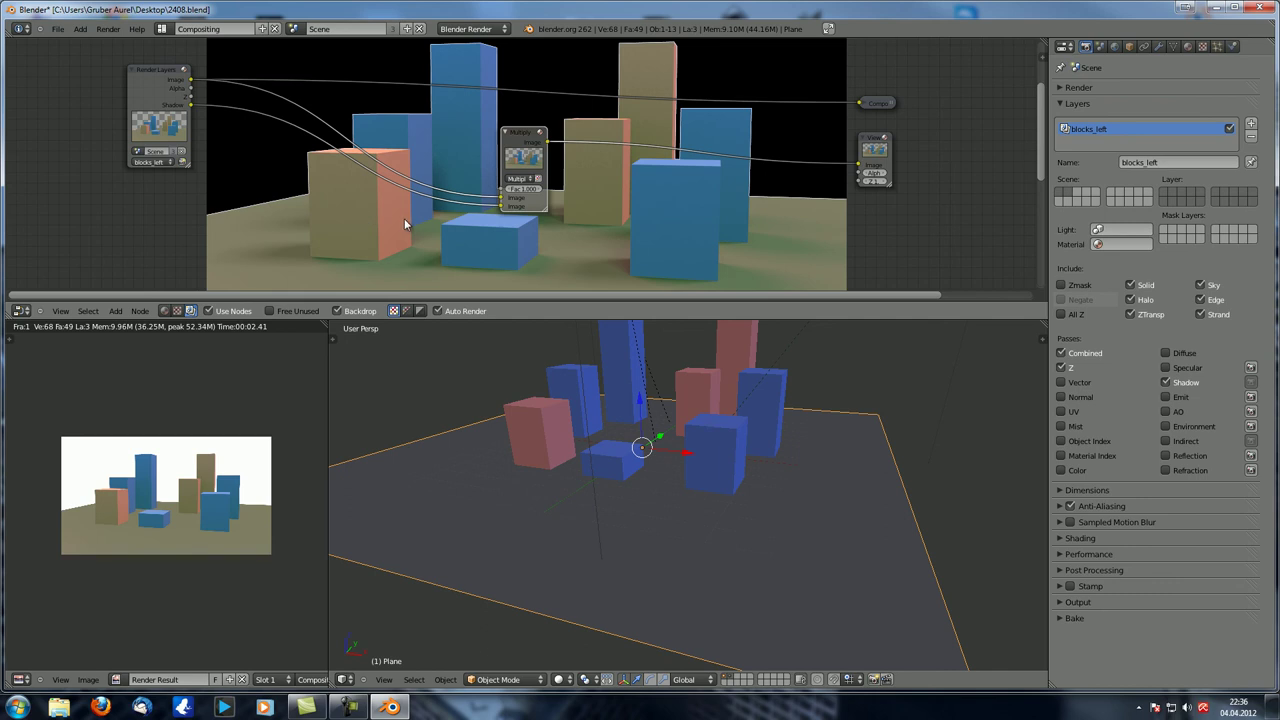
- Disable the Shadow pass of blocks_left and include shadows in its Combined pass again
click(1172, 382)
click(1250, 383)
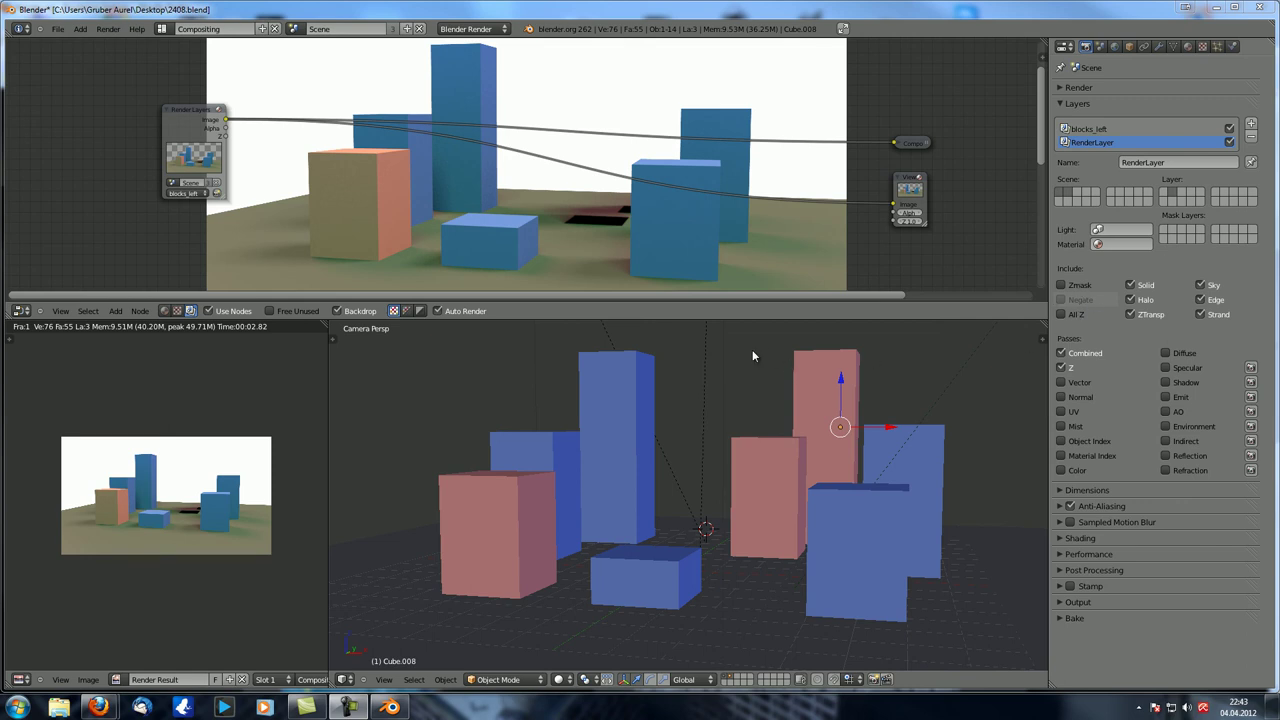
- Enable the Zmask option for the second render layer, RenderLayer
click(1072, 285)
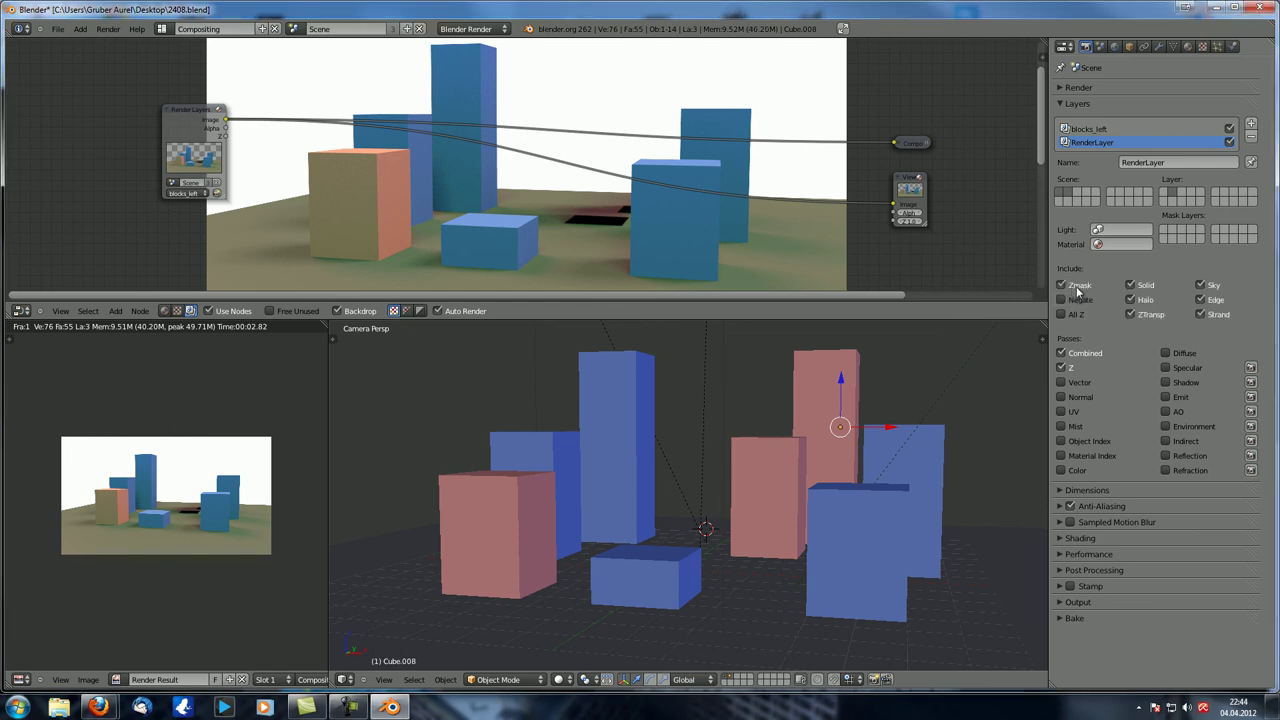
- Render the scene and switch the Render Layers node from blocks_left to the RenderLayer layer
key(F12)
click(182, 193)
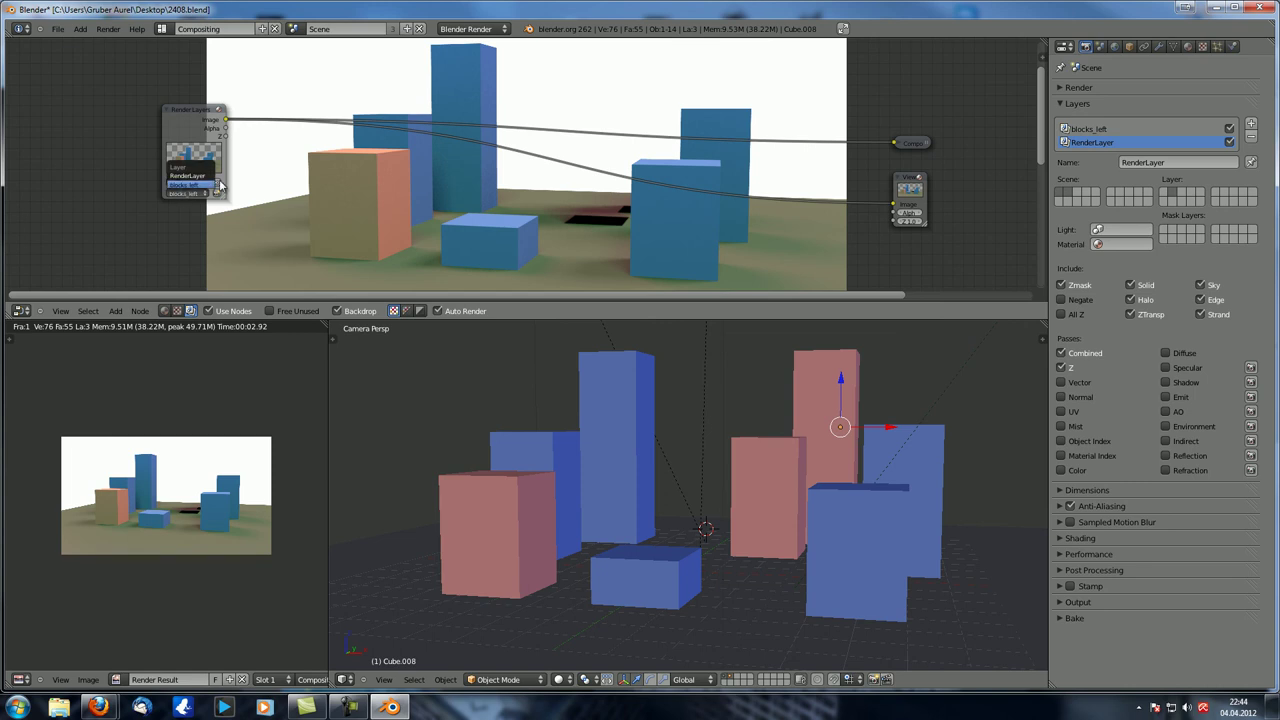
click(210, 178)
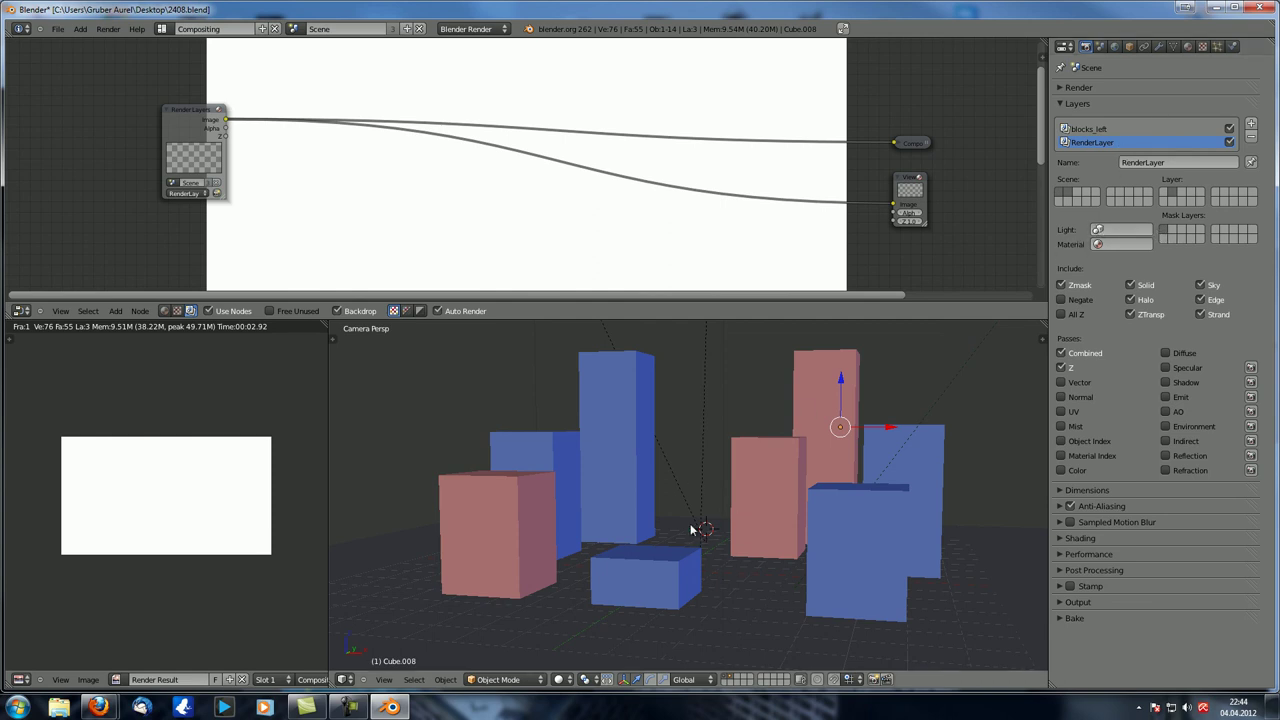
- Isolate scene layers 1 and 2 in turn to examine which blocks each contains, and show both layers again
click(727, 680)
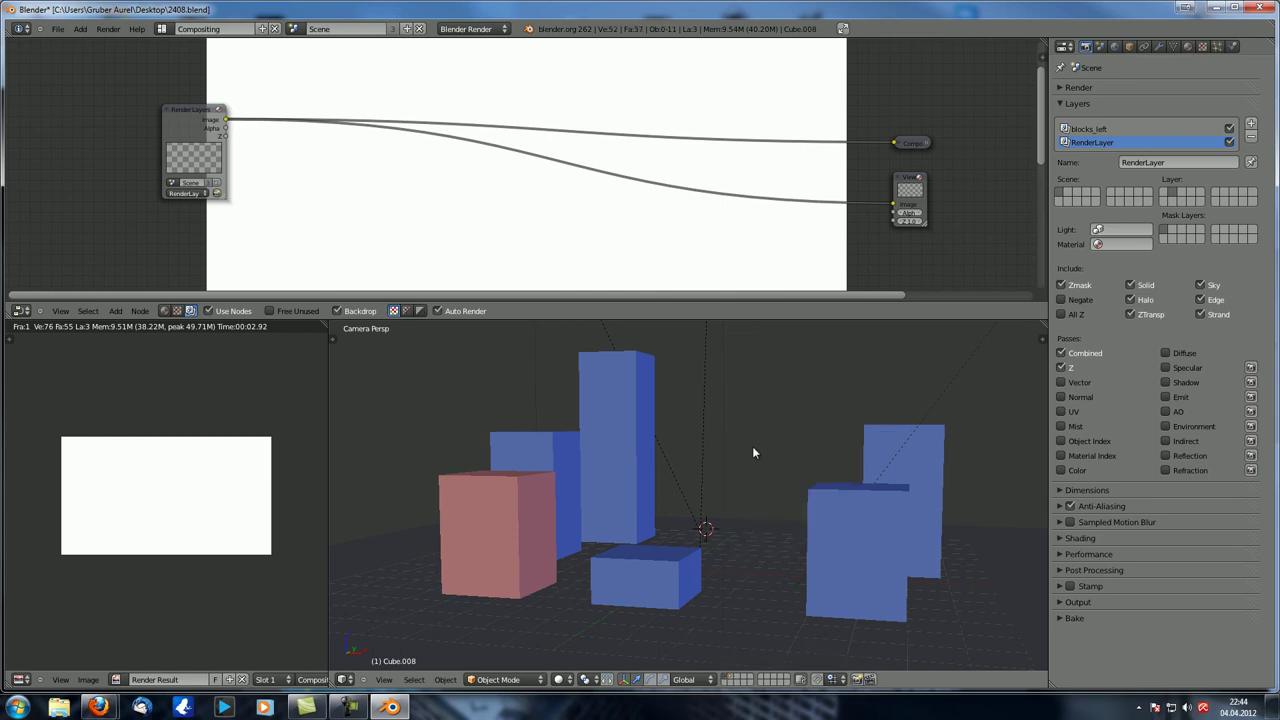
key(Home)
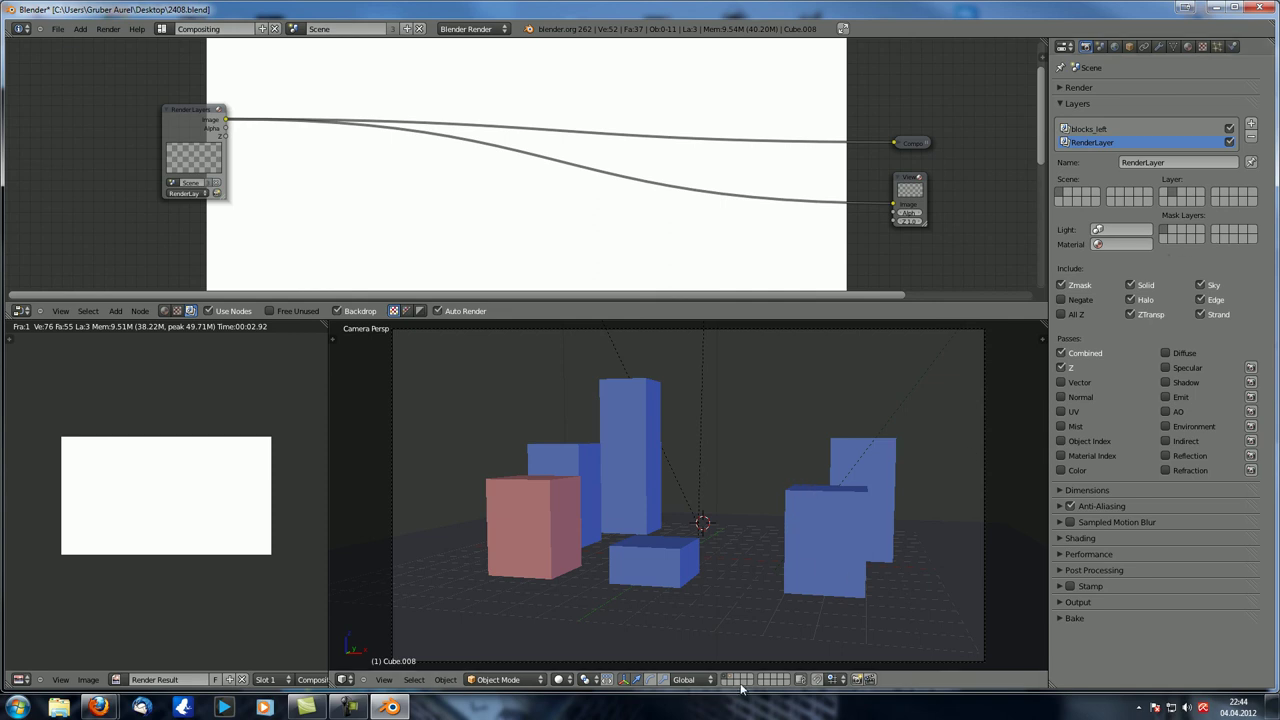
shift+click(740, 684)
scroll(966, 390, up, 2)
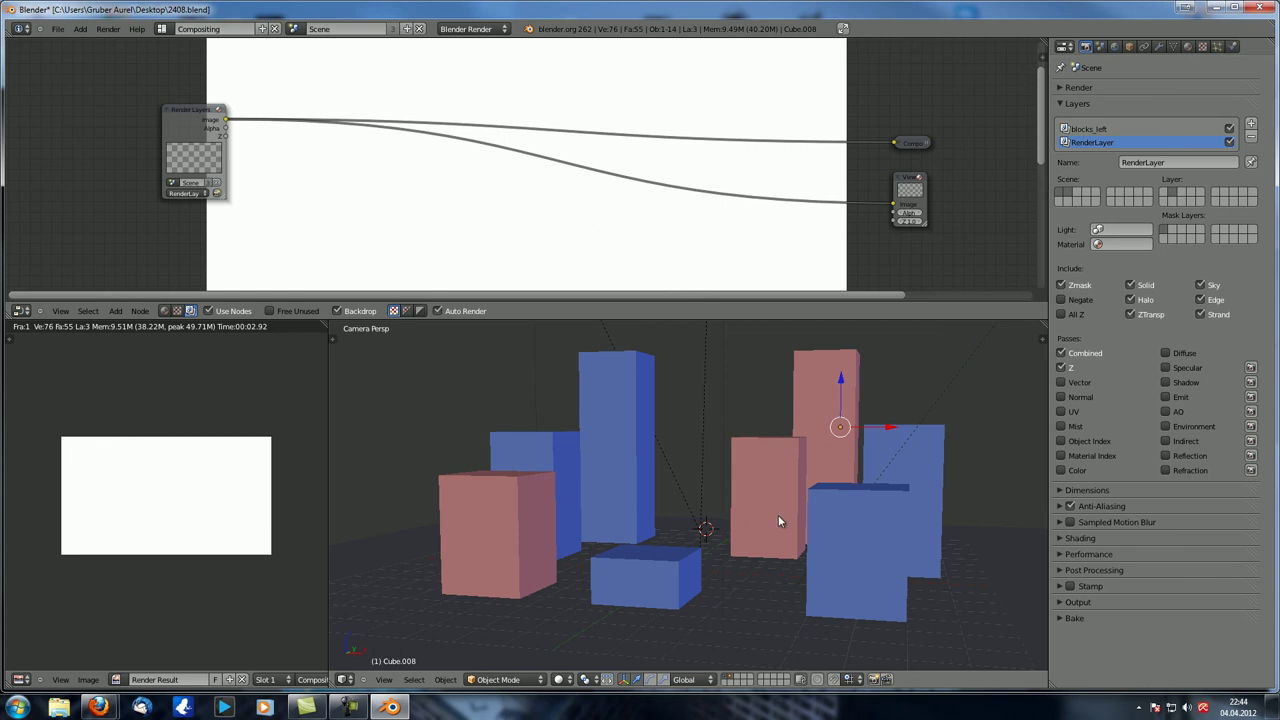
click(735, 677)
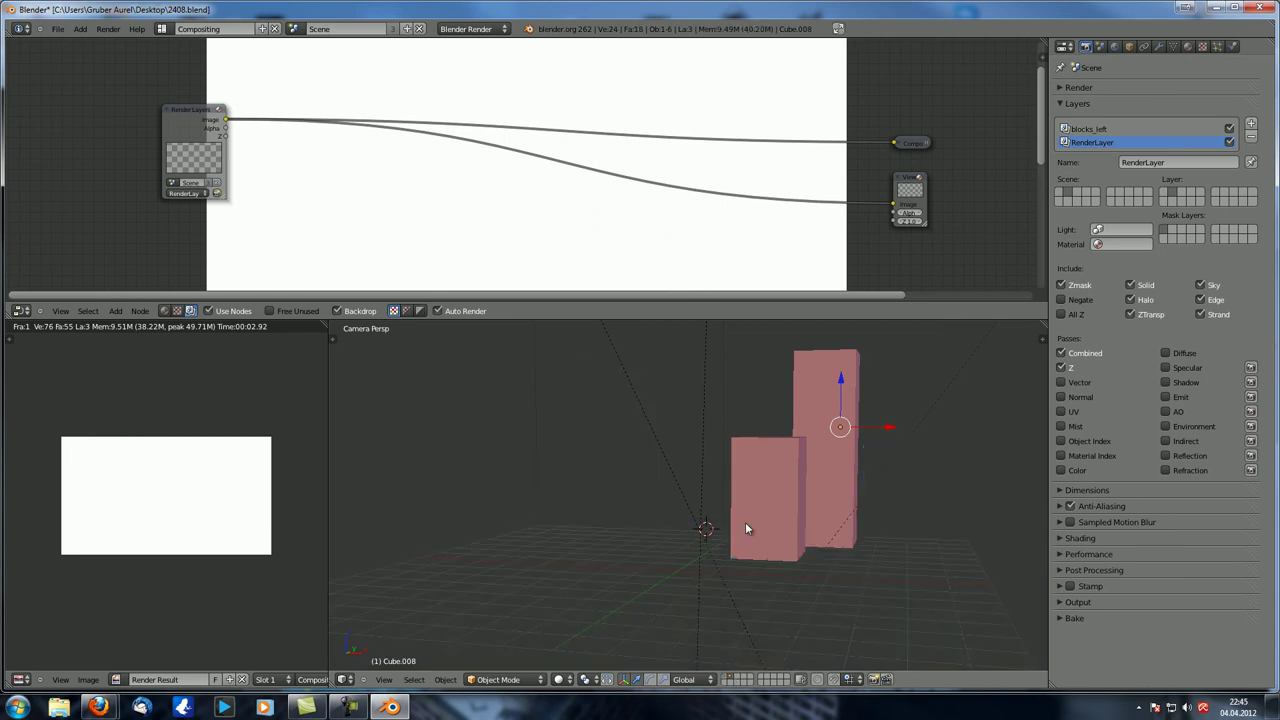
shift+click(729, 682)
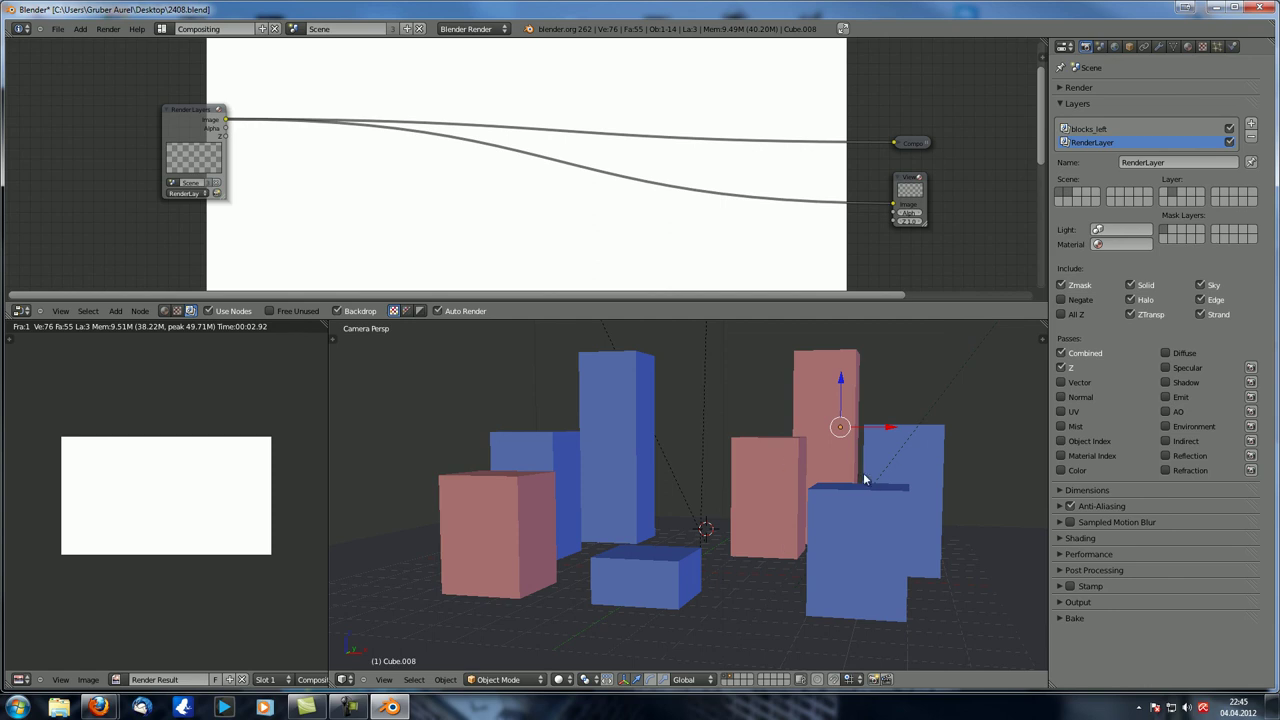
- Enable Negate for RenderLayer's Zmask and render the scene with the inverted mask
shift+middle_drag(852, 461, 840, 459)
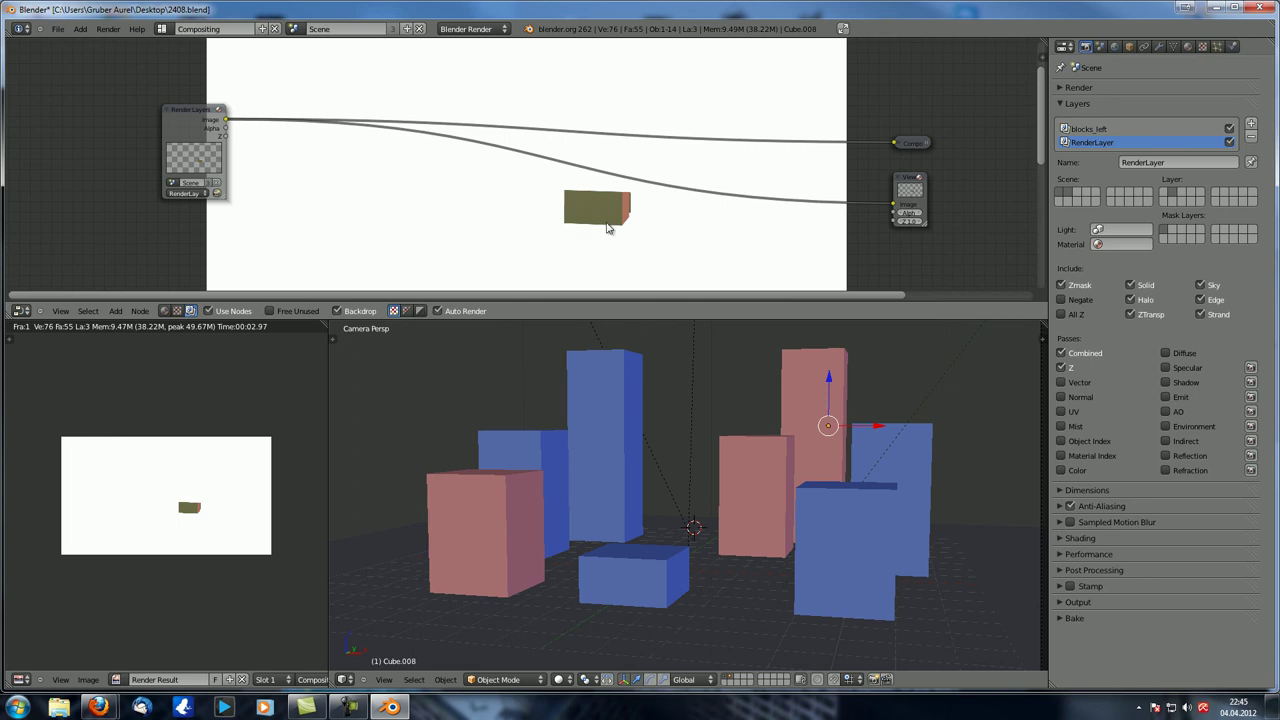
mouse_move(611, 234)
middle_down()
mouse_move(583, 229)
mouse_move(623, 217)
mouse_move(614, 223)
middle_up()
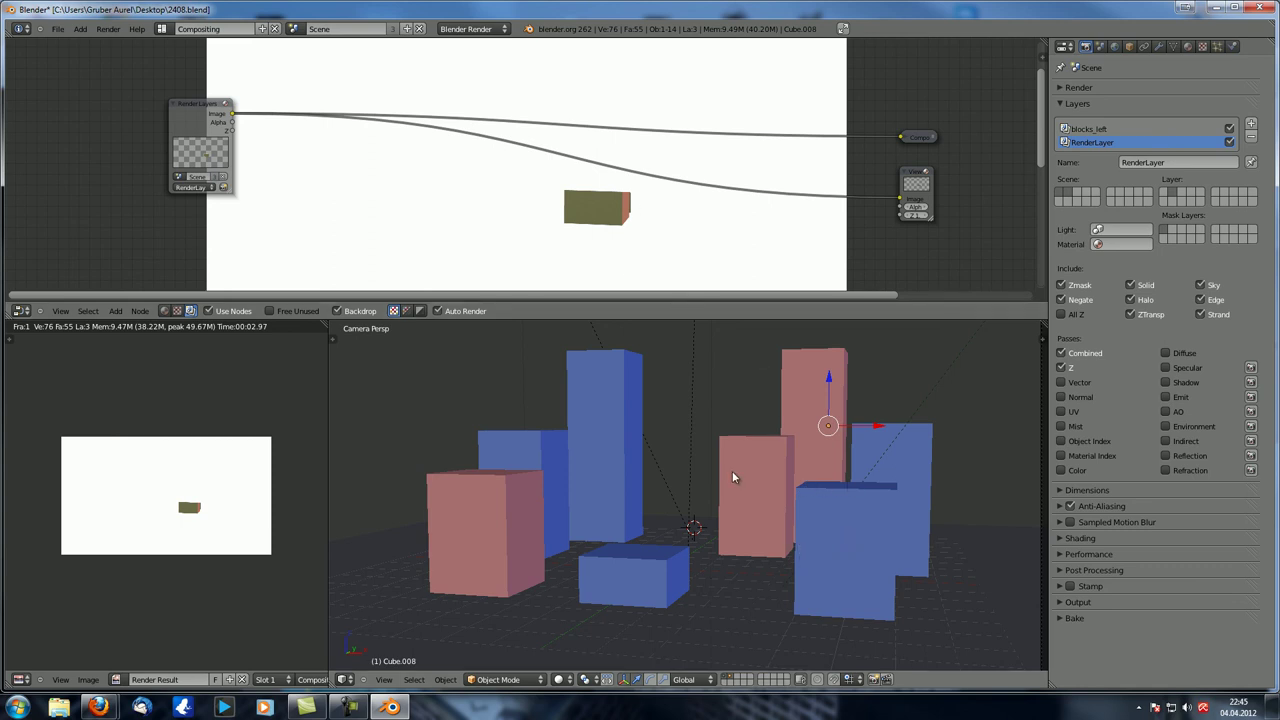
key(F12)
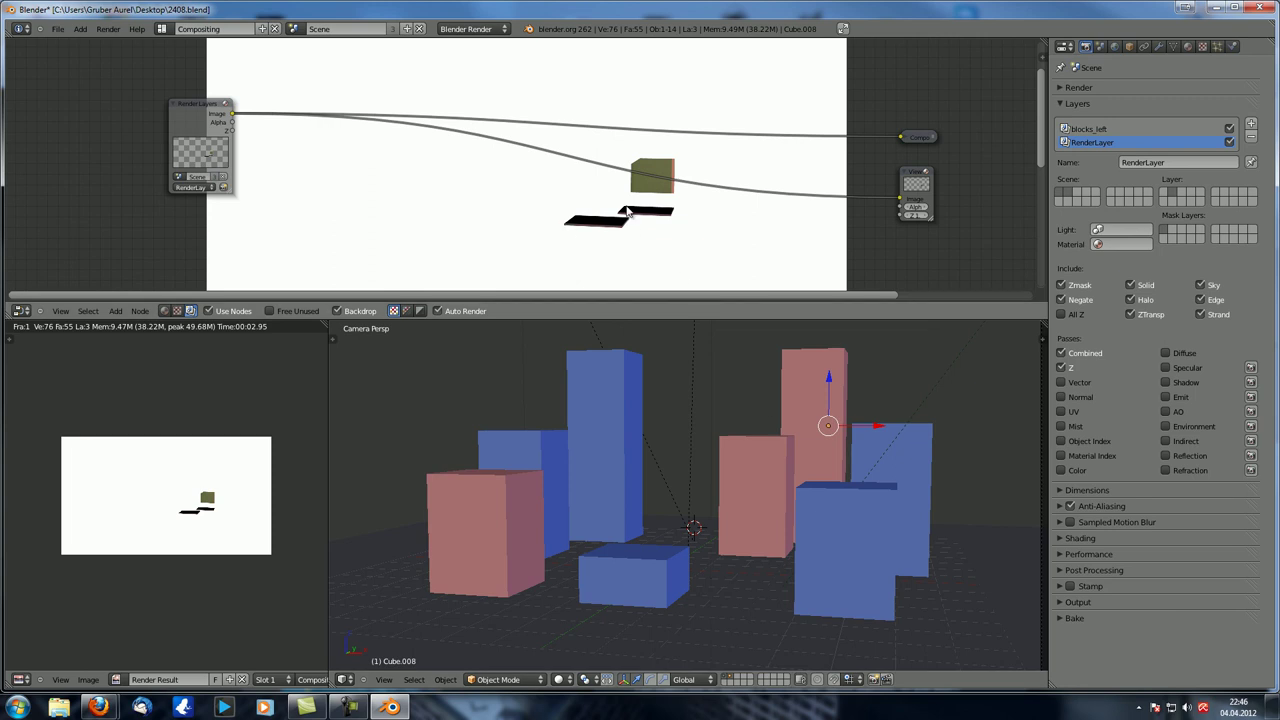
- Examine the blocks from beneath the ground plane and from the side, and return to the full camera view
mouse_move(722, 405)
middle_down()
mouse_move(752, 536)
mouse_move(758, 476)
mouse_move(777, 453)
mouse_move(711, 501)
mouse_move(714, 394)
middle_up()
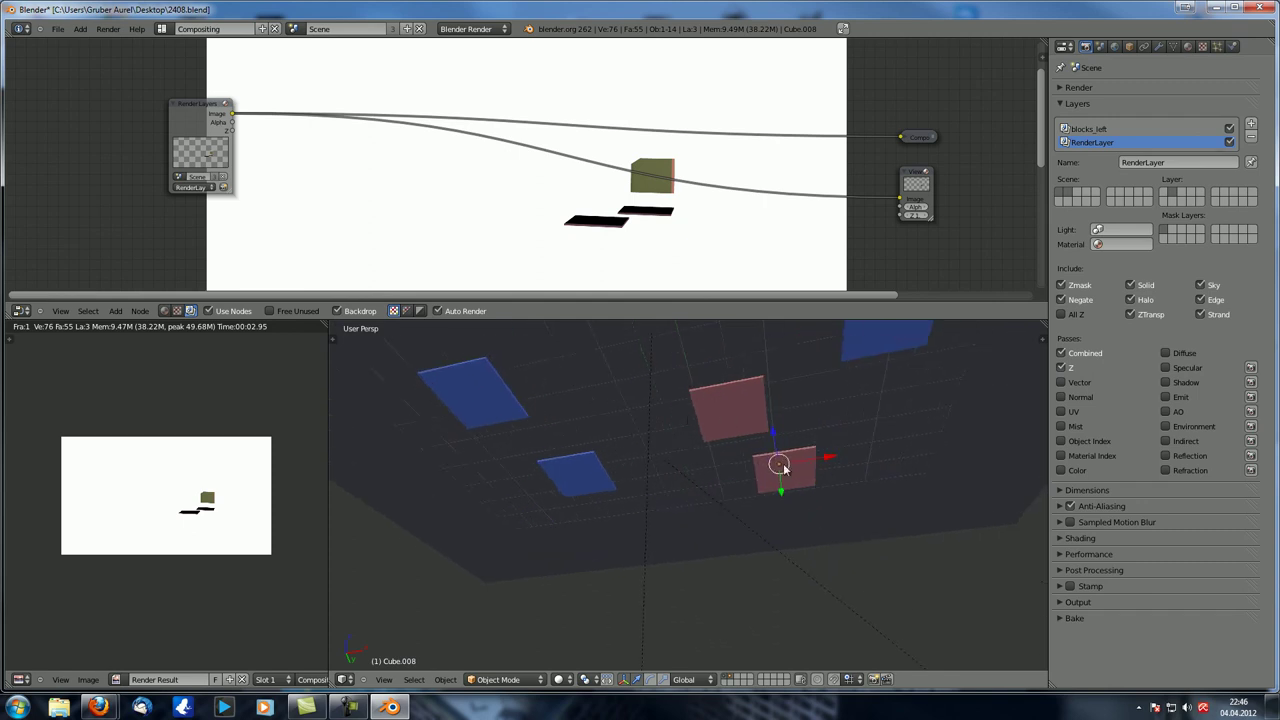
middle_drag(770, 452, 703, 457)
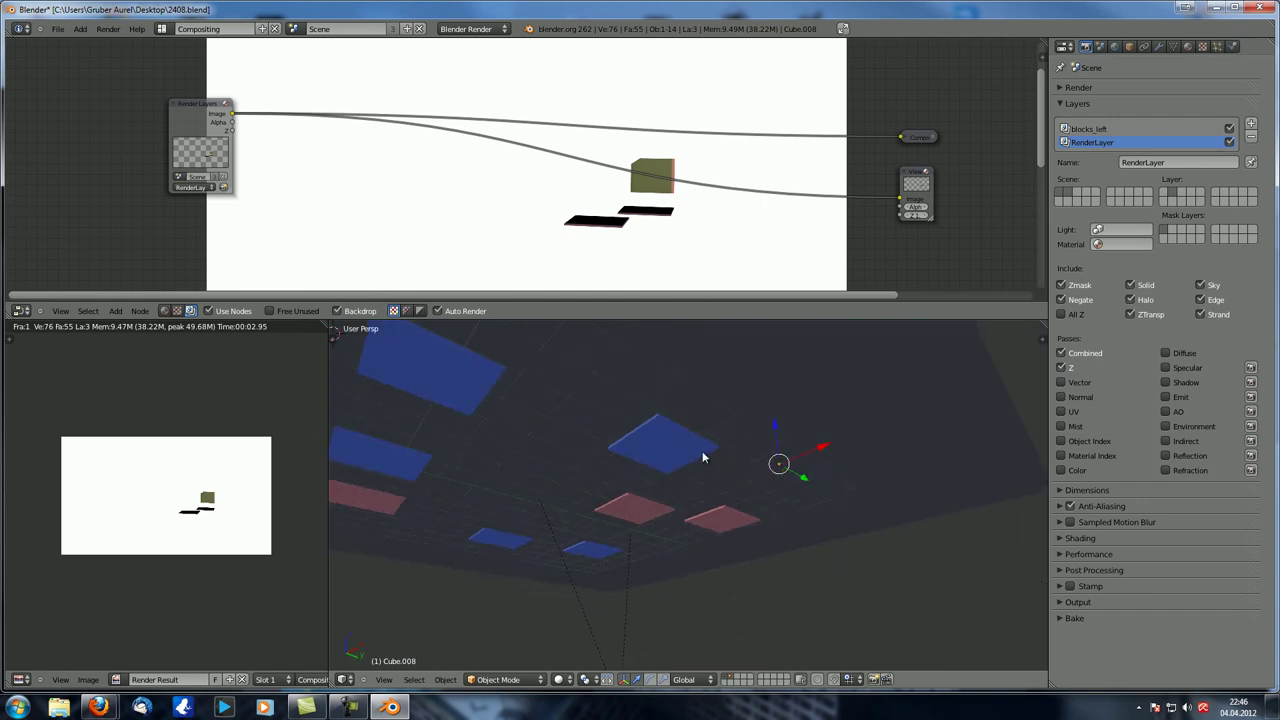
middle_drag(749, 404, 707, 437)
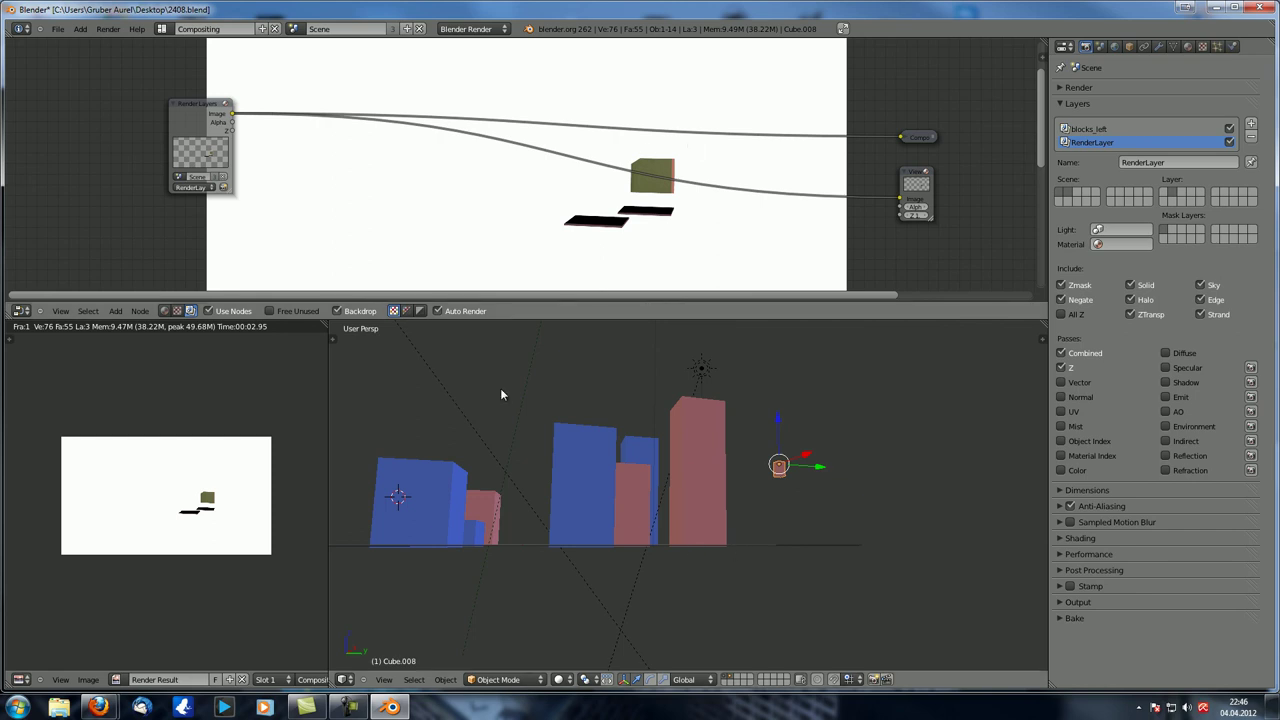
key(KP_0)
key(Home)
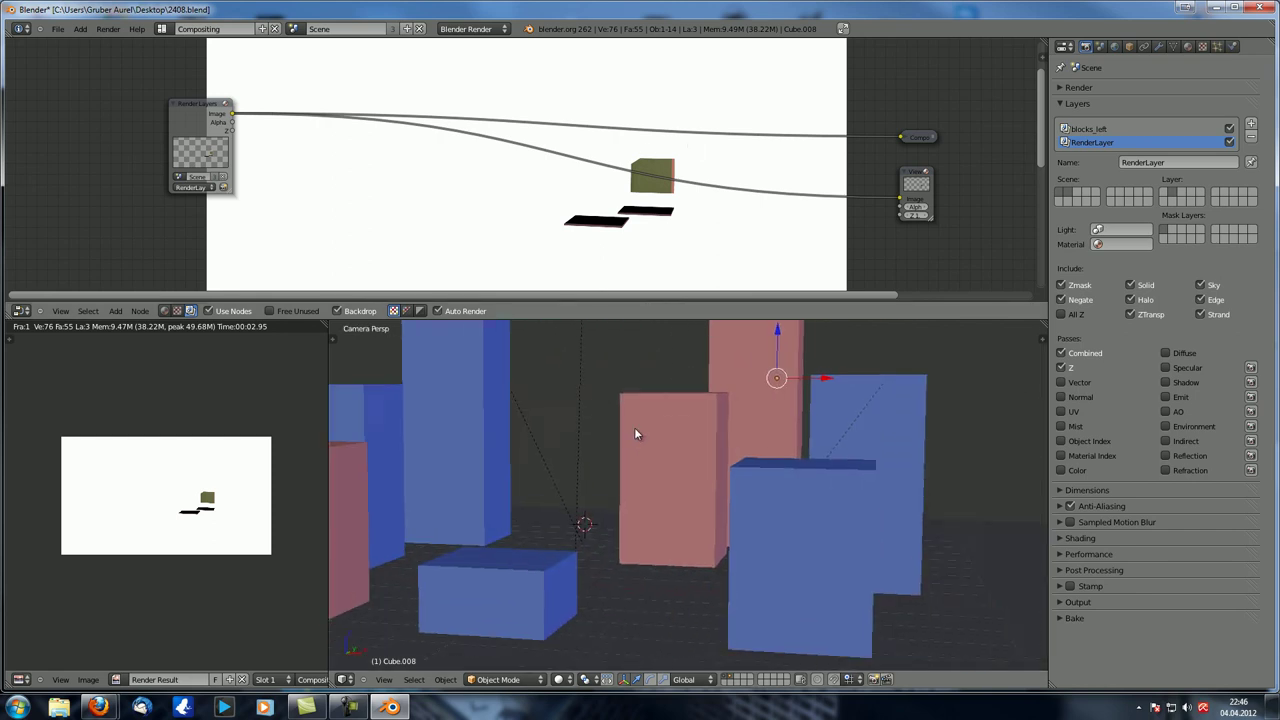
- Disable Zmask for RenderLayer and render the scene with All Z disabled and again with All Z enabled
click(1064, 299)
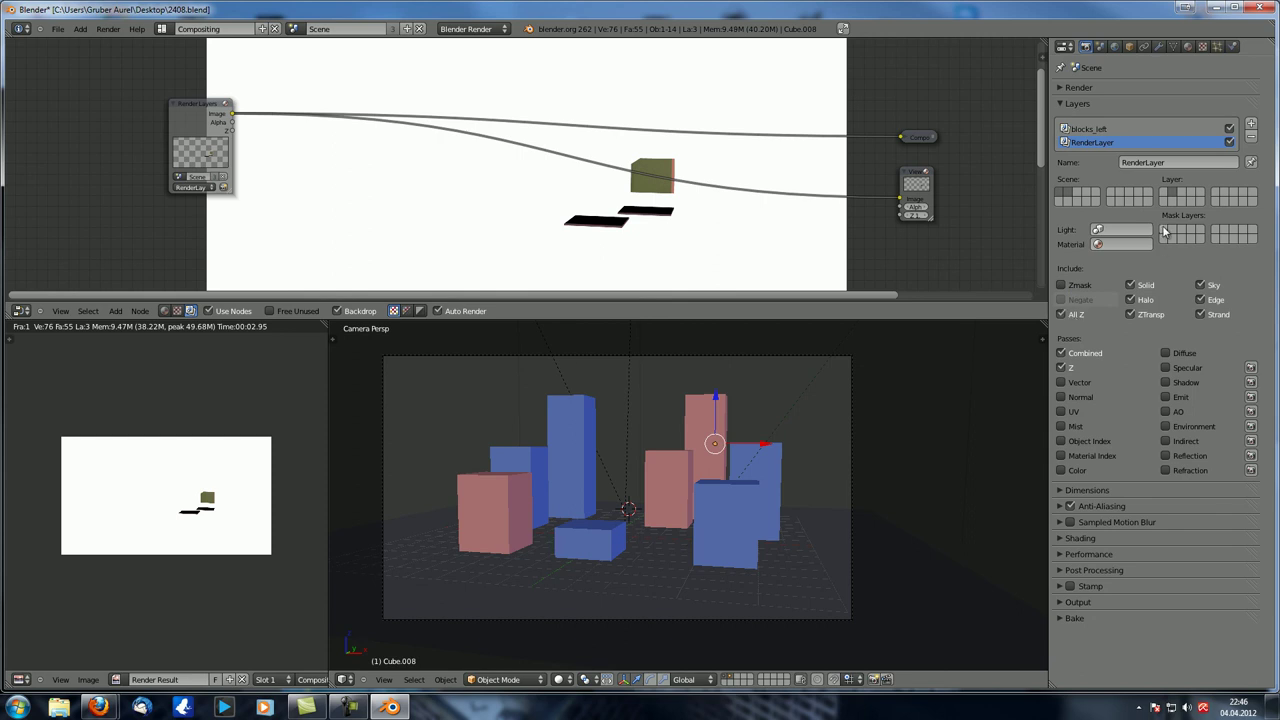
click(1062, 314)
key(F12)
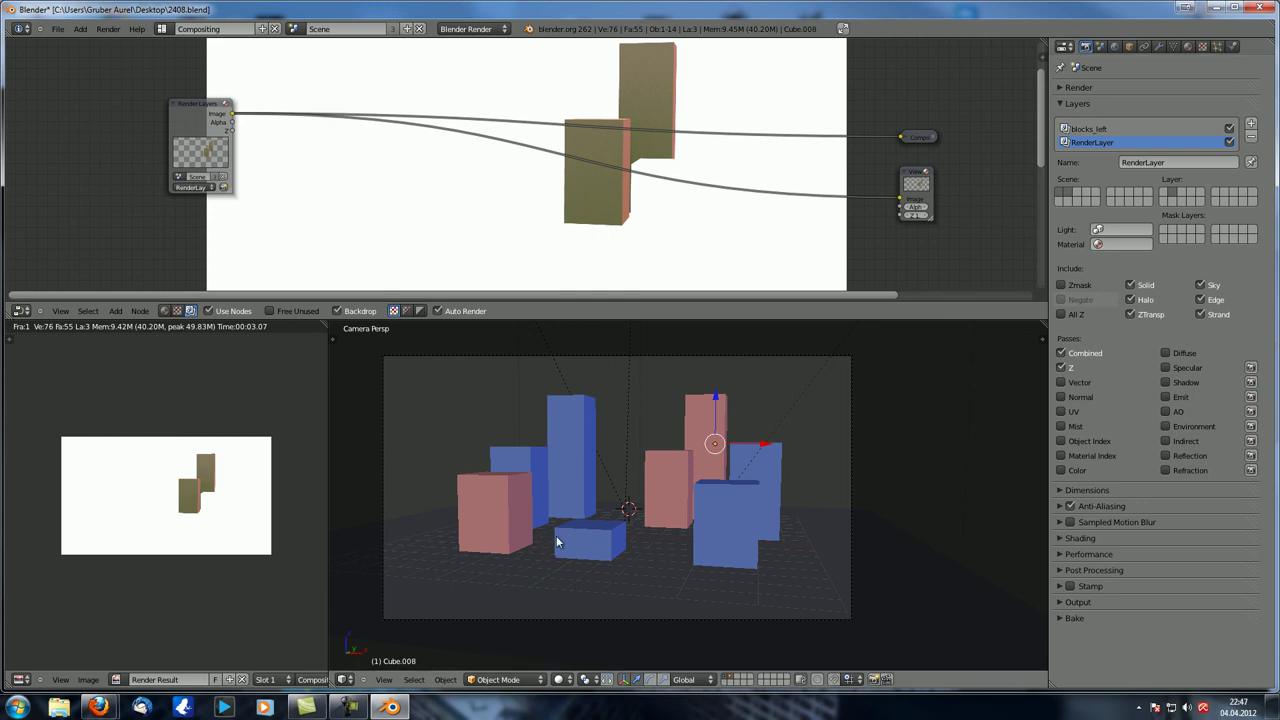
click(1070, 314)
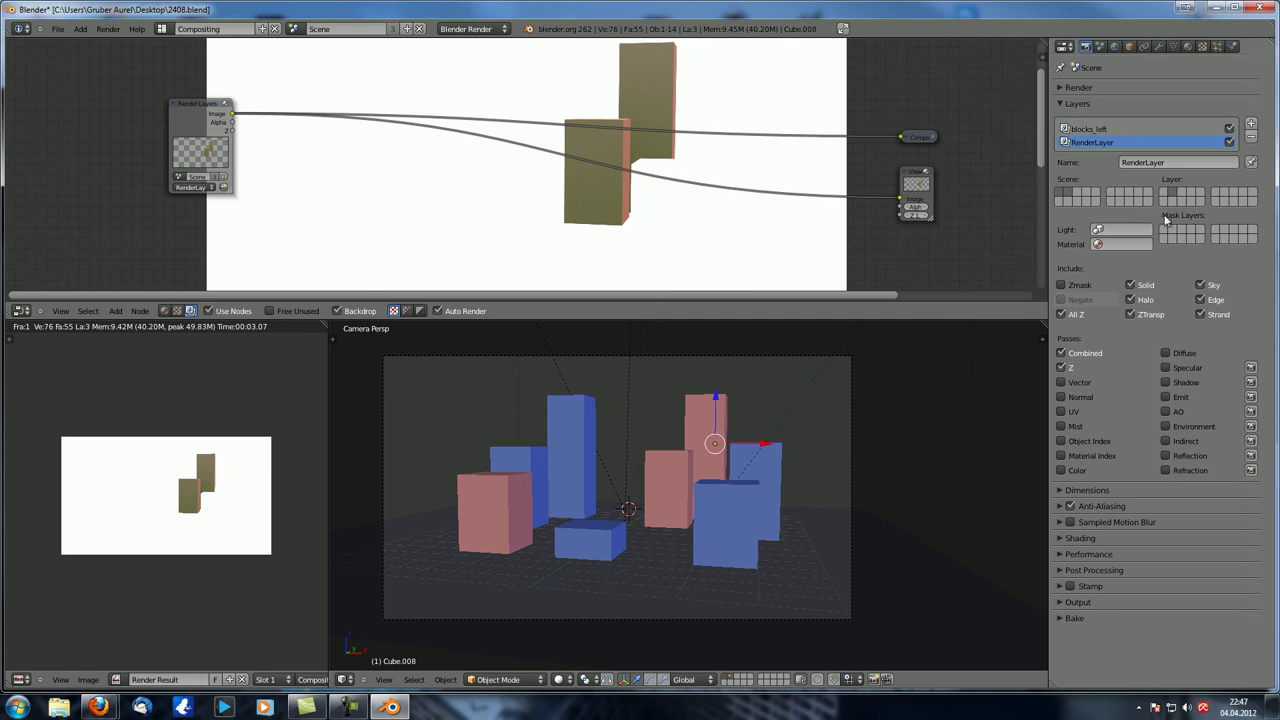
key(F12)
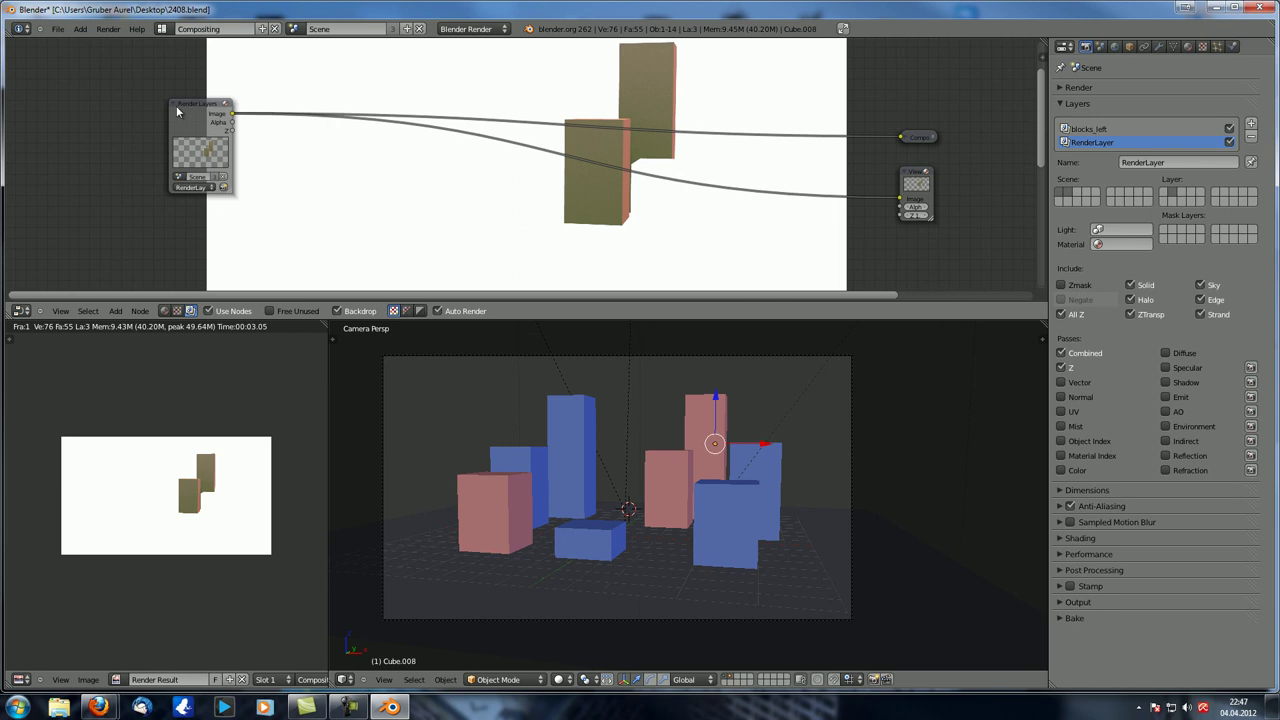
- Create a new empty scene and switch back to the original Scene
scroll(386, 150, up, 4)
middle_drag(386, 180, 528, 193)
click(434, 218)
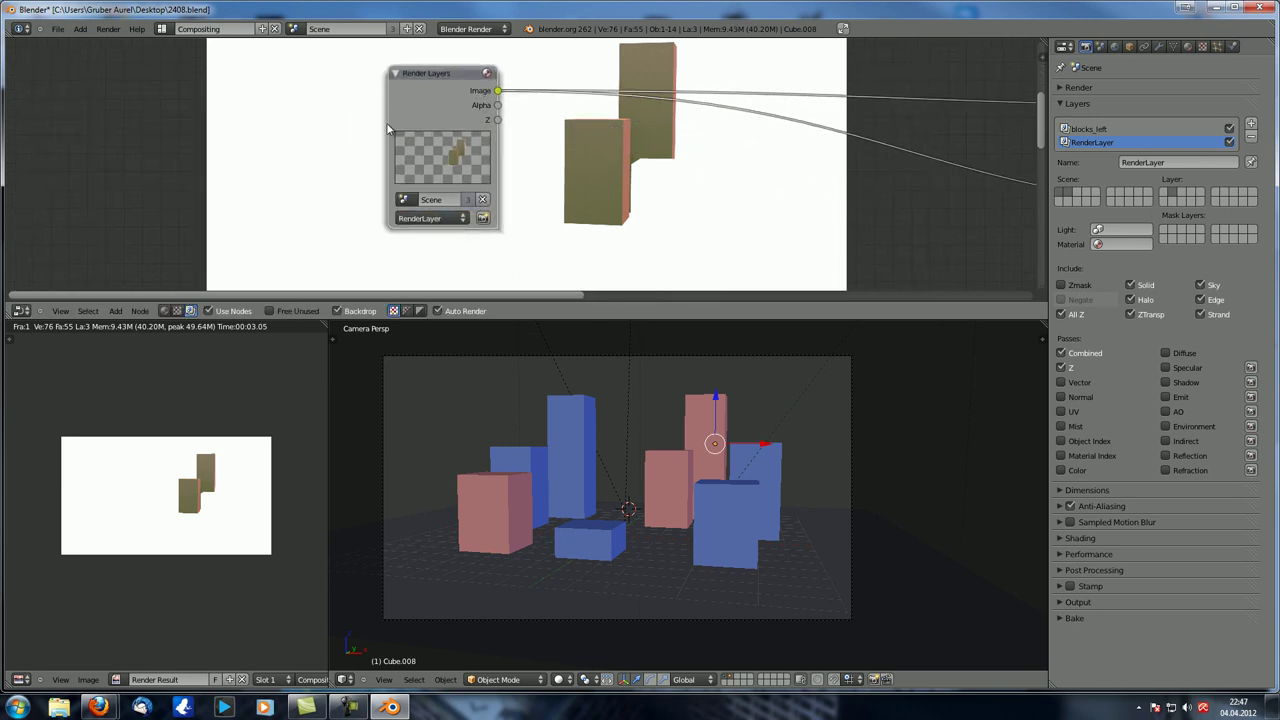
click(303, 30)
click(407, 29)
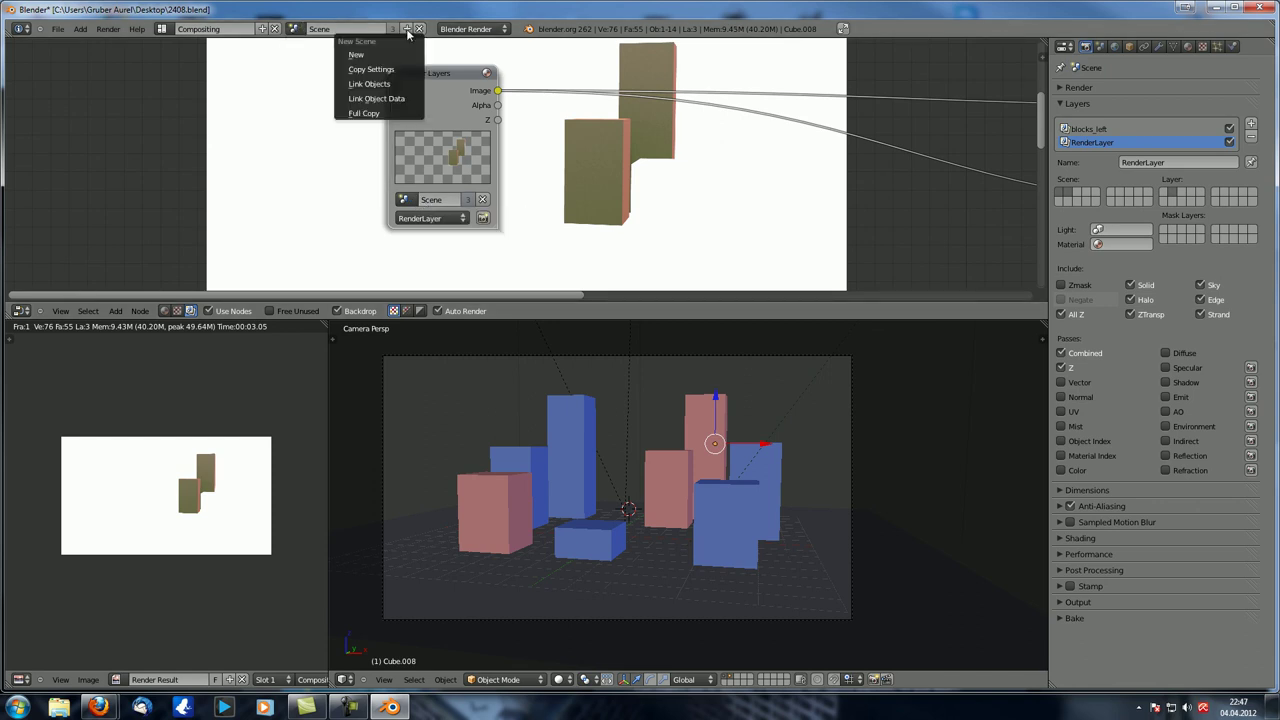
click(386, 55)
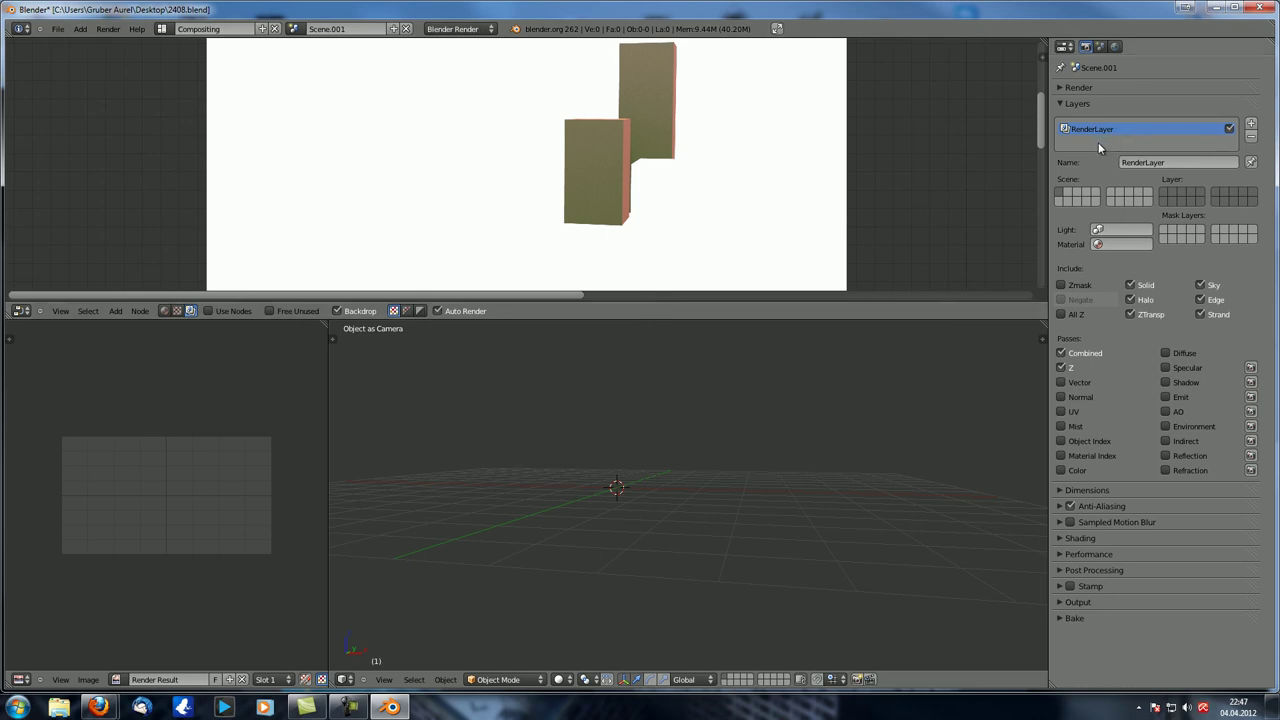
click(295, 28)
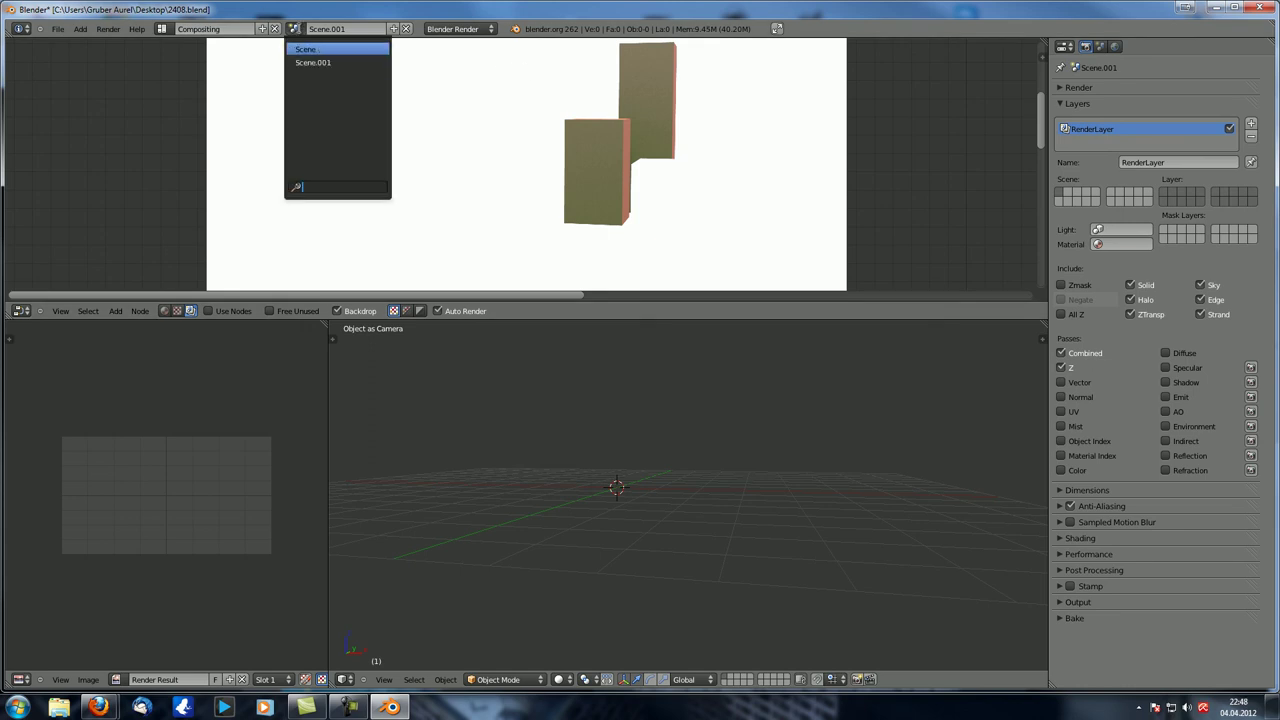
click(311, 49)
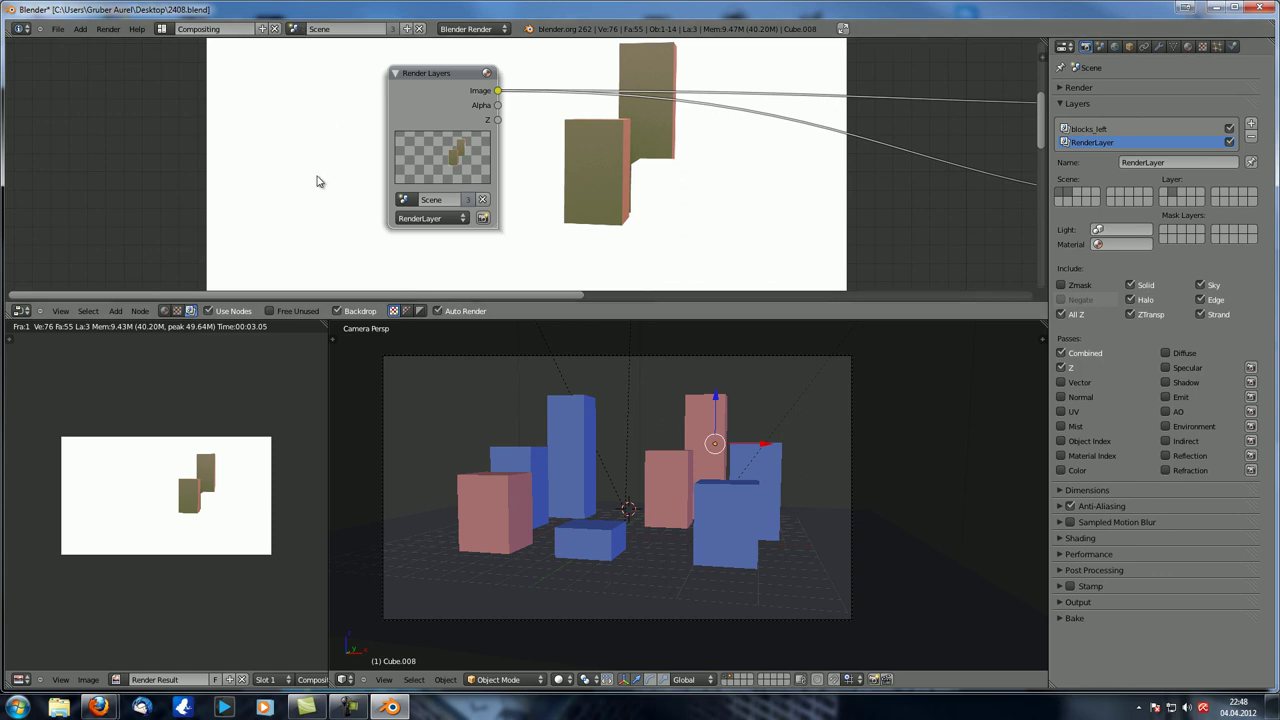
- Set the Render Layers node's source scene to Scene.001 and move the node clear of the backdrop image
click(404, 199)
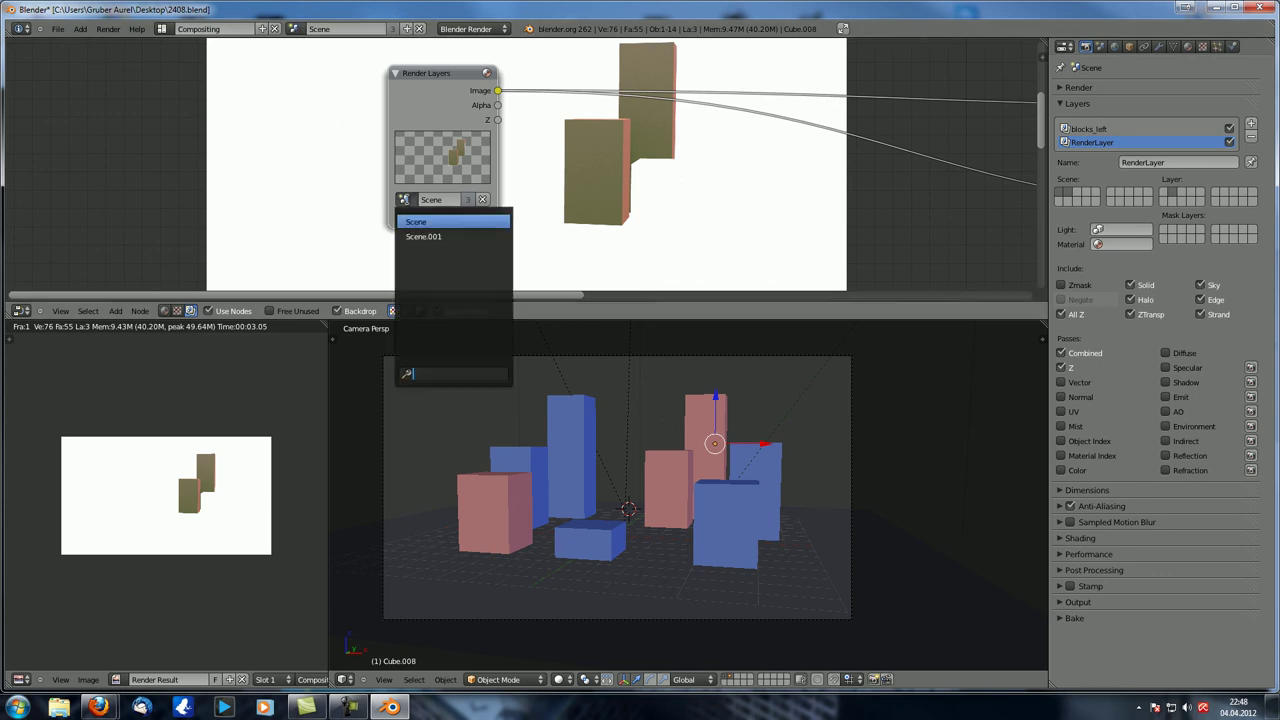
click(445, 237)
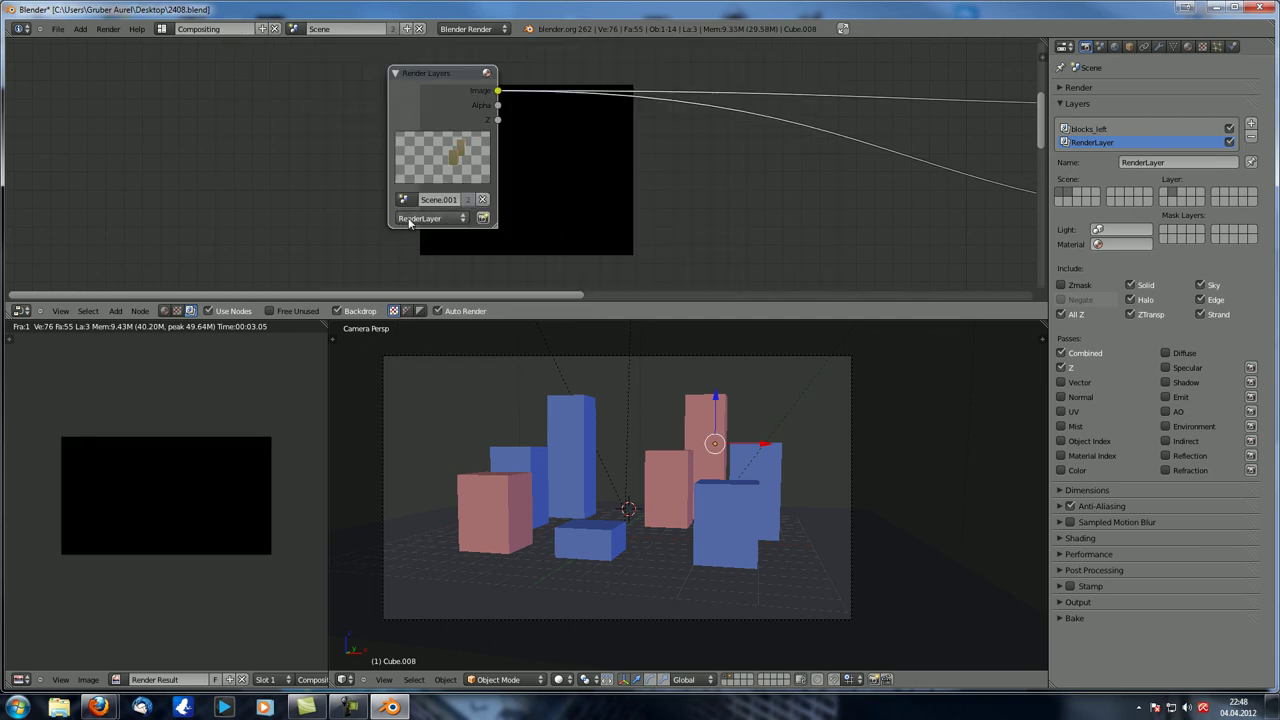
drag(427, 78, 268, 88)
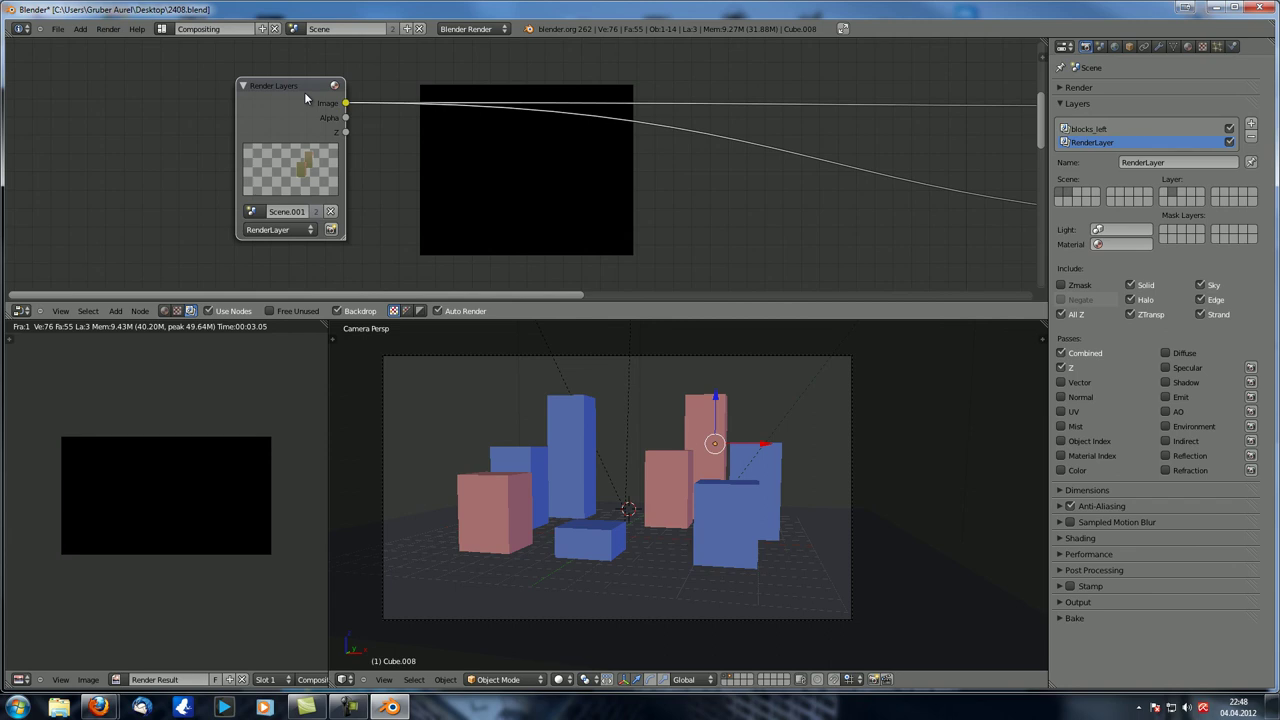
key(Home)
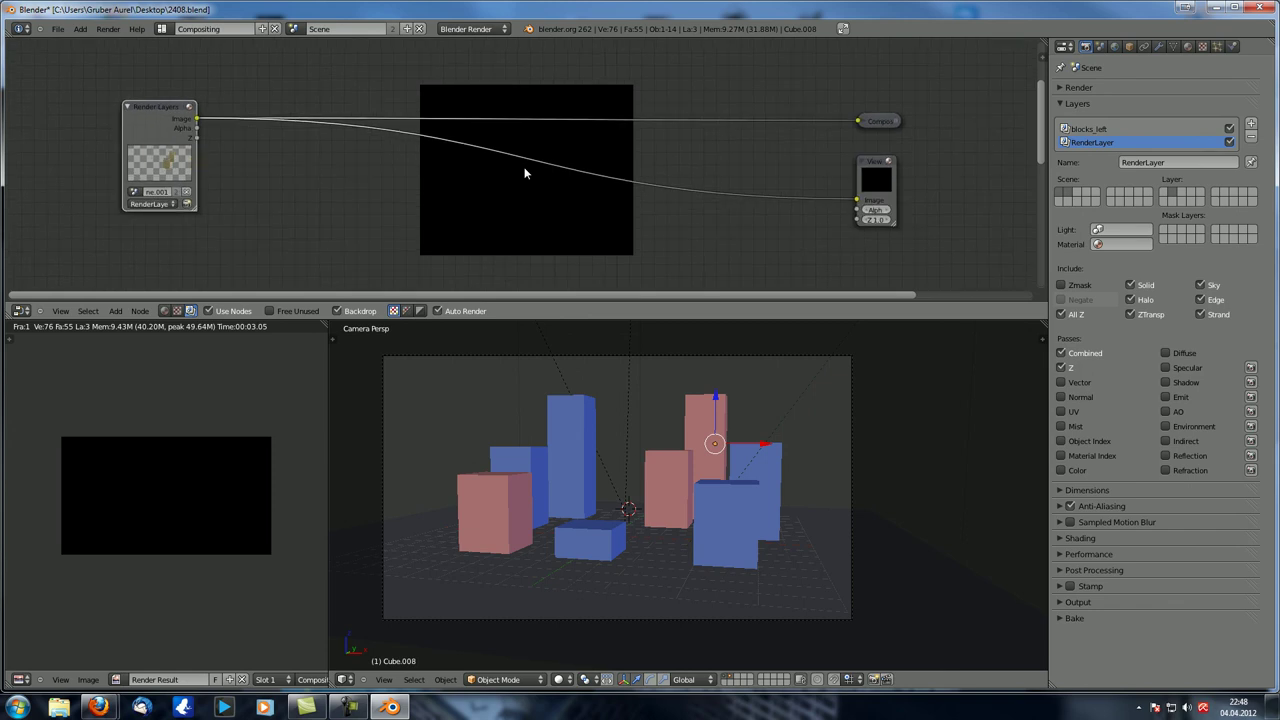